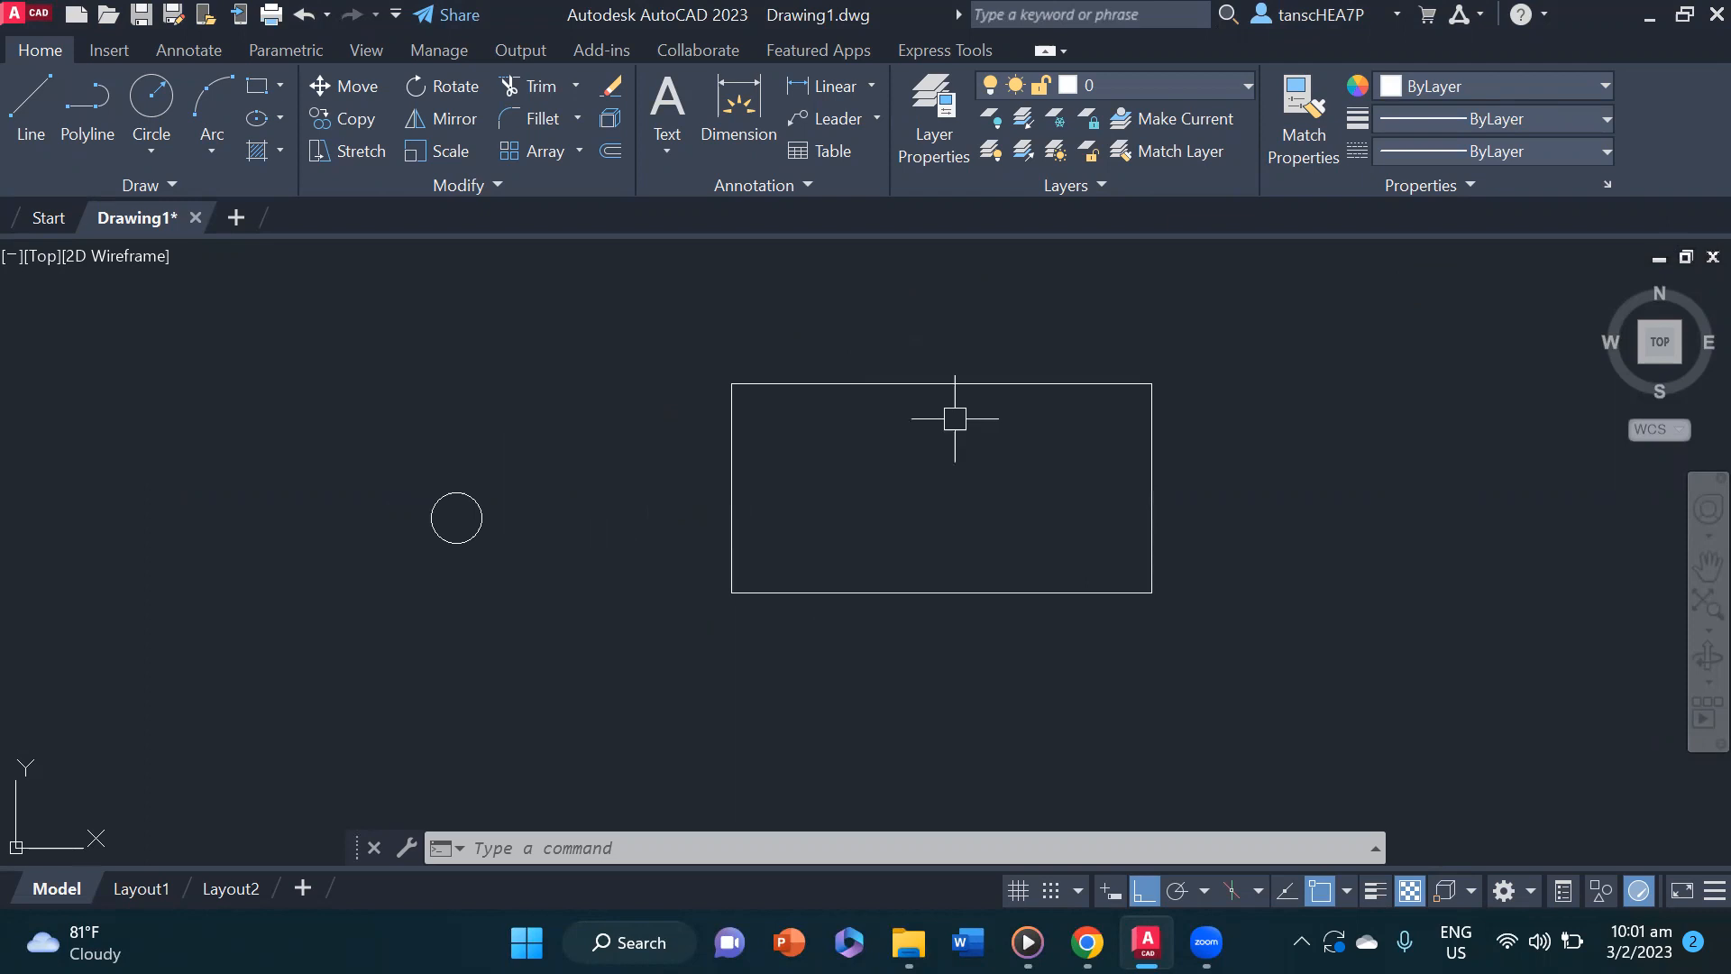
# - Start moving the small circle, taking its center as the base point, and turn Ortho mode off
pyautogui.moveTo(464, 441); pyautogui.dragTo(438, 448, button='middle')
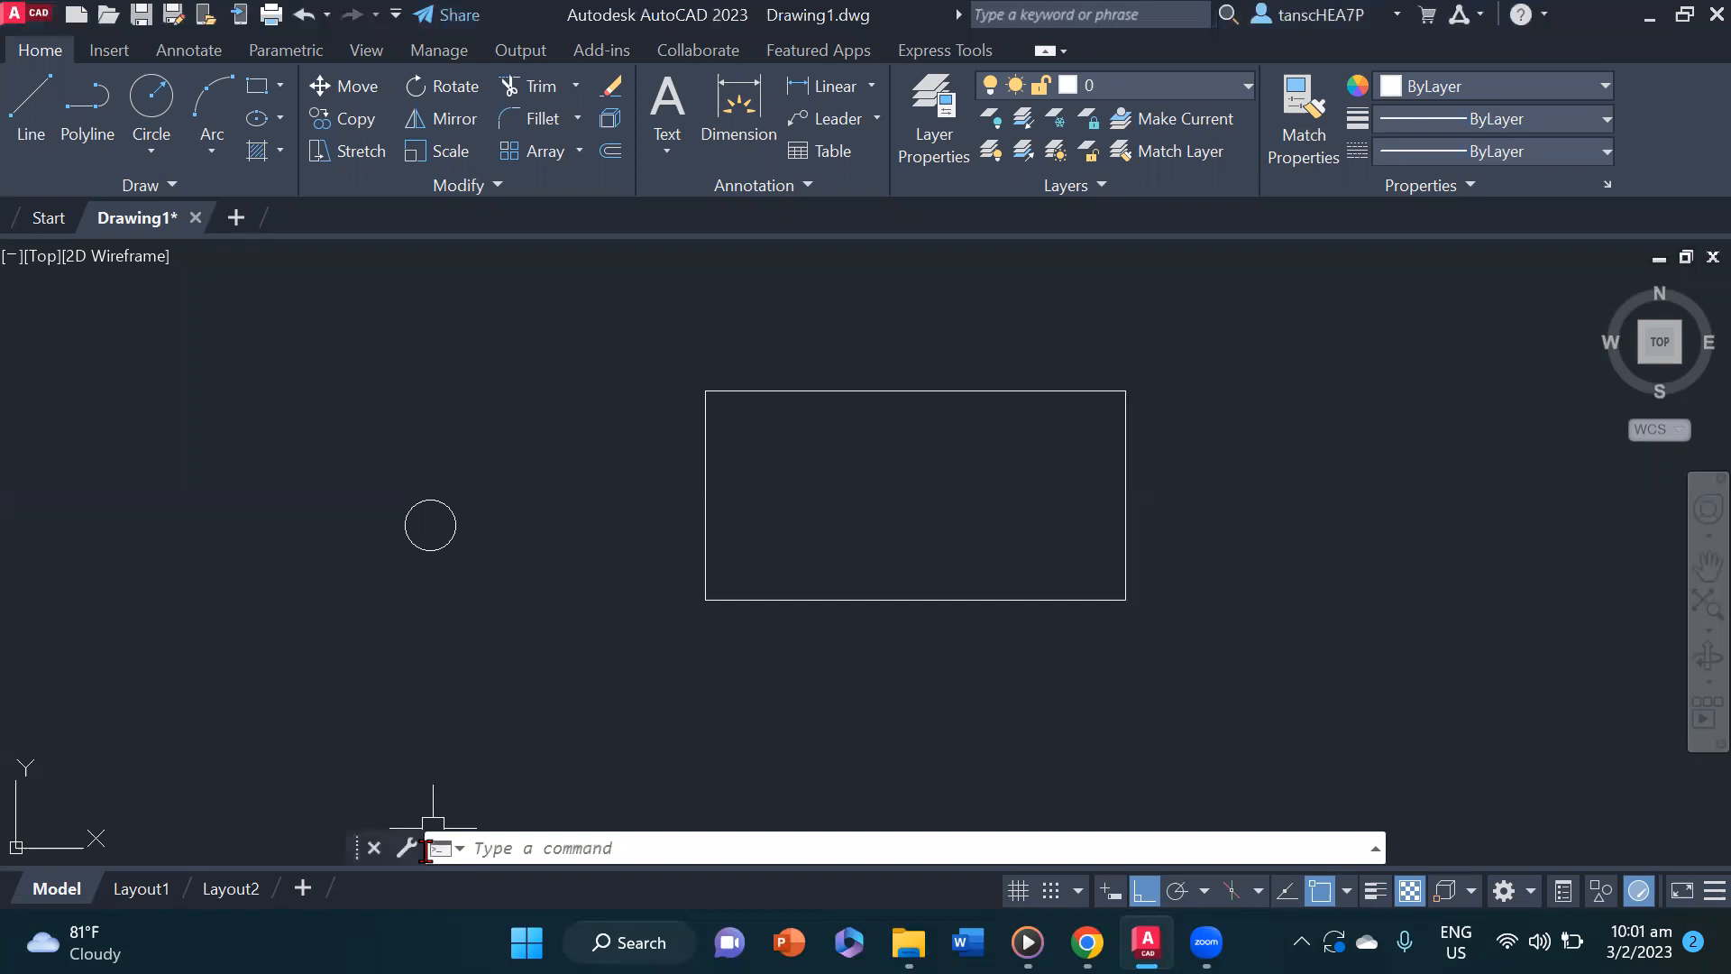
pyautogui.write('M')
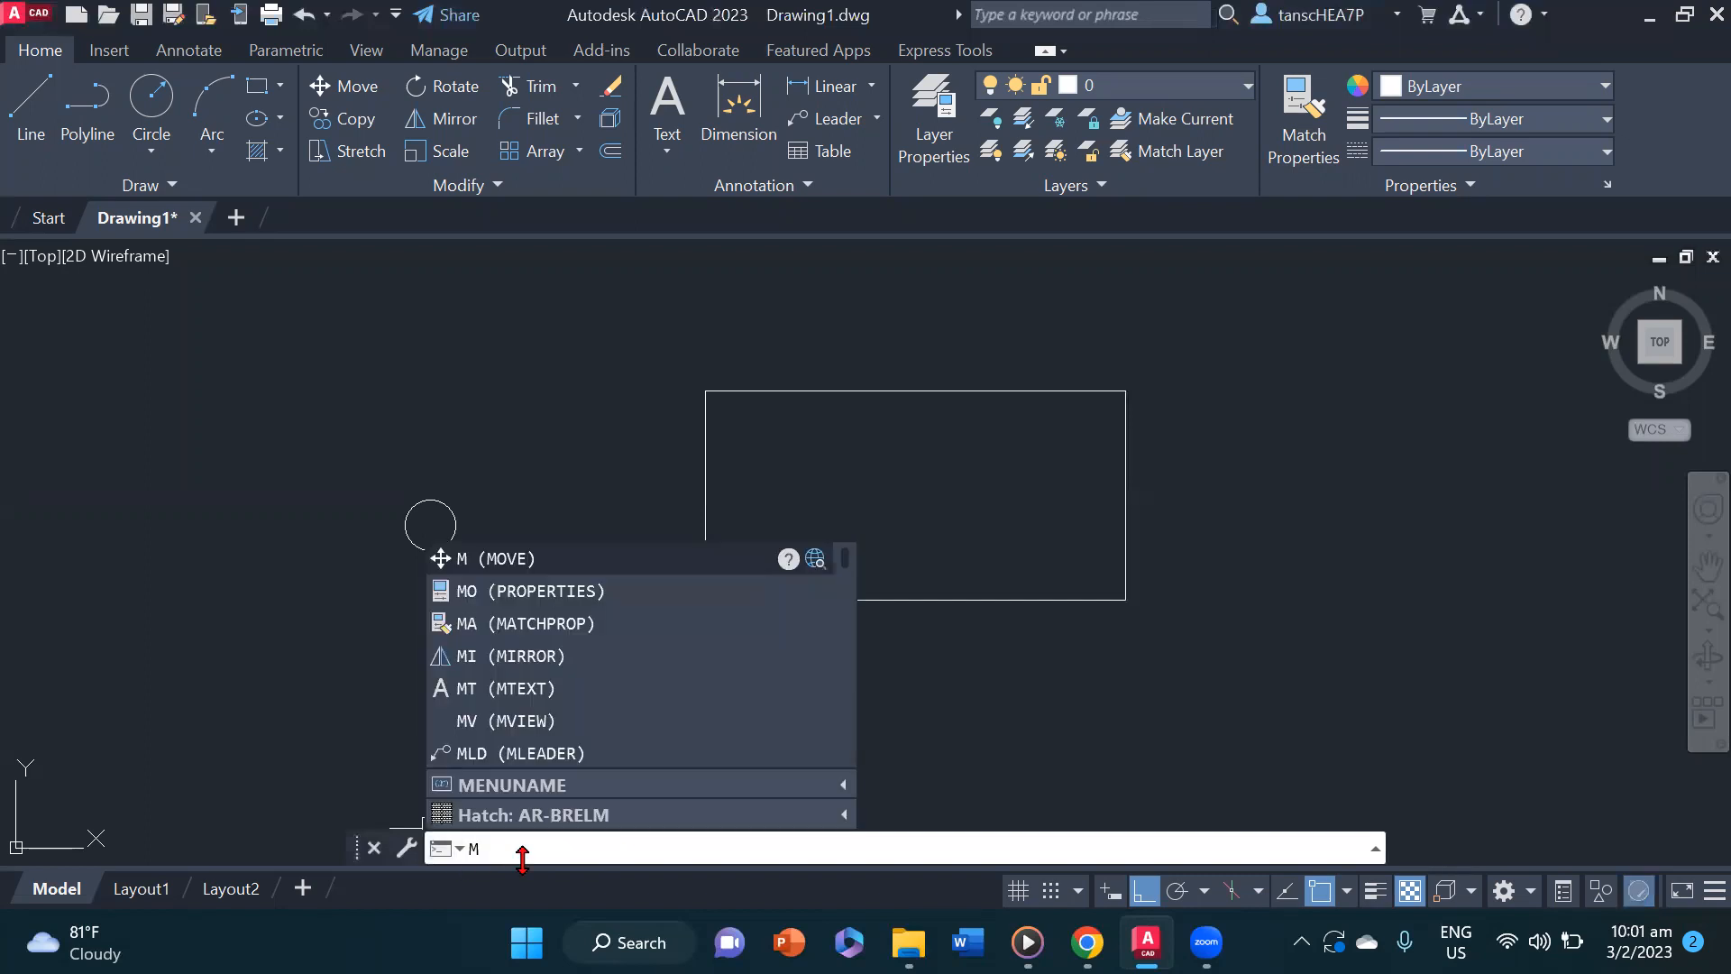
pyautogui.press('Return')
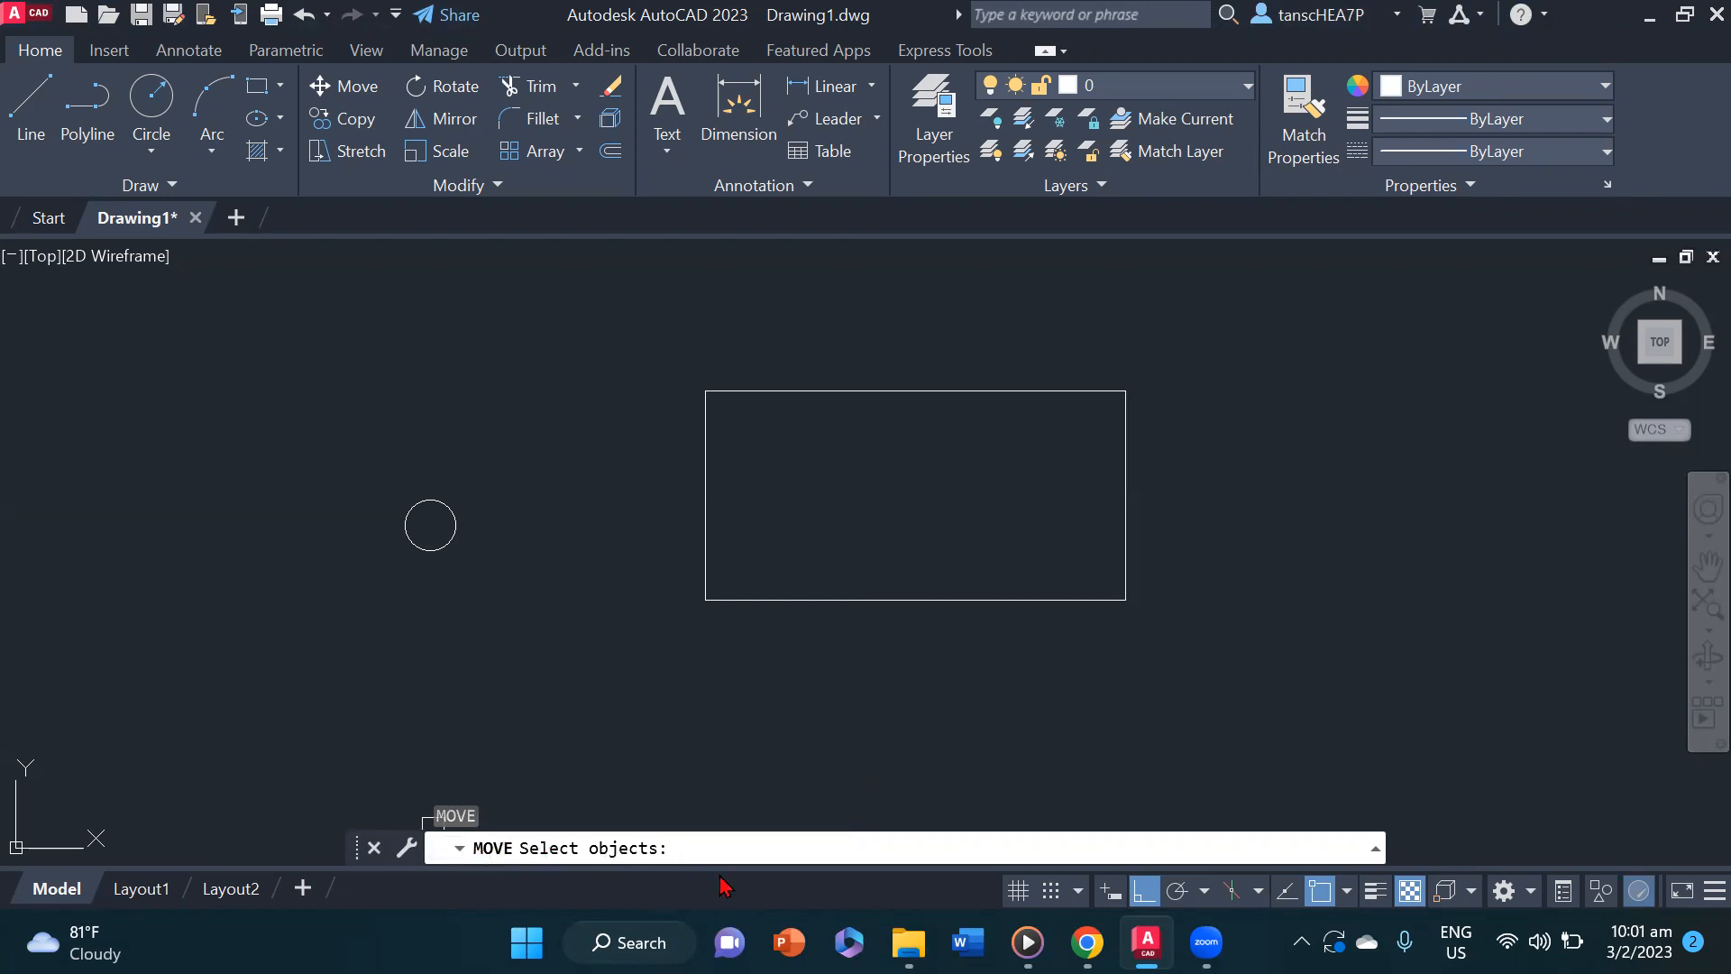
pyautogui.click(411, 547)
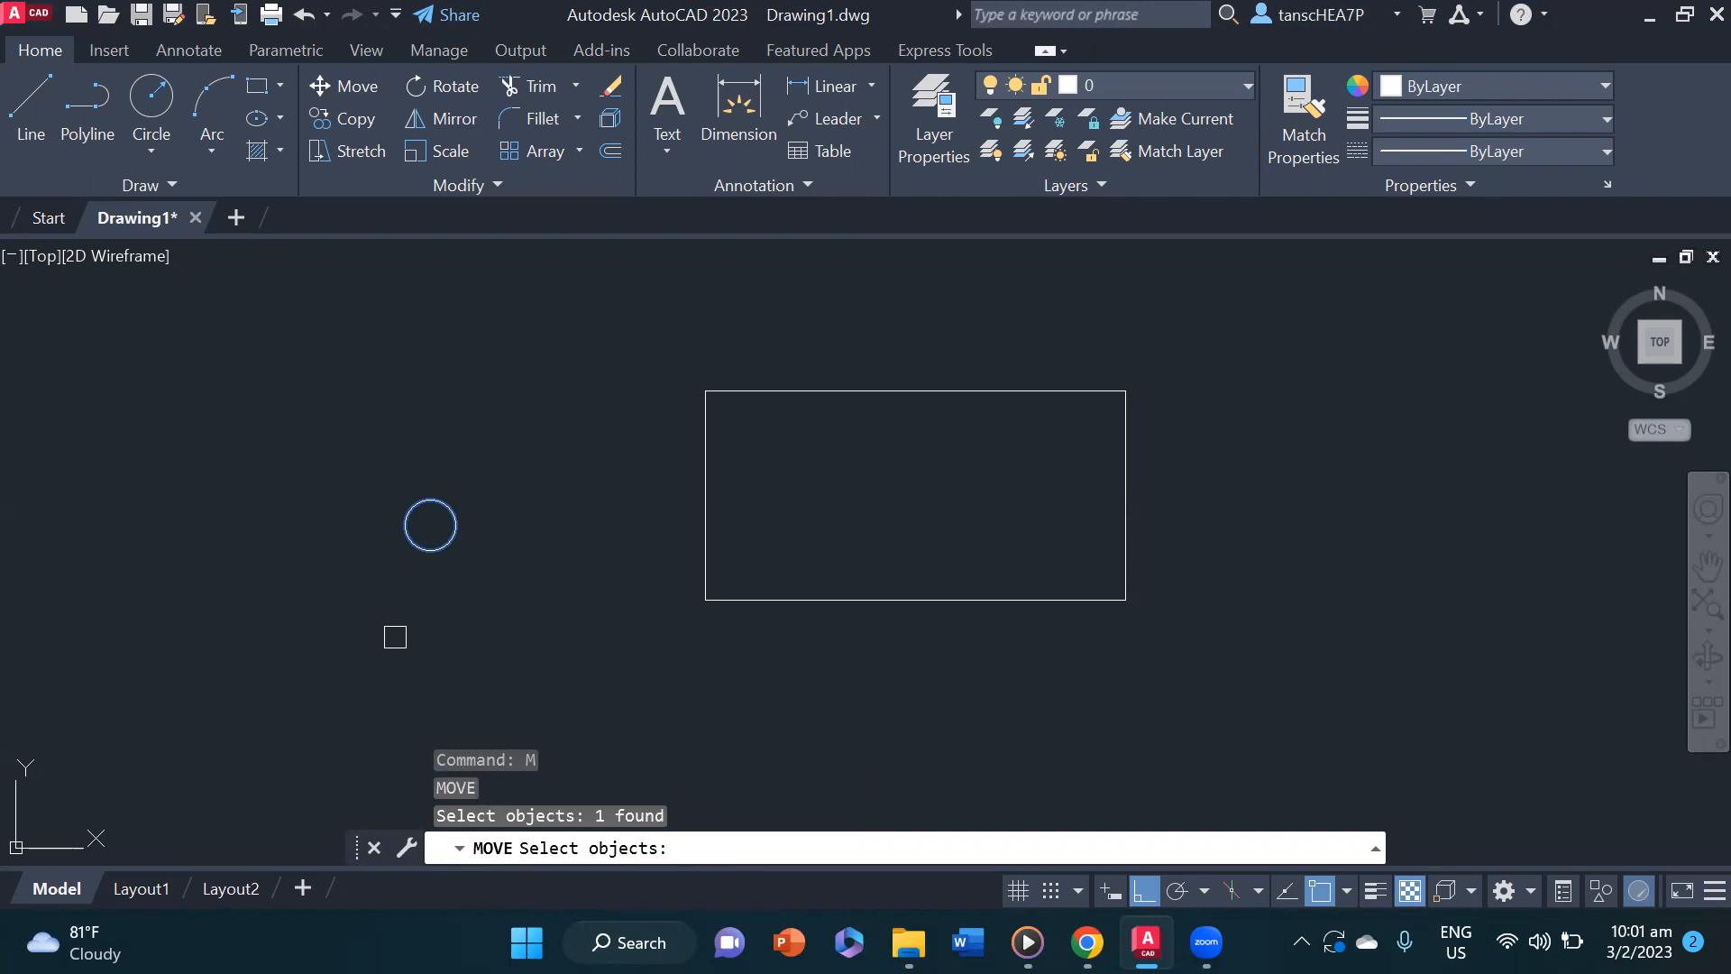
pyautogui.press('Return')
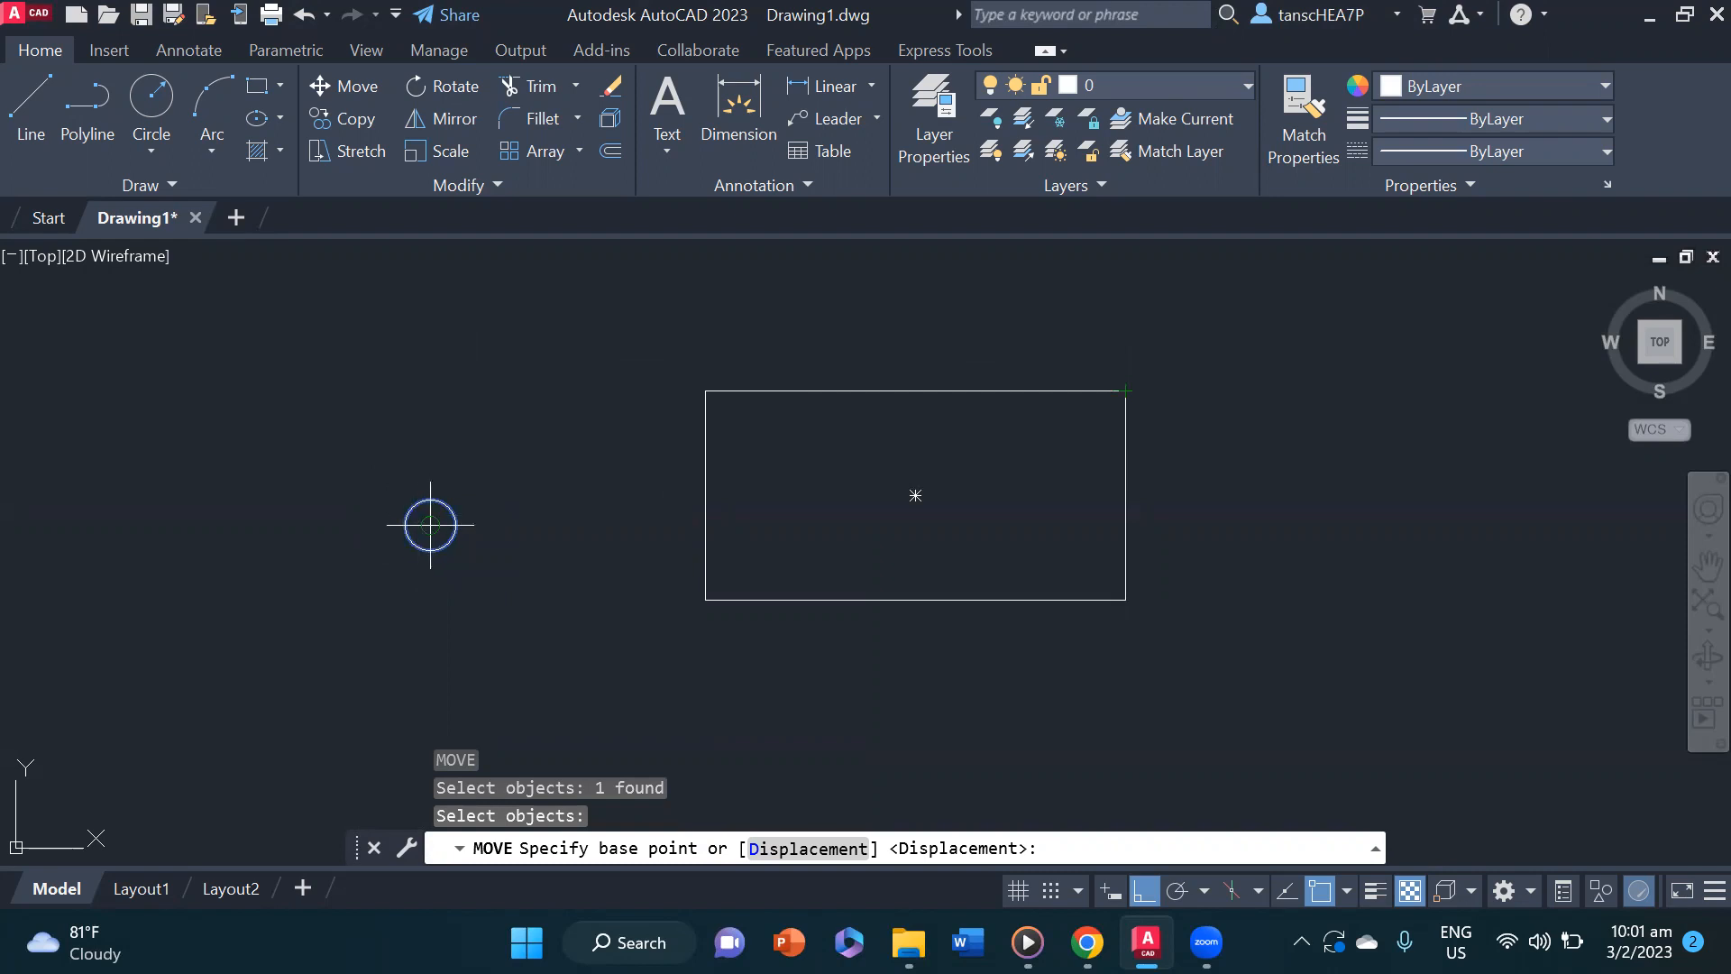
pyautogui.click(430, 524)
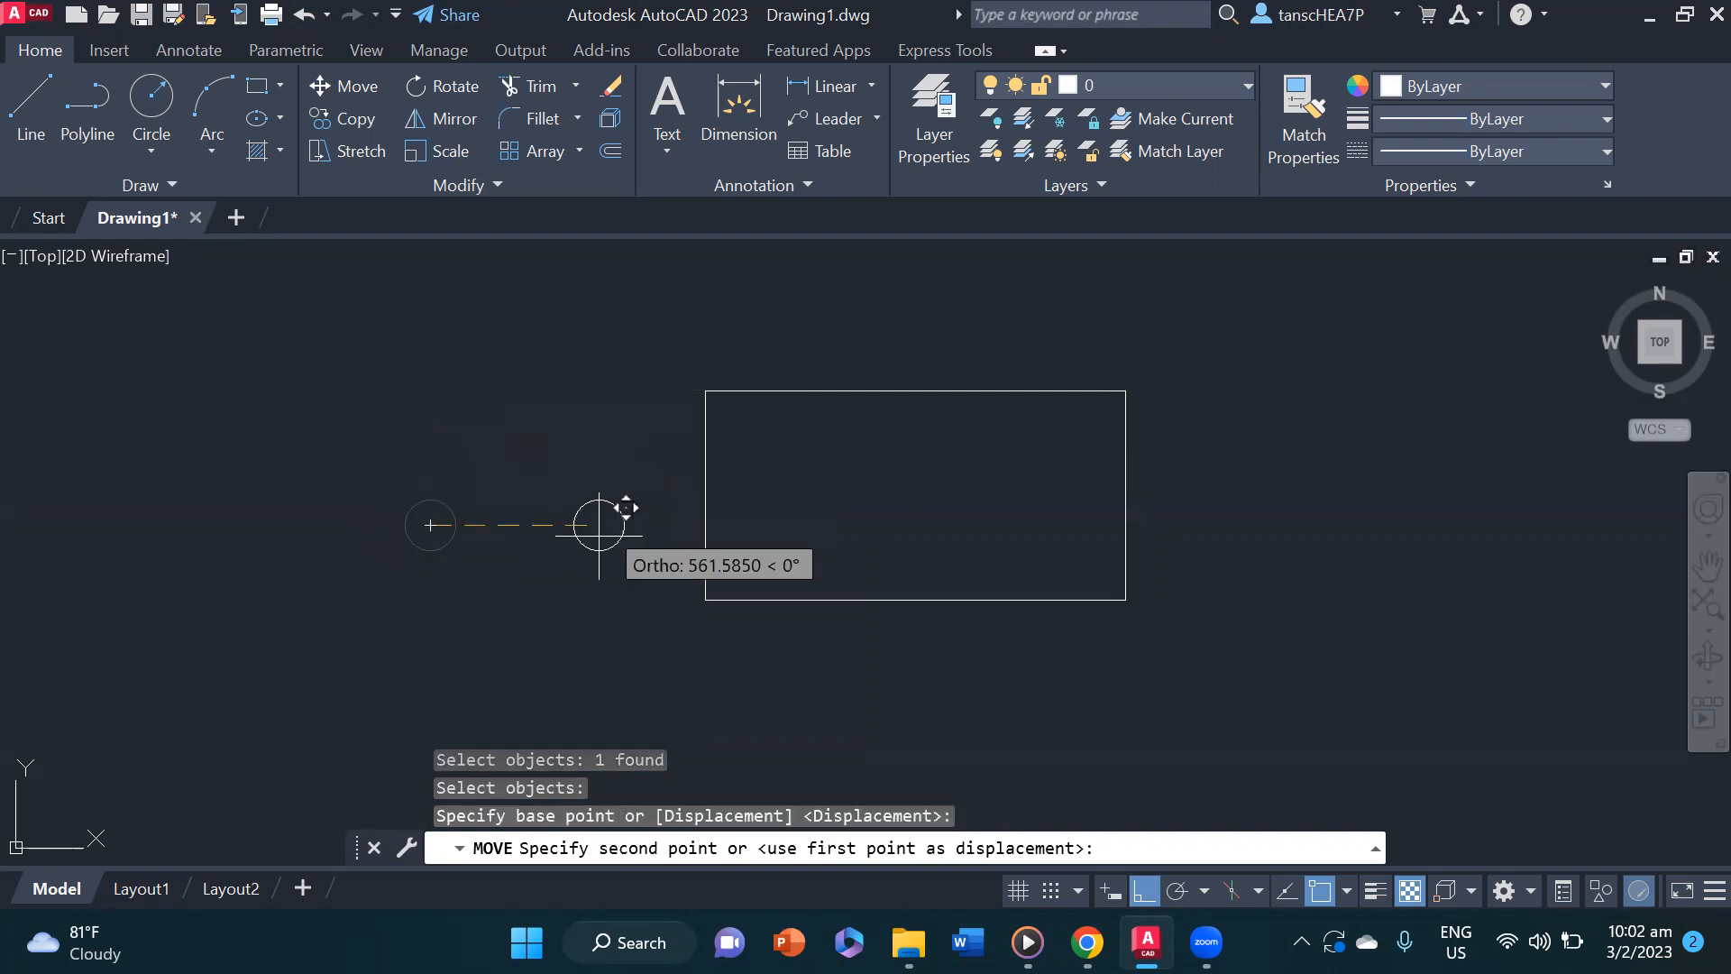
pyautogui.press('F8')
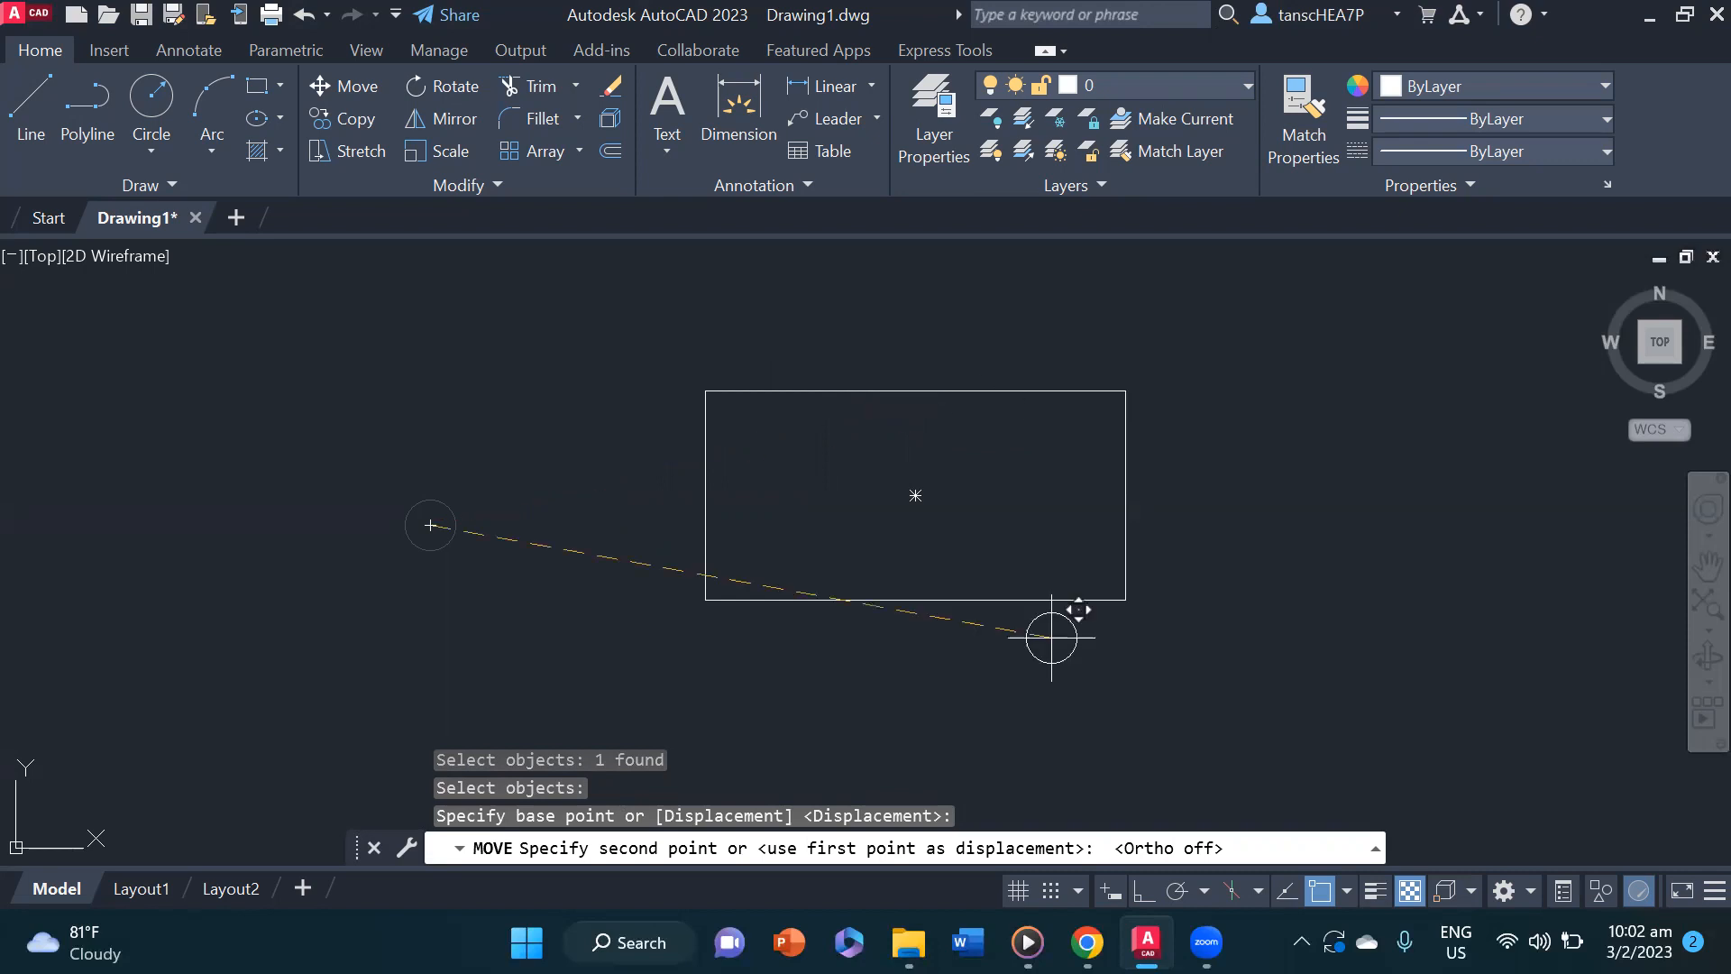
# - Check that all object snap modes are selected, and place the circle's center on the midpoint of the rectangle's top edge
pyautogui.rightClick(1318, 894)
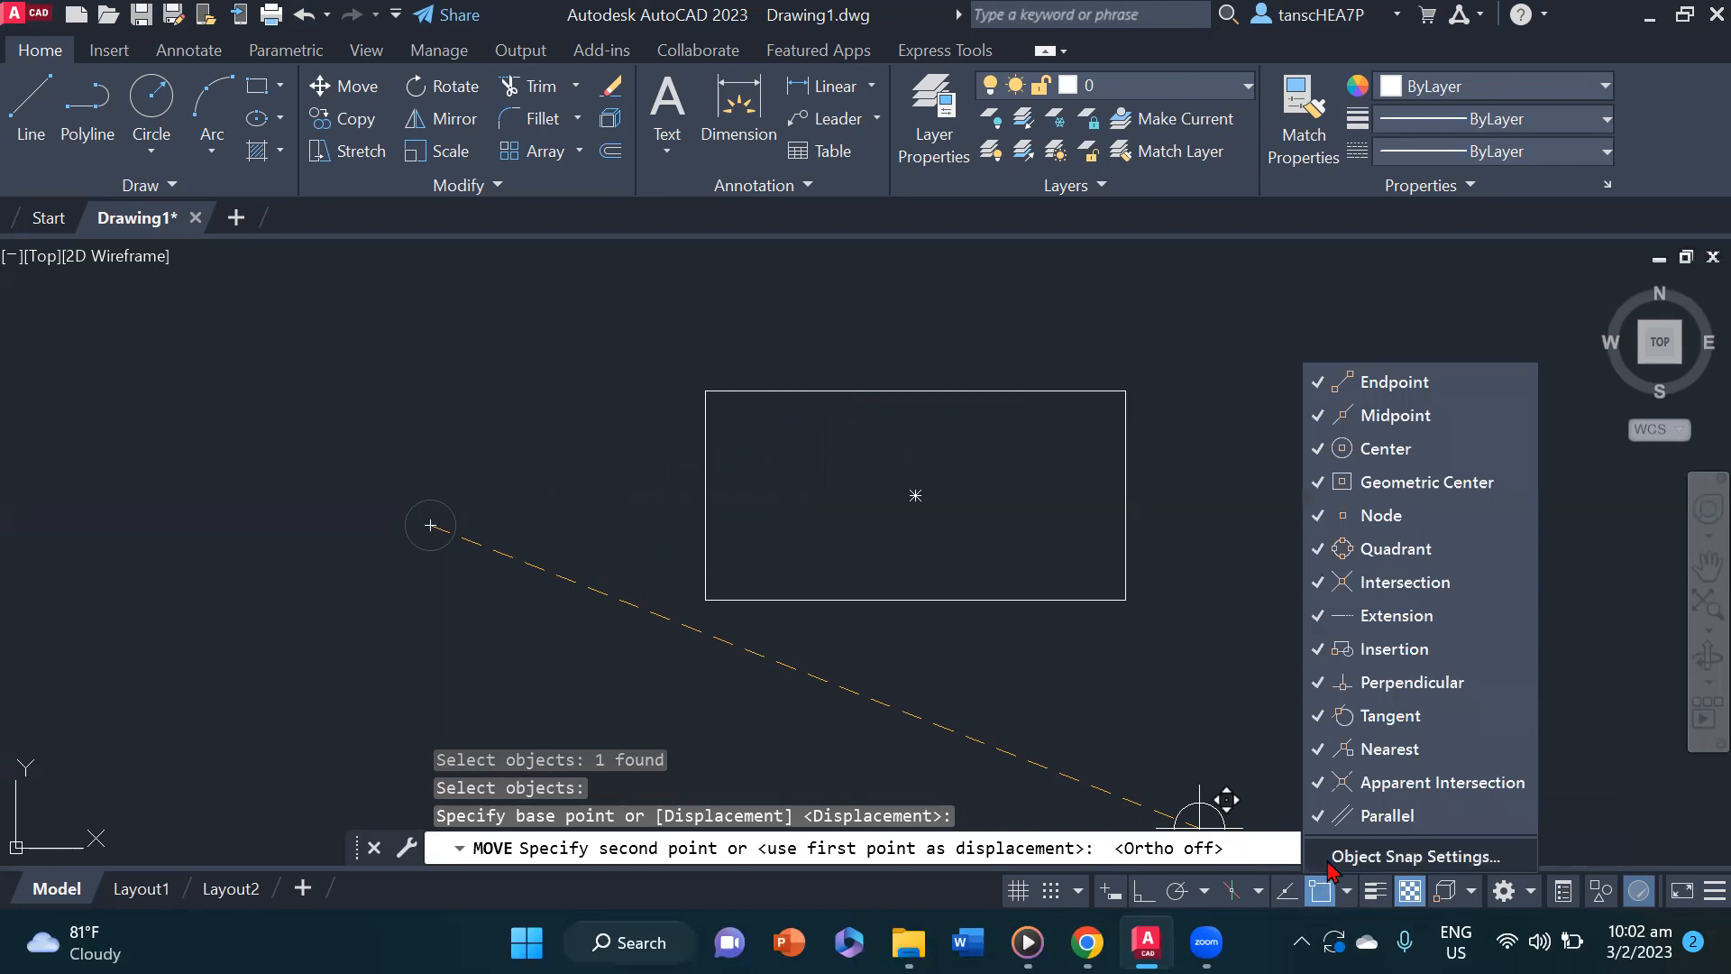
pyautogui.click(1411, 856)
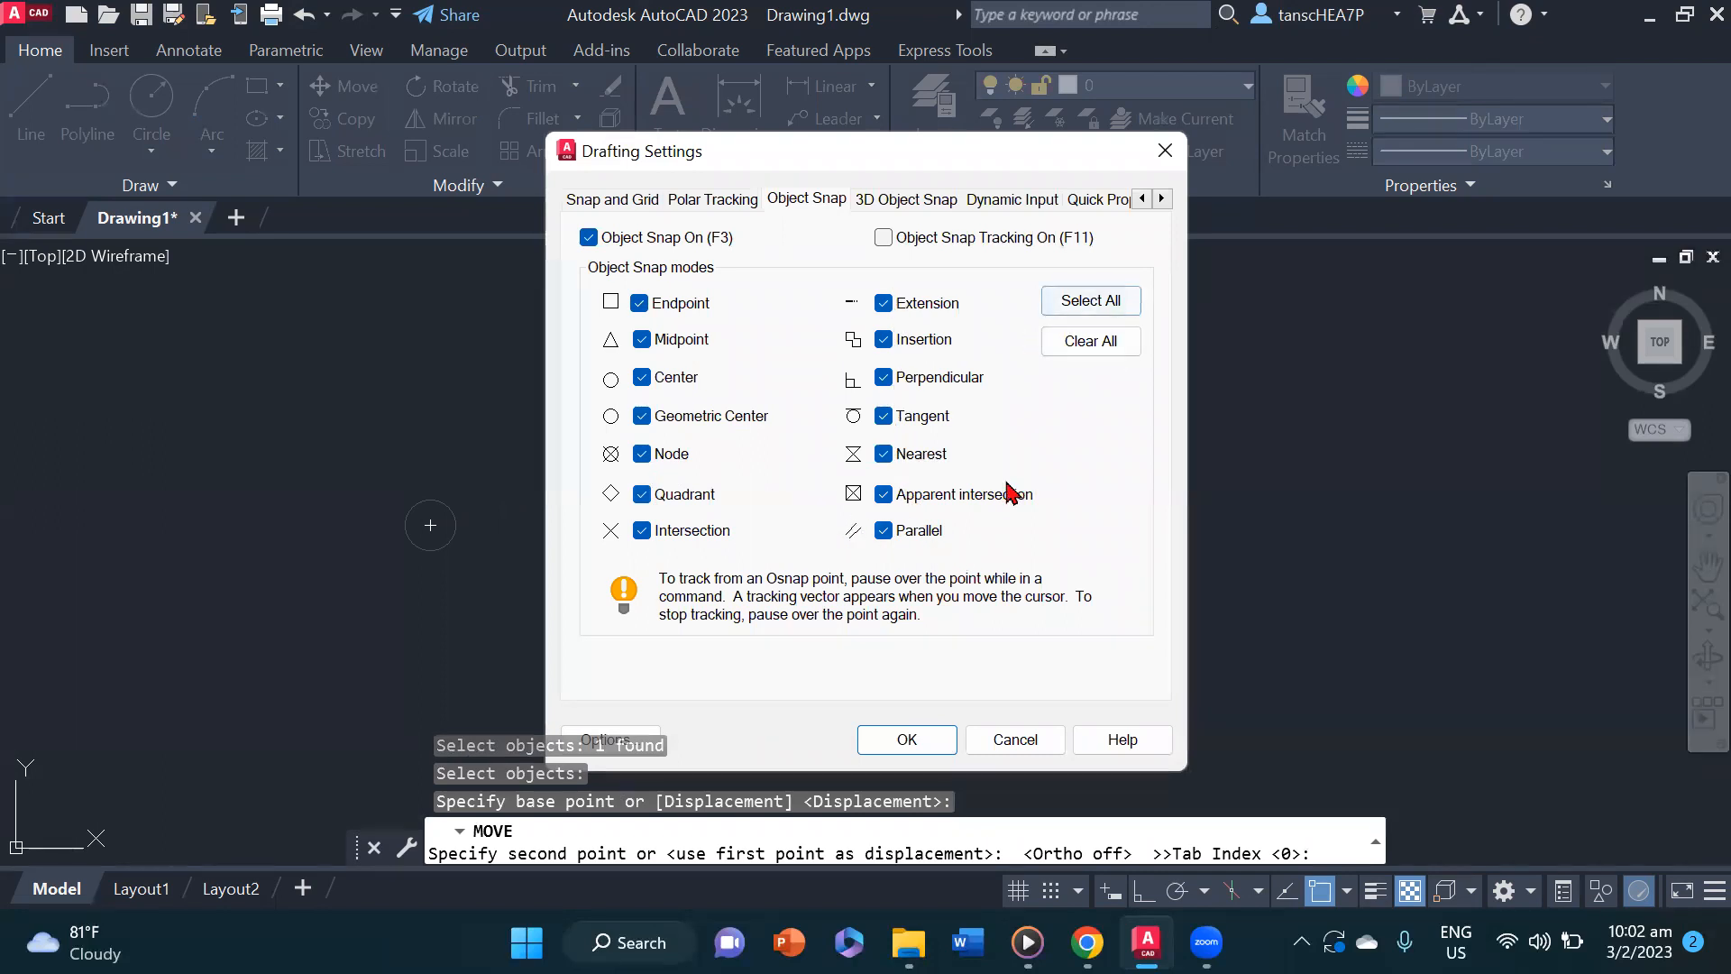
pyautogui.click(1109, 301)
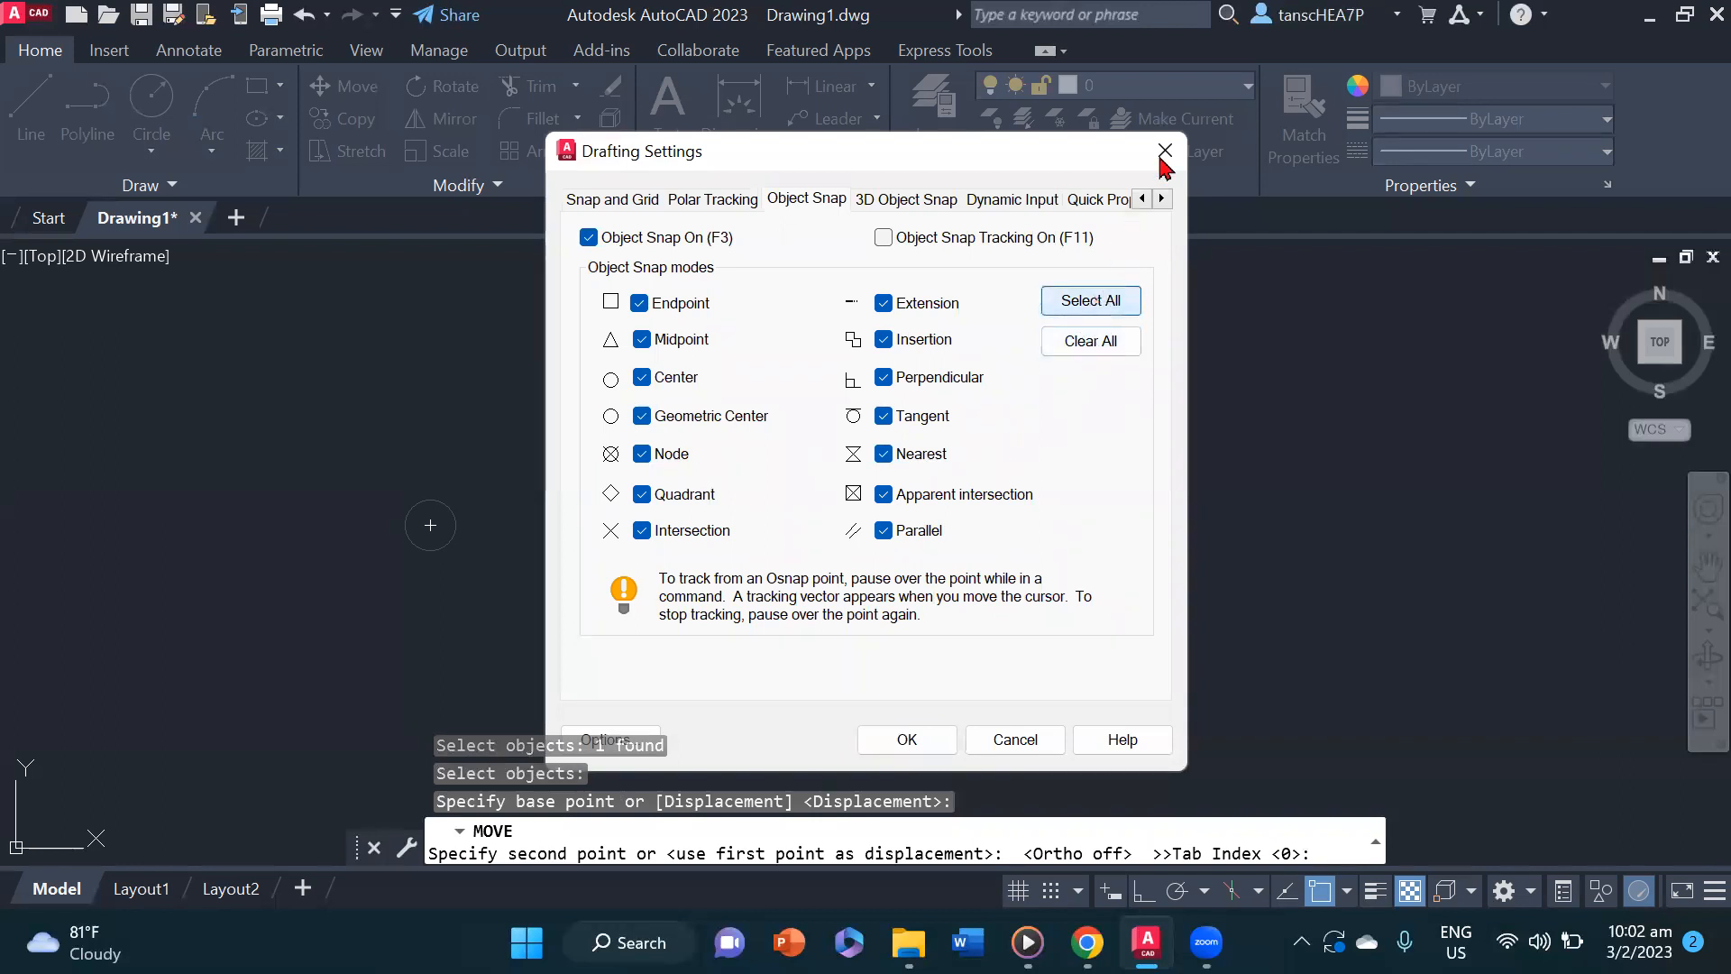
pyautogui.click(1175, 157)
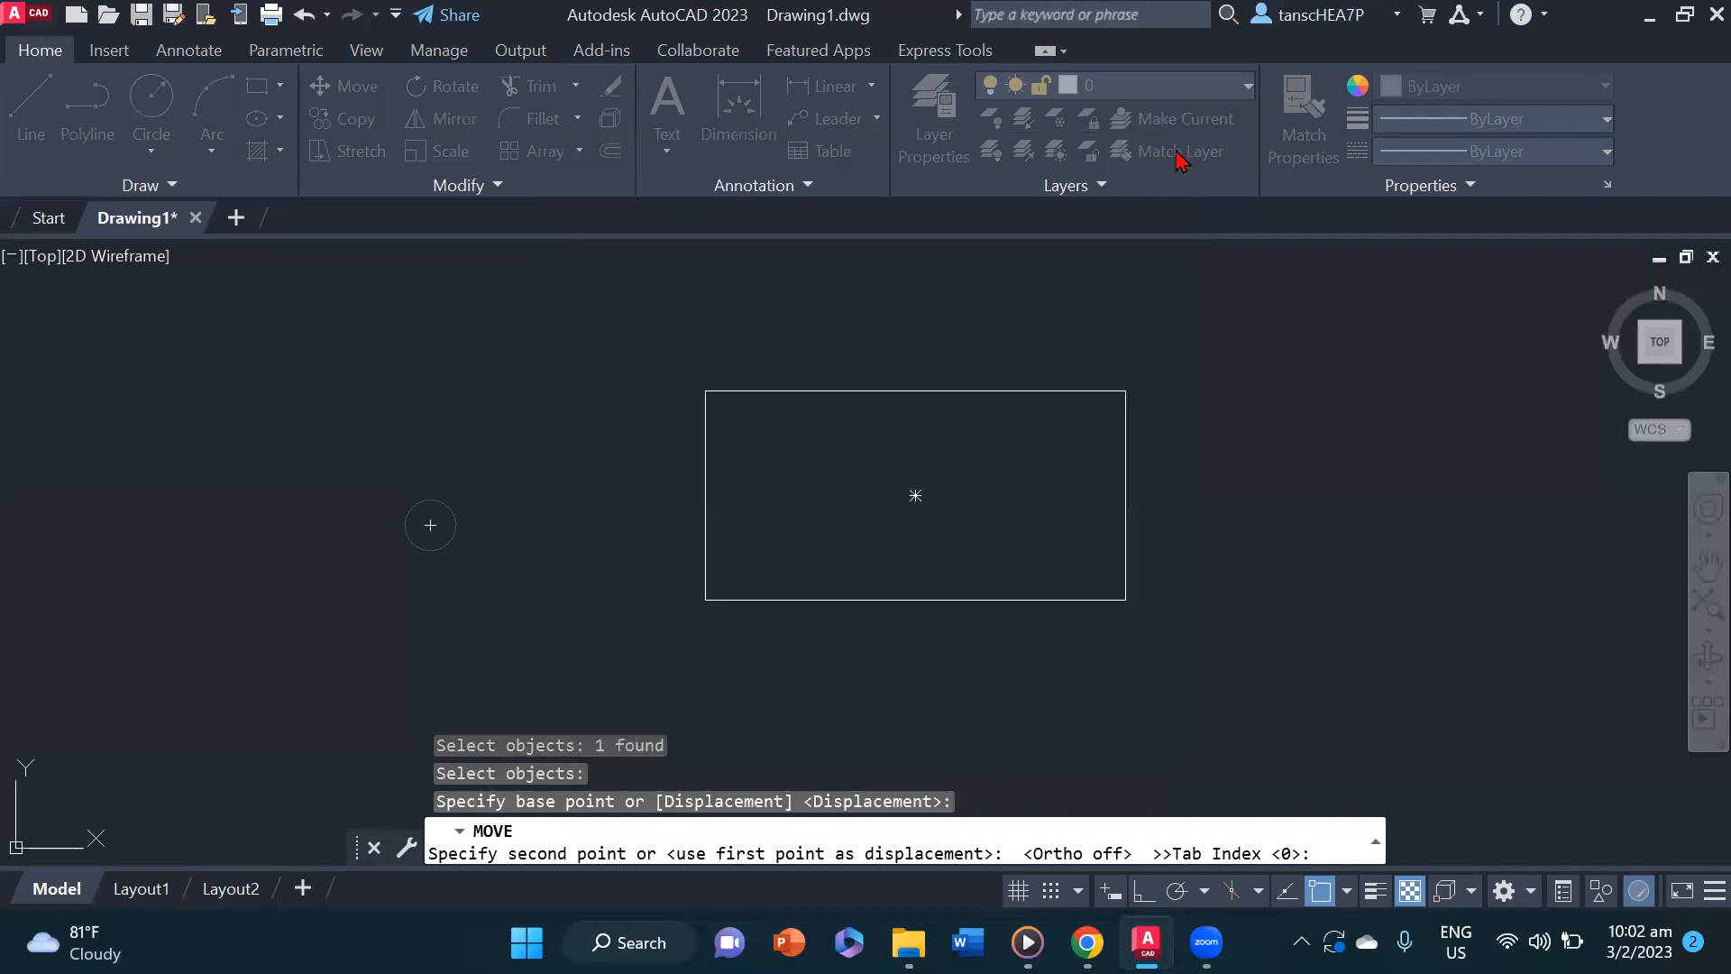
pyautogui.click(915, 390)
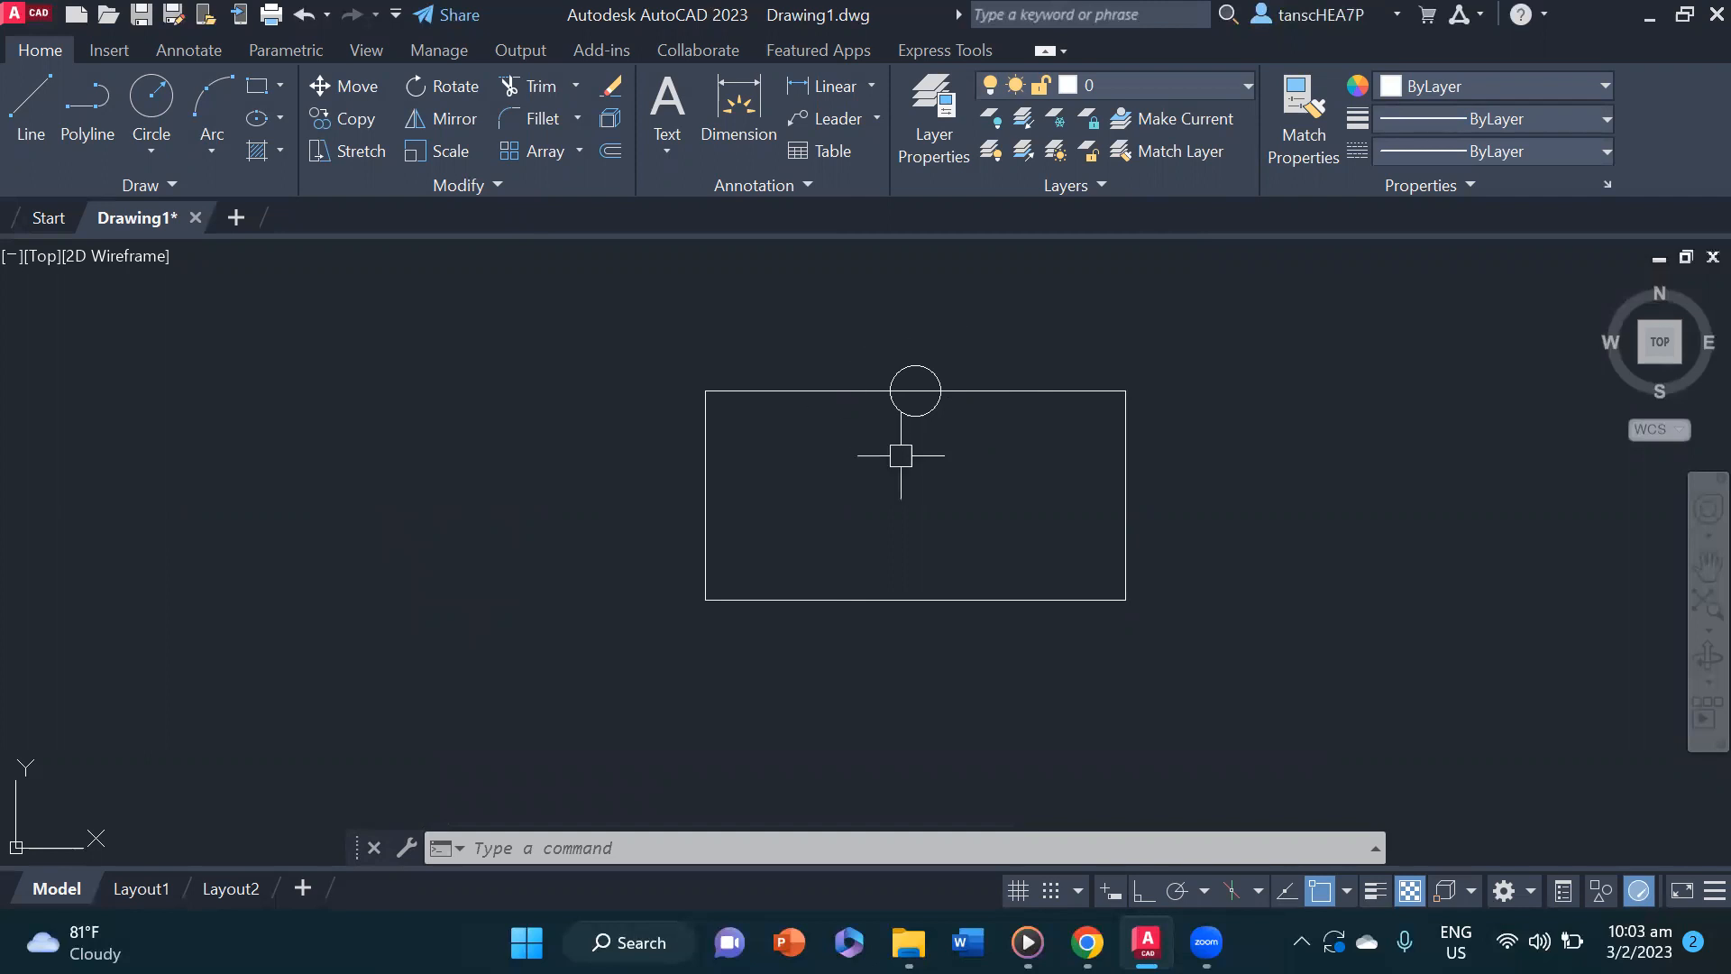
# - Copy the circle from its center to the midpoints of the rectangle's left, bottom and right edges
pyautogui.moveTo(869, 531); pyautogui.dragTo(828, 505, button='middle')
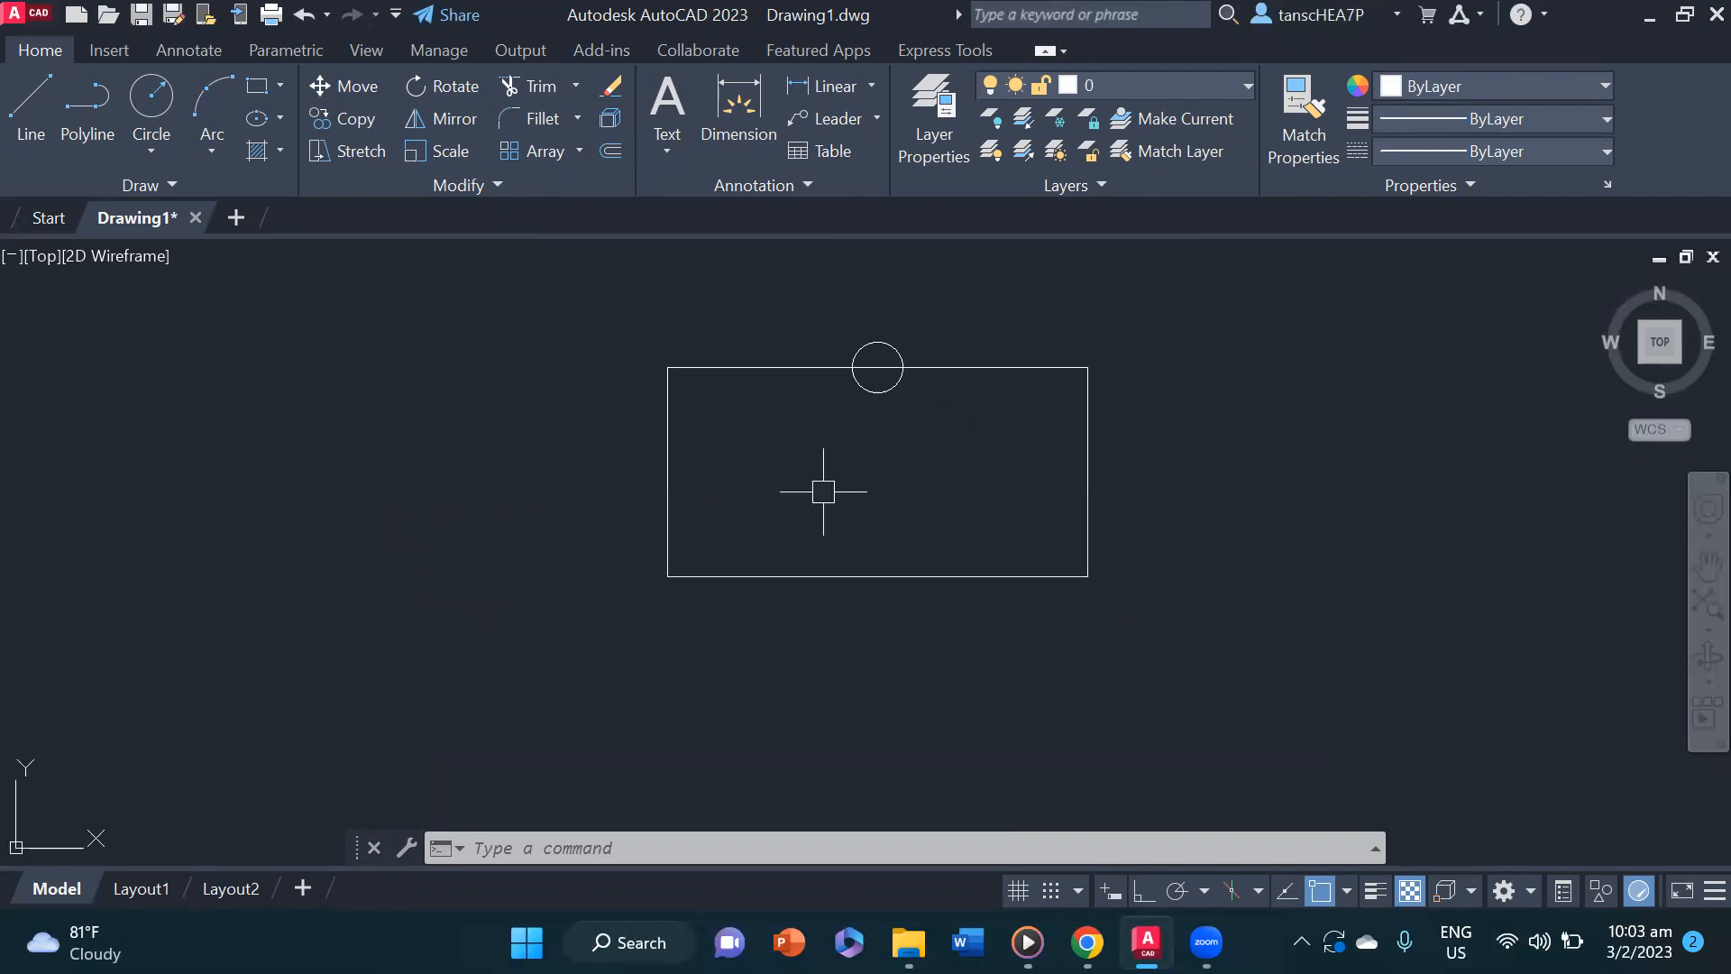
pyautogui.moveTo(831, 437); pyautogui.dragTo(774, 453, button='middle')
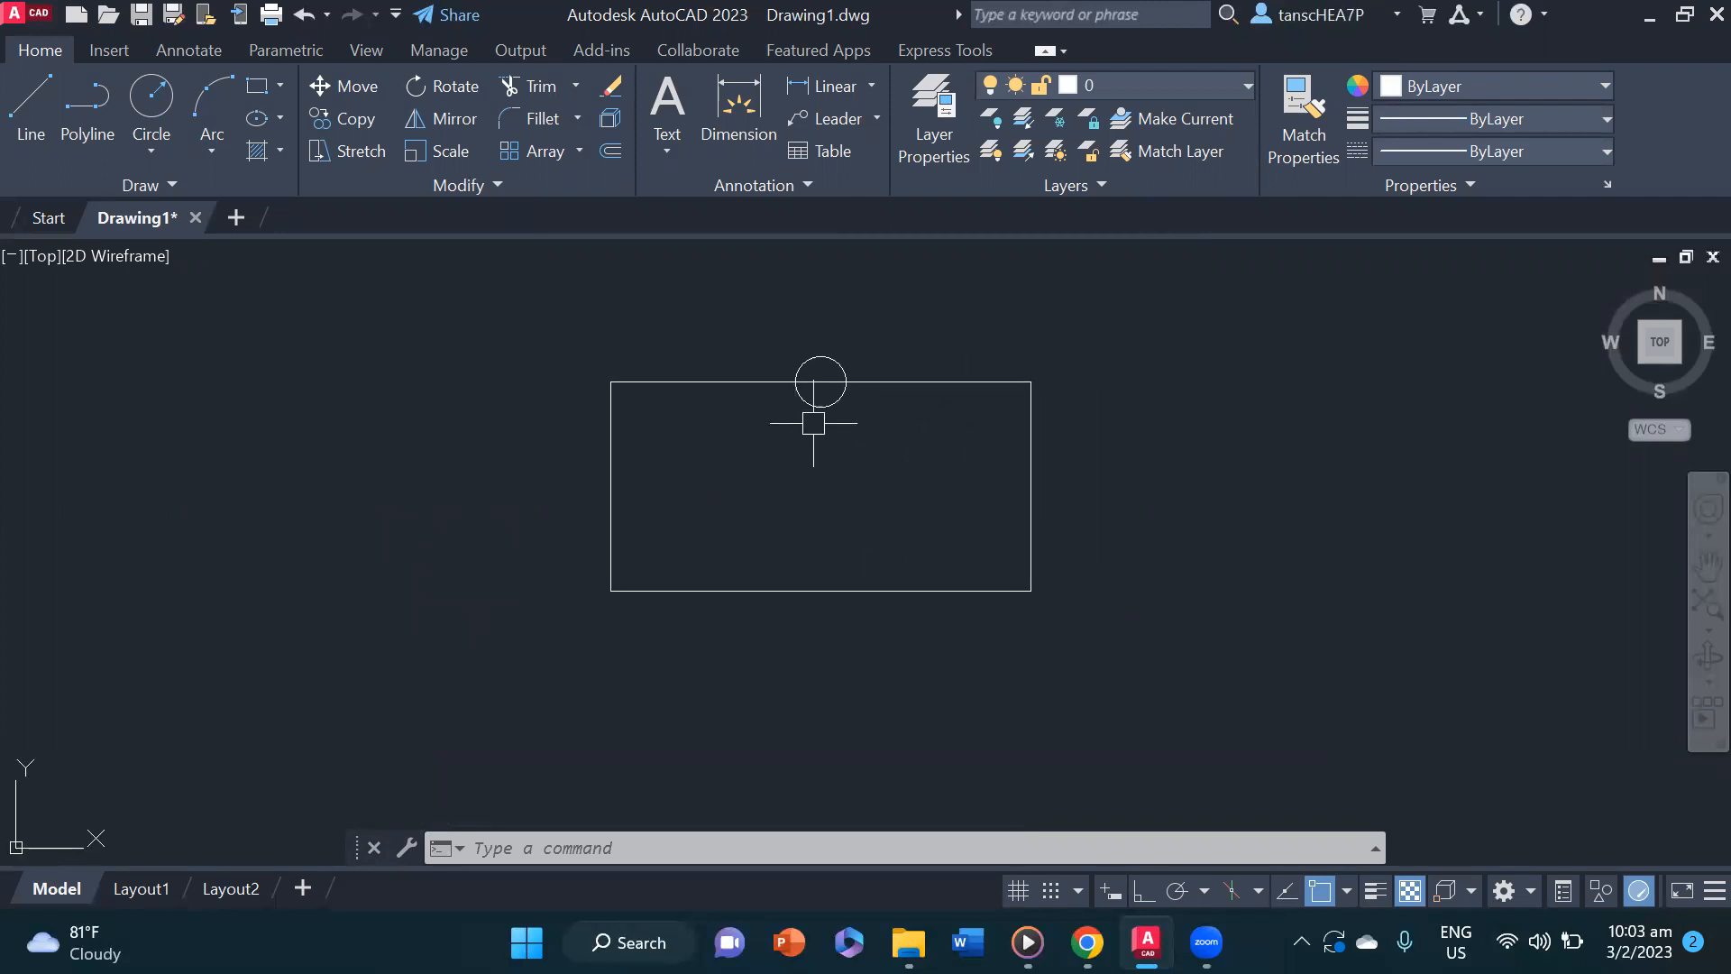
pyautogui.click(355, 122)
pyautogui.moveTo(809, 503); pyautogui.dragTo(804, 490, button='middle')
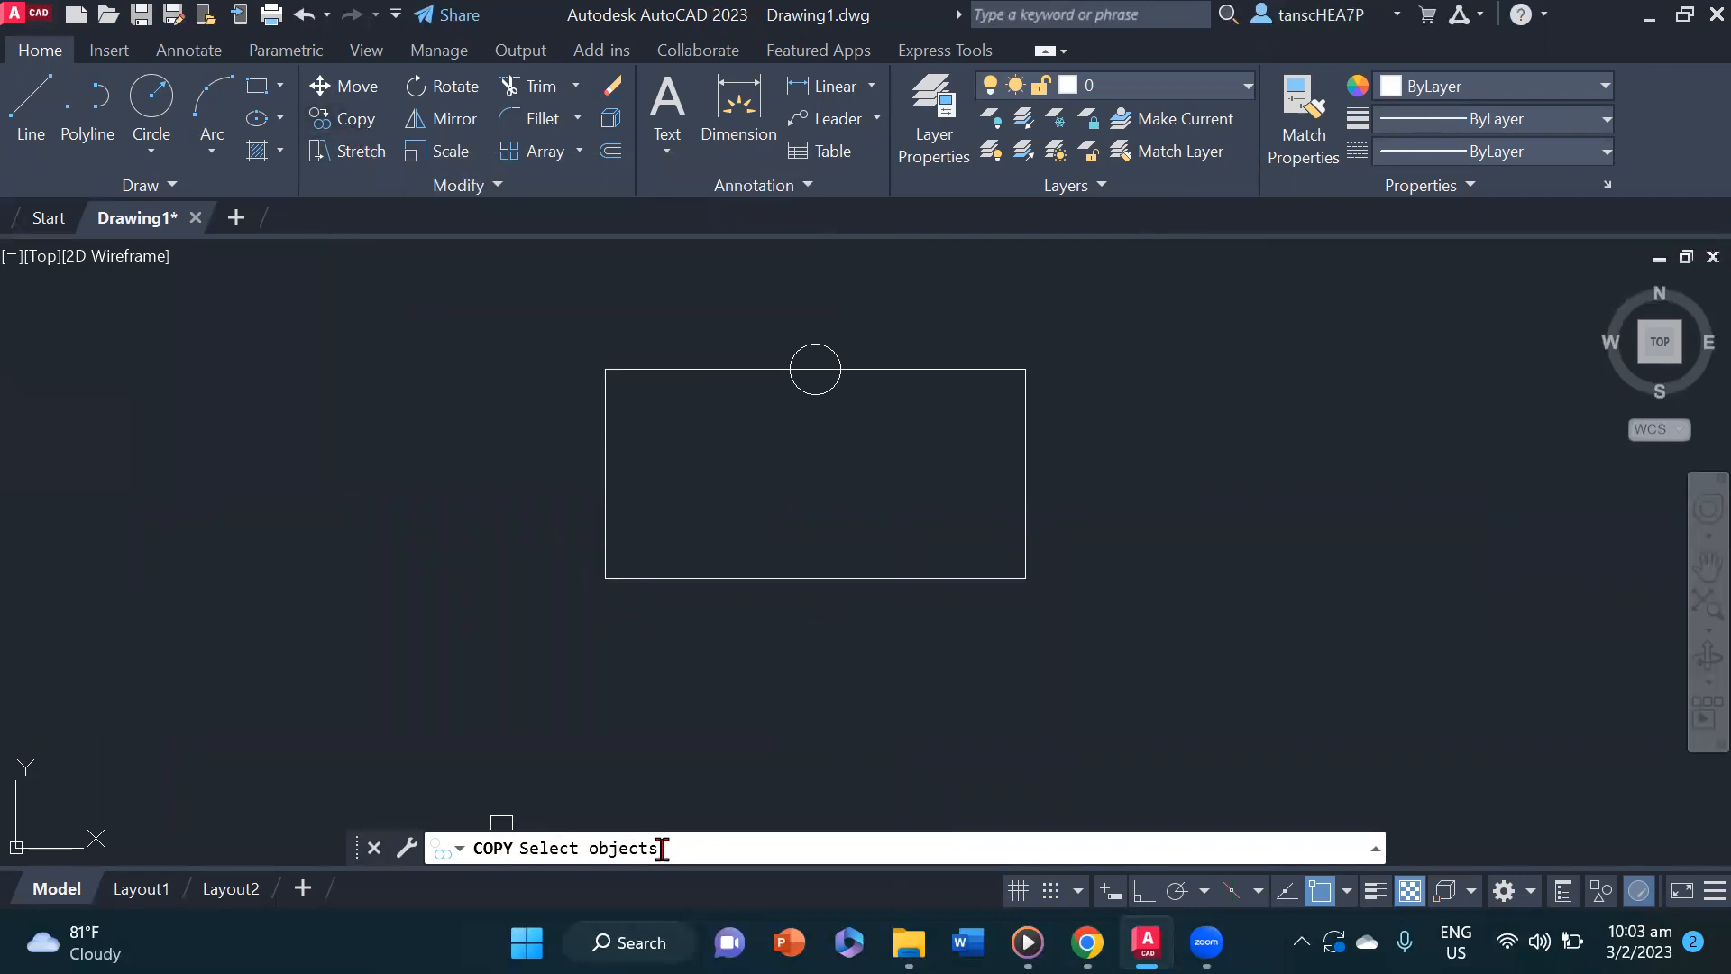
pyautogui.click(827, 392)
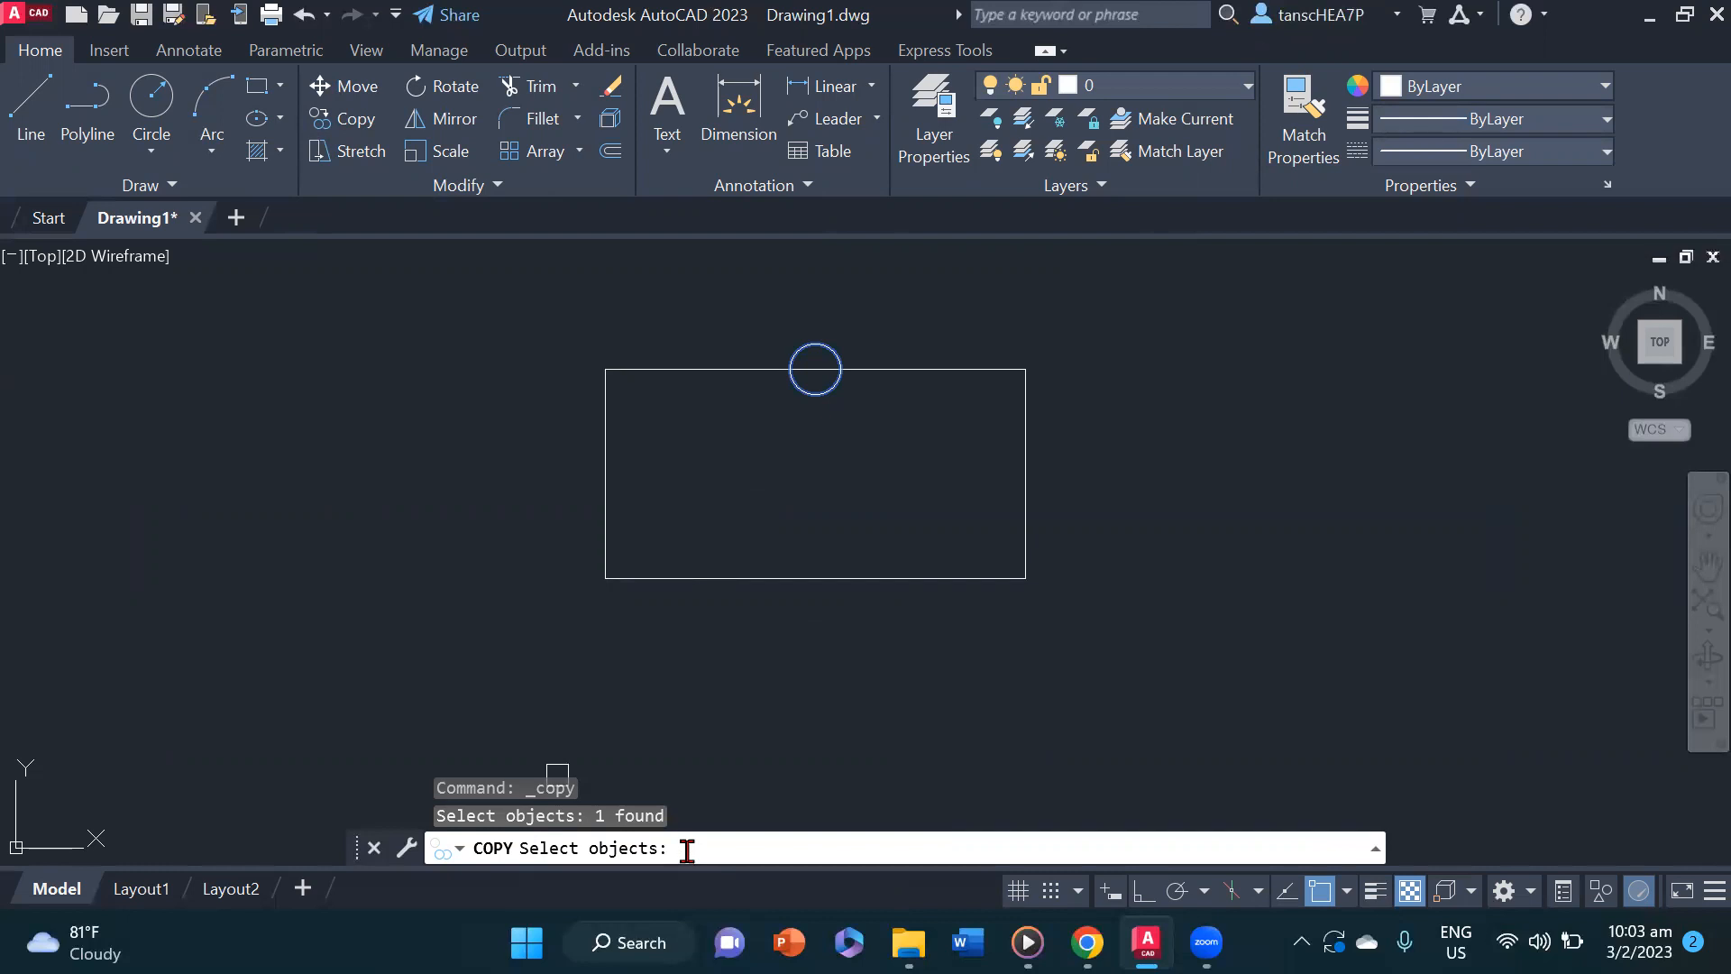
pyautogui.press('Return')
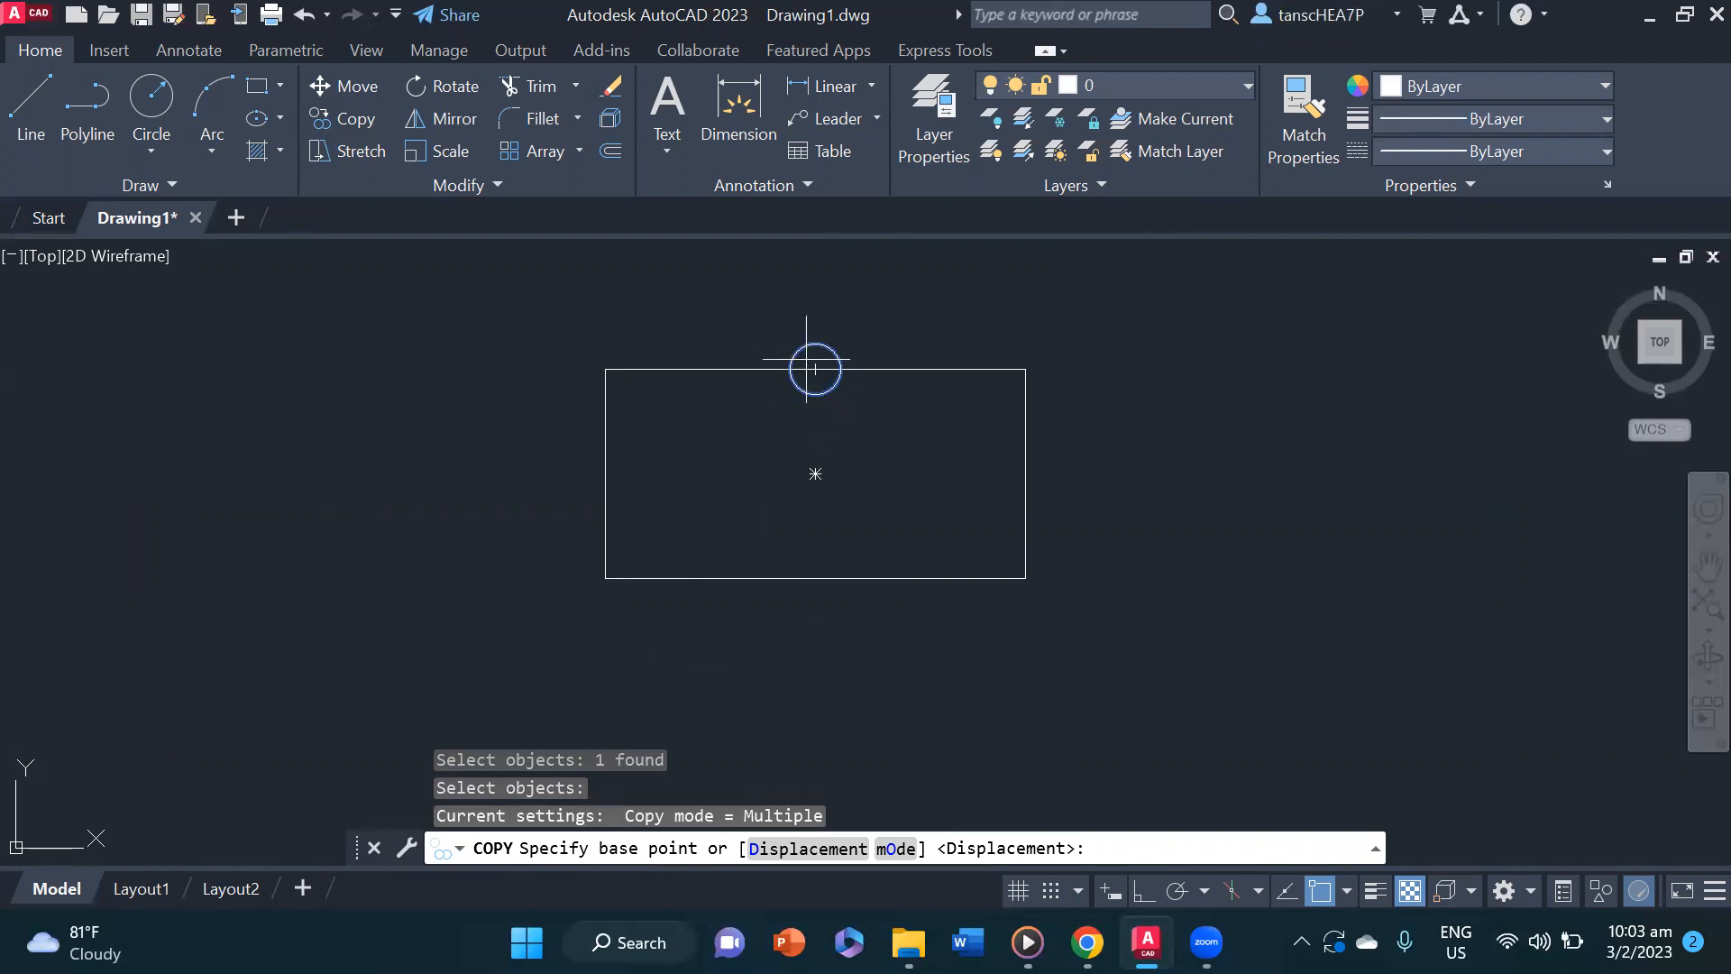
pyautogui.click(815, 369)
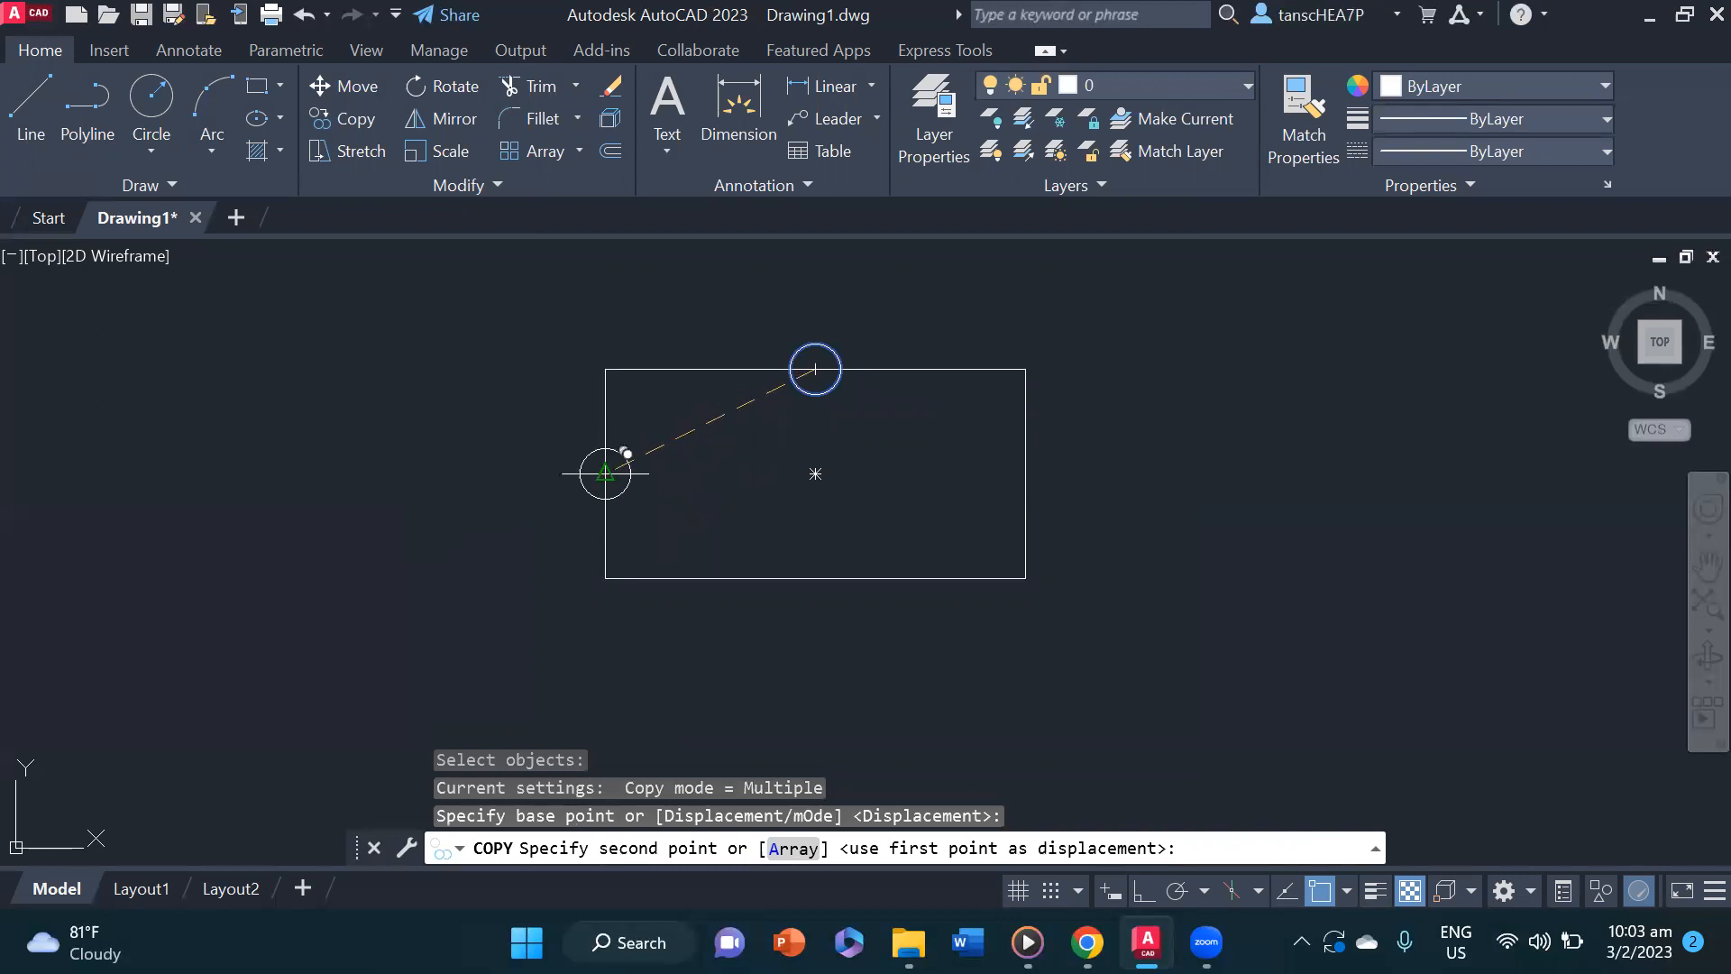
pyautogui.click(605, 472)
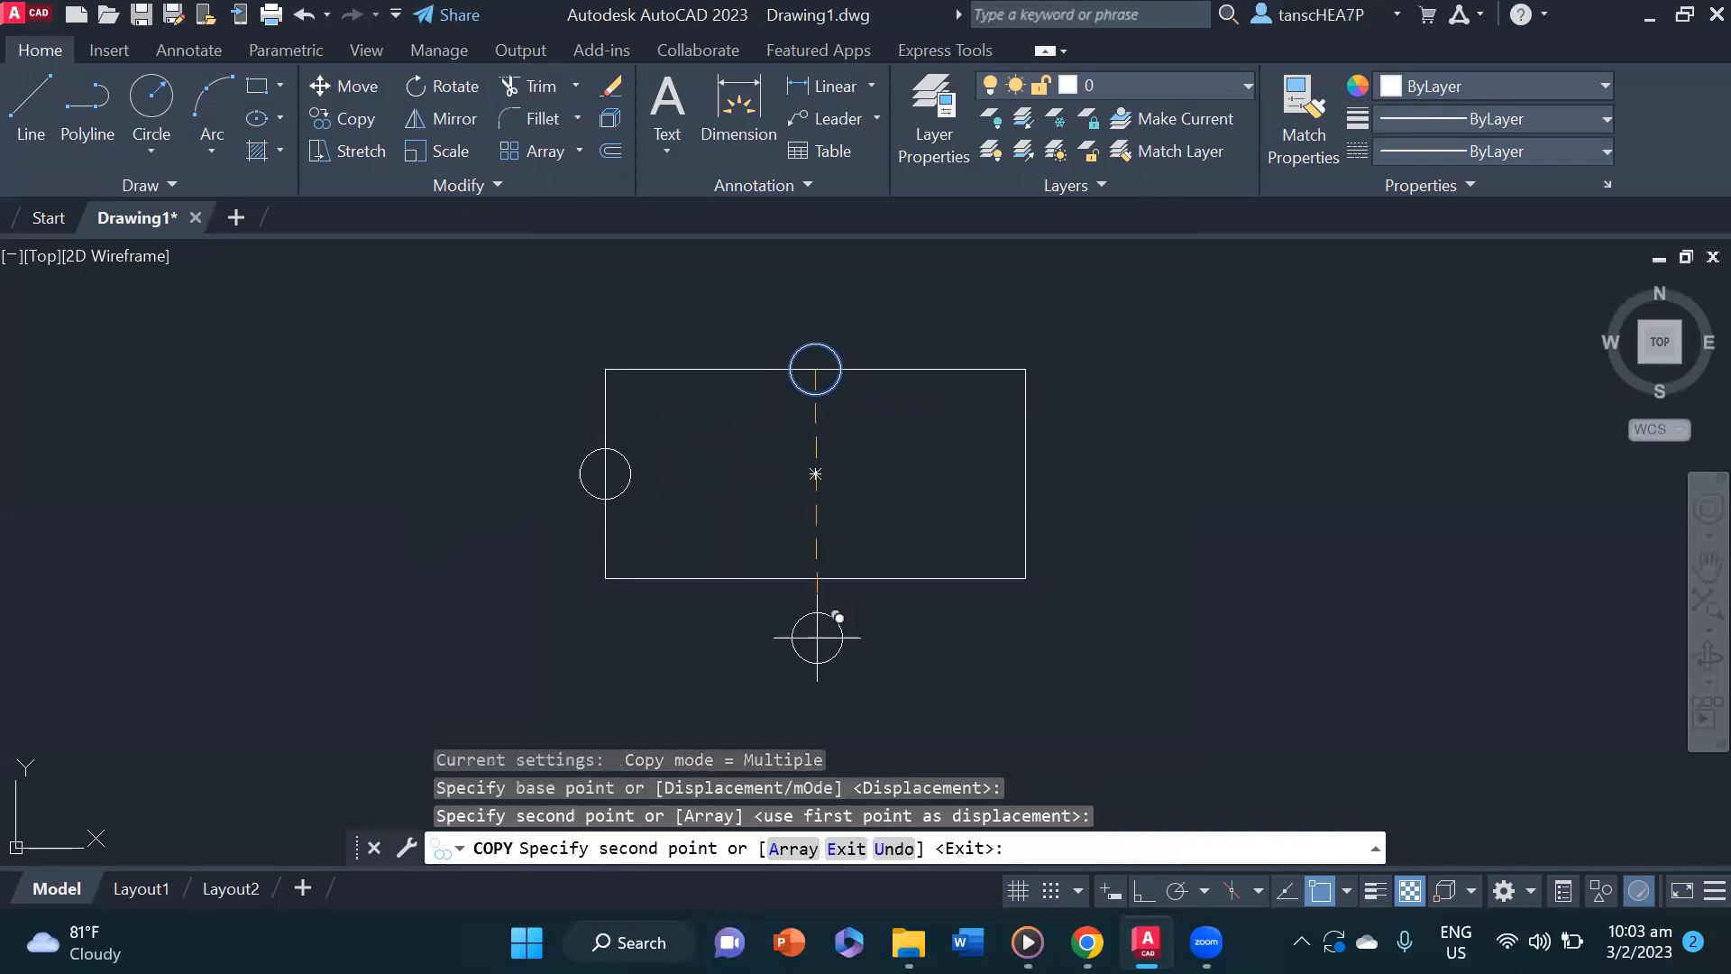
pyautogui.click(815, 577)
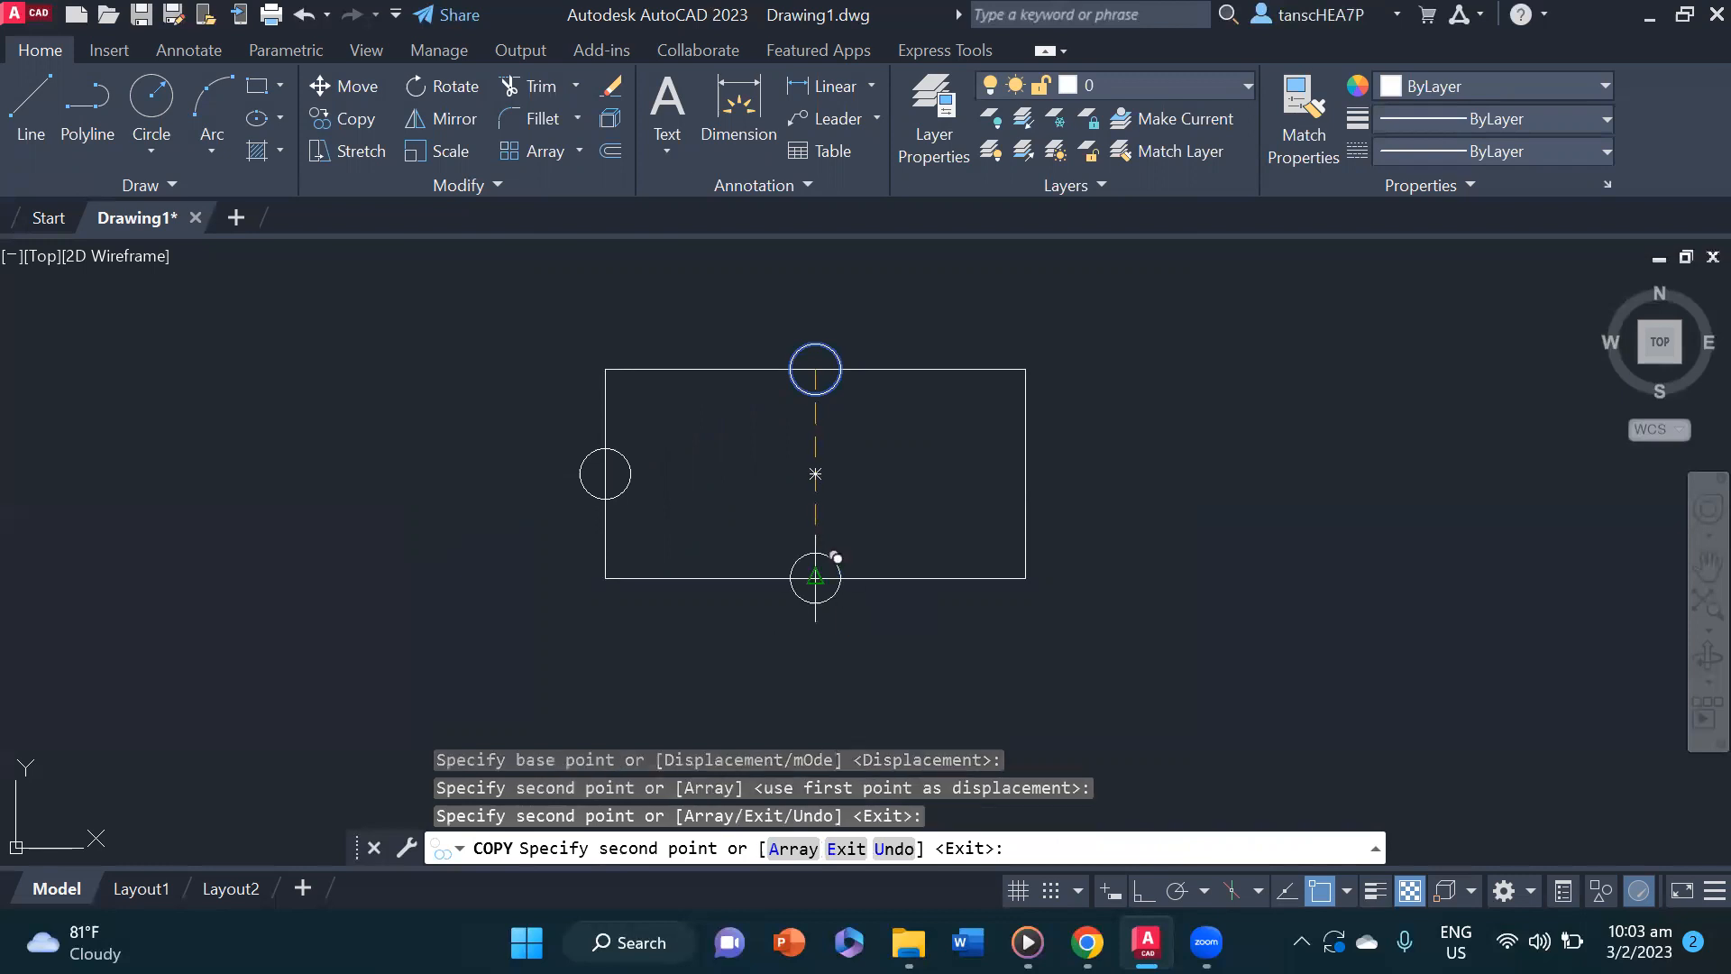
pyautogui.click(1025, 473)
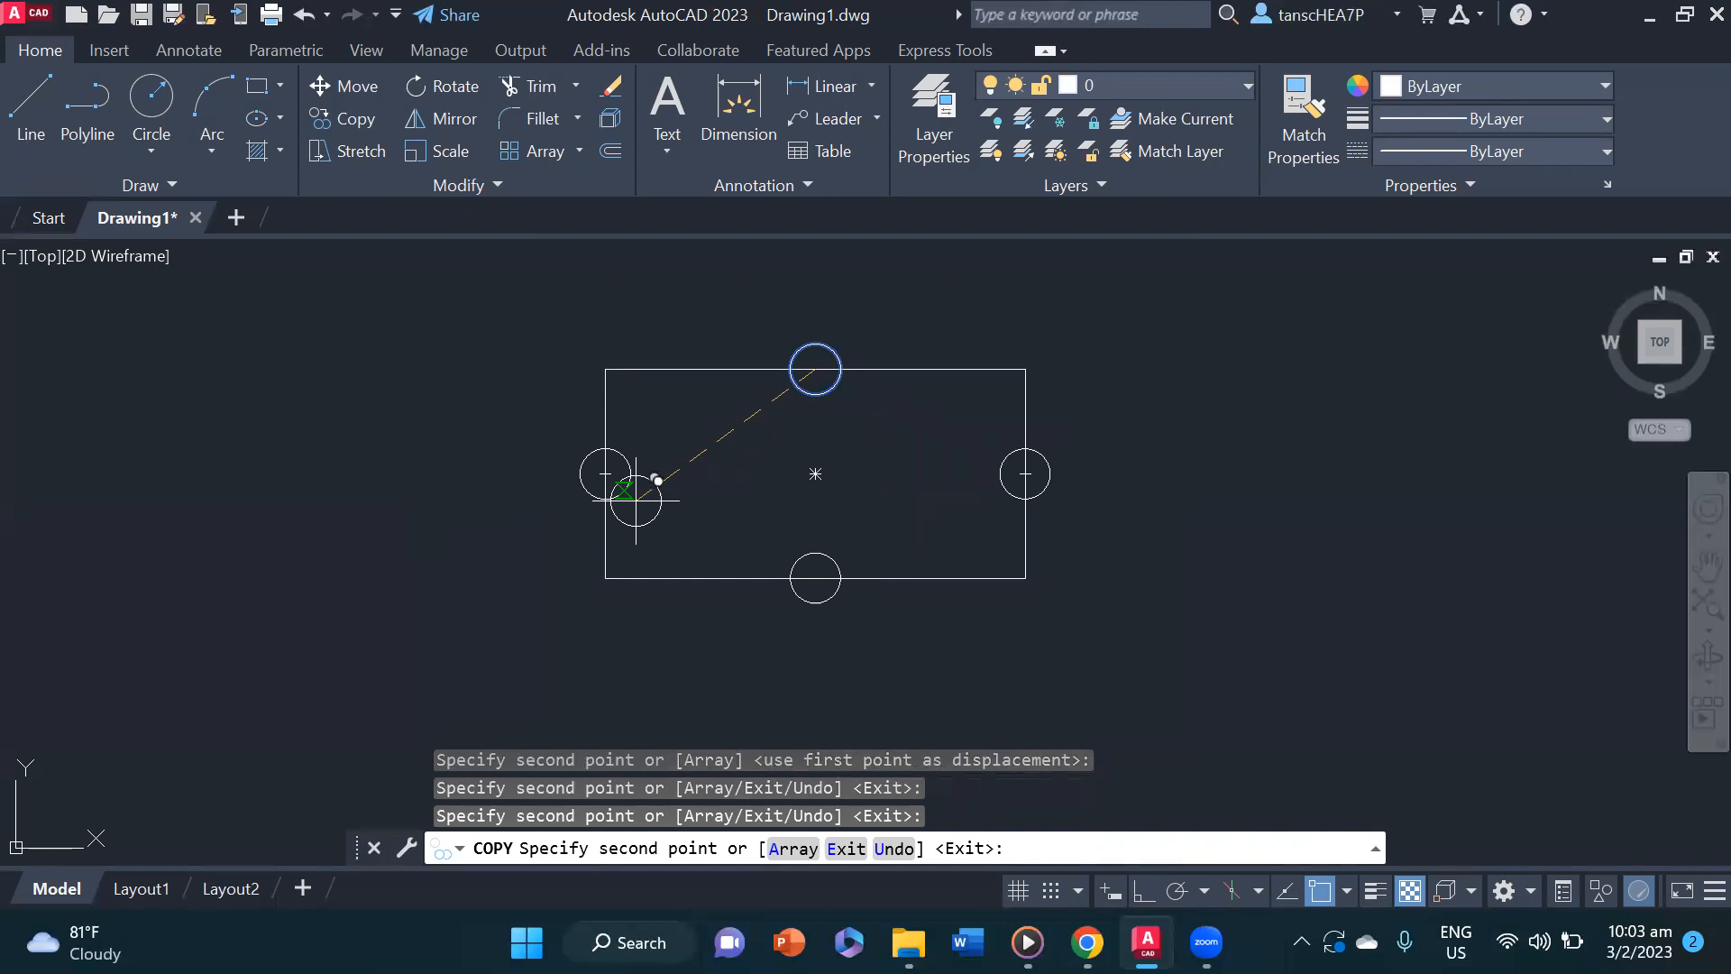
pyautogui.press('Escape')
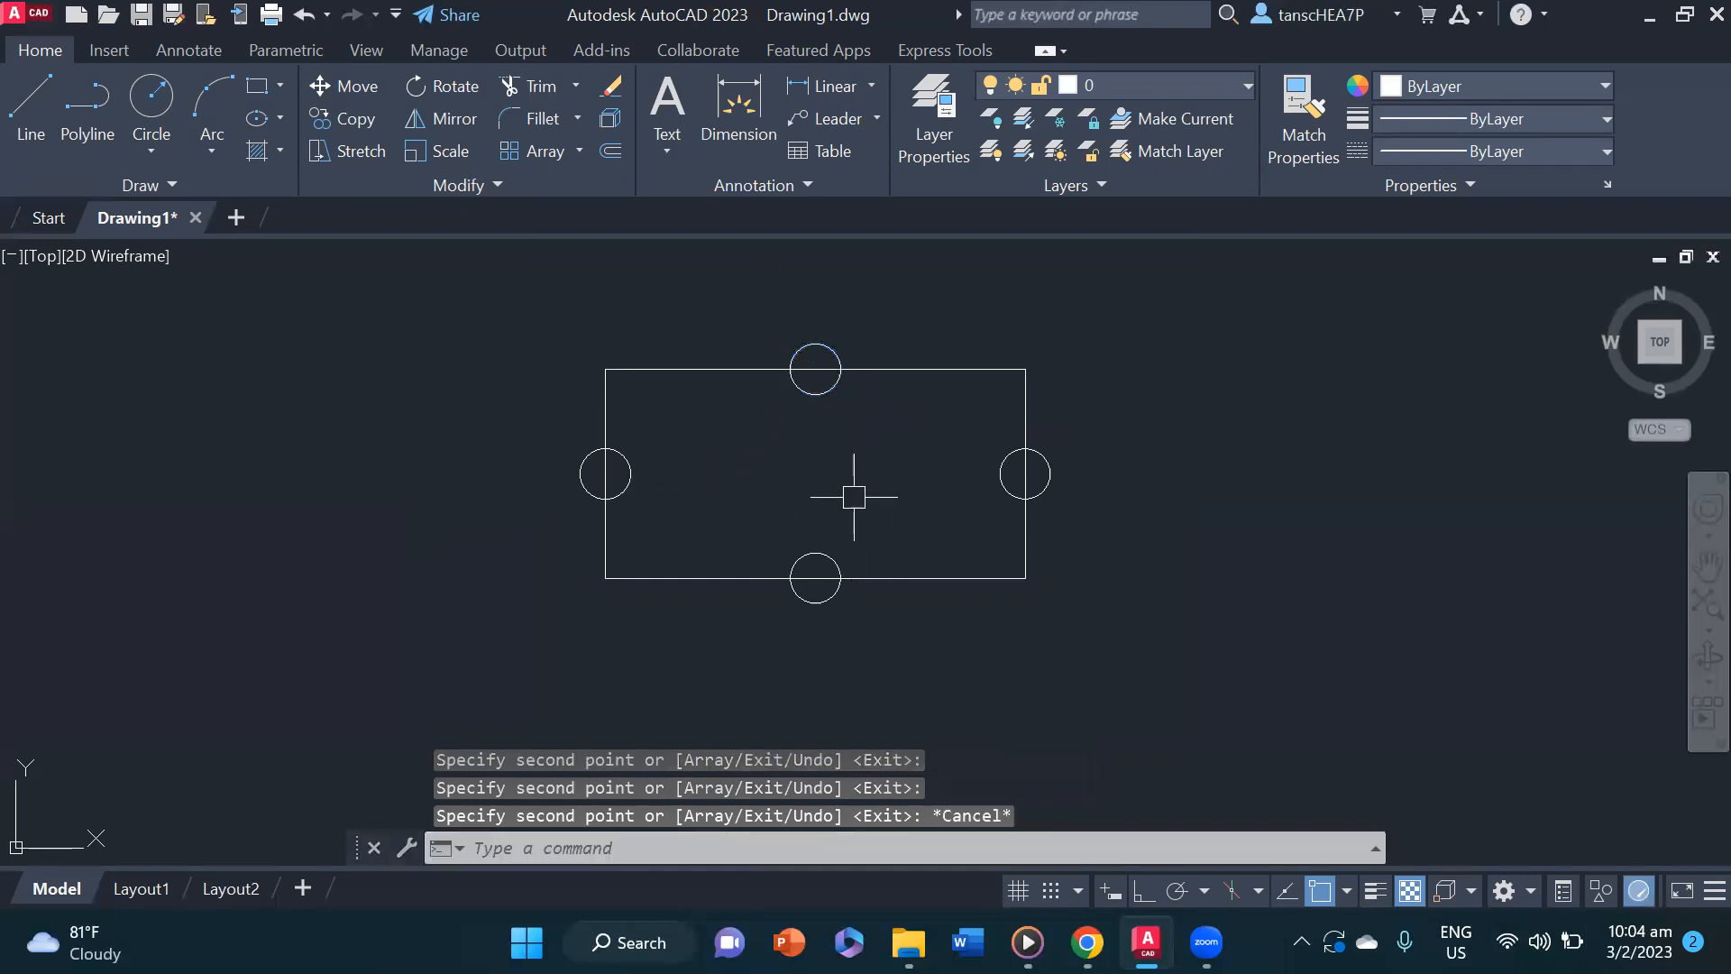
pyautogui.moveTo(854, 504); pyautogui.dragTo(843, 474, button='middle')
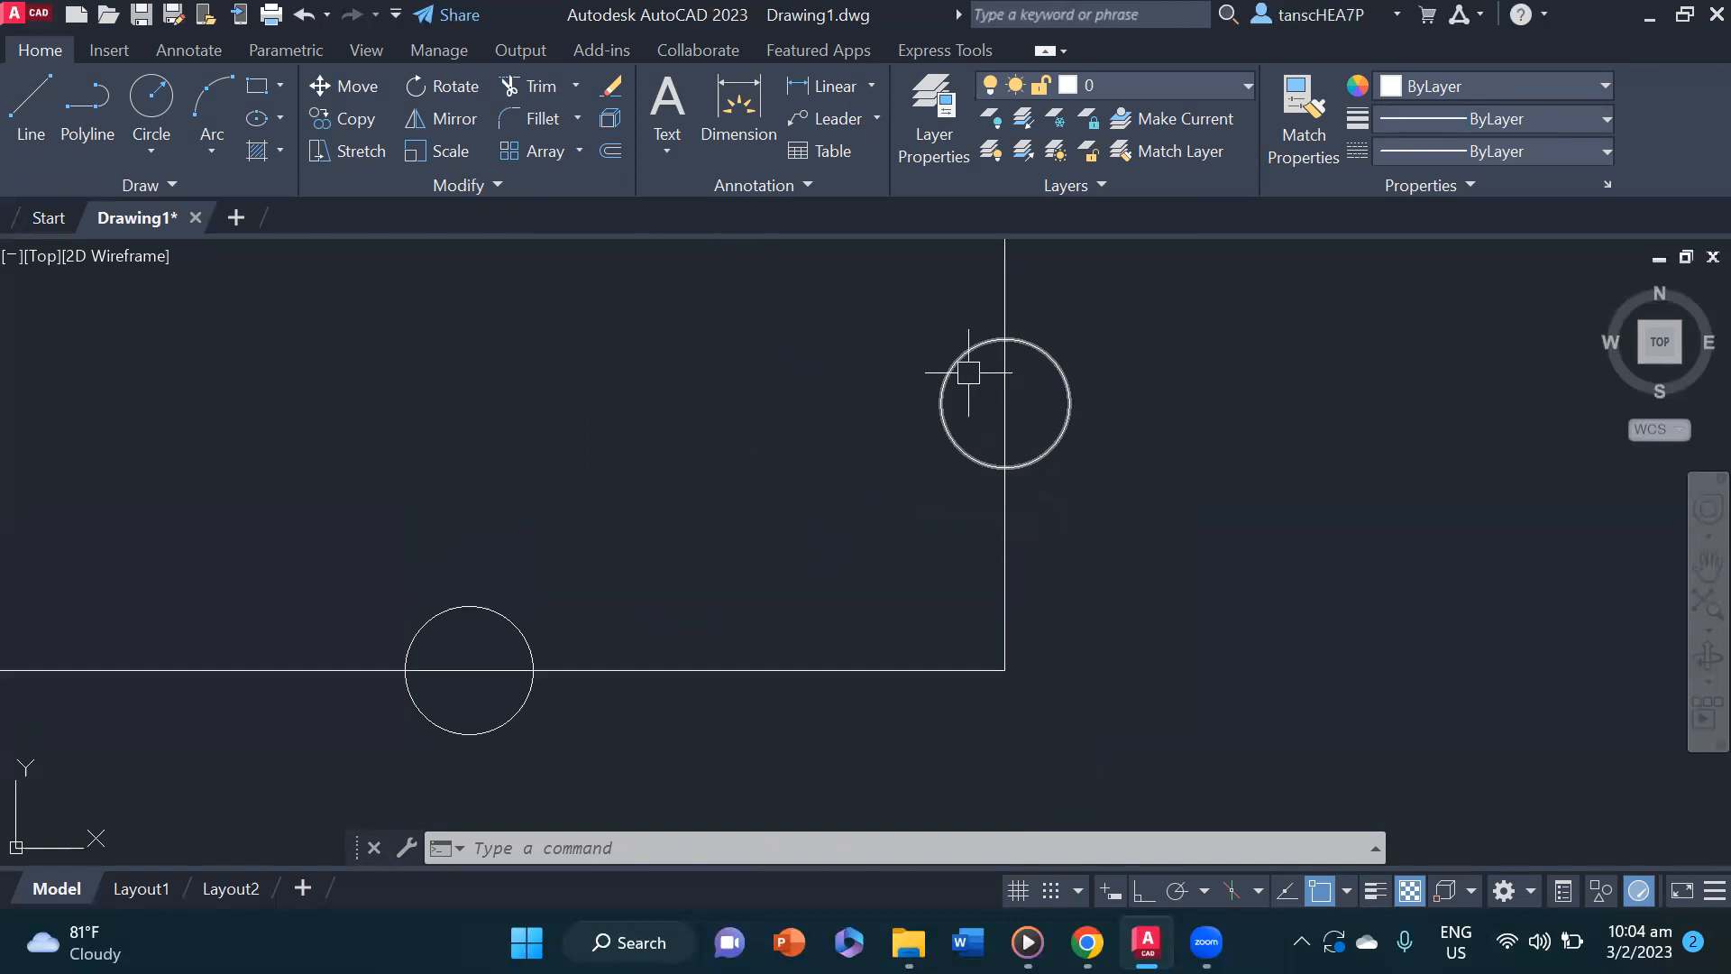
pyautogui.scroll(-3, 847, 437)
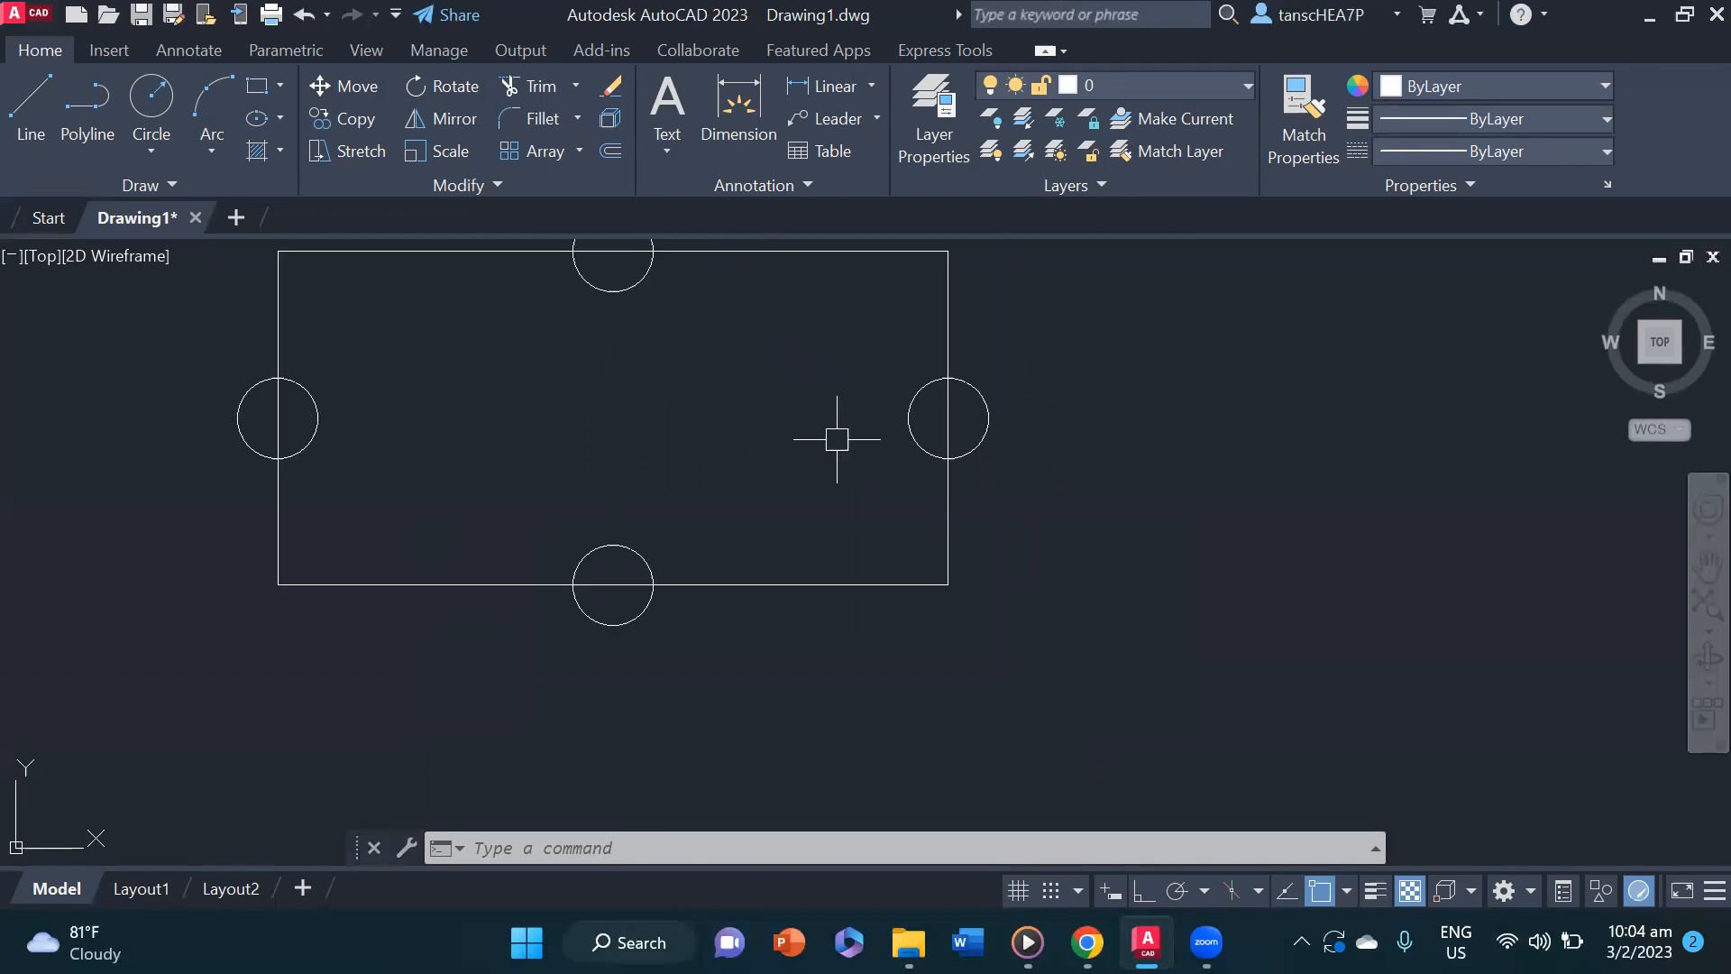
pyautogui.moveTo(776, 409); pyautogui.dragTo(817, 457, button='middle')
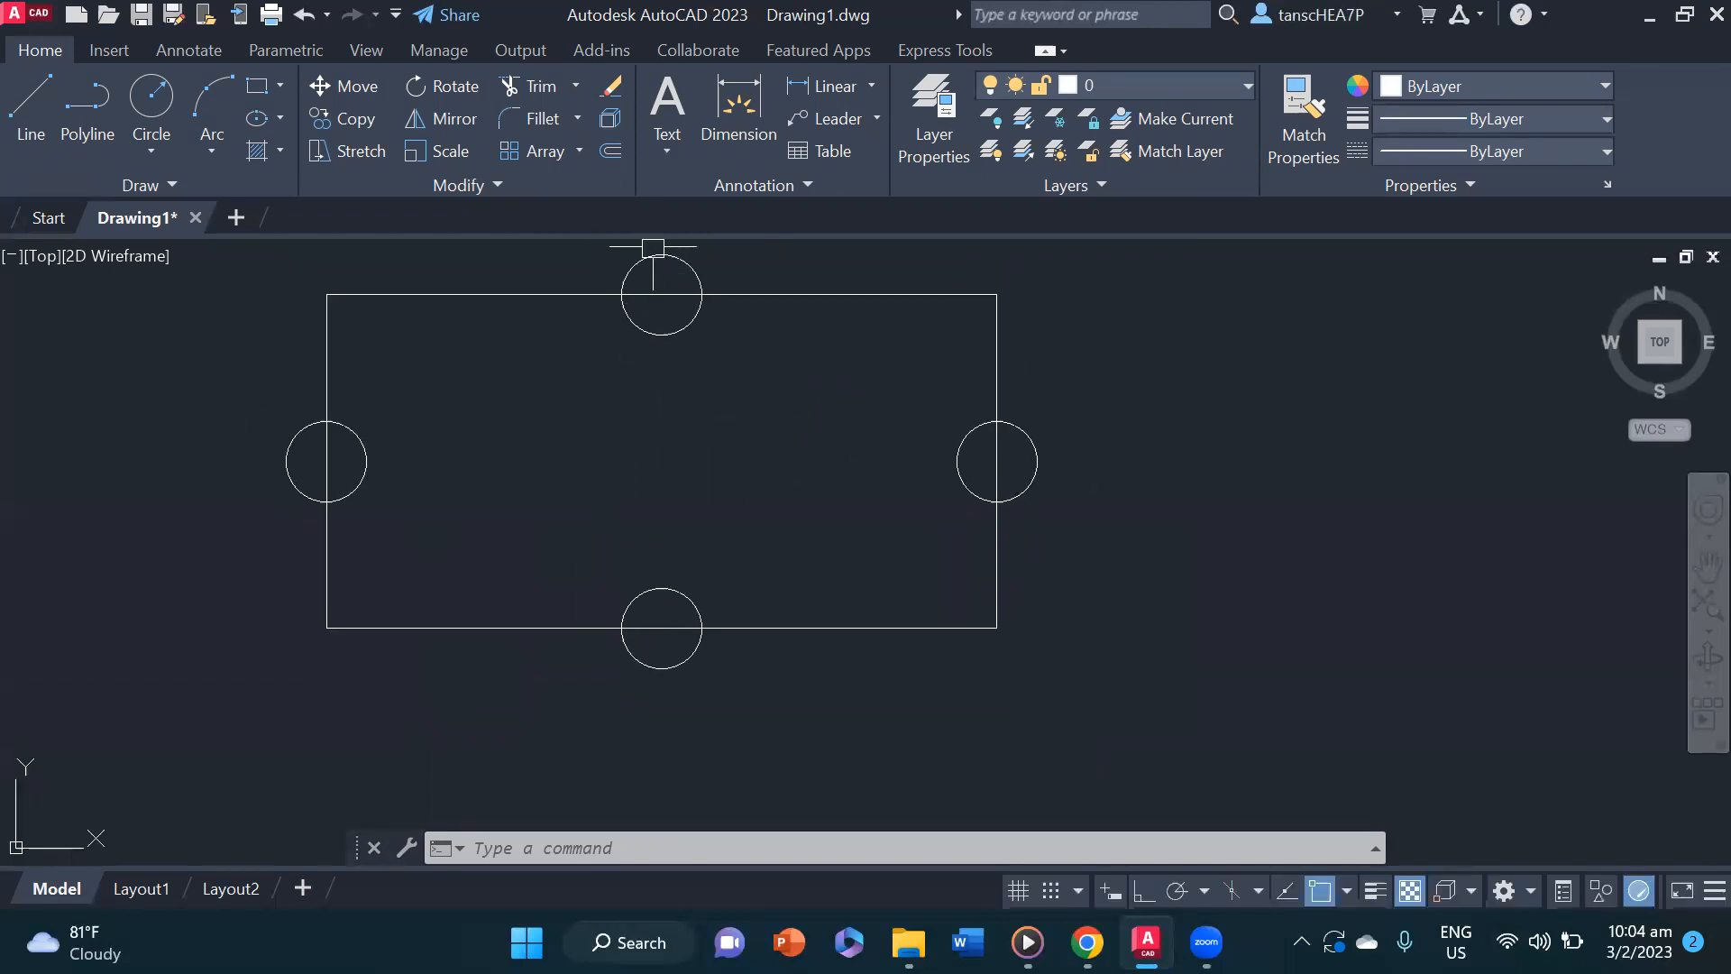
pyautogui.click(530, 91)
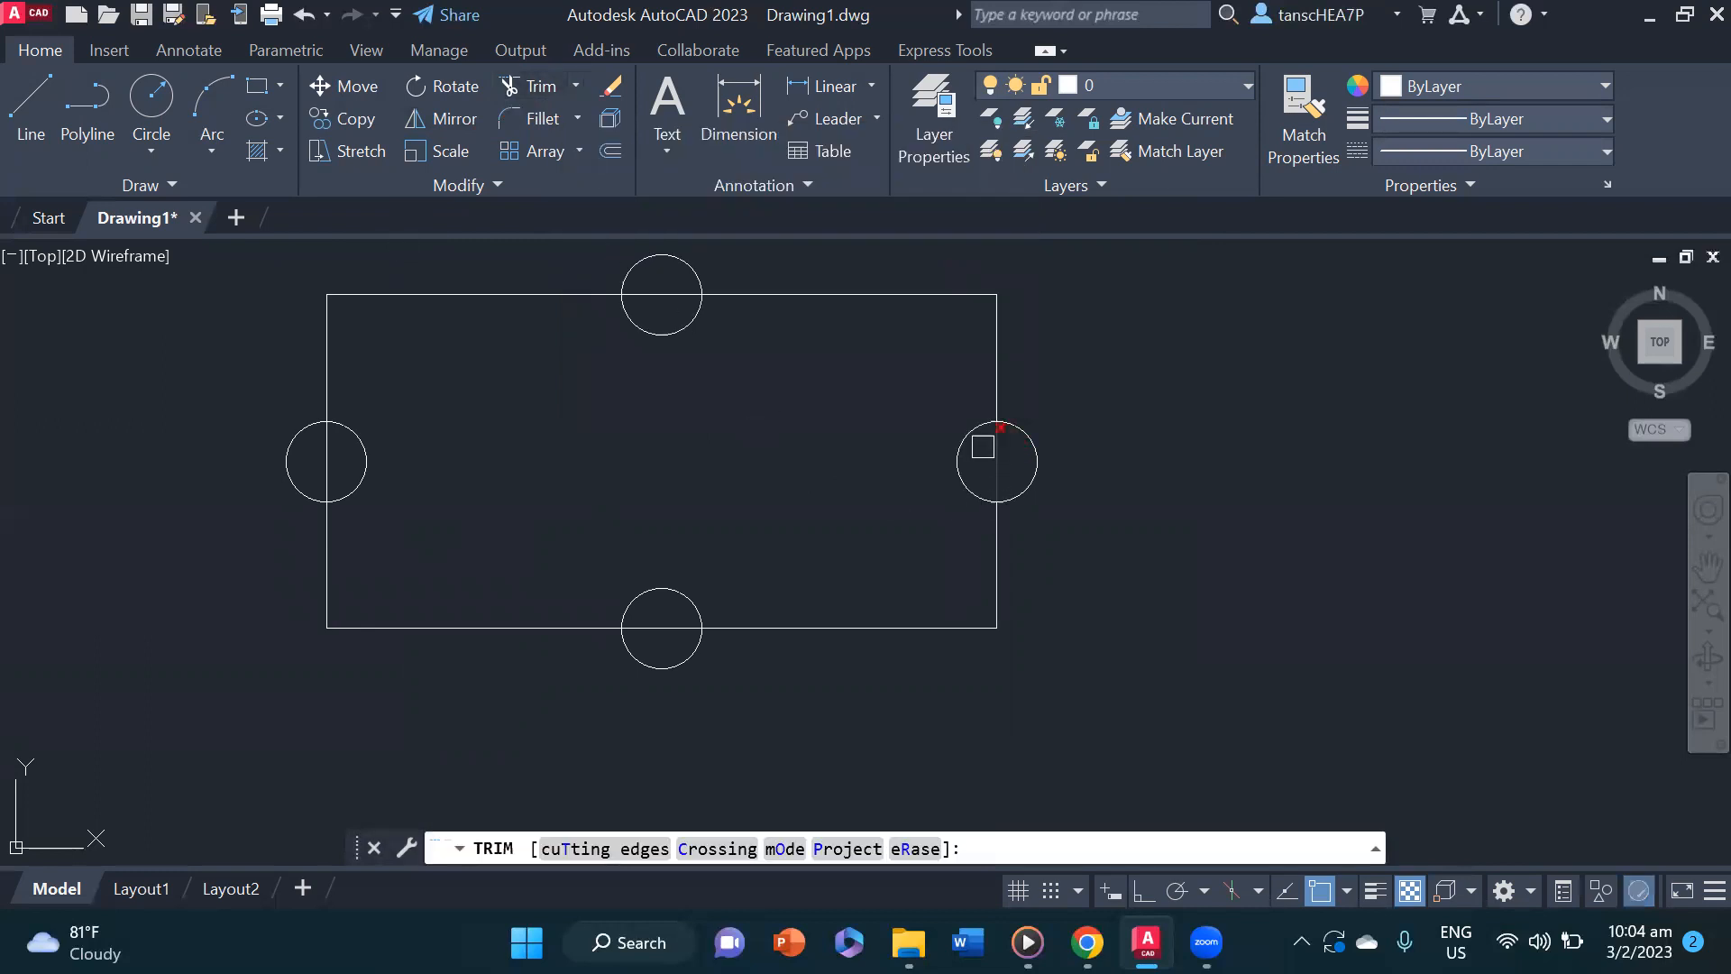
pyautogui.press('Escape')
# - Draw a separate small circle in the empty space to the right of the rectangle
pyautogui.write('c')
pyautogui.press('Return')
pyautogui.click(1284, 489)
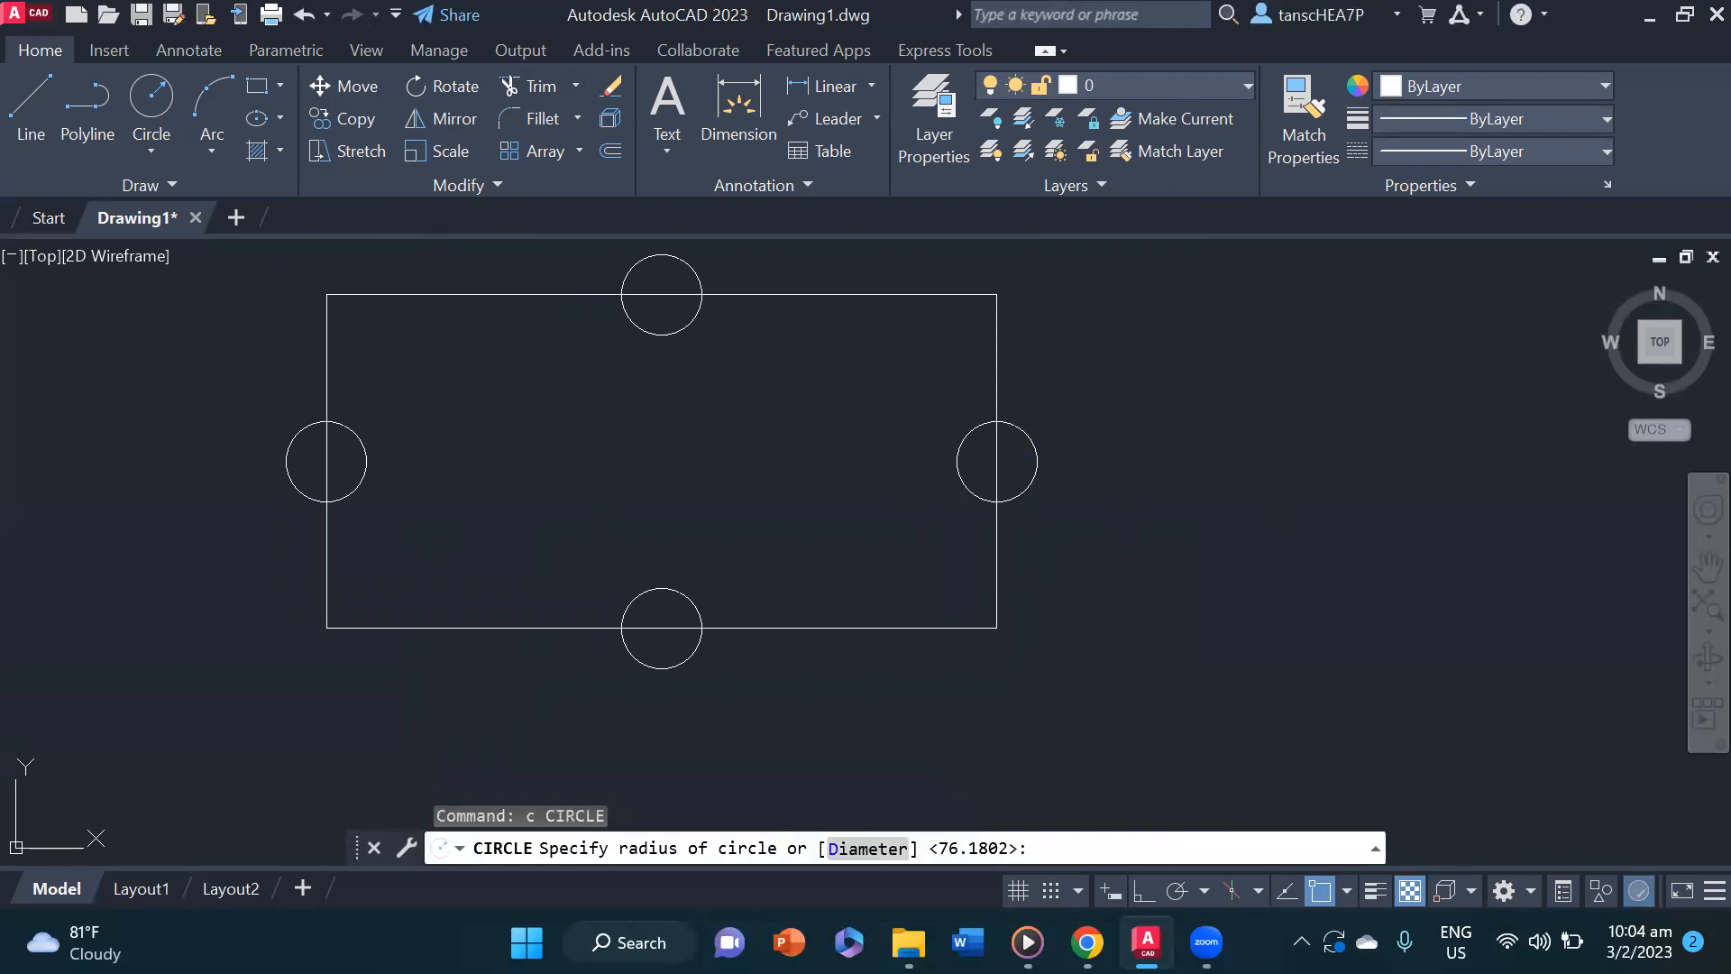
pyautogui.click(1272, 455)
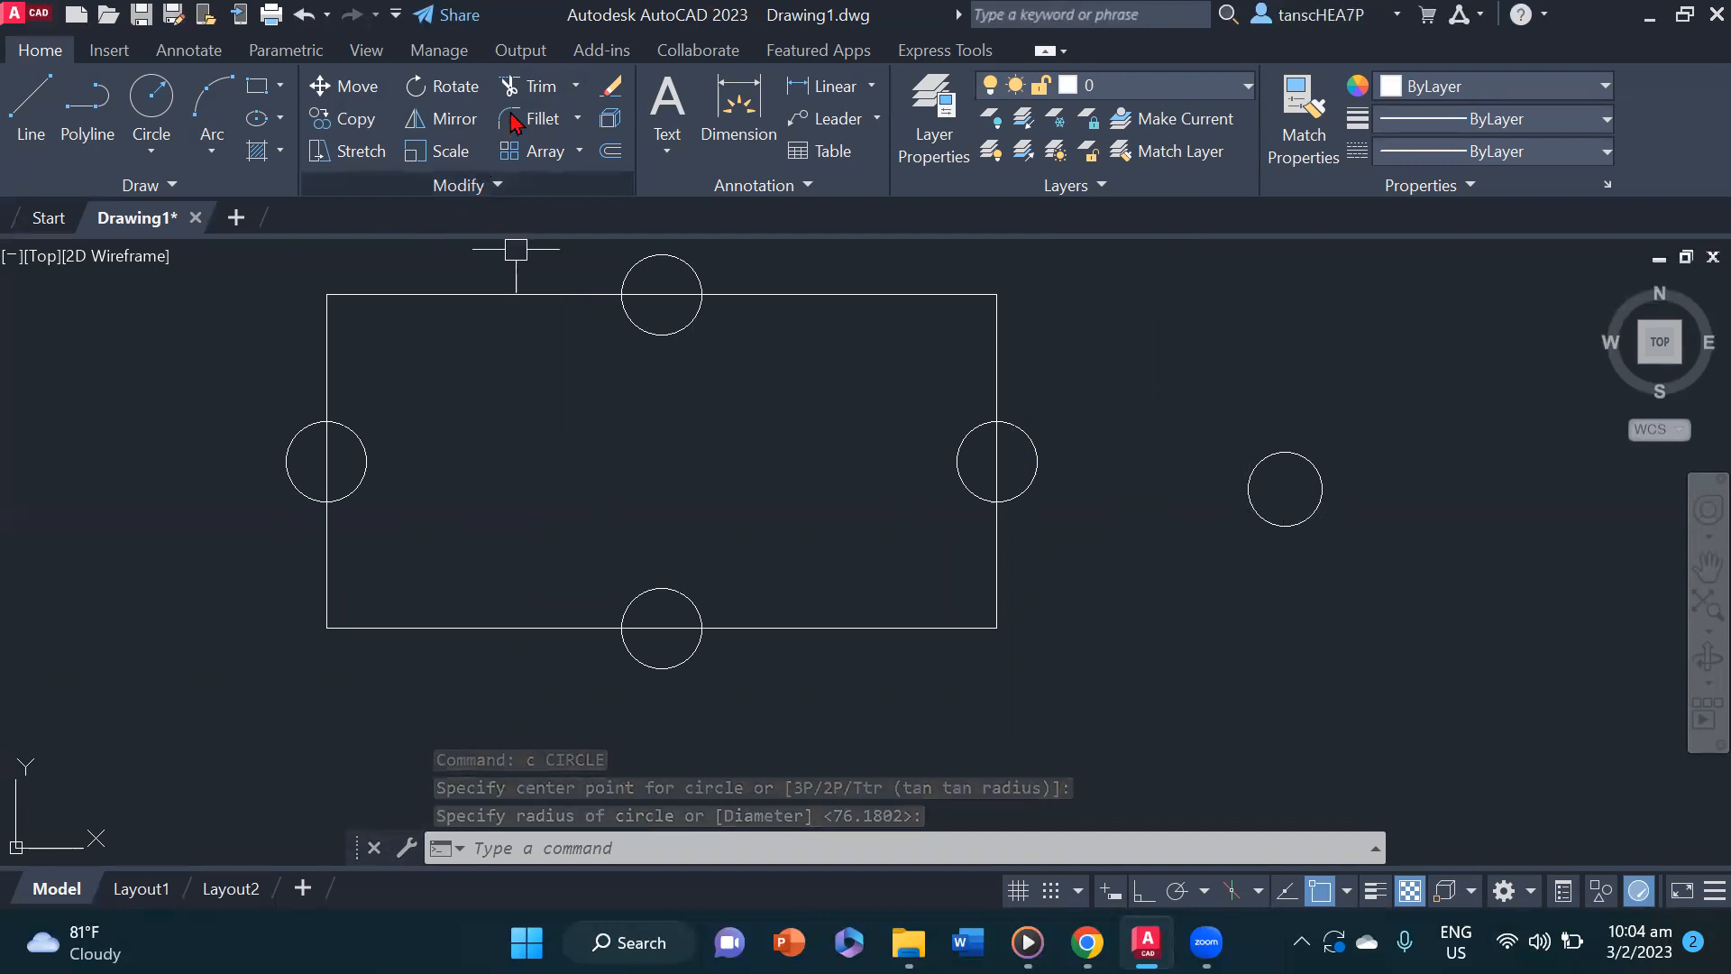
# - Use Trim to remove the separate circle and the part of the rectangle's right edge inside its circle
pyautogui.click(532, 86)
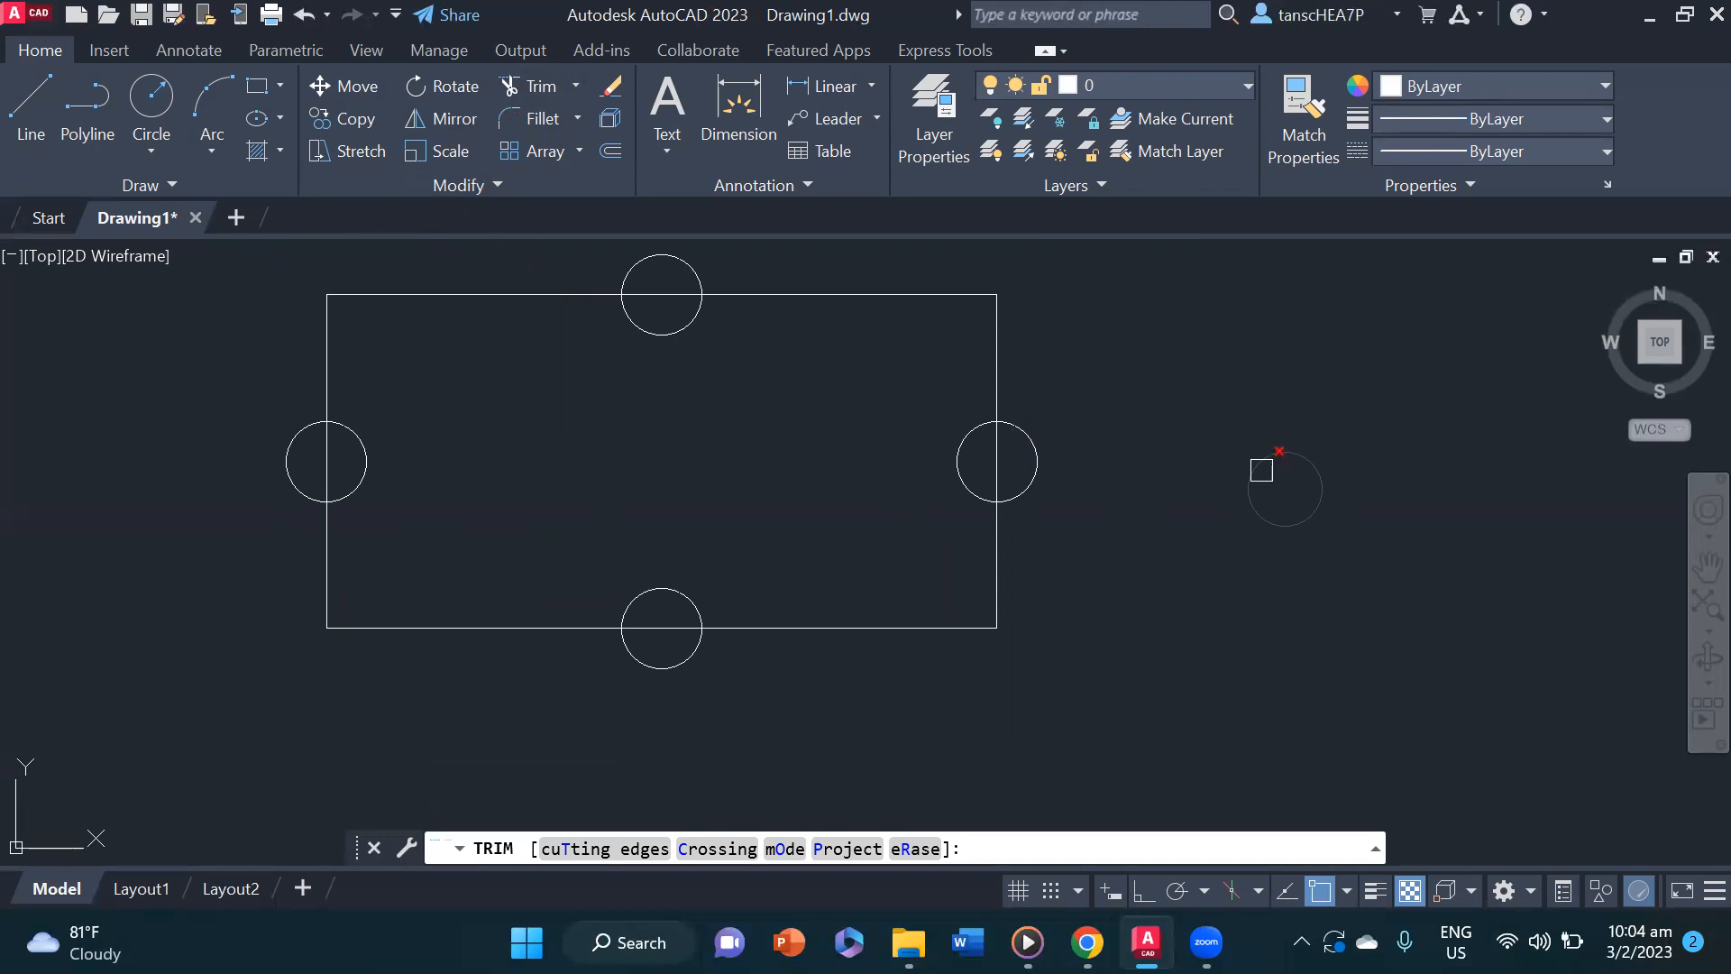
pyautogui.click(1261, 470)
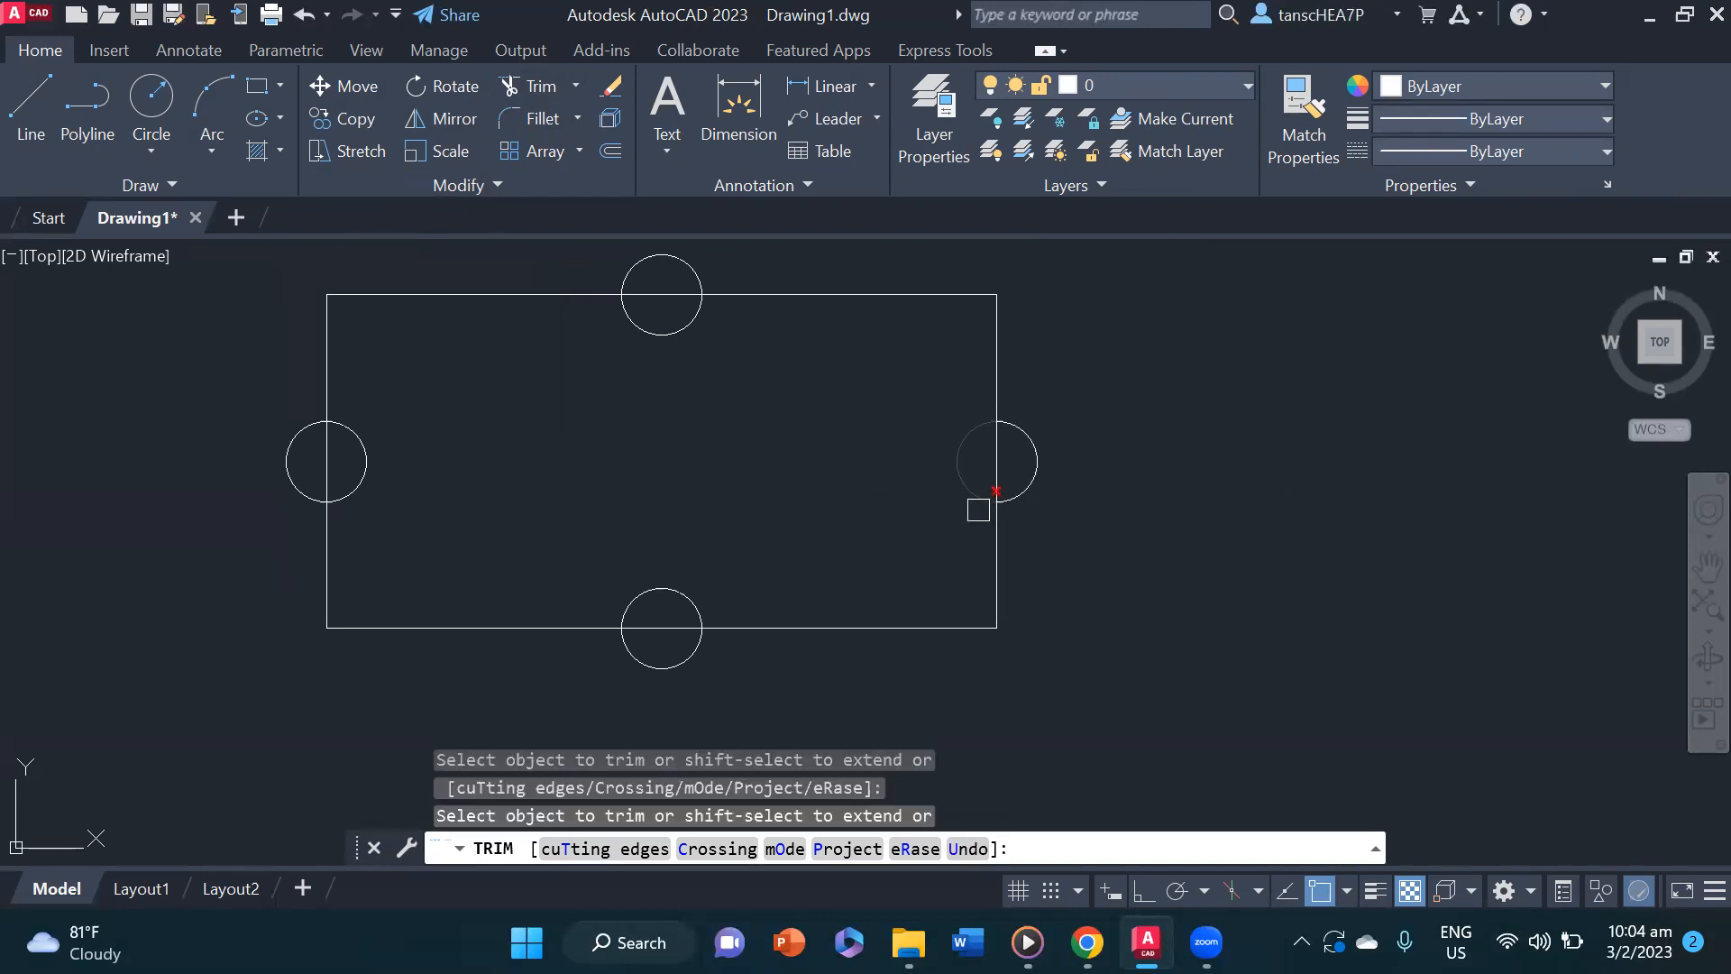
pyautogui.click(986, 461)
# - Trim away the parts of the rectangle's left and bottom edges that lie inside their circles
pyautogui.scroll(-2, 559, 409)
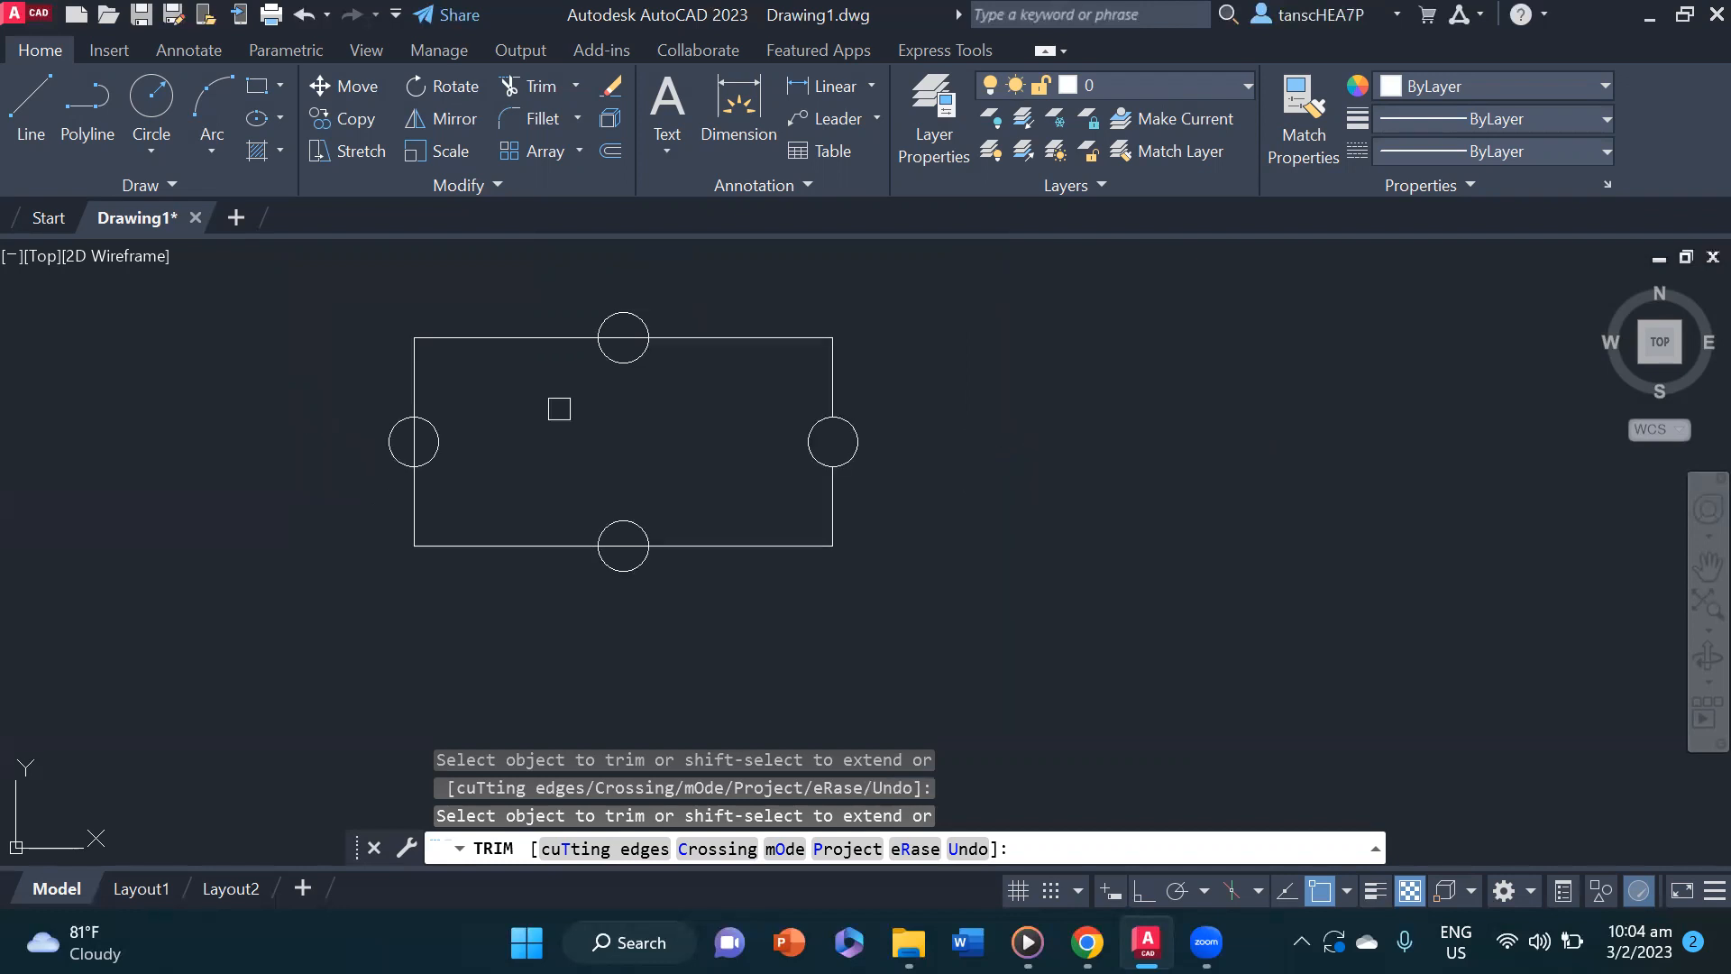
pyautogui.moveTo(557, 440); pyautogui.dragTo(613, 429, button='middle')
pyautogui.scroll(4, 417, 425)
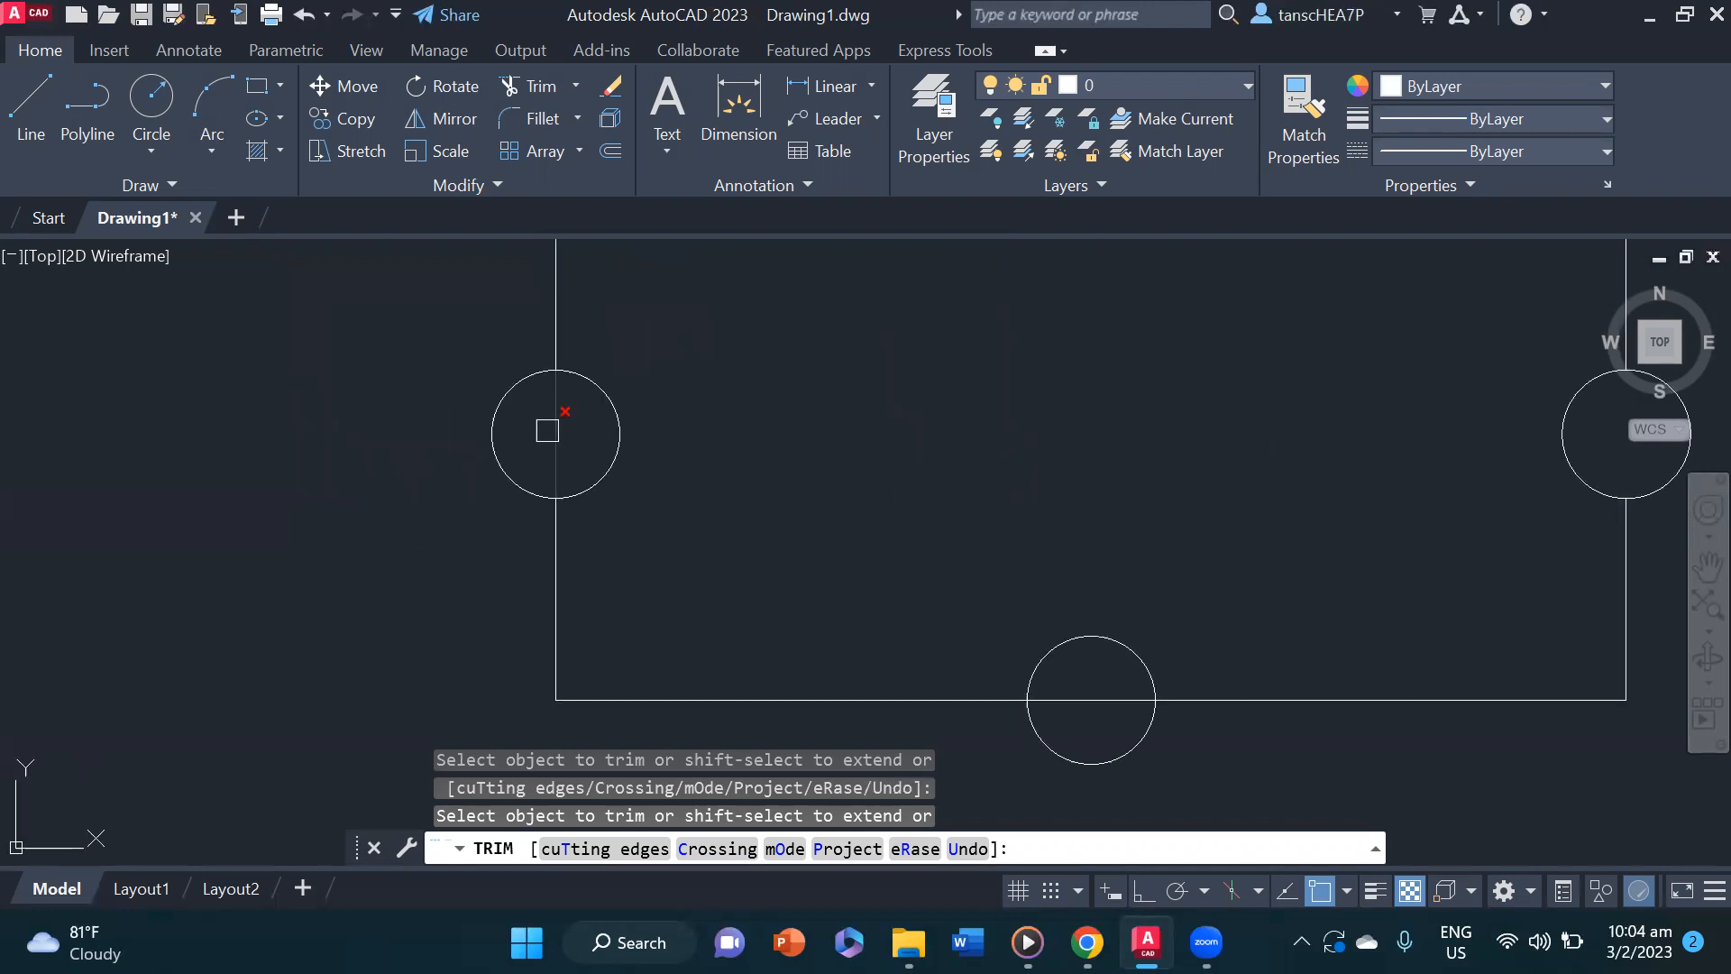
pyautogui.scroll(-2, 602, 429)
pyautogui.scroll(1, 734, 421)
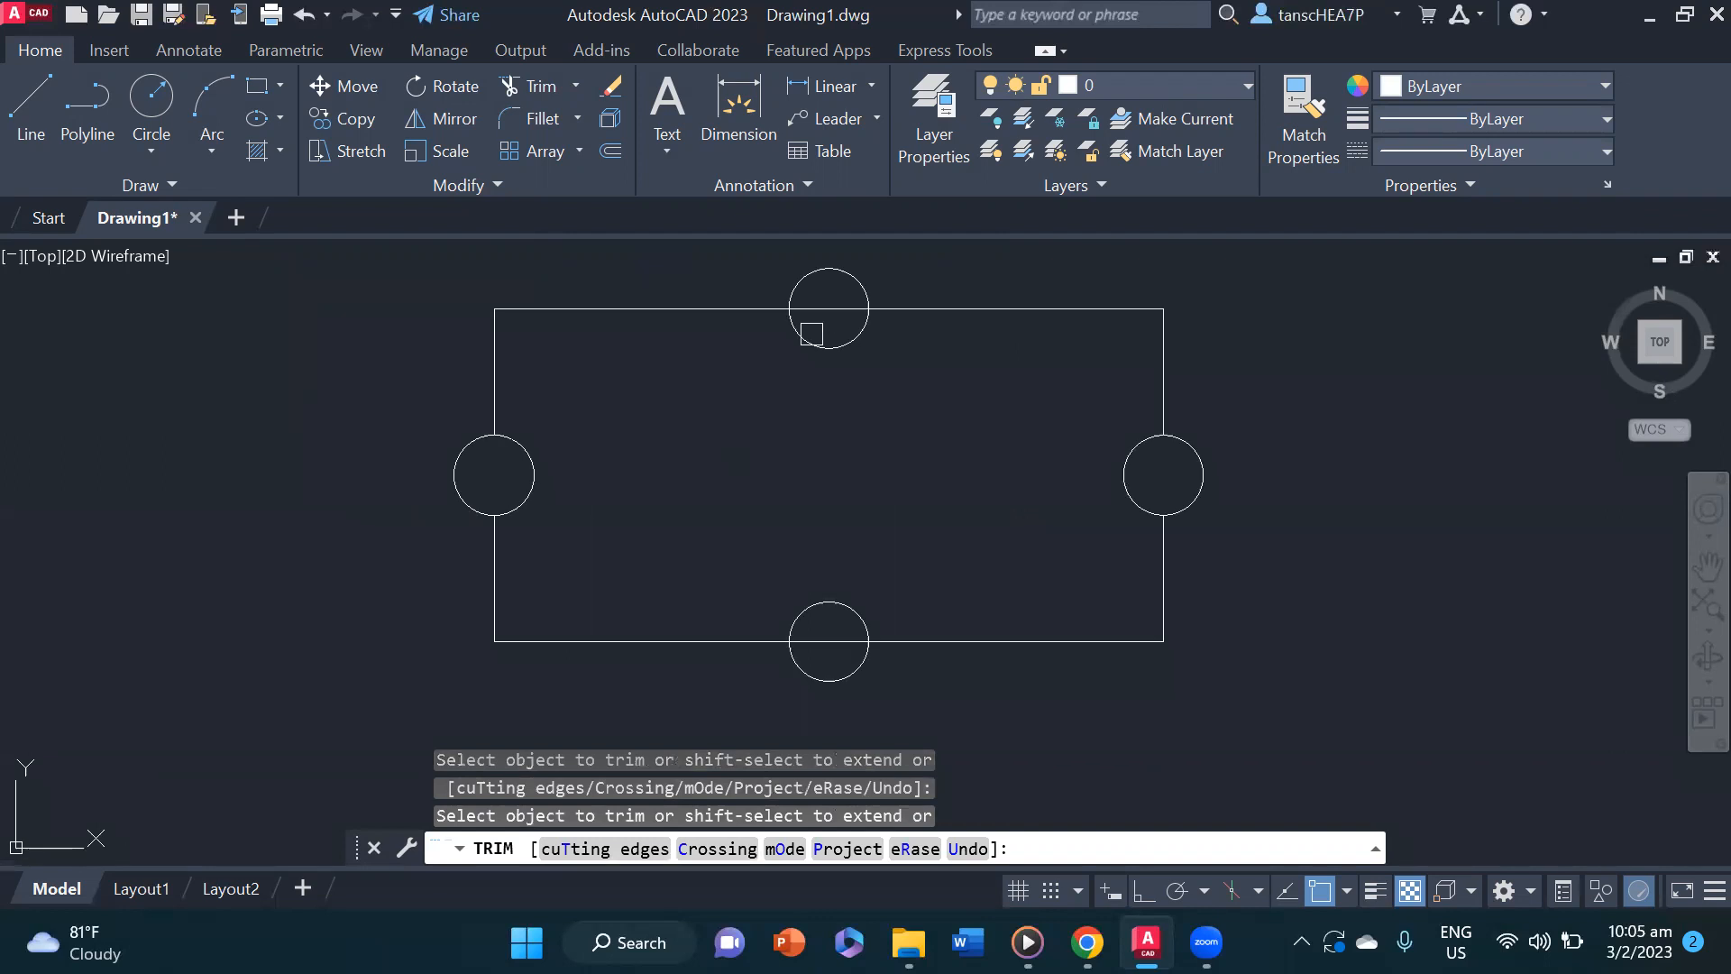
pyautogui.moveTo(824, 507)
pyautogui.mouseDown(button='middle')
pyautogui.moveTo(829, 449)
pyautogui.moveTo(888, 479)
pyautogui.moveTo(844, 511)
pyautogui.mouseUp(button='middle')
pyautogui.click(833, 574)
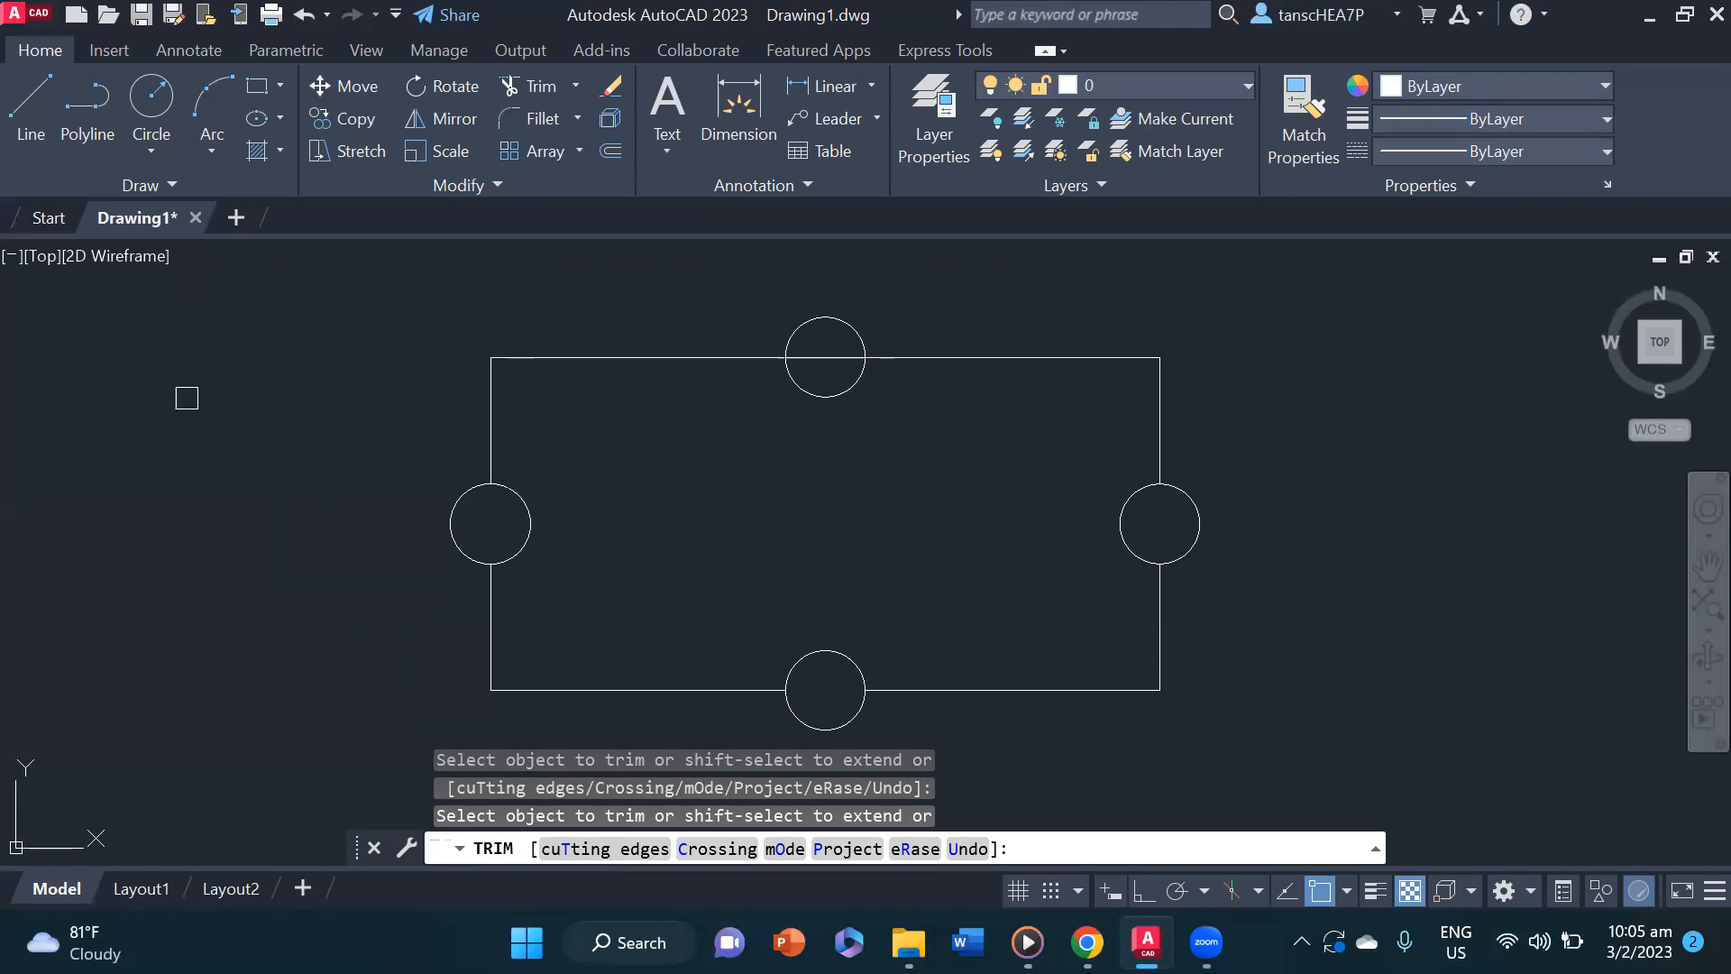
pyautogui.scroll(-2, 769, 425)
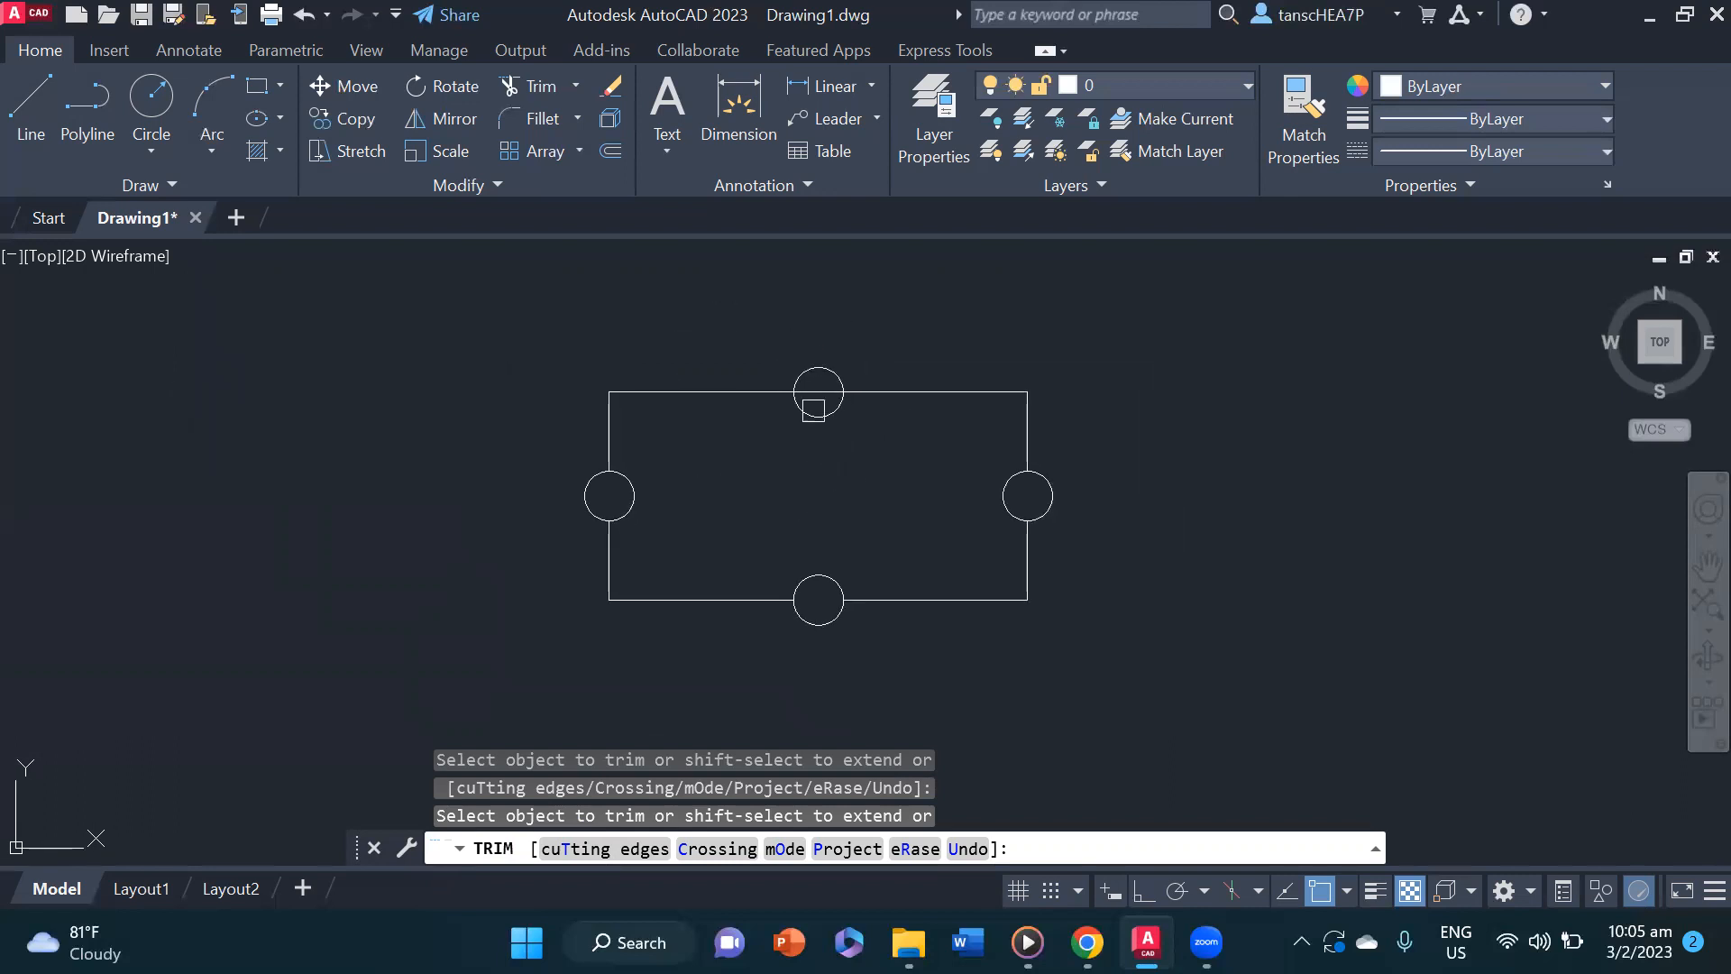
# - Trim away the part of the rectangle's top edge that lies inside its circle and end the command
pyautogui.moveTo(719, 523); pyautogui.dragTo(660, 478, button='middle')
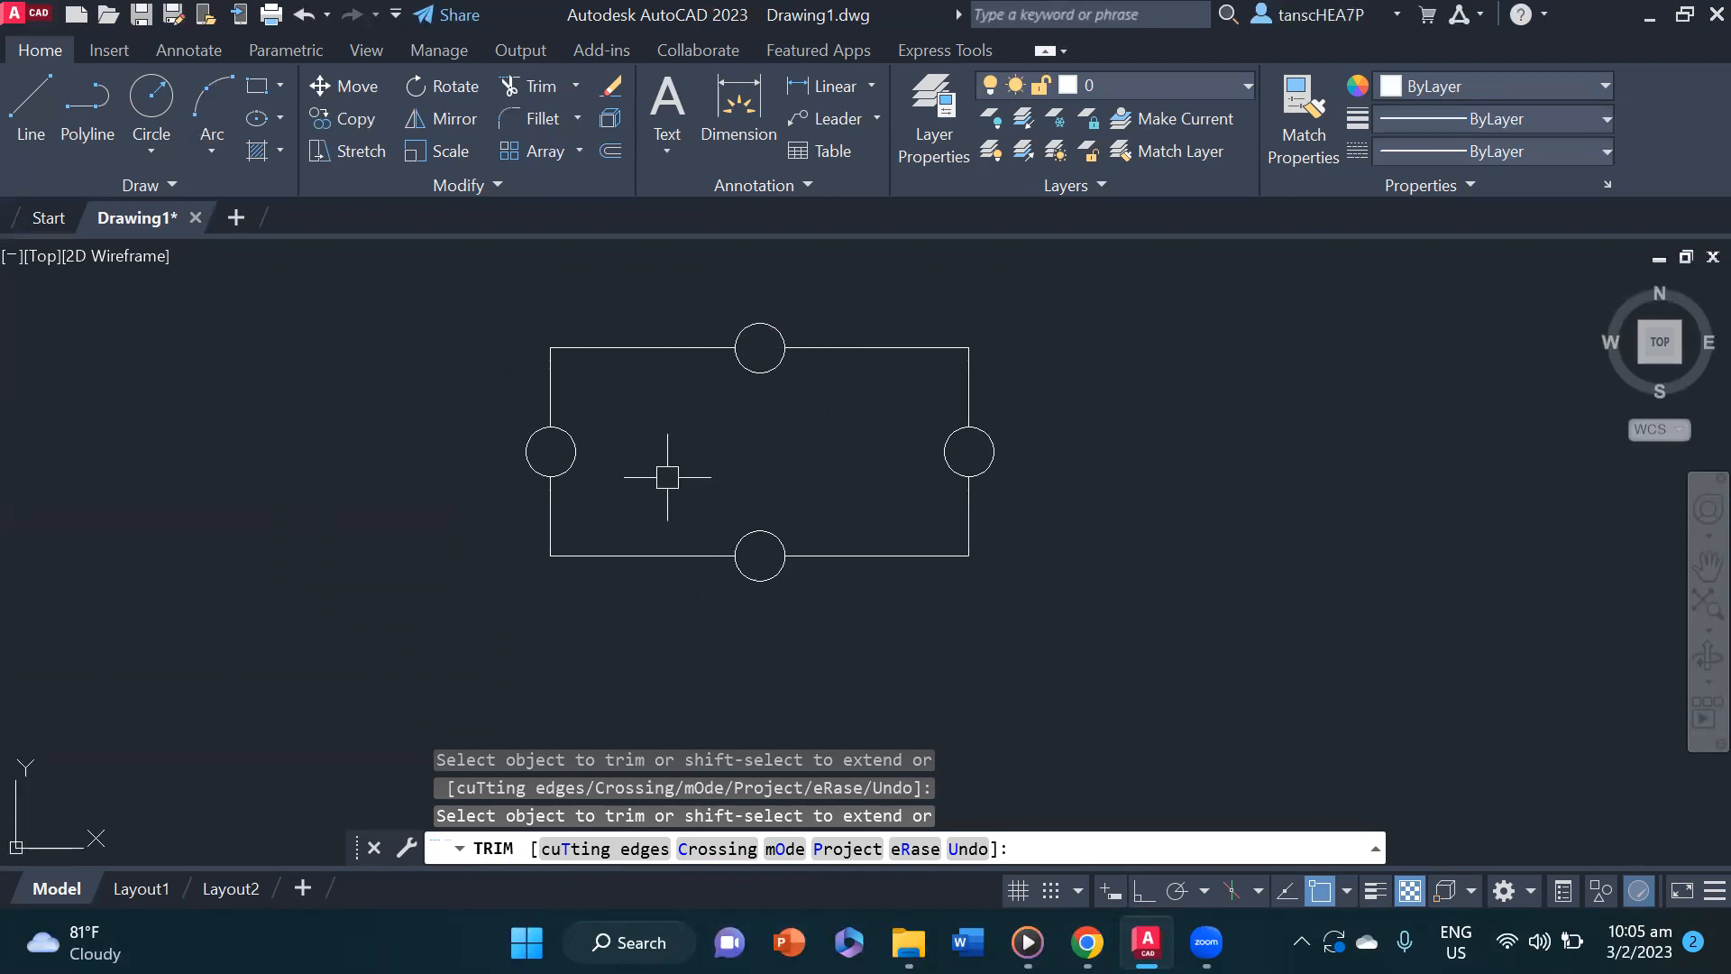
pyautogui.press('Escape')
pyautogui.scroll(-2, 700, 476)
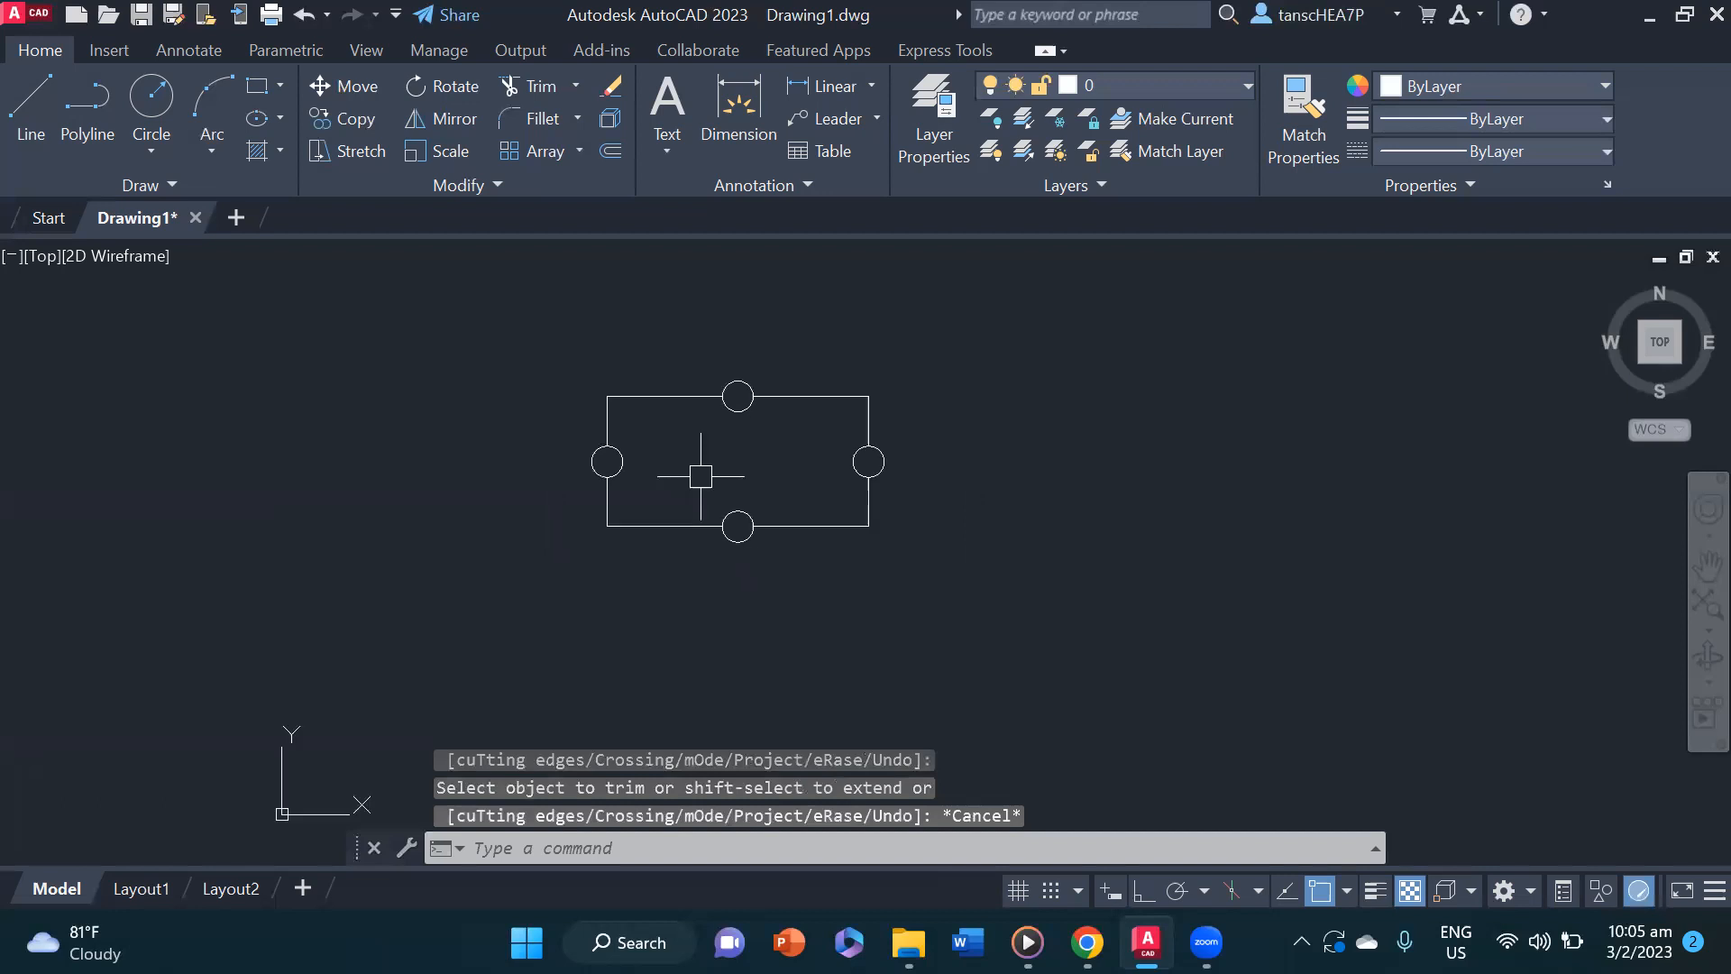
pyautogui.moveTo(701, 476); pyautogui.dragTo(637, 476, button='middle')
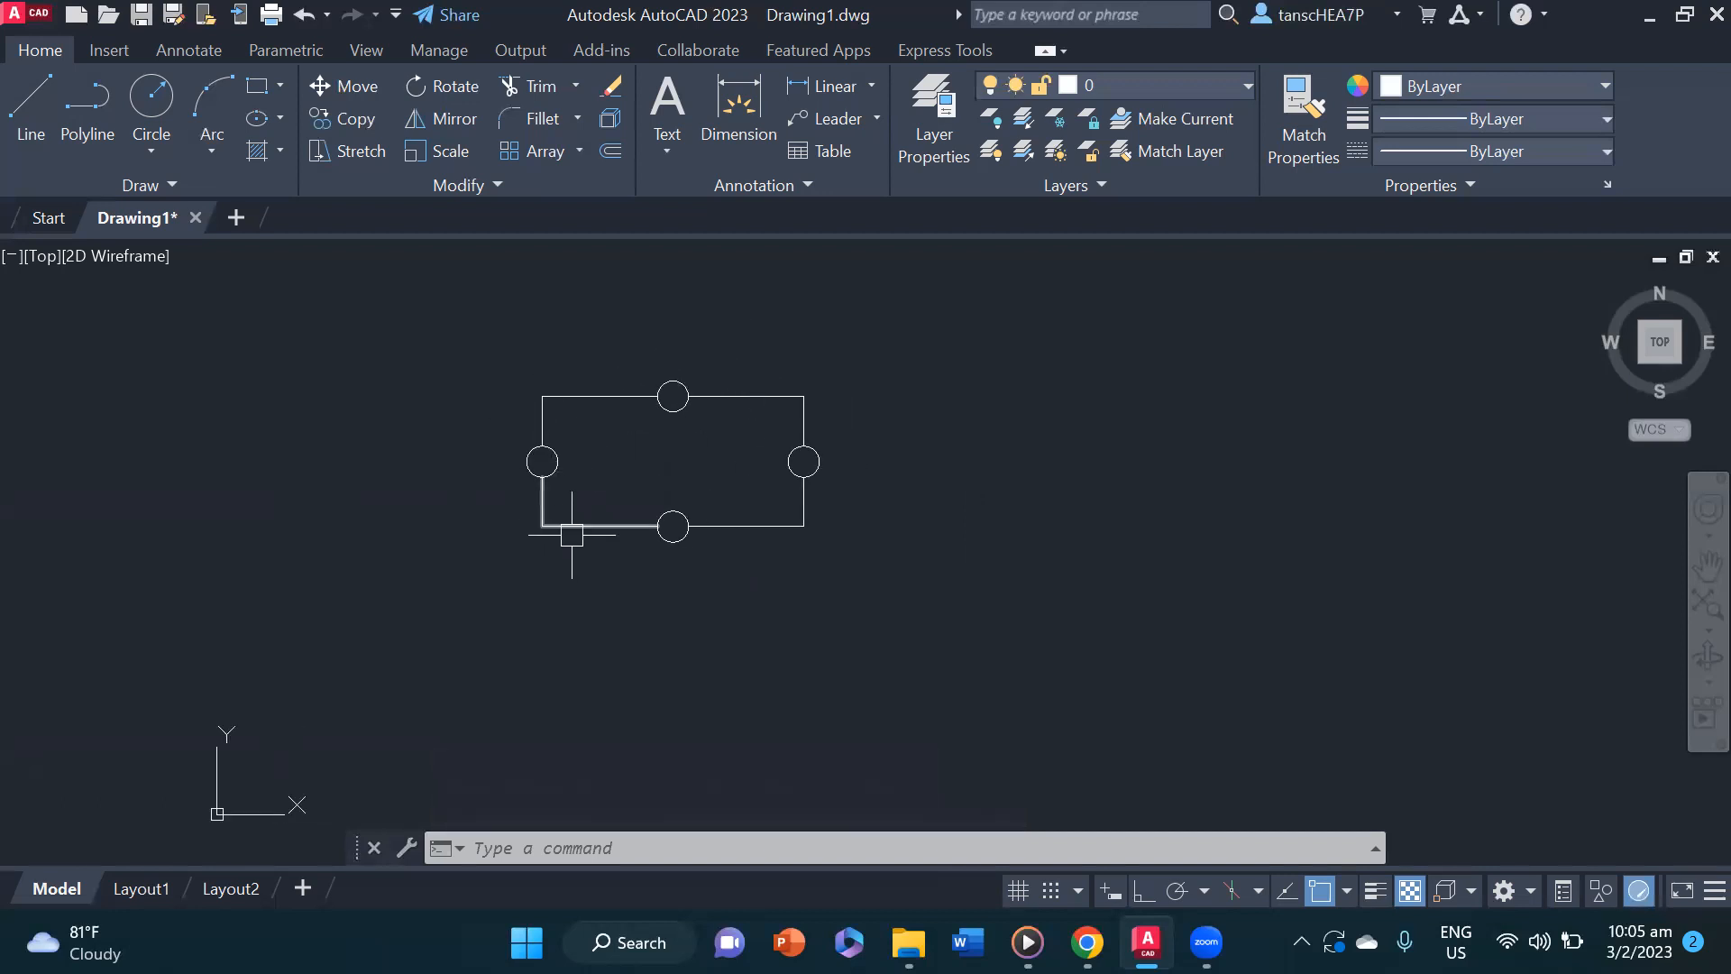
pyautogui.moveTo(572, 534)
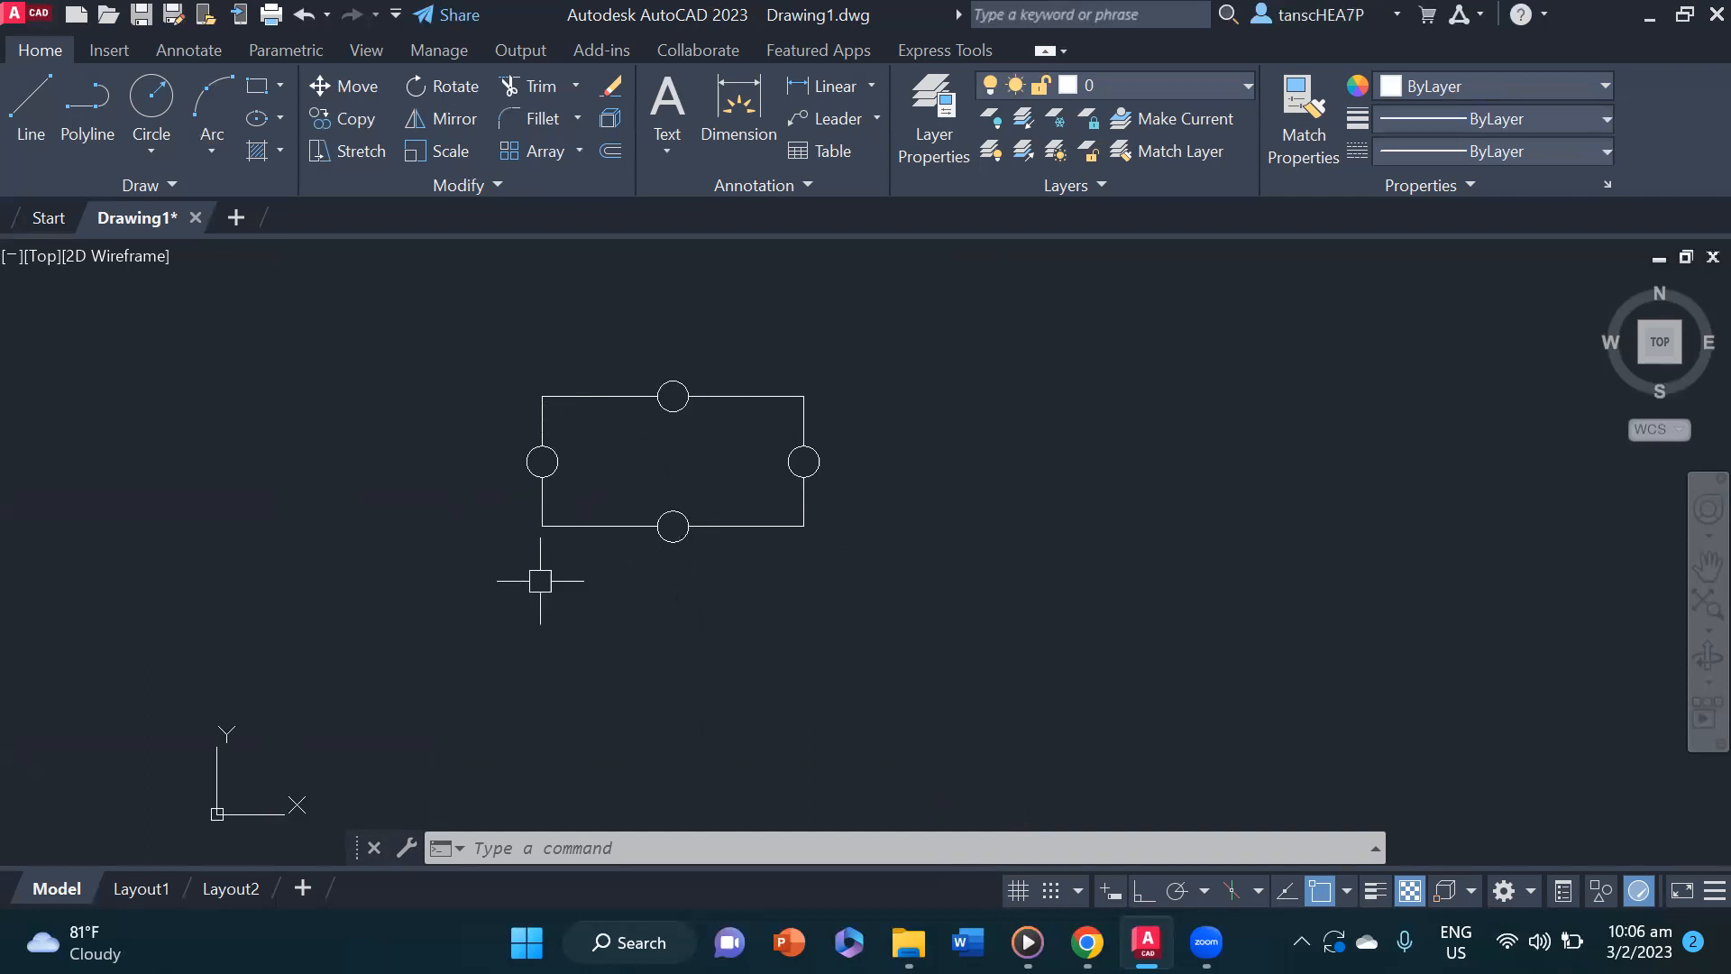
pyautogui.moveTo(685, 483); pyautogui.dragTo(697, 468, button='middle')
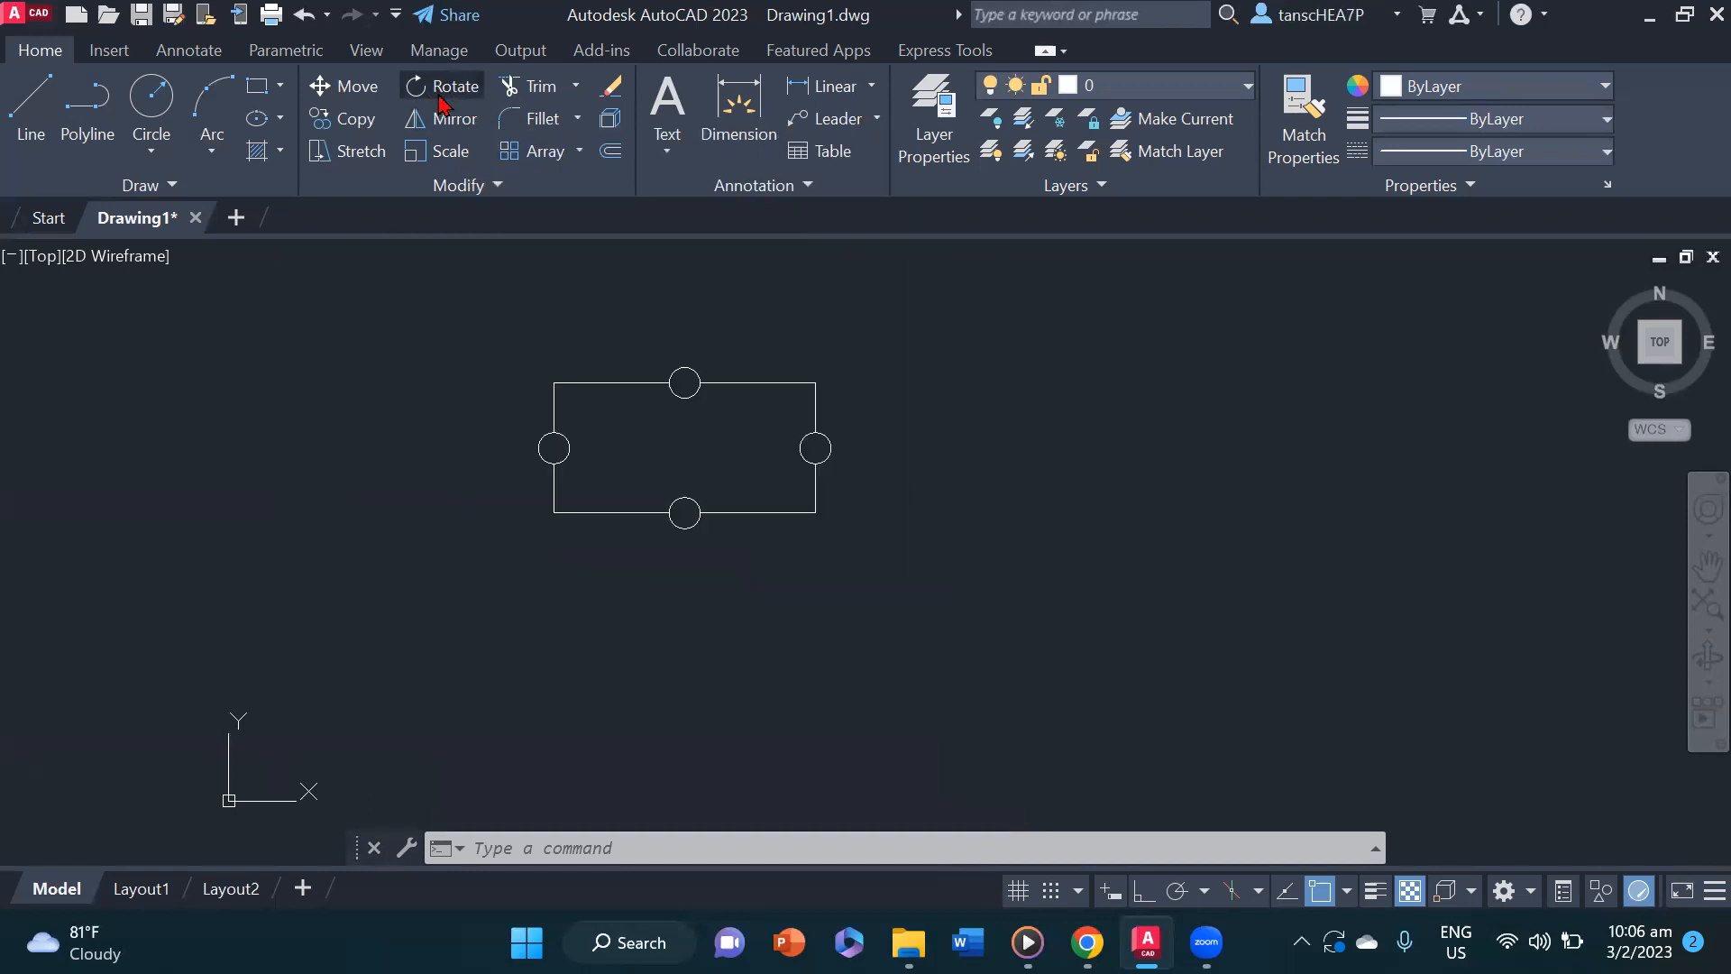
pyautogui.click(442, 90)
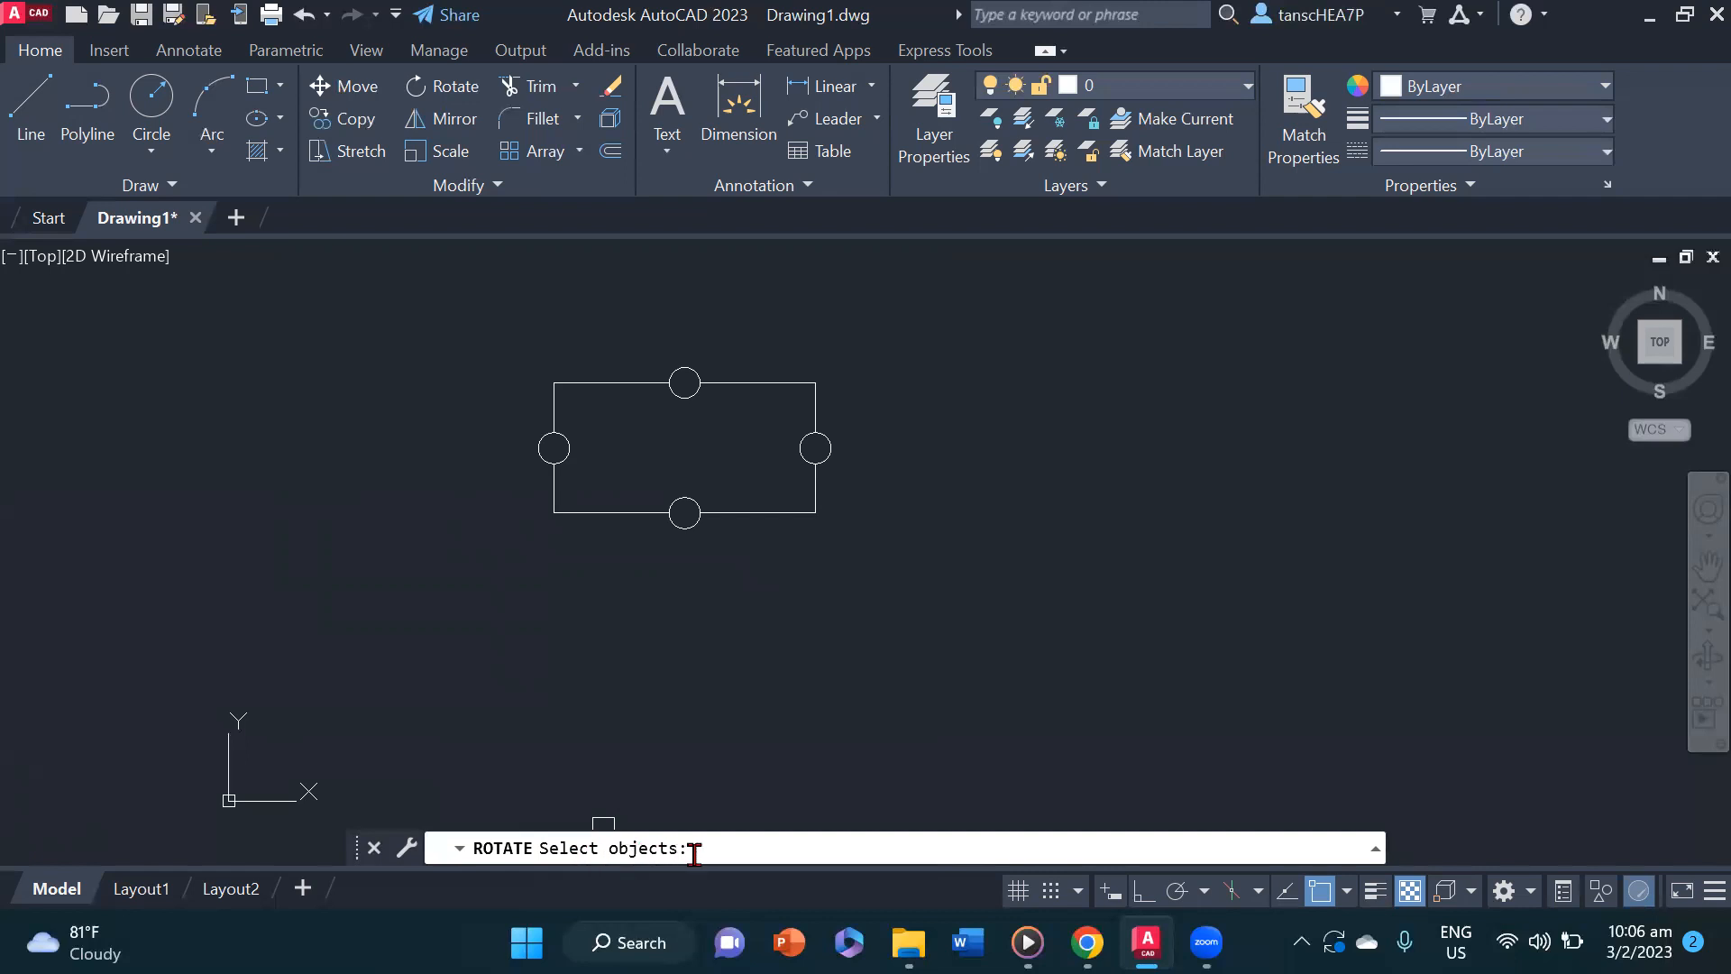
pyautogui.press('Escape')
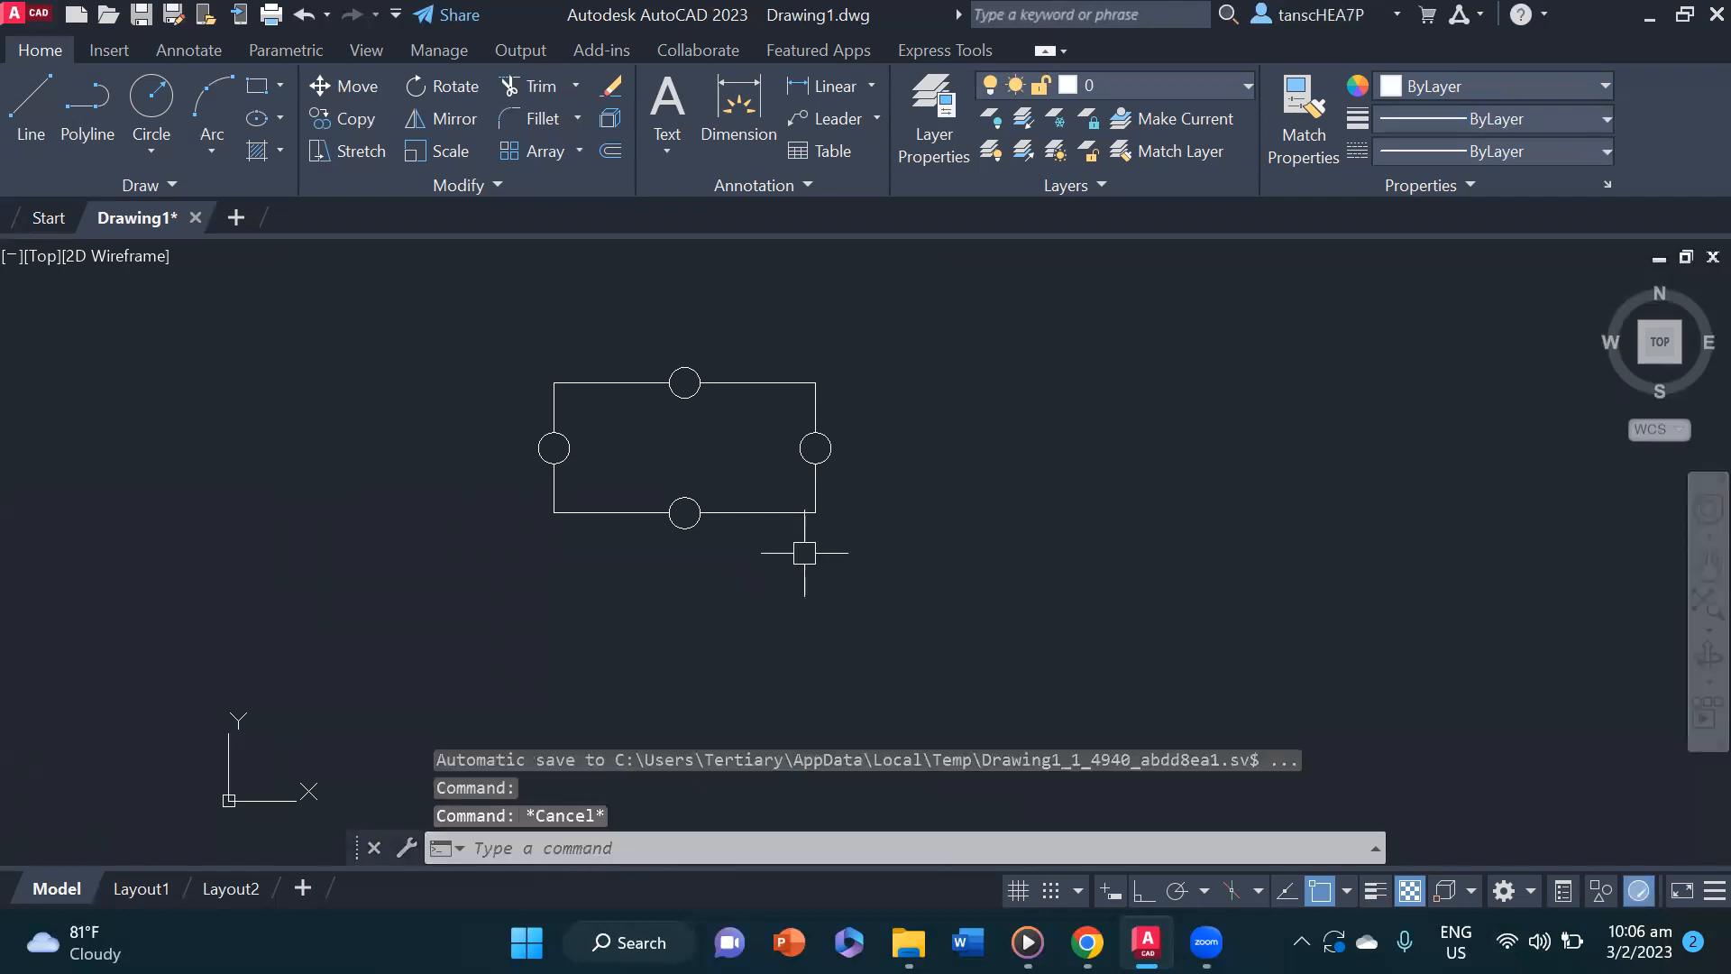
# - Rotate the whole rectangle with its four circles by 45 degrees about the center of the bottom circle
pyautogui.click(477, 339)
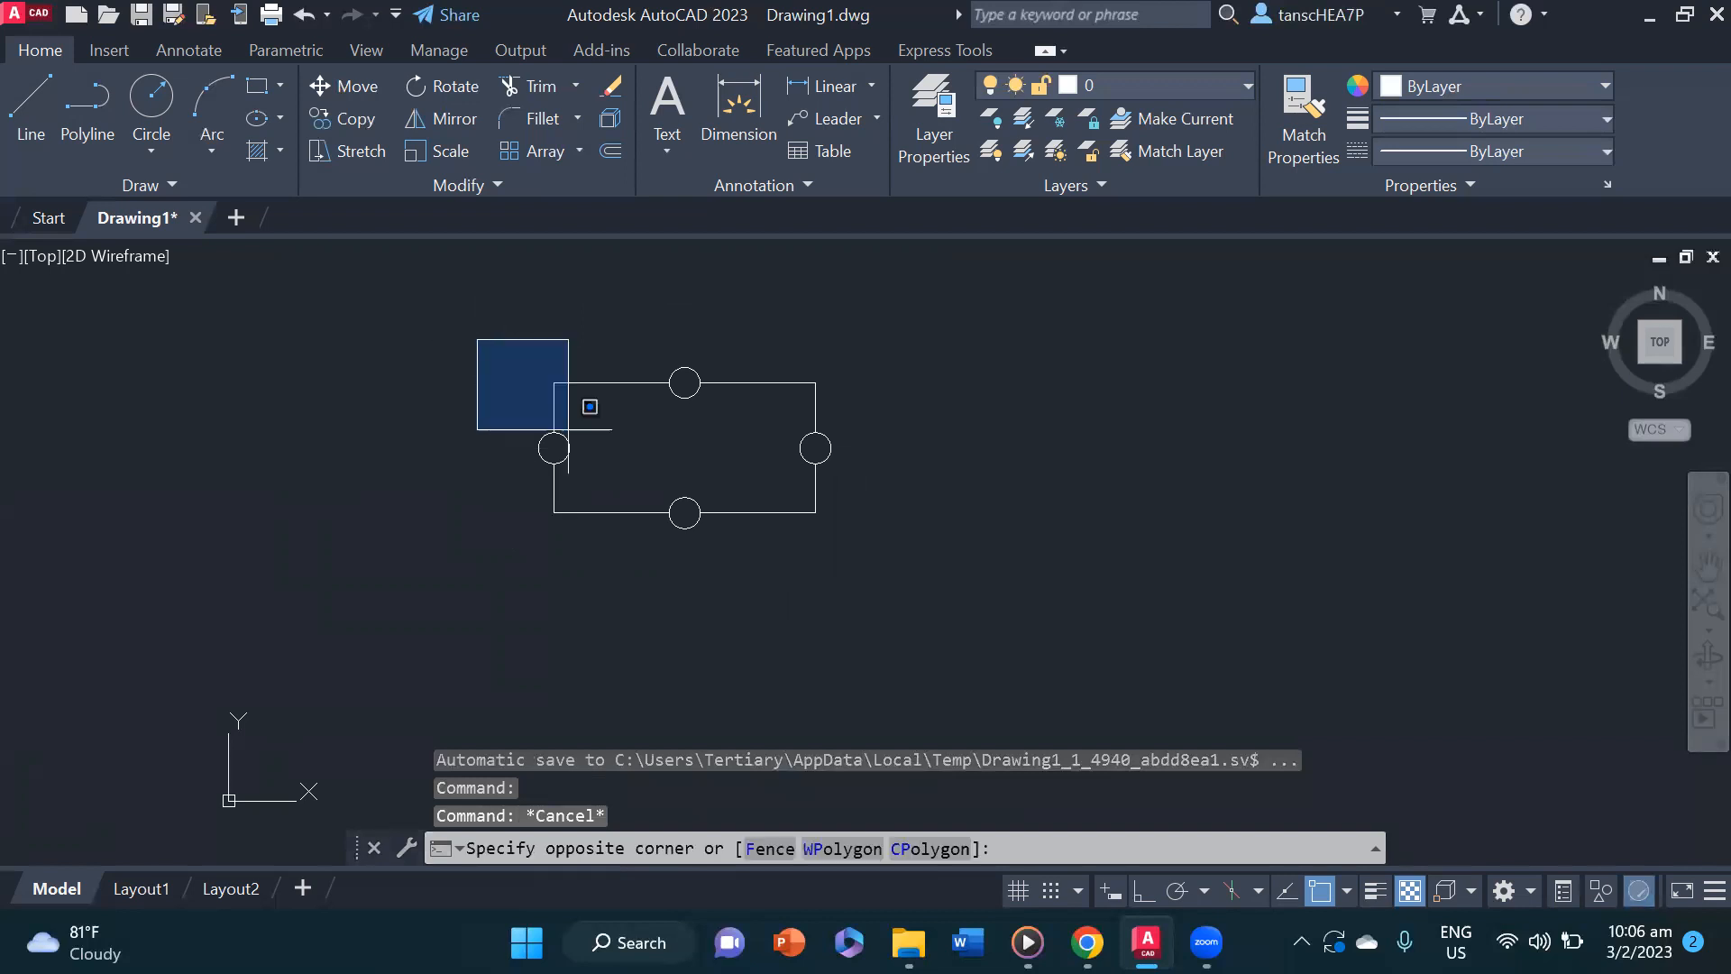
pyautogui.click(901, 541)
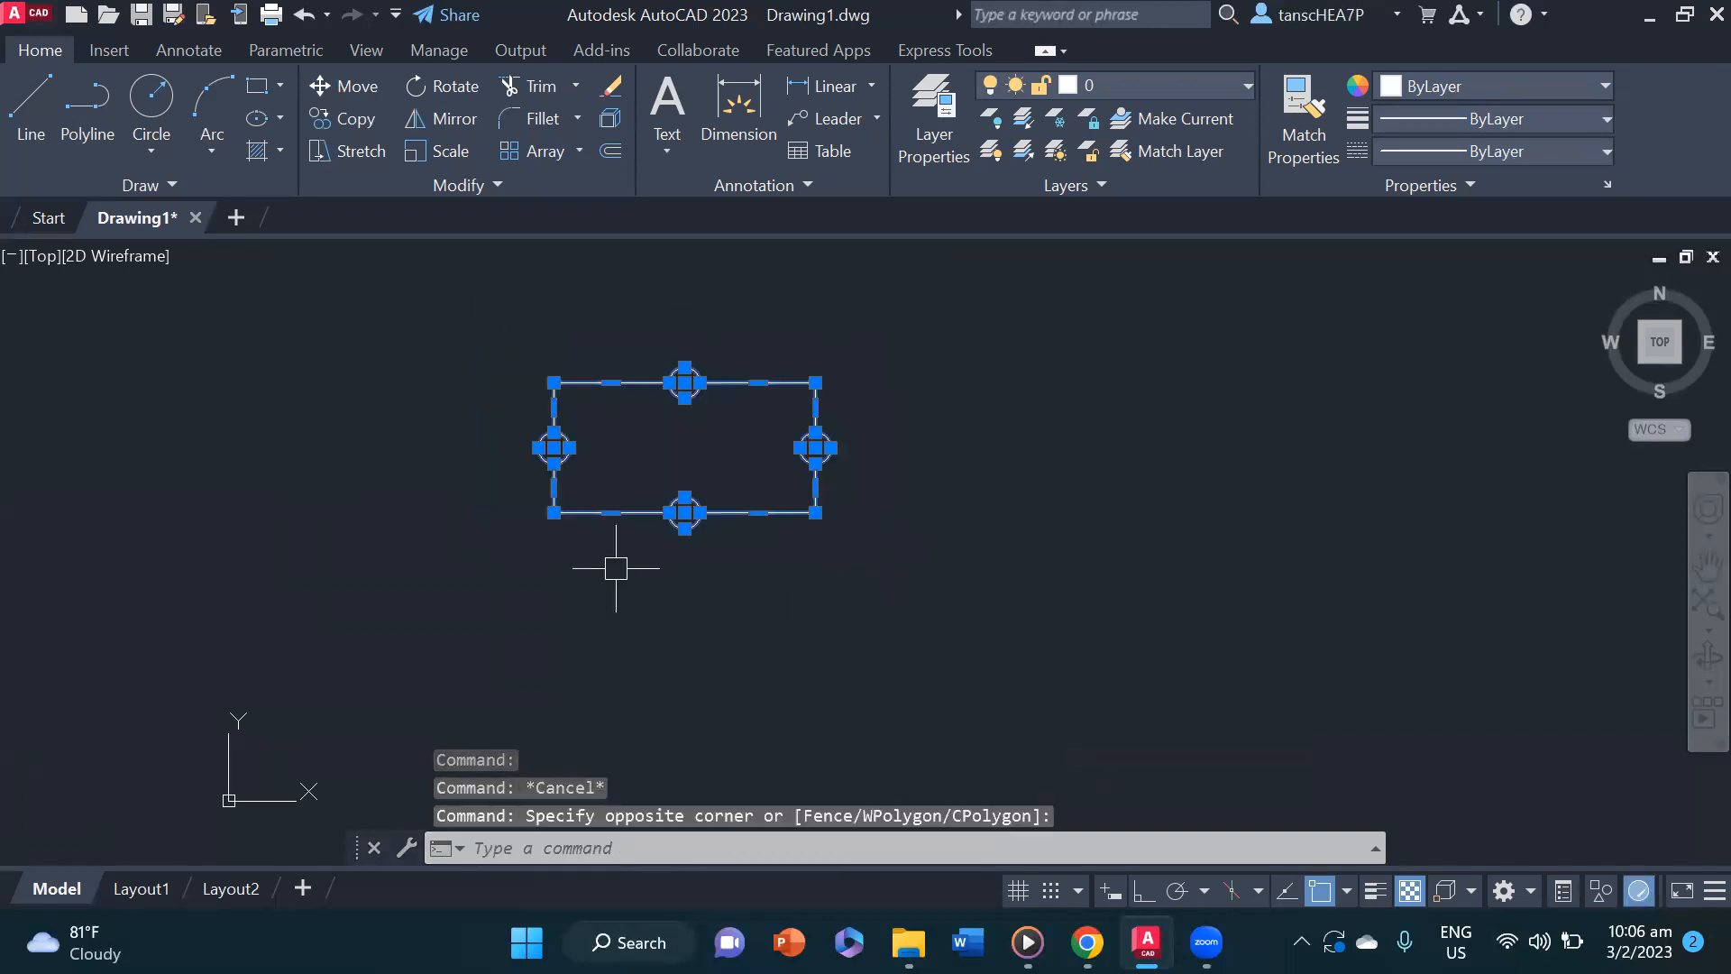
pyautogui.click(442, 88)
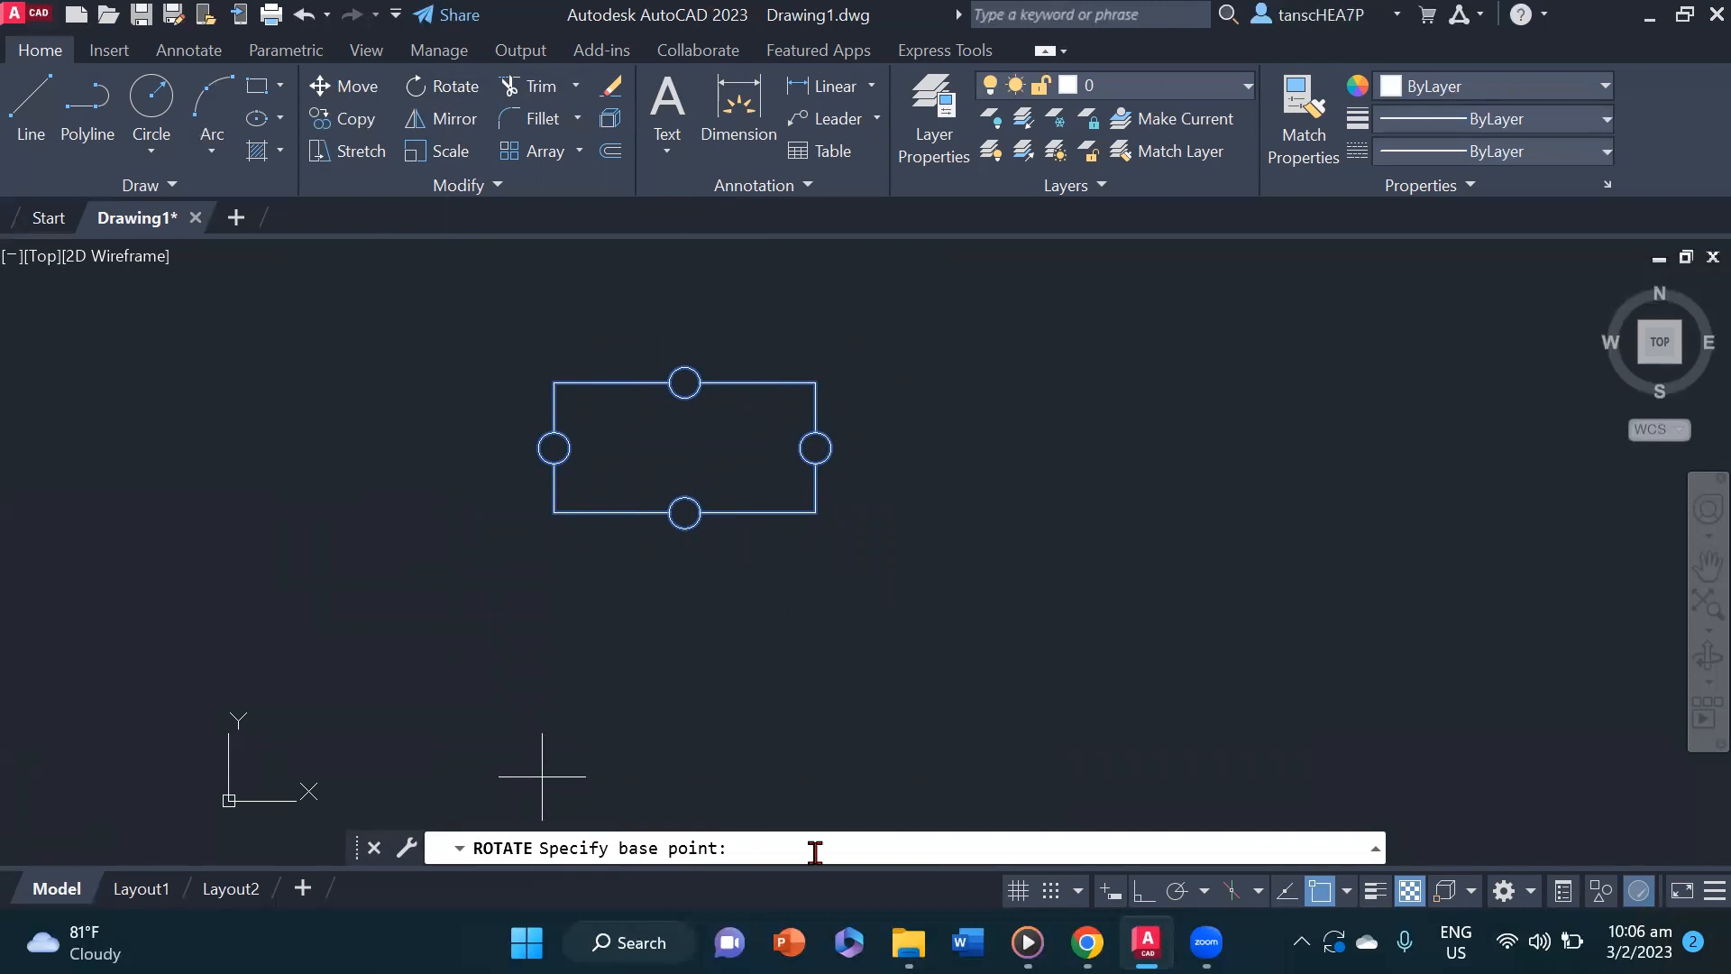
pyautogui.moveTo(607, 289); pyautogui.dragTo(576, 301, button='middle')
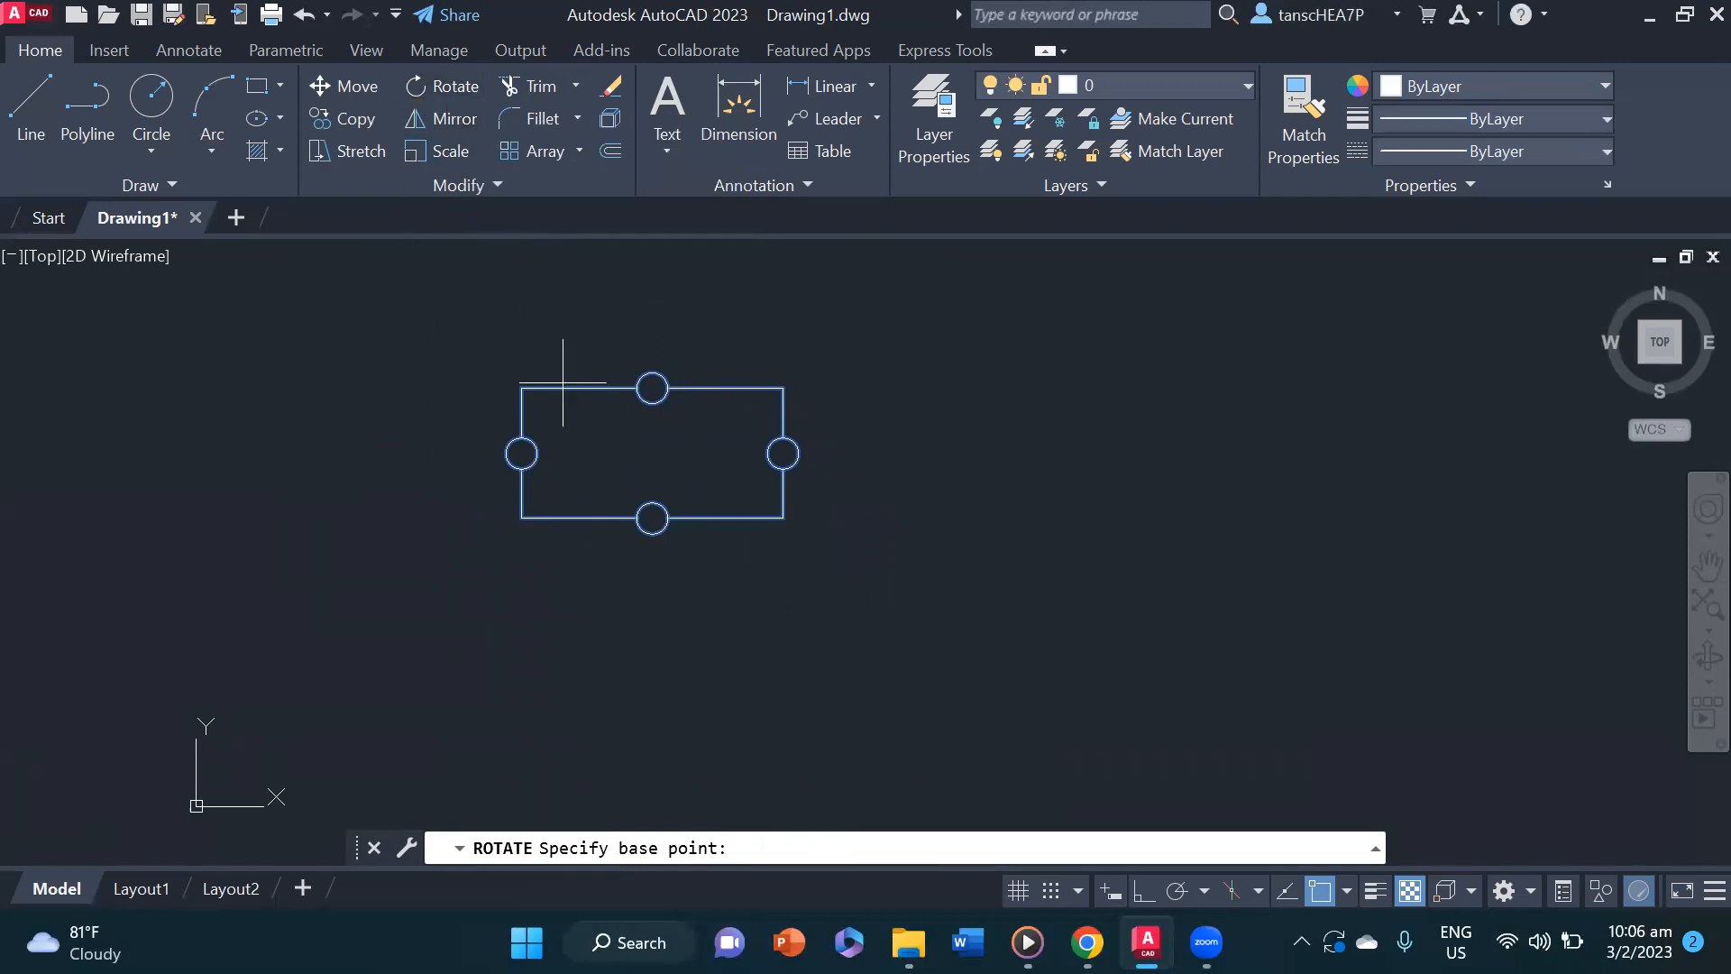
pyautogui.scroll(1, 667, 465)
pyautogui.scroll(-1, 647, 462)
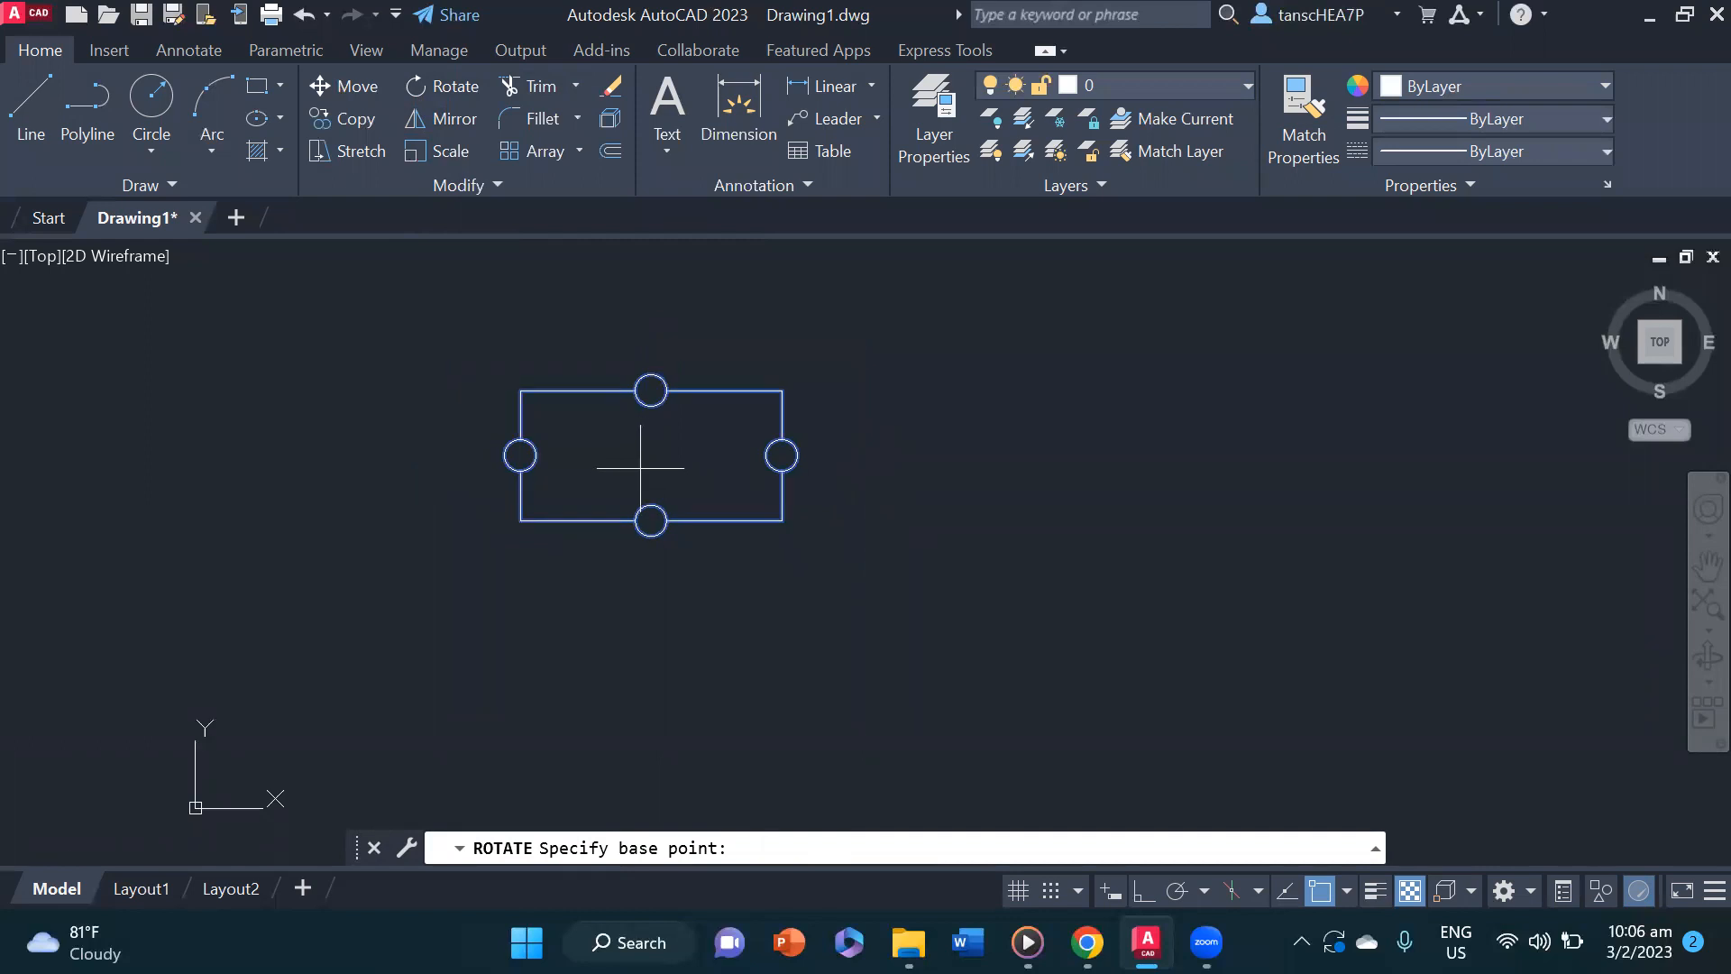
pyautogui.moveTo(635, 467); pyautogui.dragTo(638, 472, button='middle')
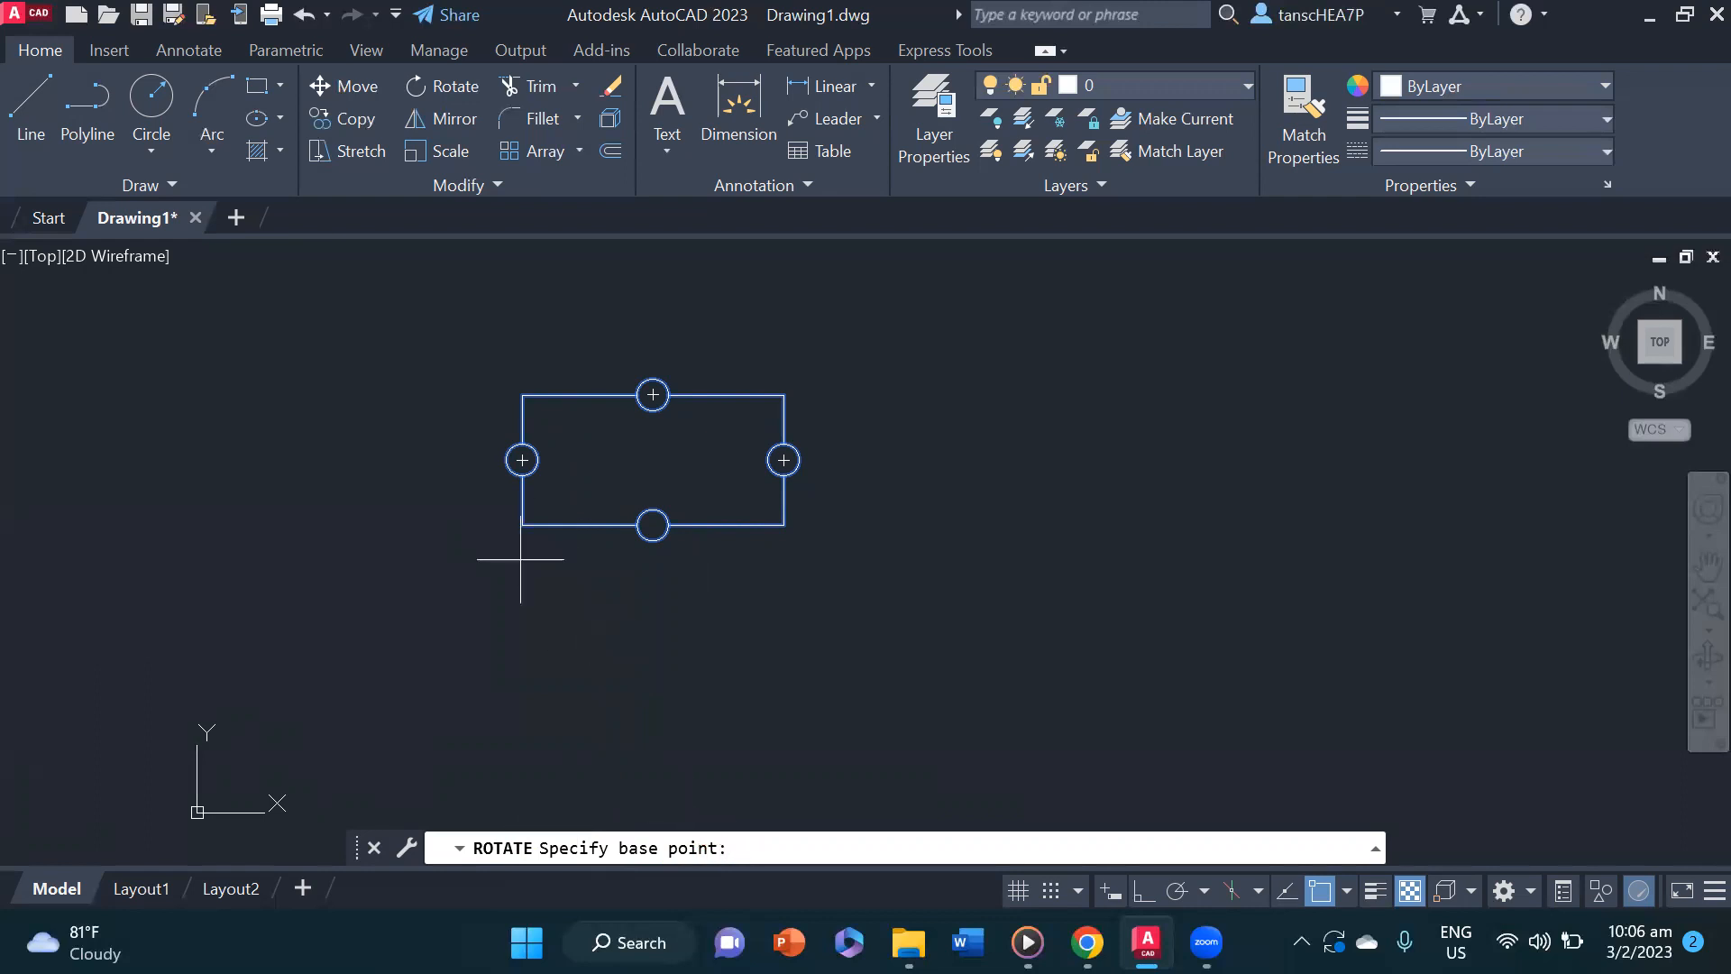
pyautogui.moveTo(521, 559); pyautogui.dragTo(535, 526, button='middle')
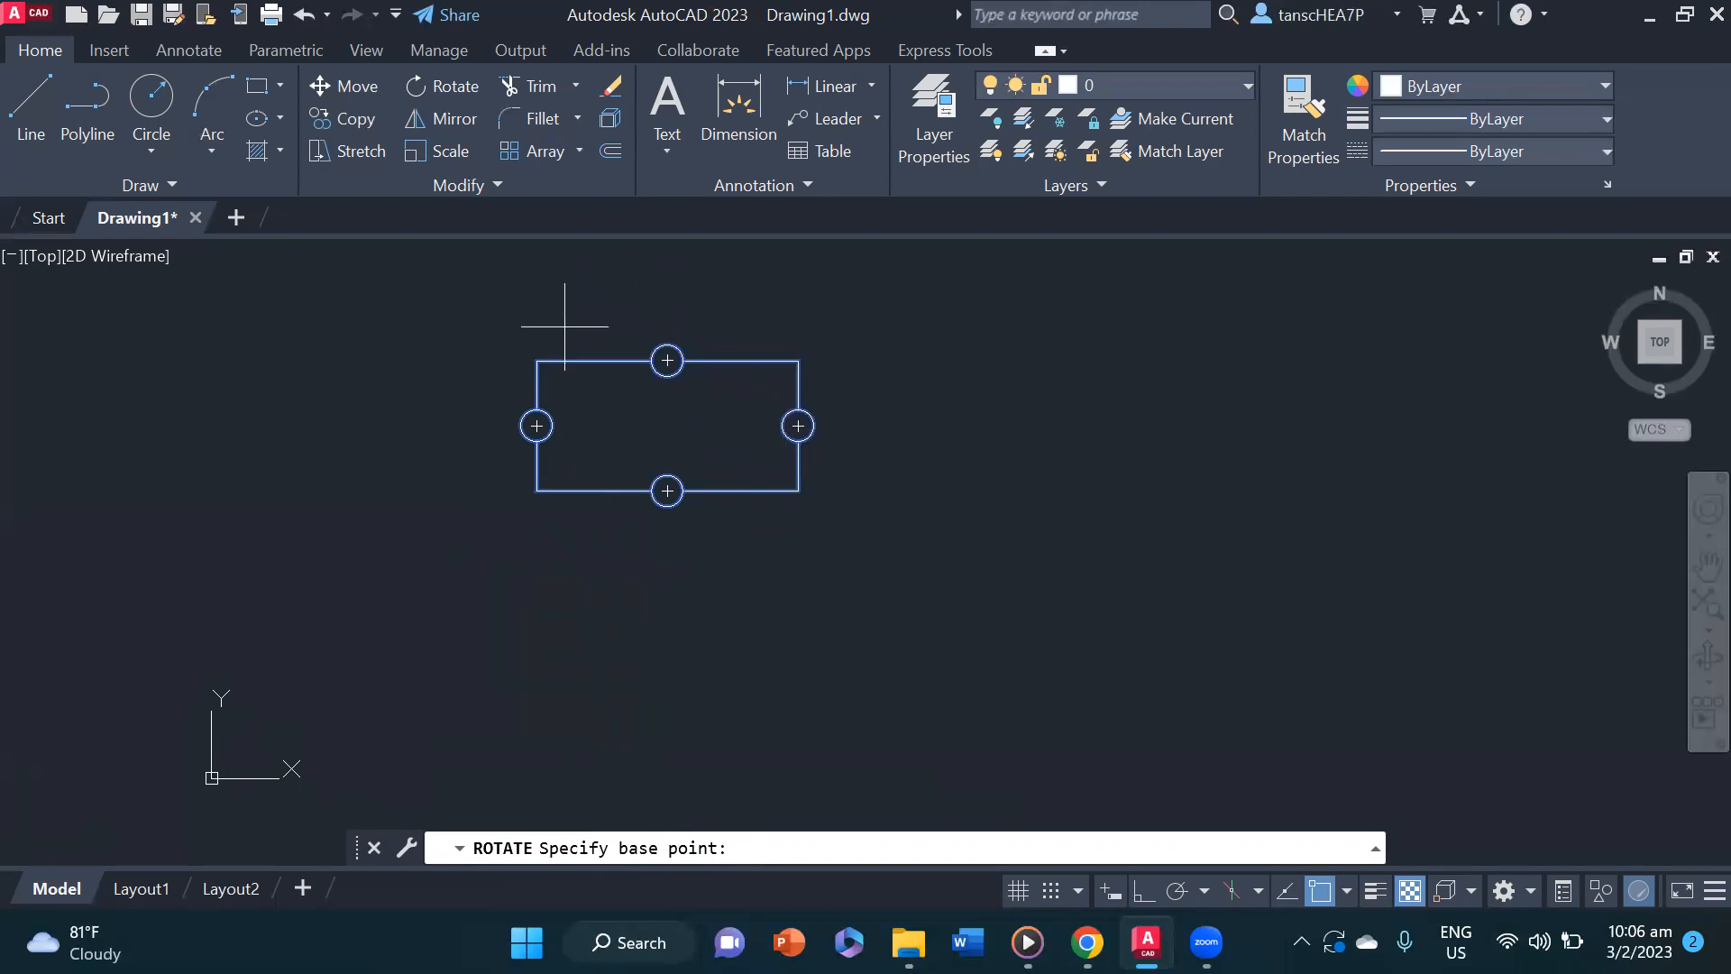
pyautogui.moveTo(599, 548); pyautogui.dragTo(600, 585, button='middle')
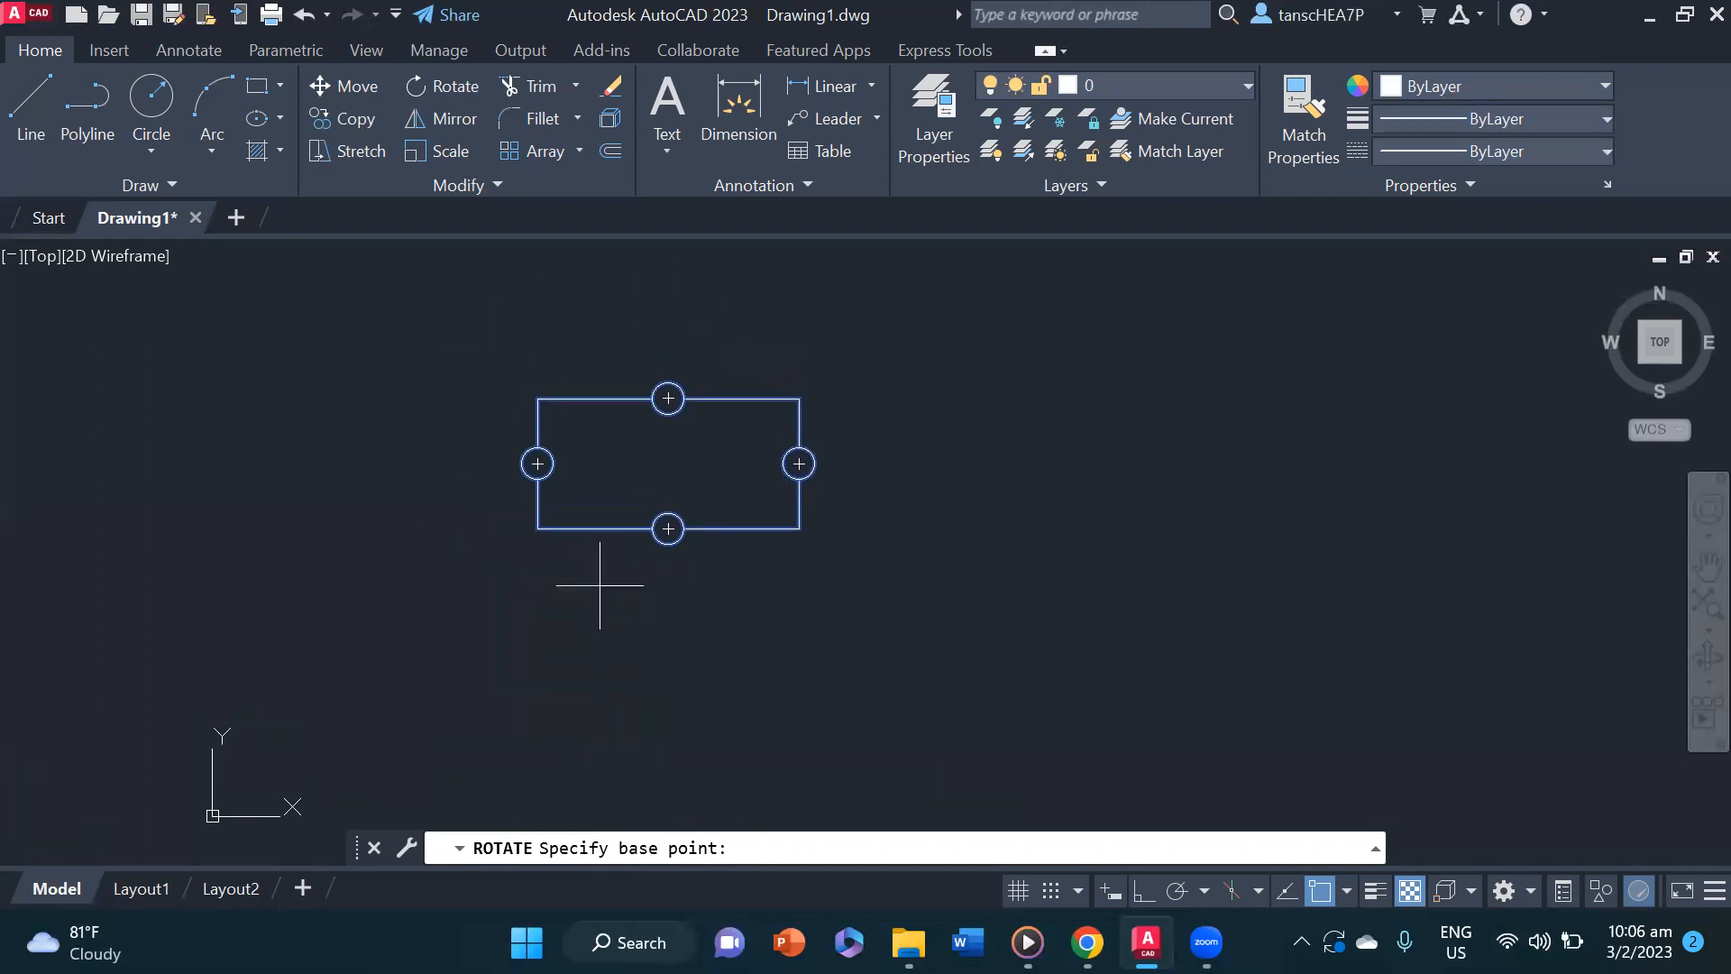
pyautogui.click(668, 528)
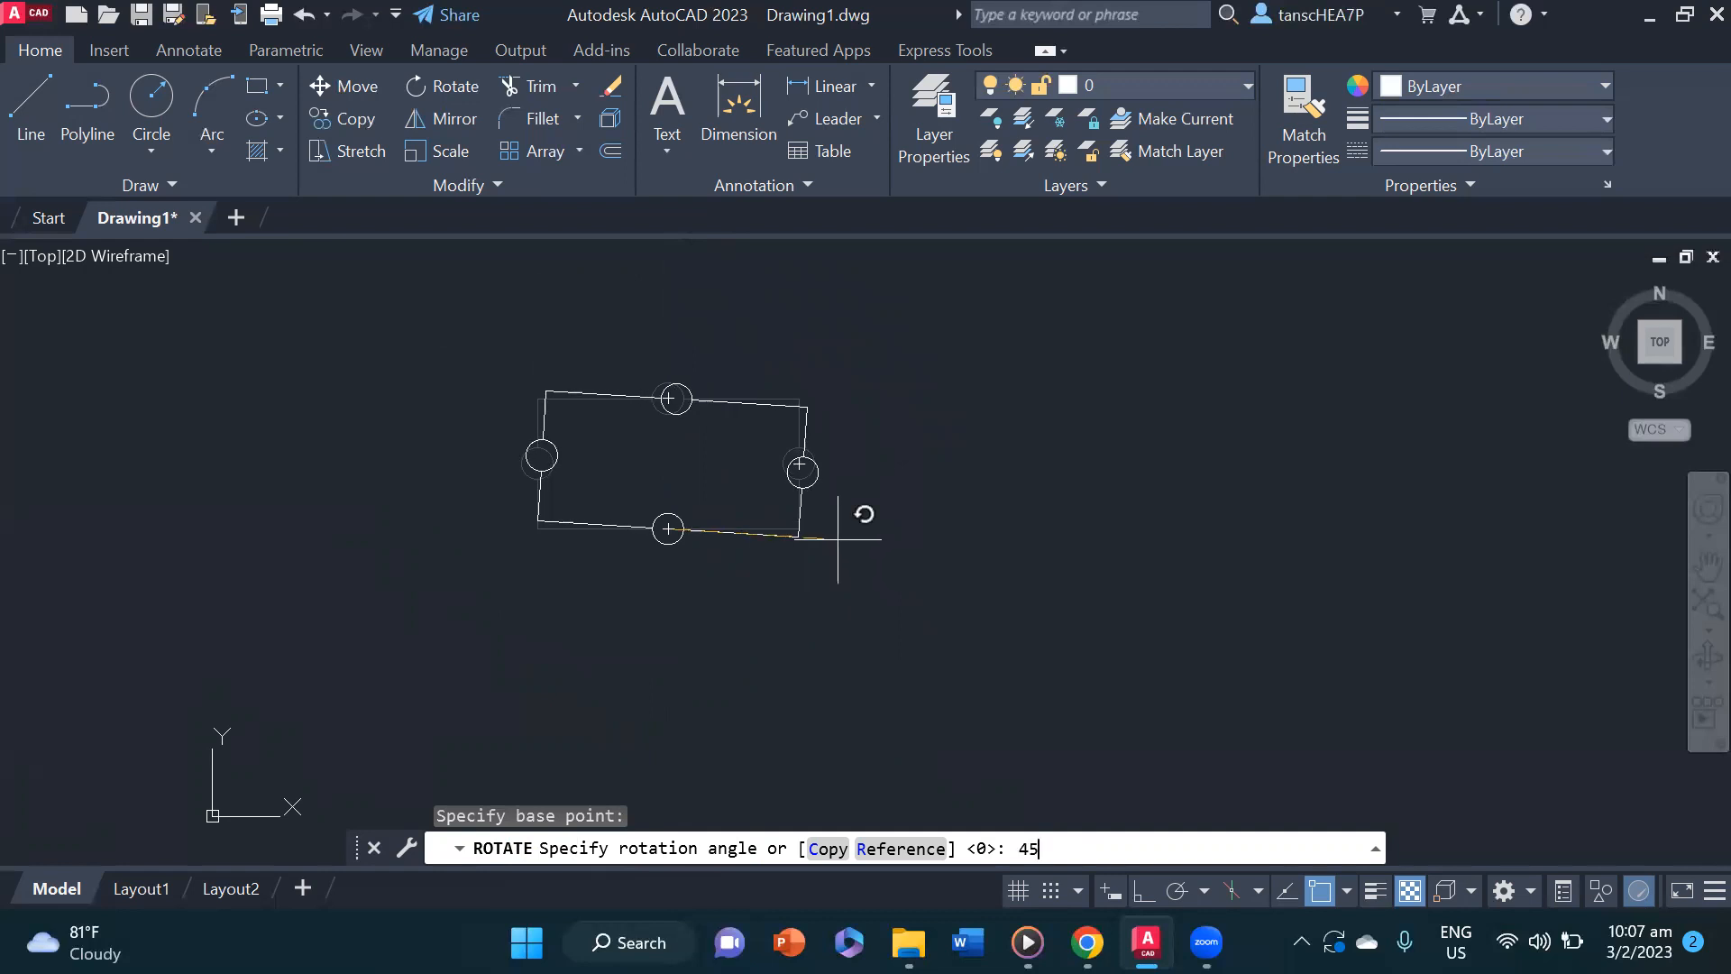
pyautogui.press('Return')
pyautogui.moveTo(757, 561); pyautogui.dragTo(822, 503, button='middle')
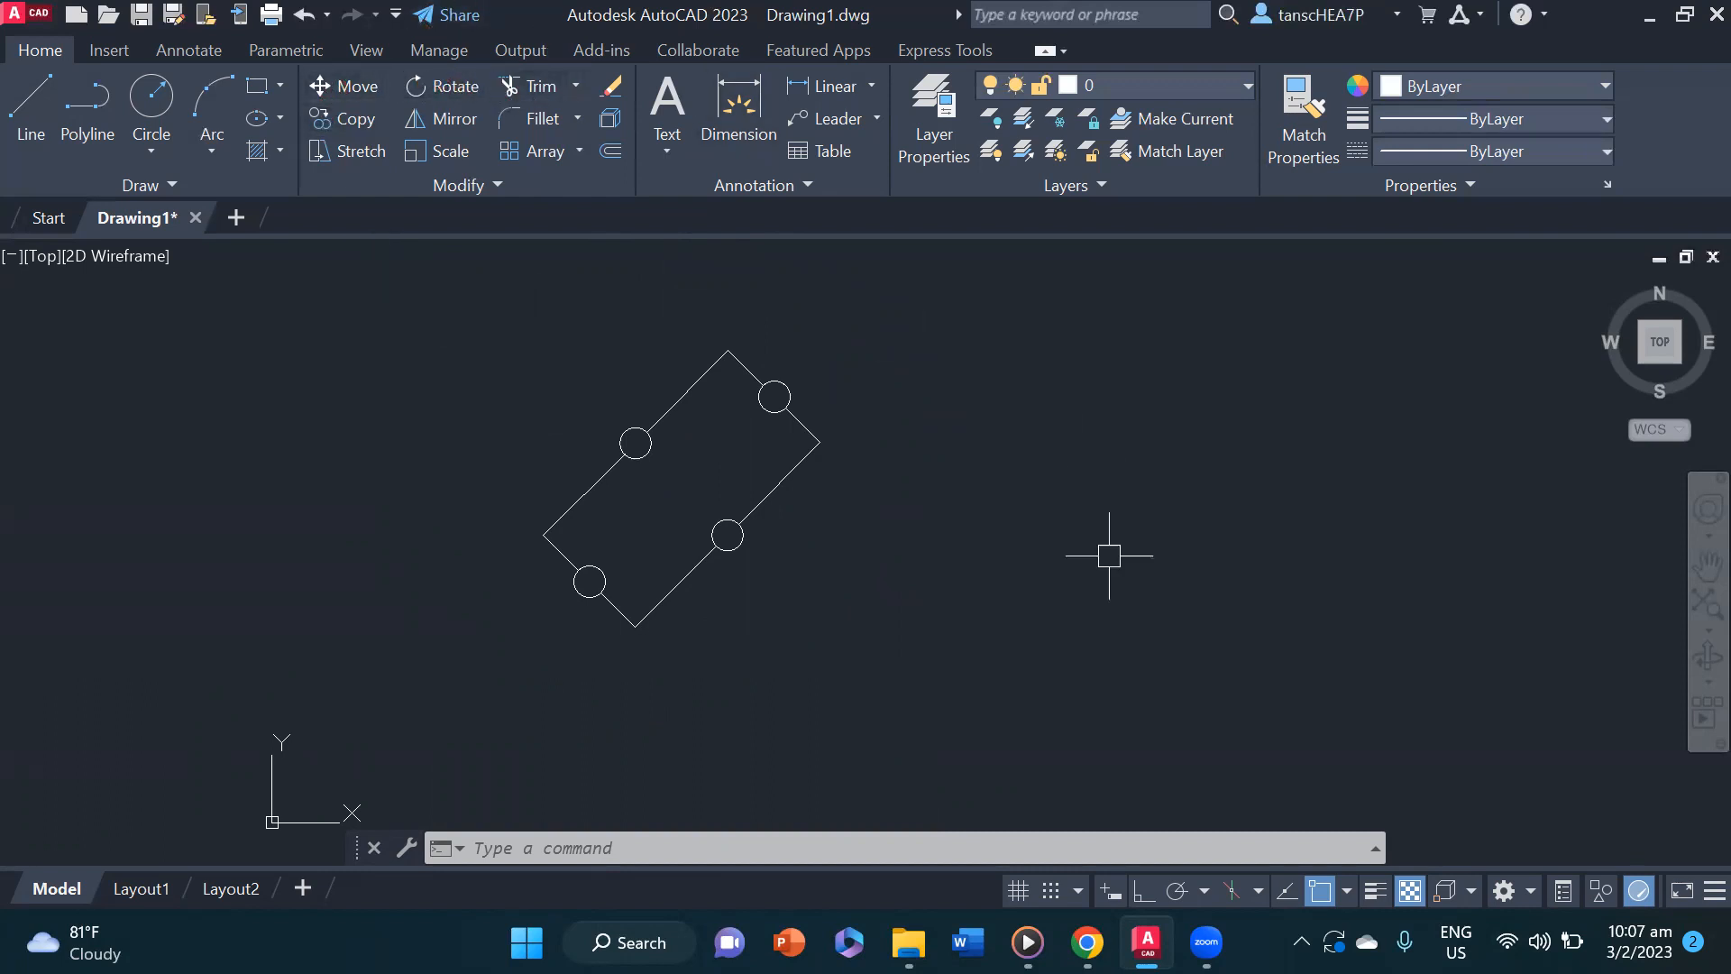
# - Bring the chair and table drawing, located to the right of the rotated rectangle, into close view
pyautogui.moveTo(985, 528); pyautogui.dragTo(979, 531, button='middle')
pyautogui.scroll(1, 979, 532)
pyautogui.scroll(-4, 977, 495)
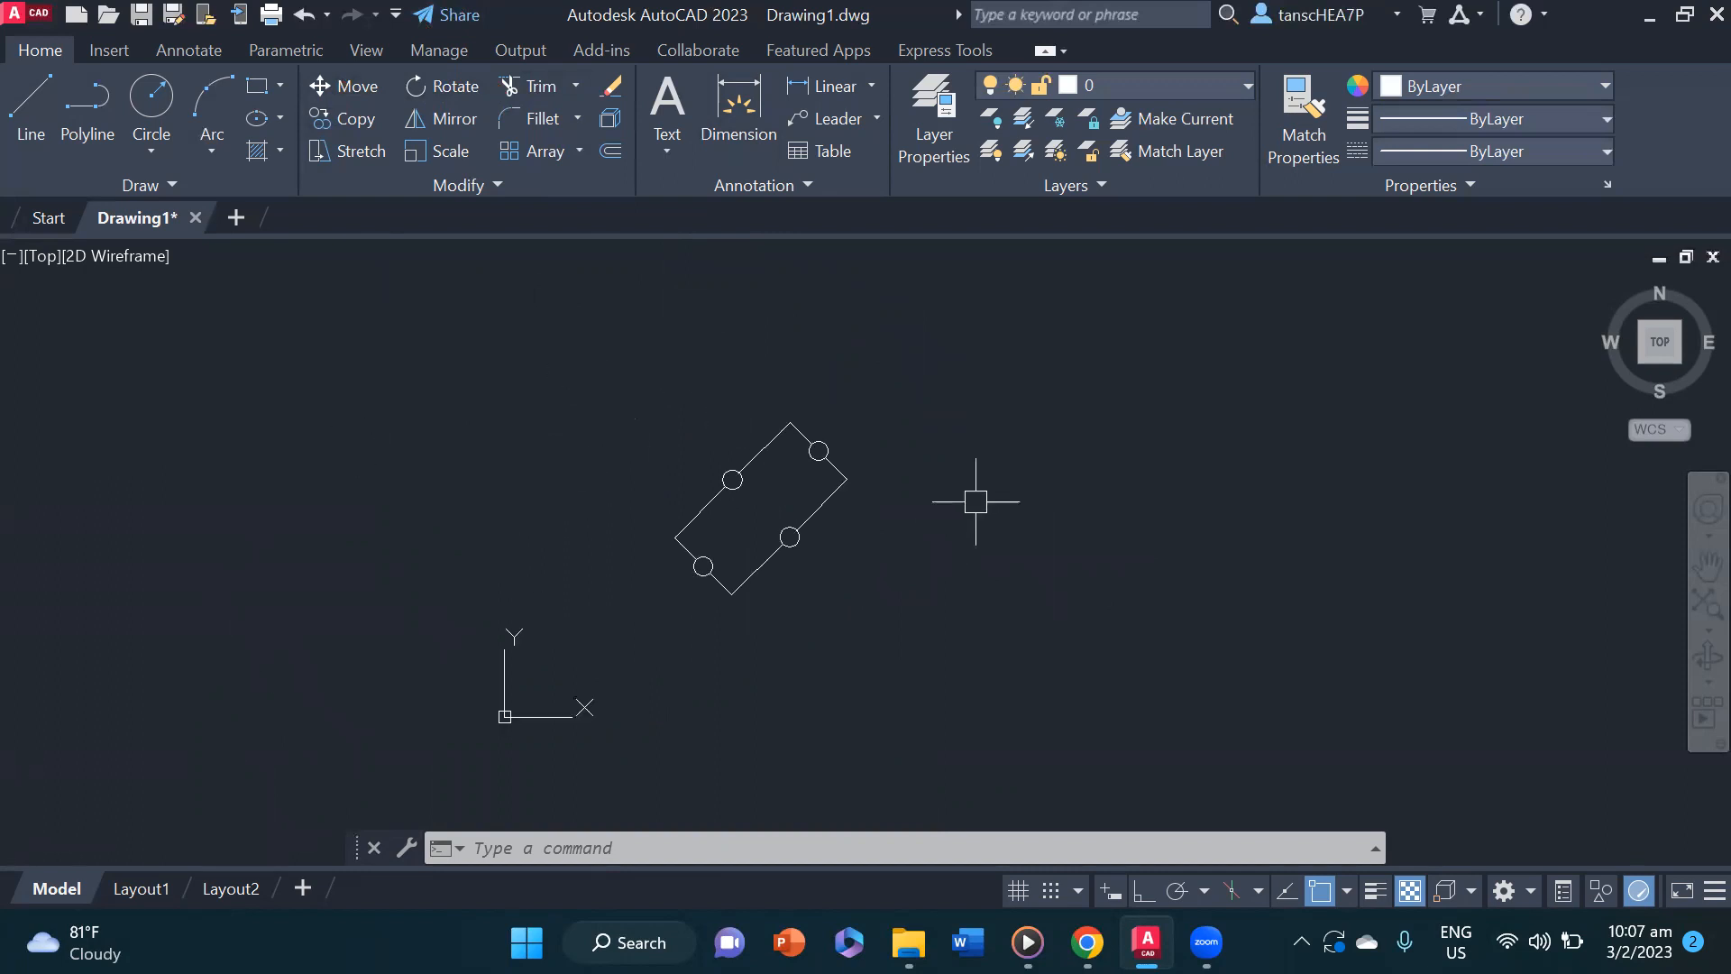
pyautogui.moveTo(1295, 488); pyautogui.dragTo(883, 513, button='middle')
pyautogui.scroll(3, 852, 505)
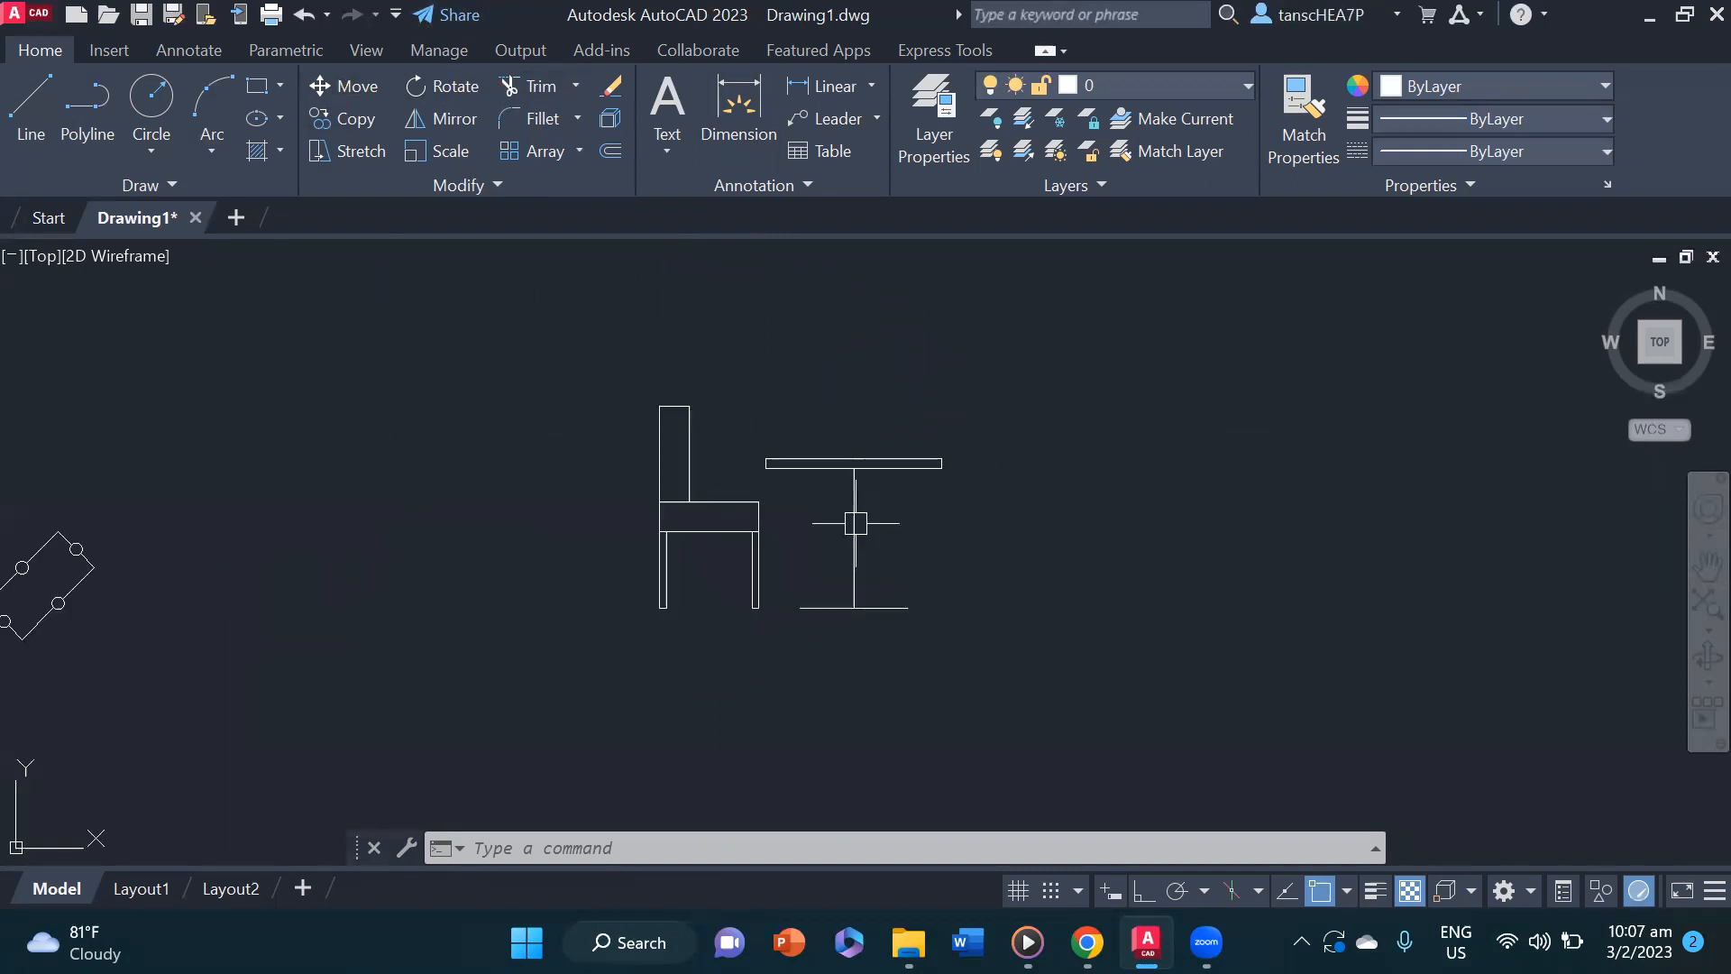
pyautogui.scroll(-2, 866, 500)
pyautogui.scroll(2, 784, 459)
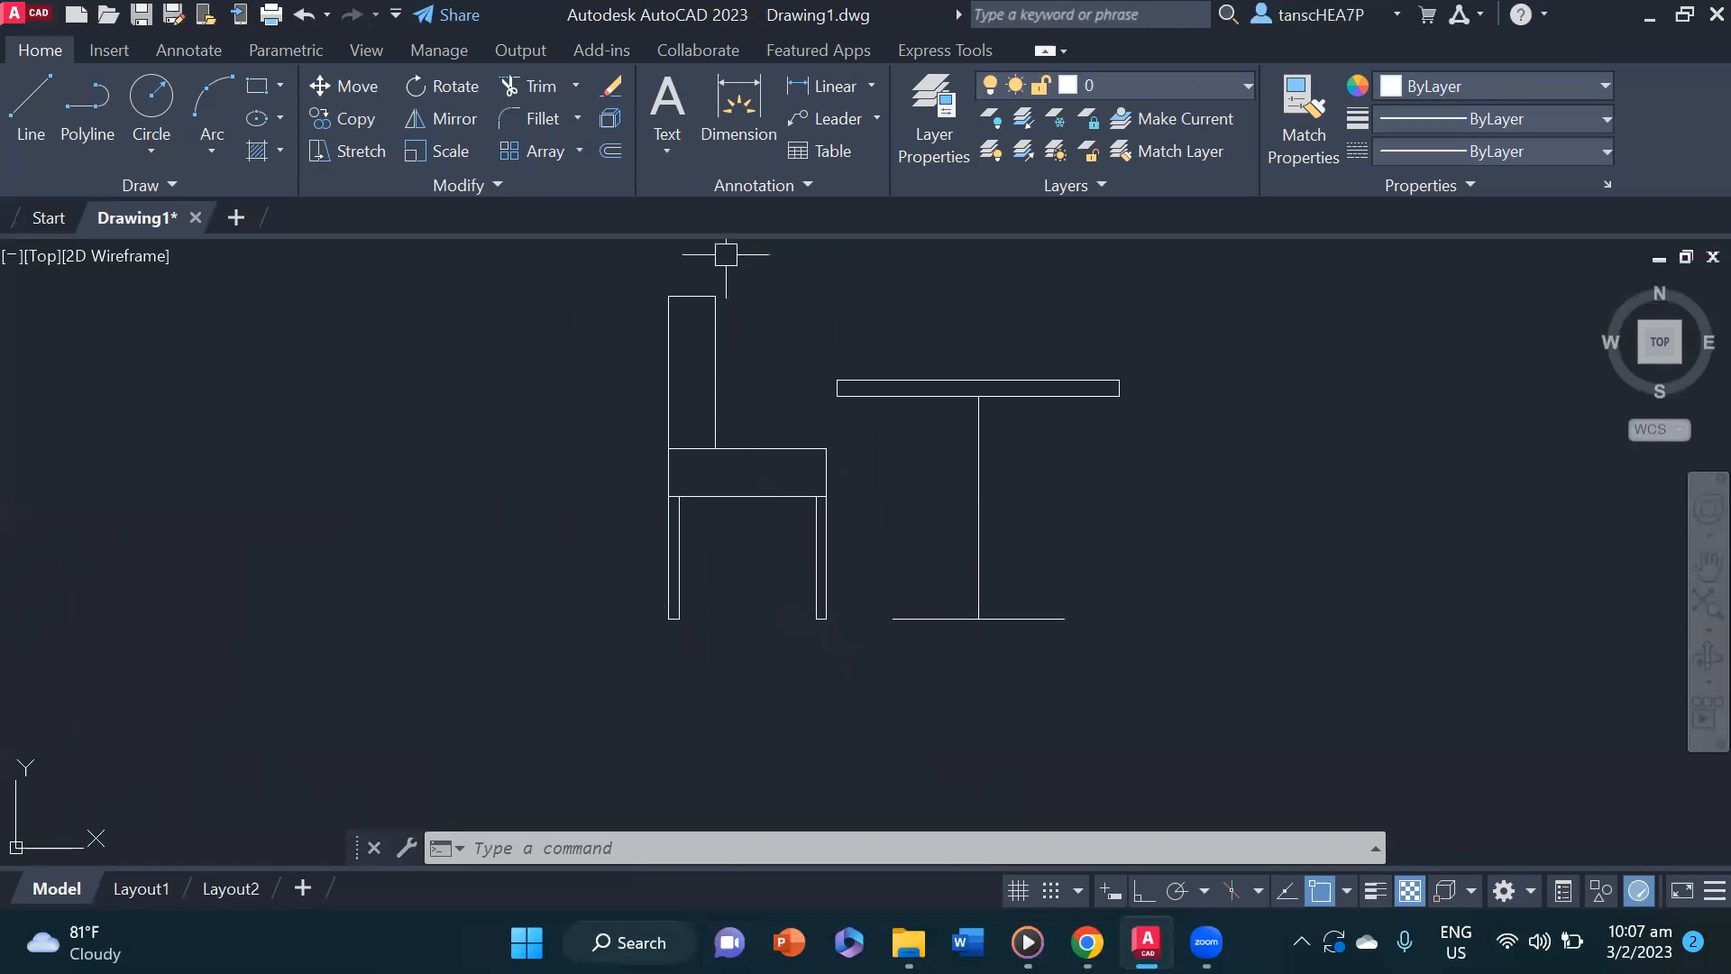
pyautogui.moveTo(866, 553); pyautogui.dragTo(797, 572, button='middle')
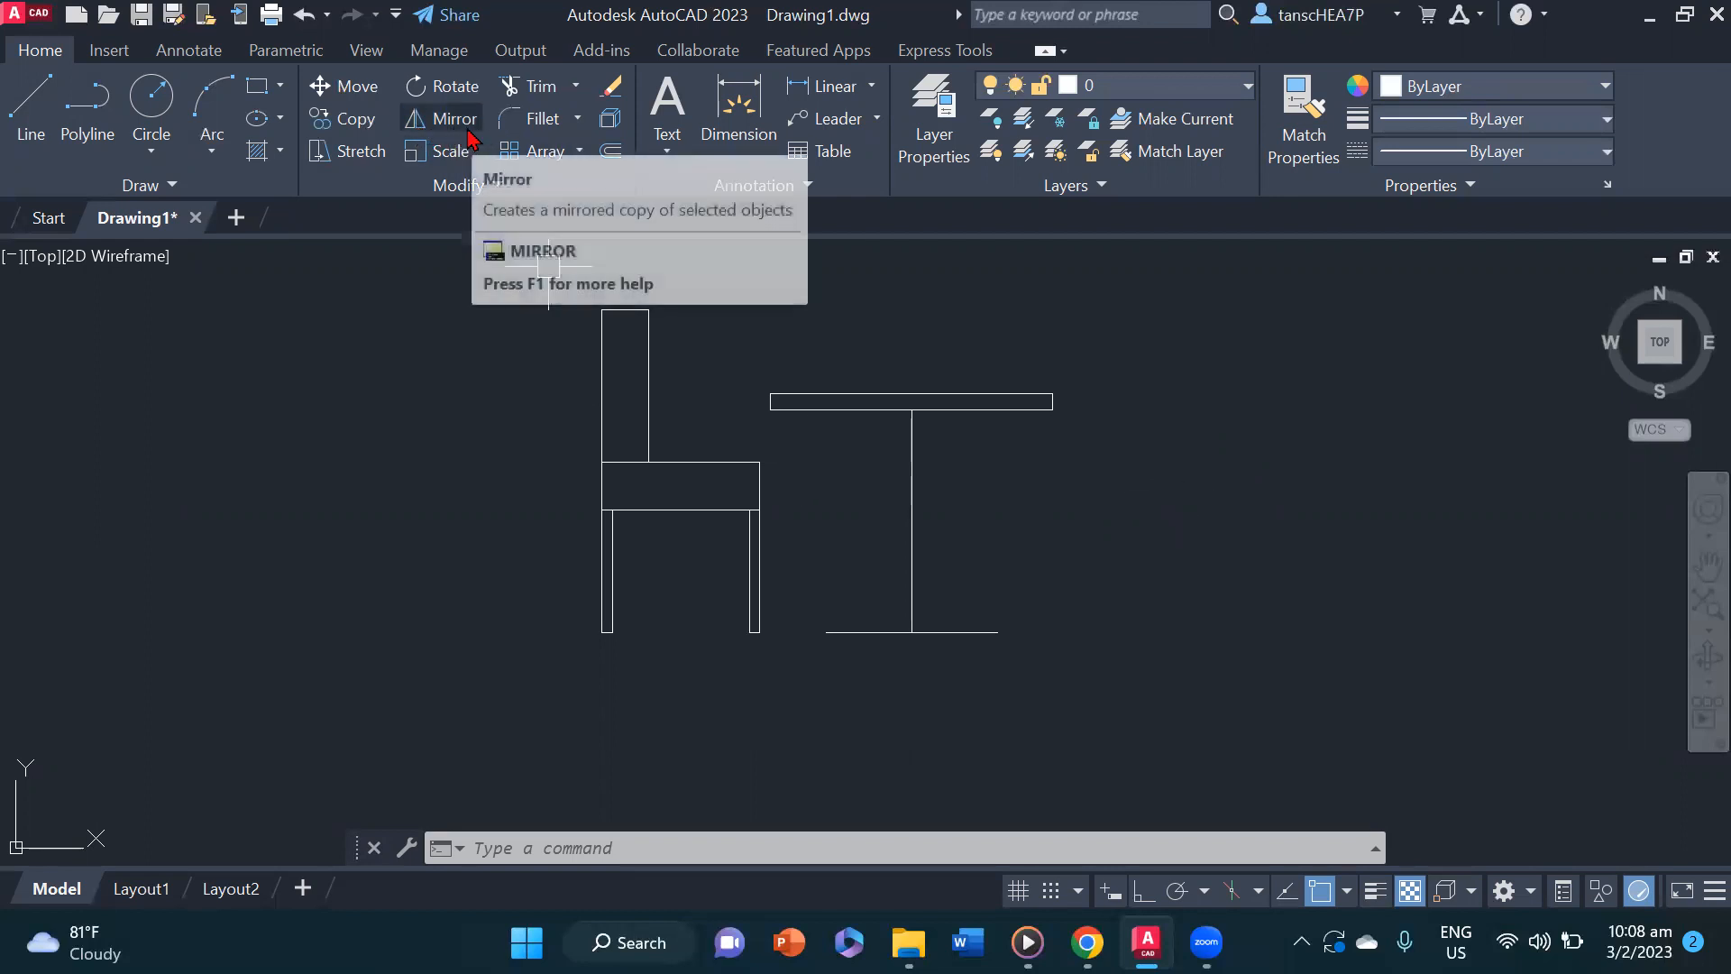
pyautogui.click(539, 848)
pyautogui.write('m')
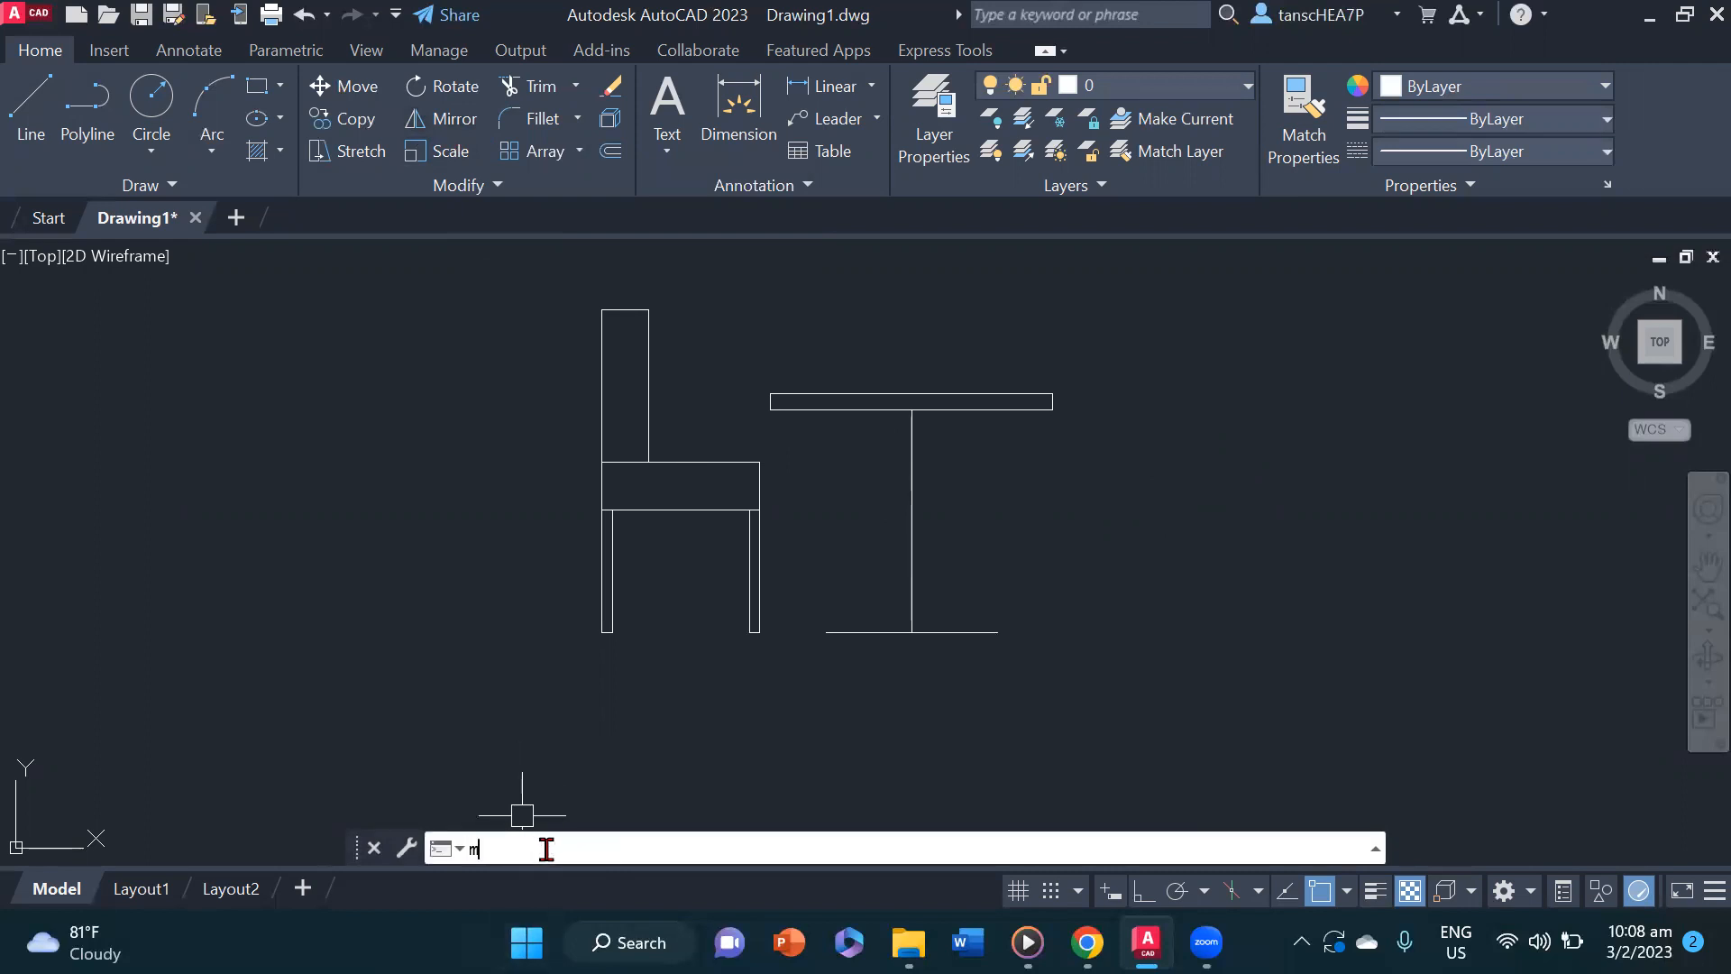
pyautogui.write('i')
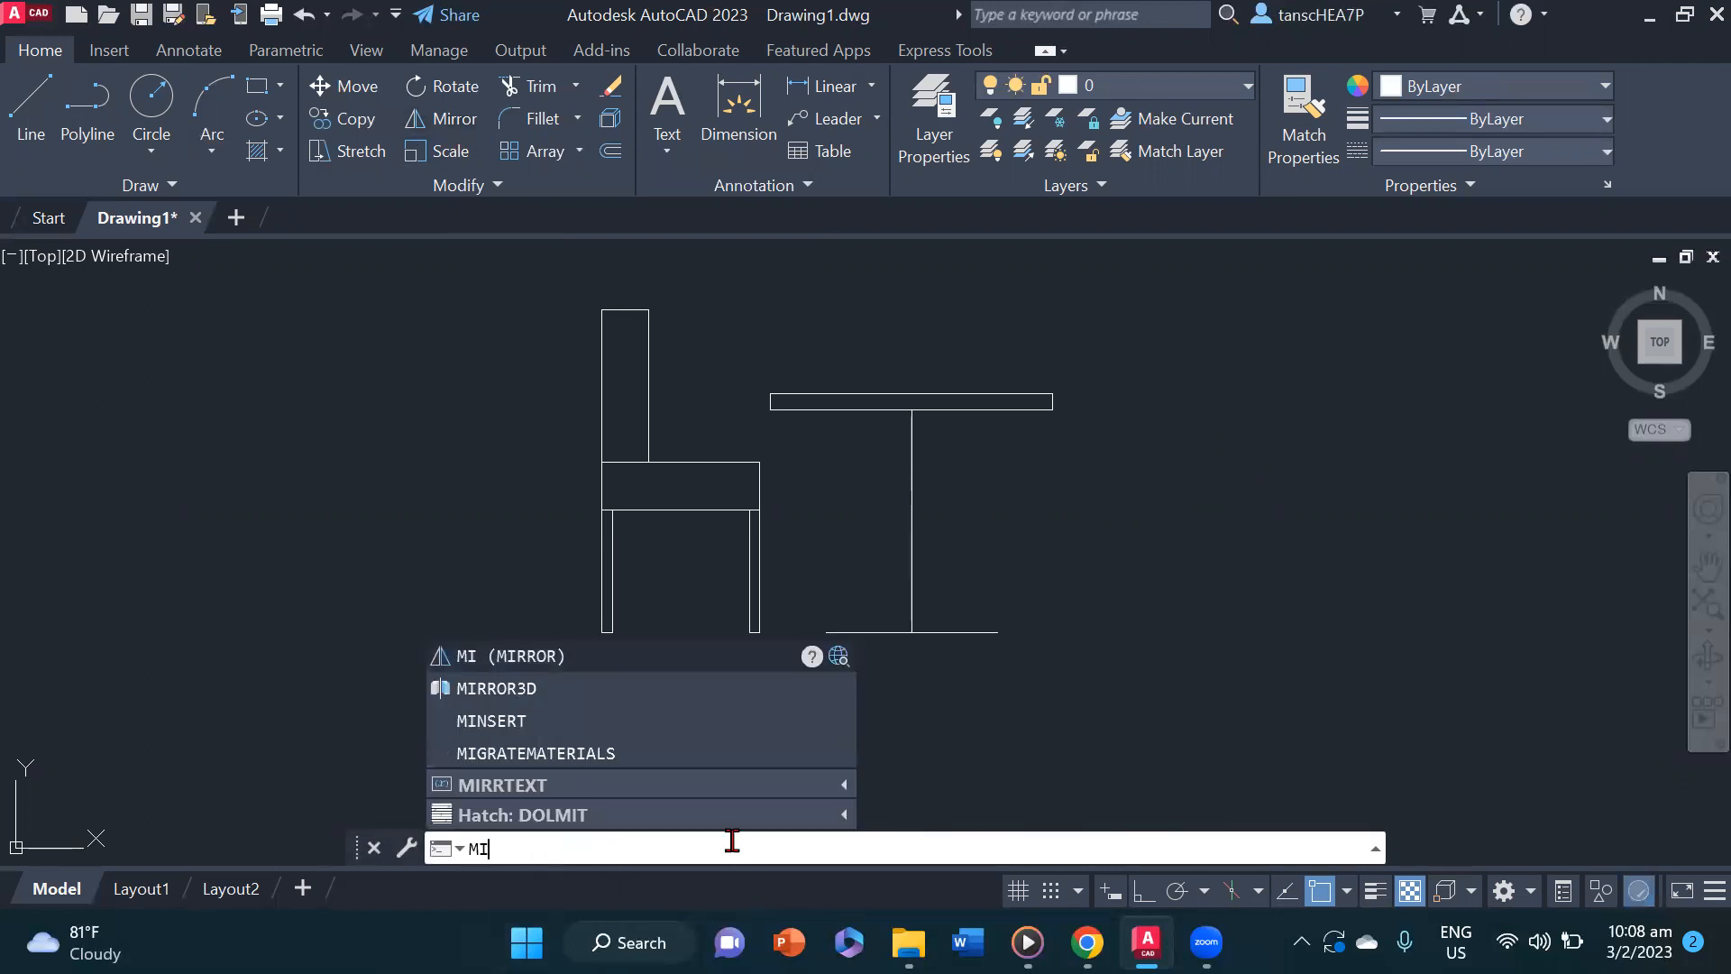
pyautogui.press('Return')
pyautogui.press('Escape')
pyautogui.press('Escape')
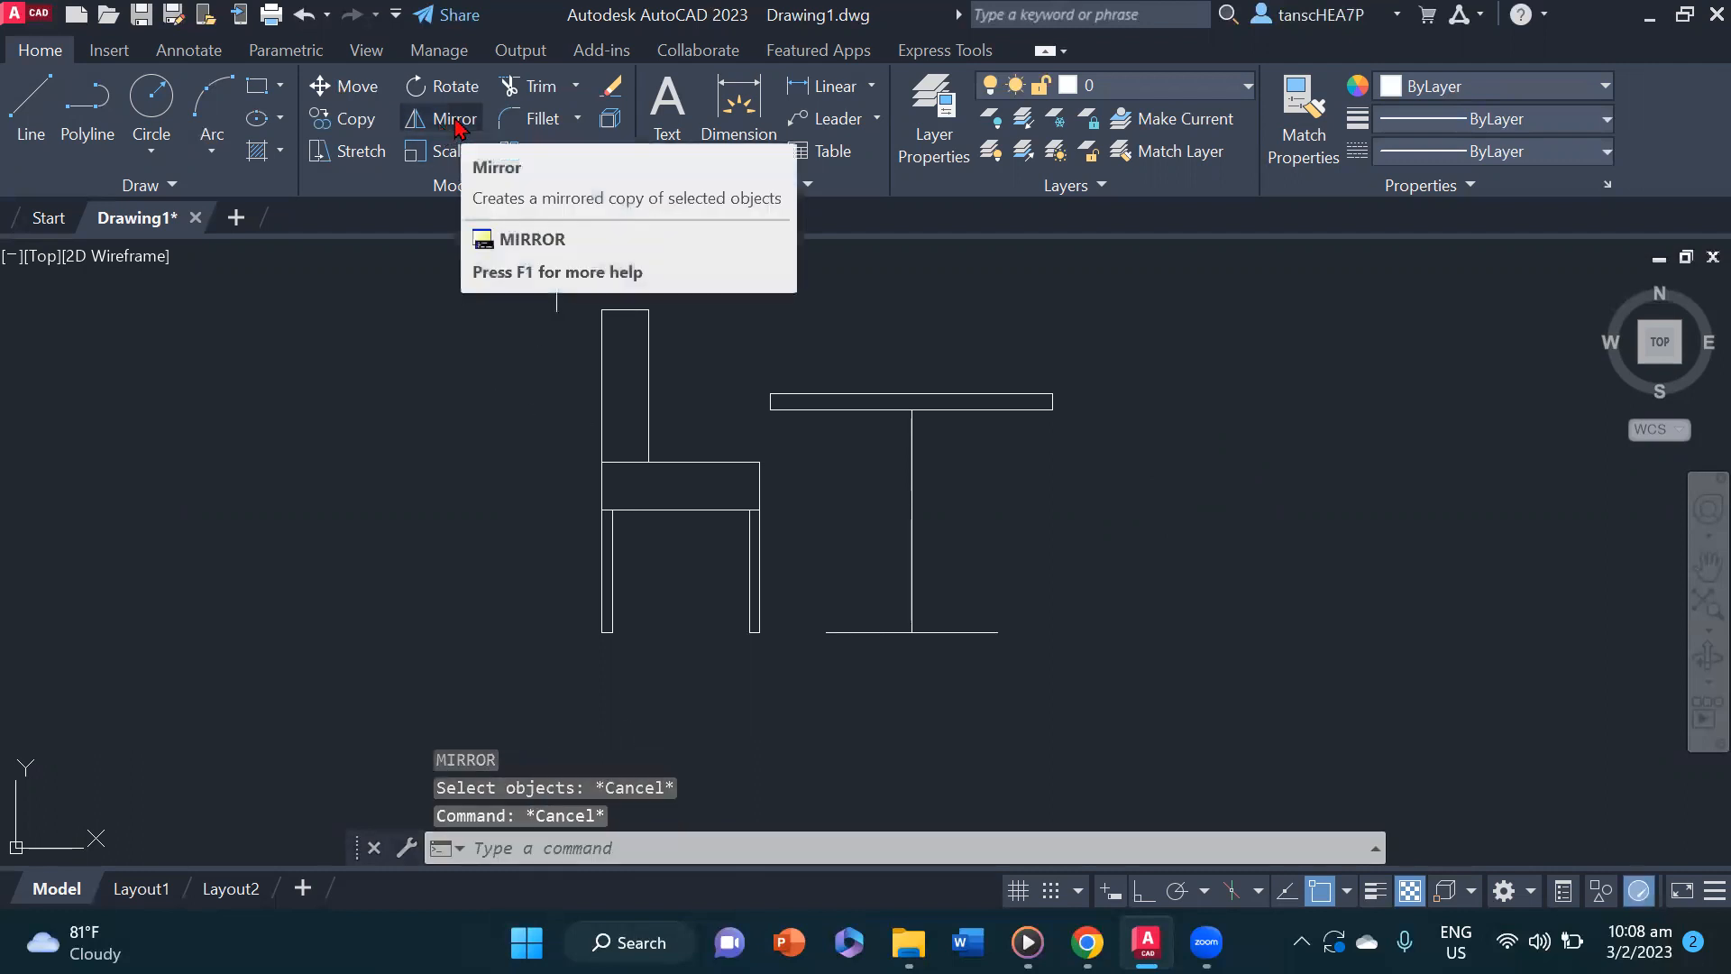
# - Mirror the chair across a vertical line through the tabletop's center with Ortho turned on, keeping the source objects
pyautogui.click(456, 120)
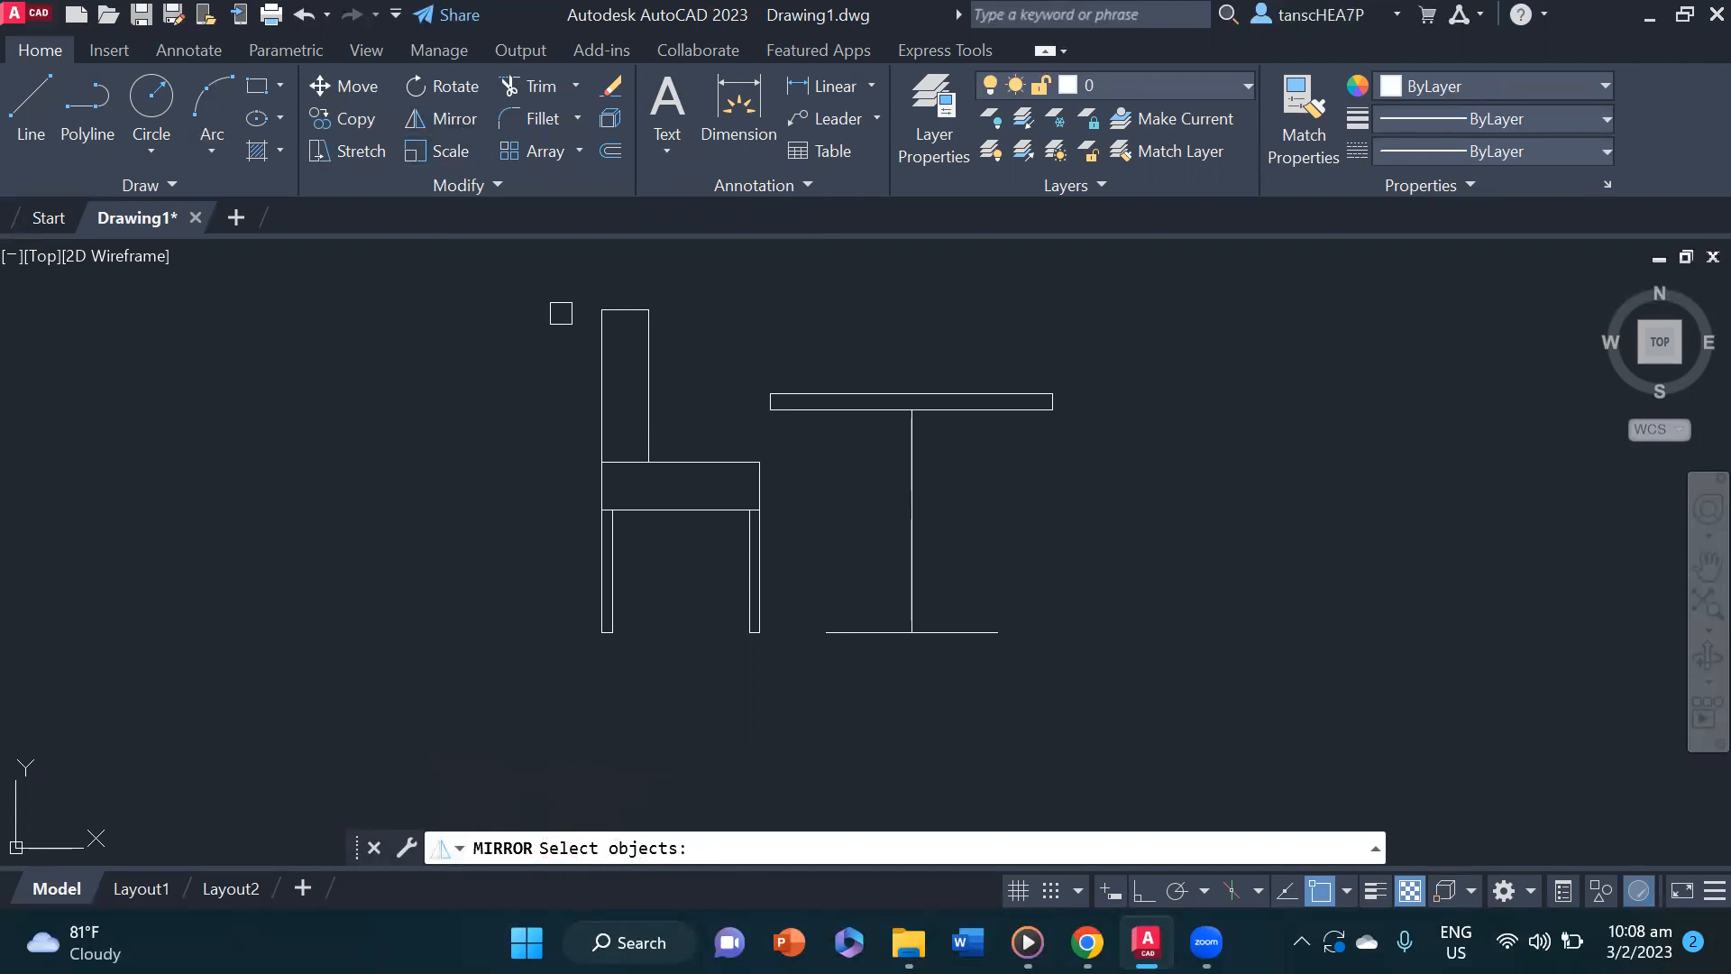
pyautogui.click(557, 273)
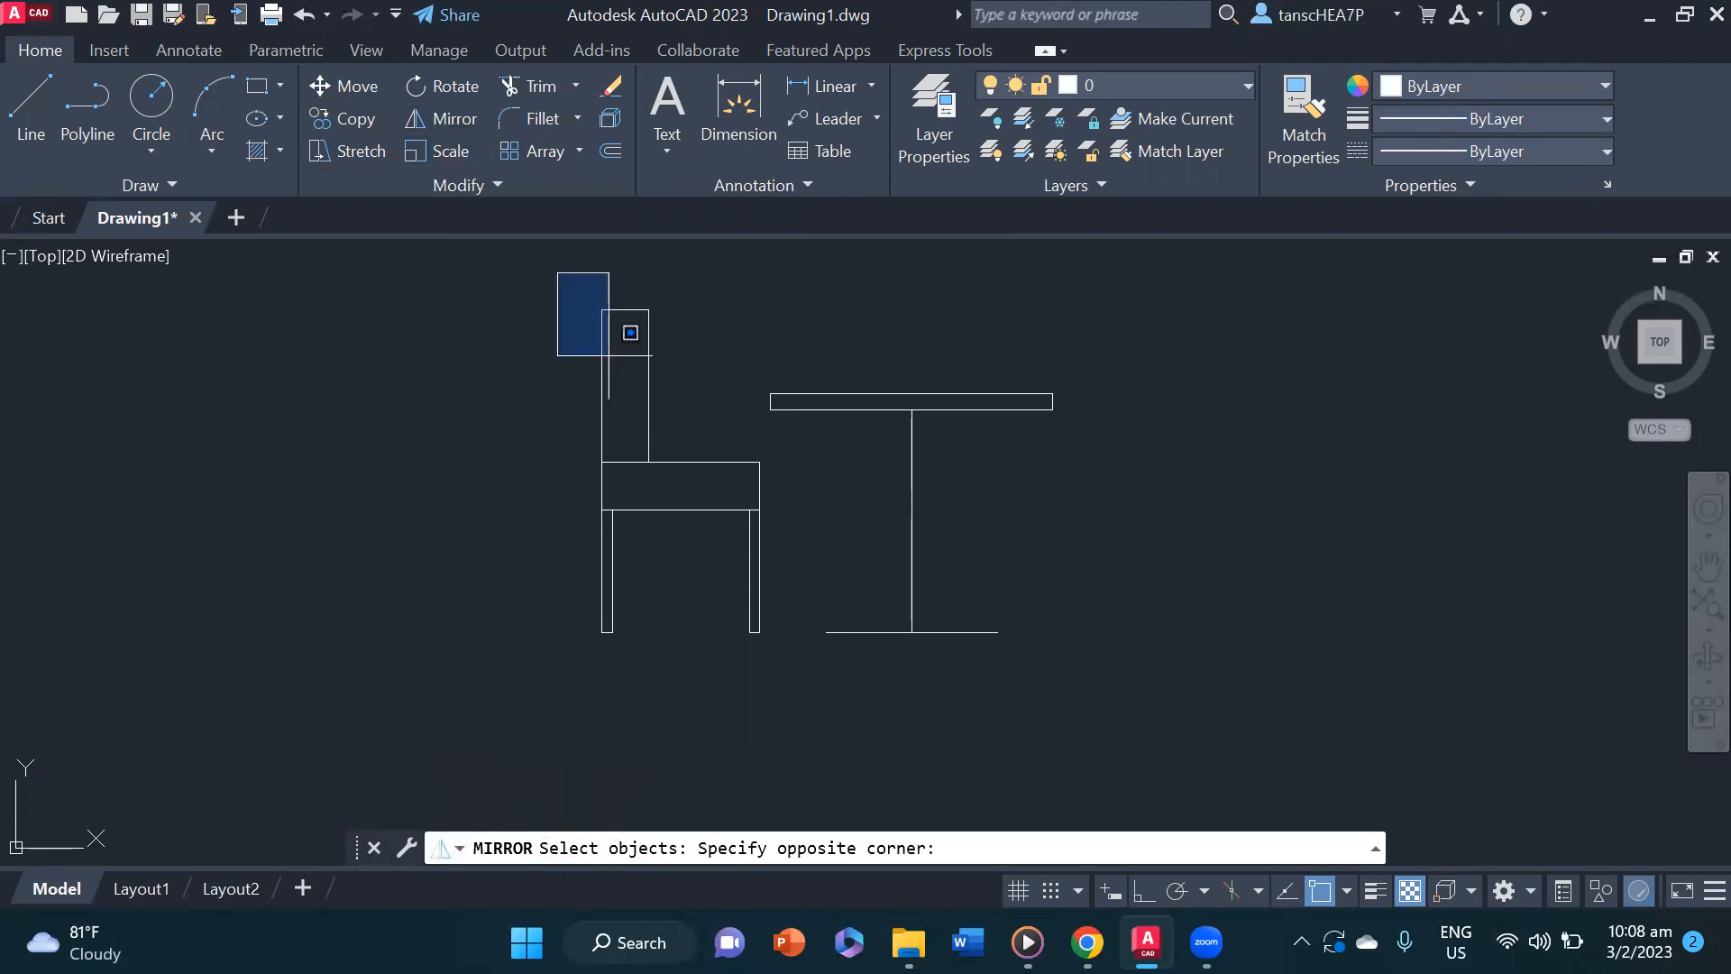
pyautogui.click(784, 639)
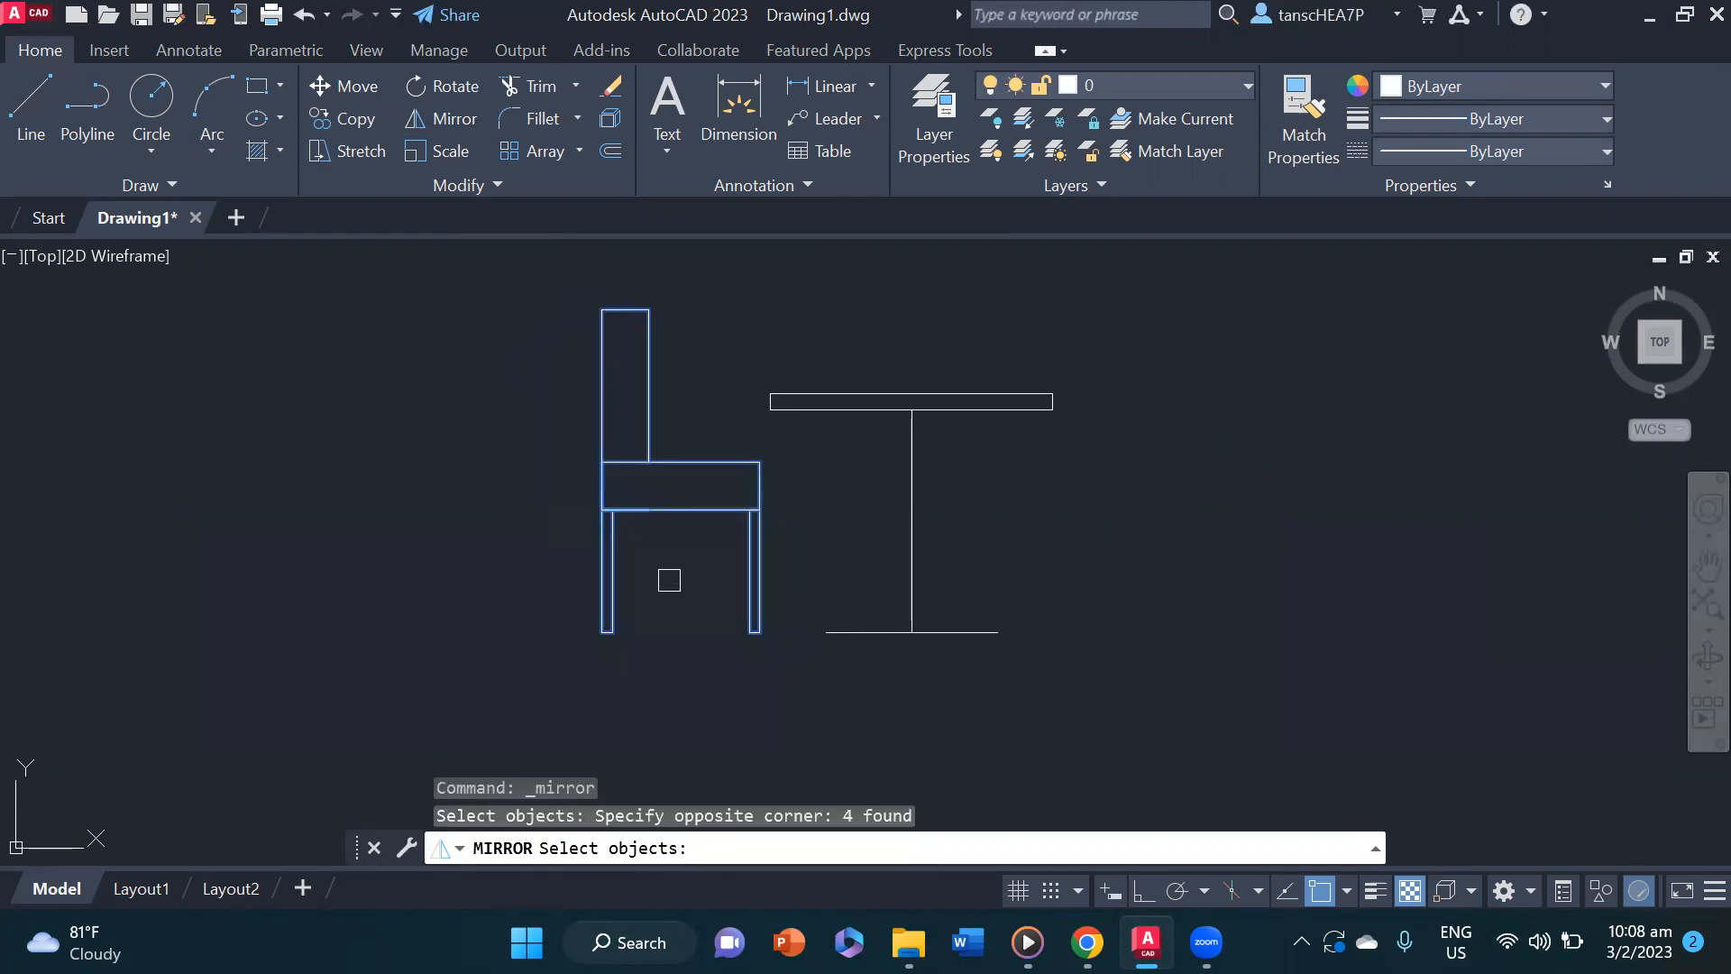
pyautogui.press('Return')
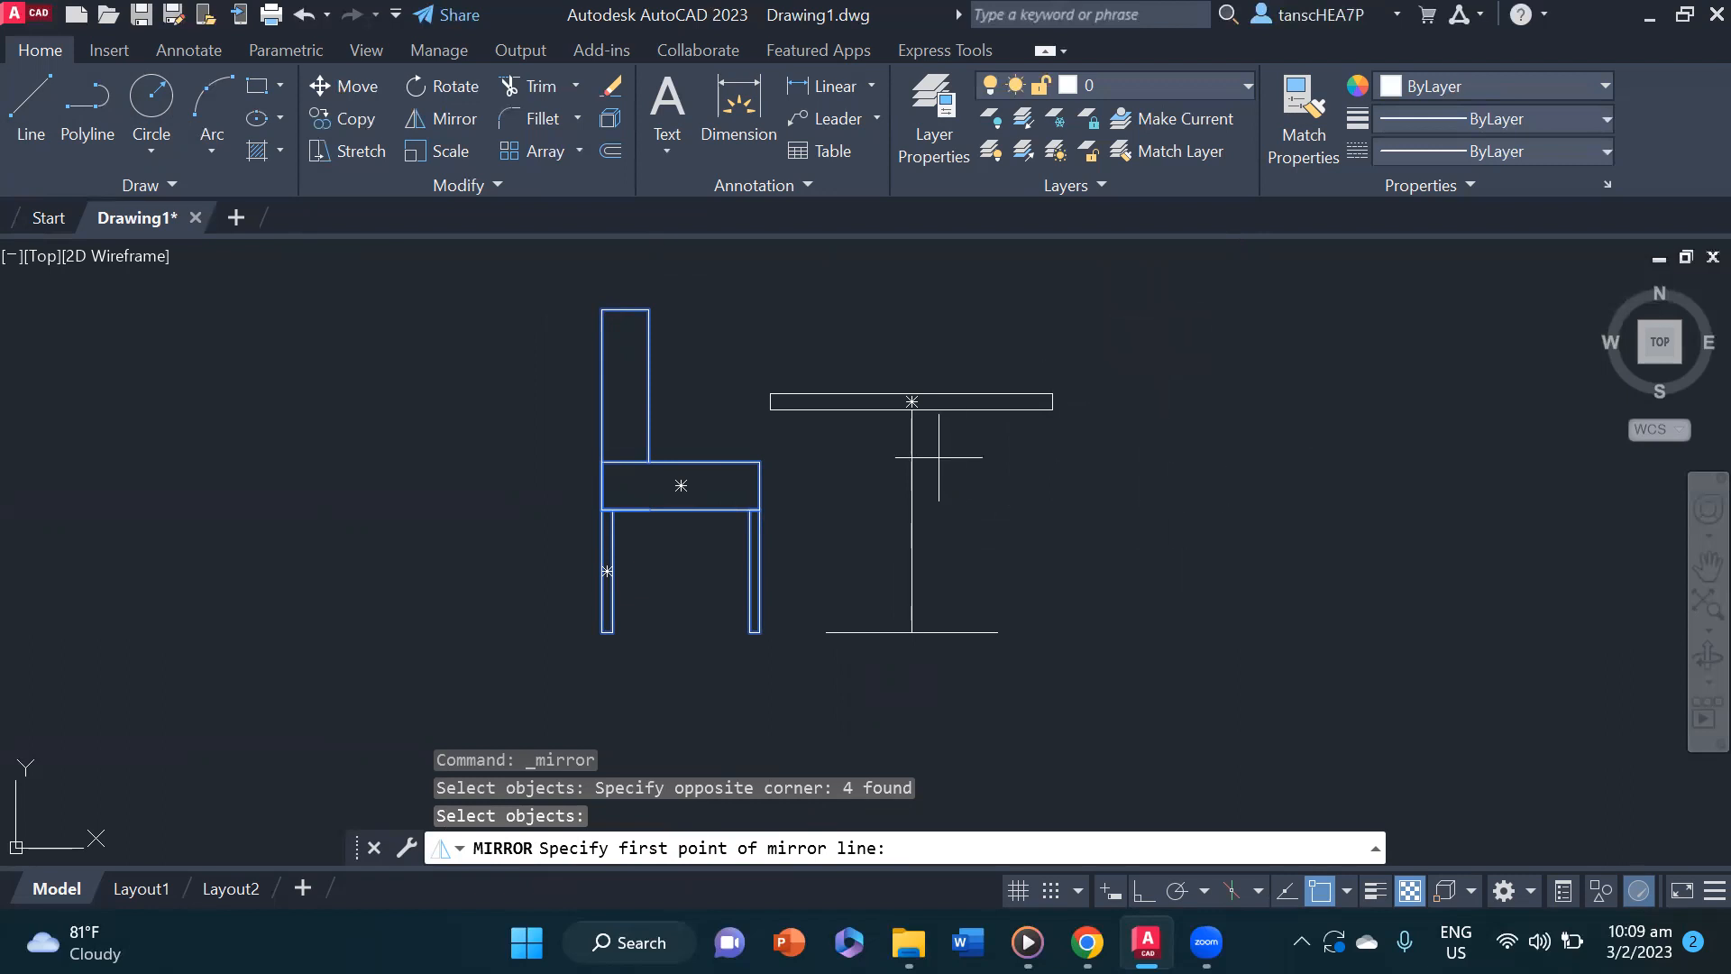
pyautogui.click(911, 401)
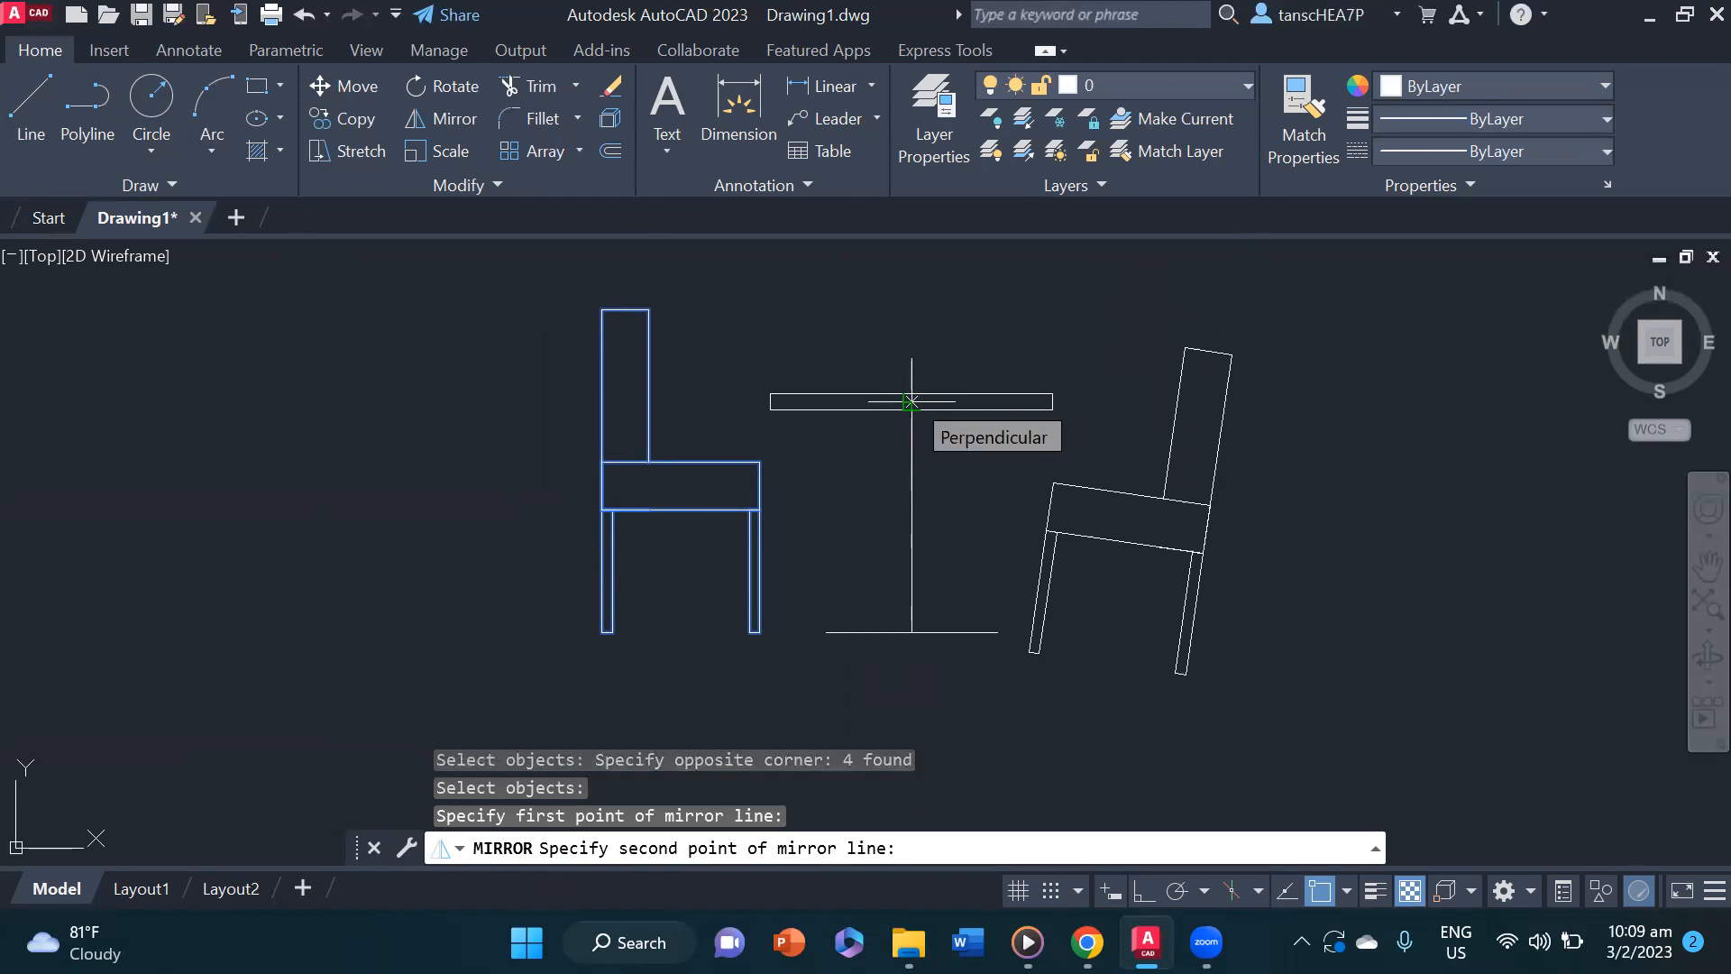
pyautogui.scroll(-2, 911, 401)
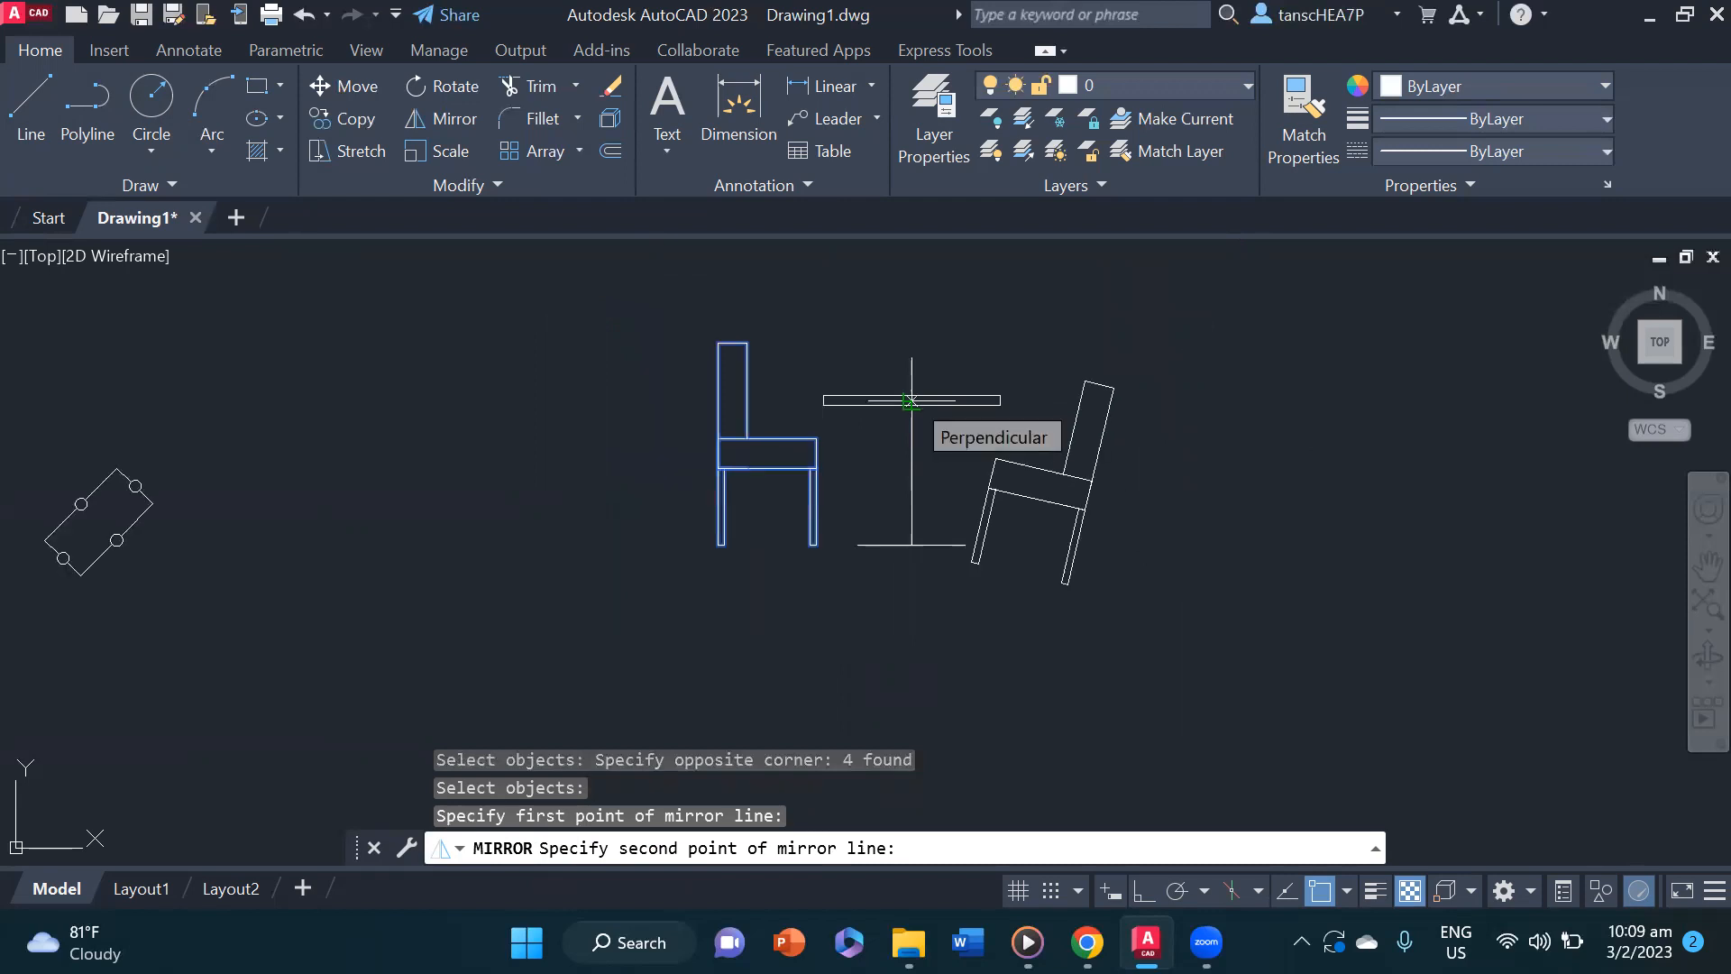
pyautogui.click(1143, 890)
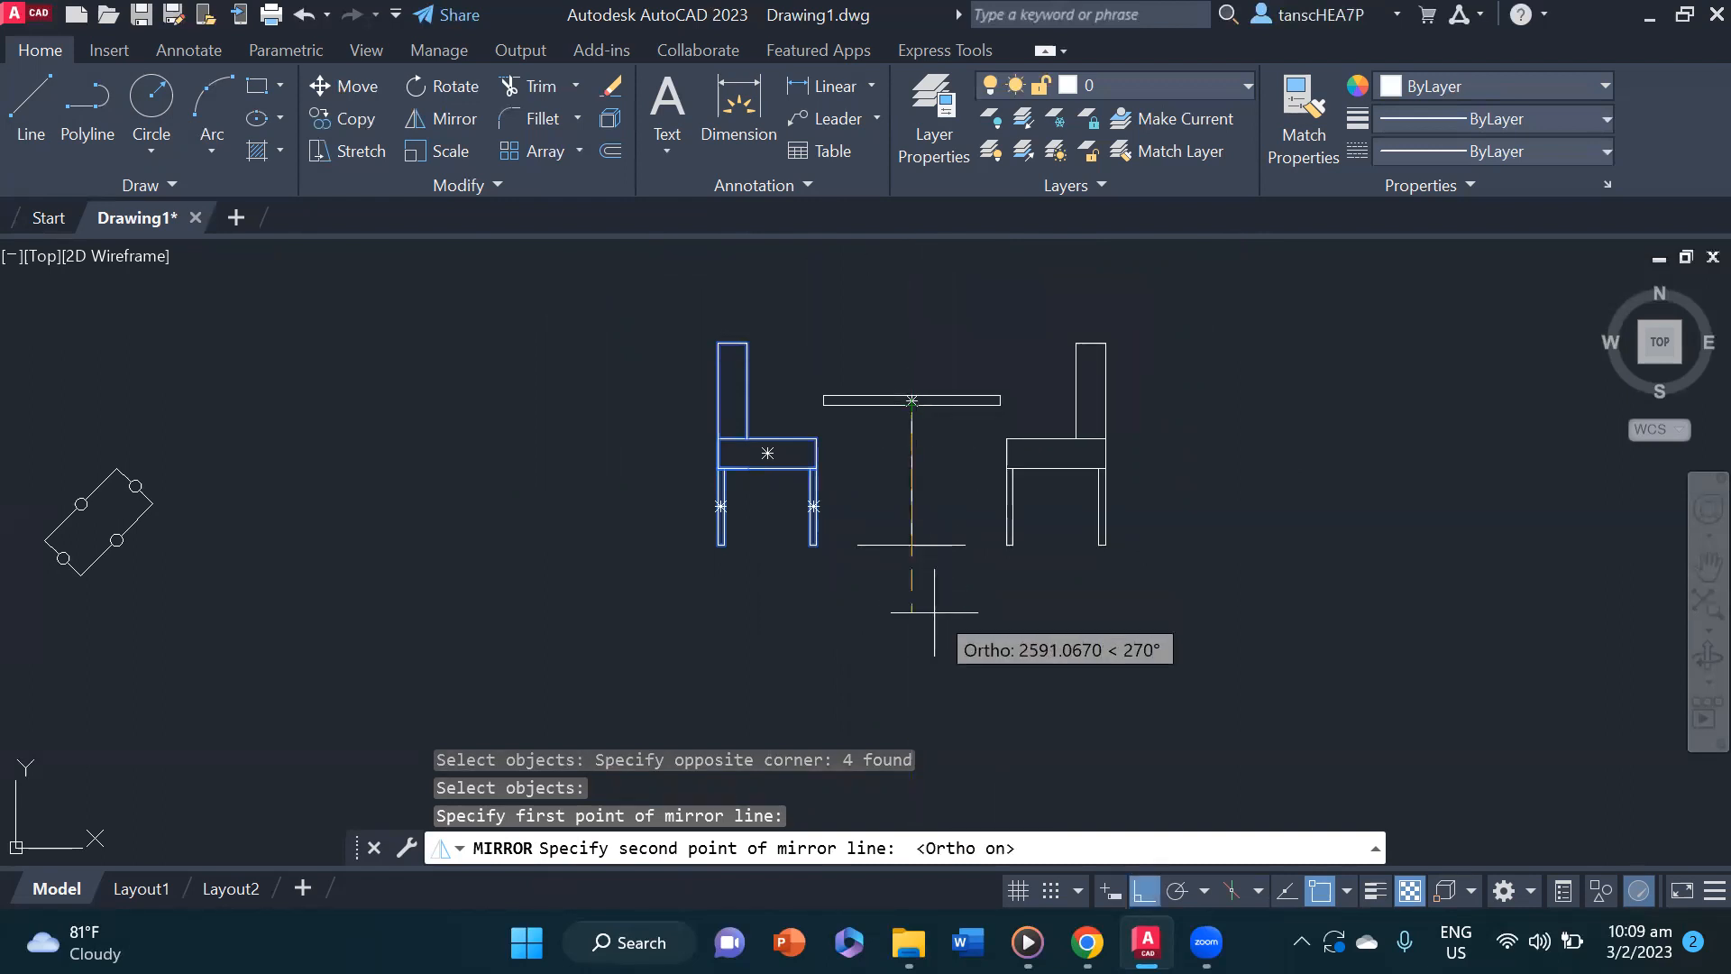
pyautogui.scroll(-2, 919, 581)
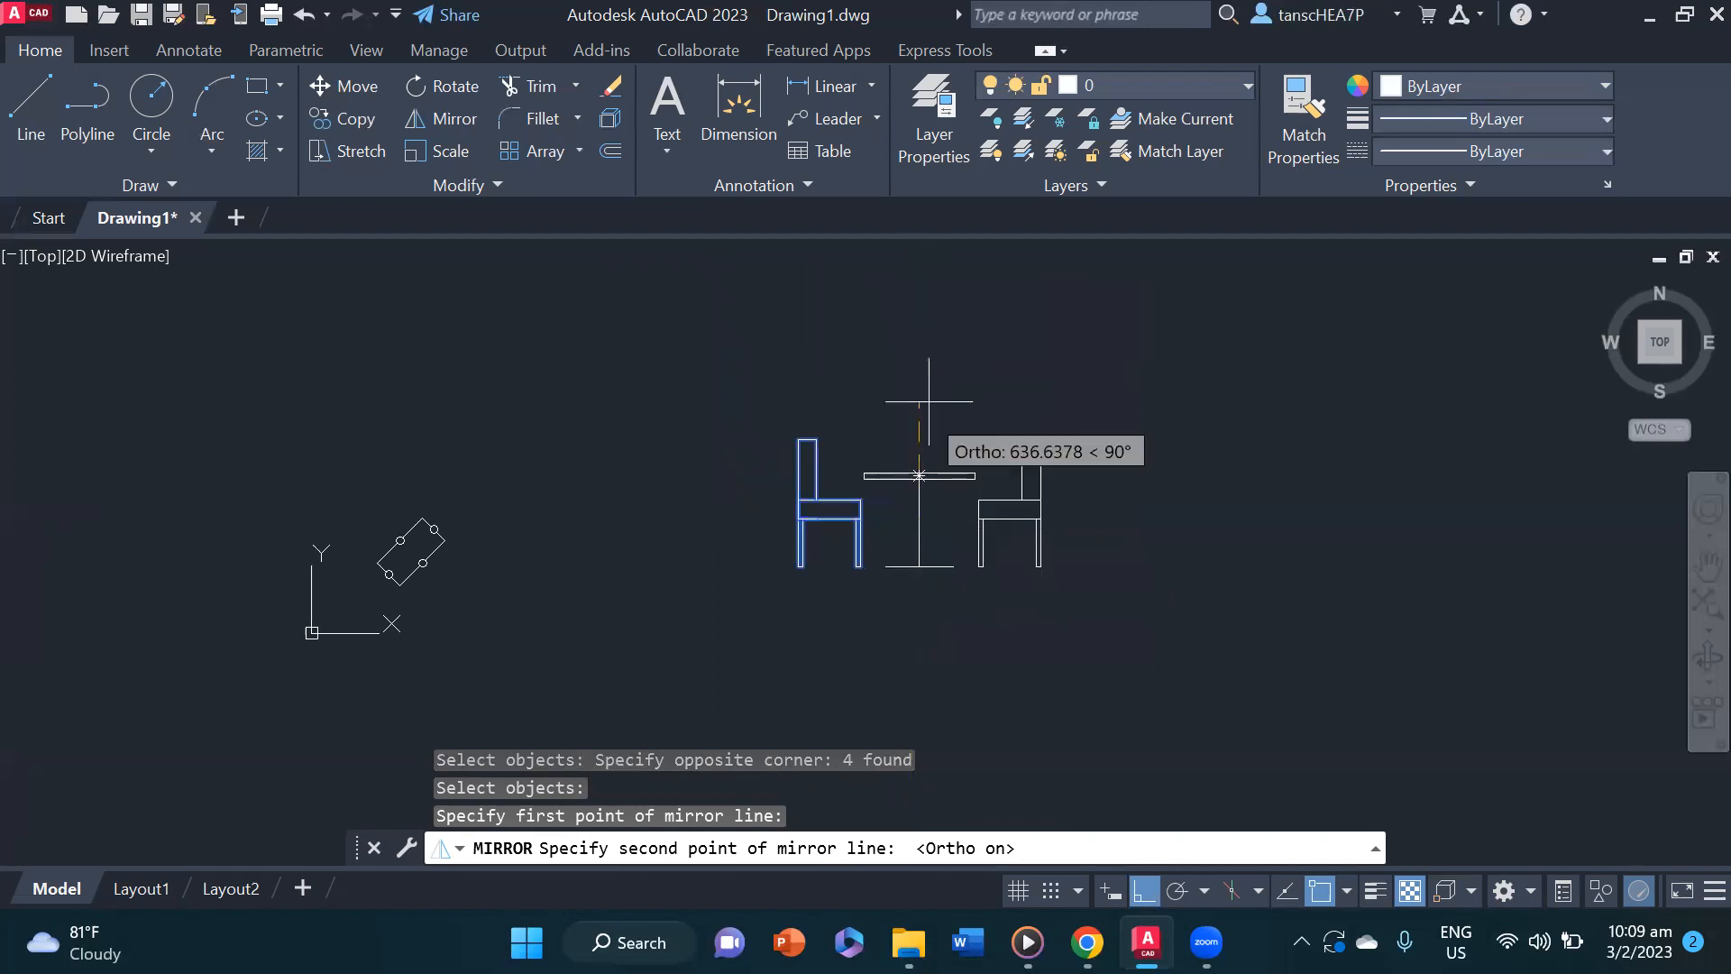
pyautogui.click(919, 272)
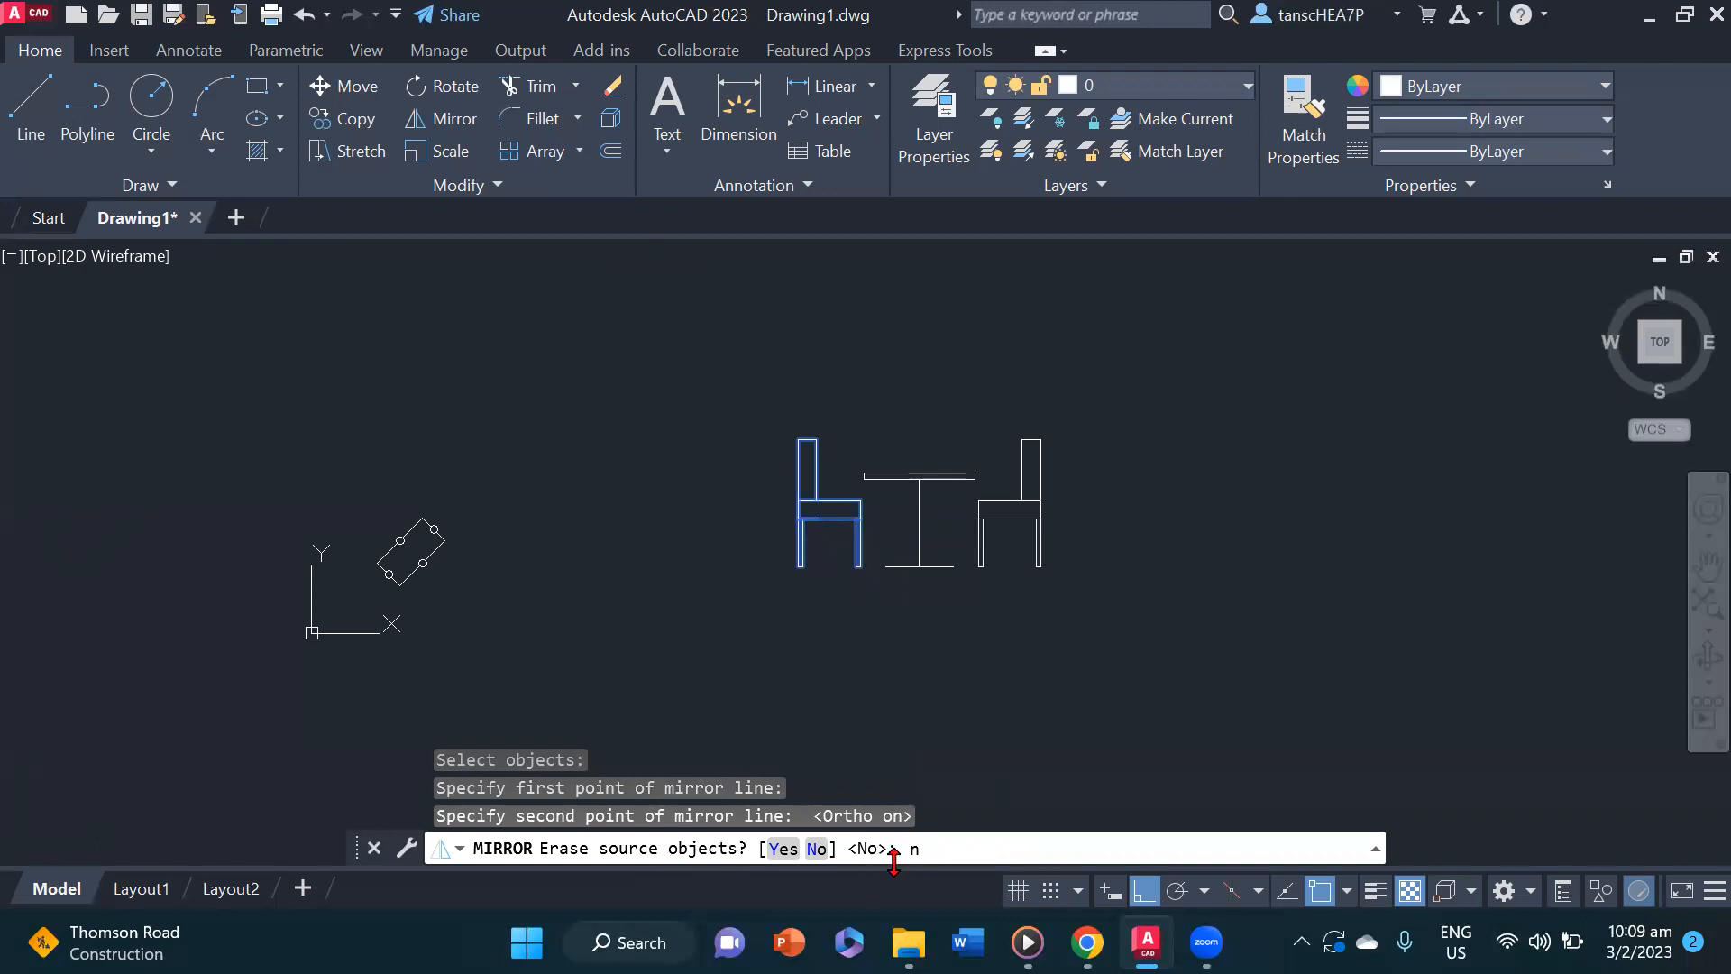
pyautogui.press('Return')
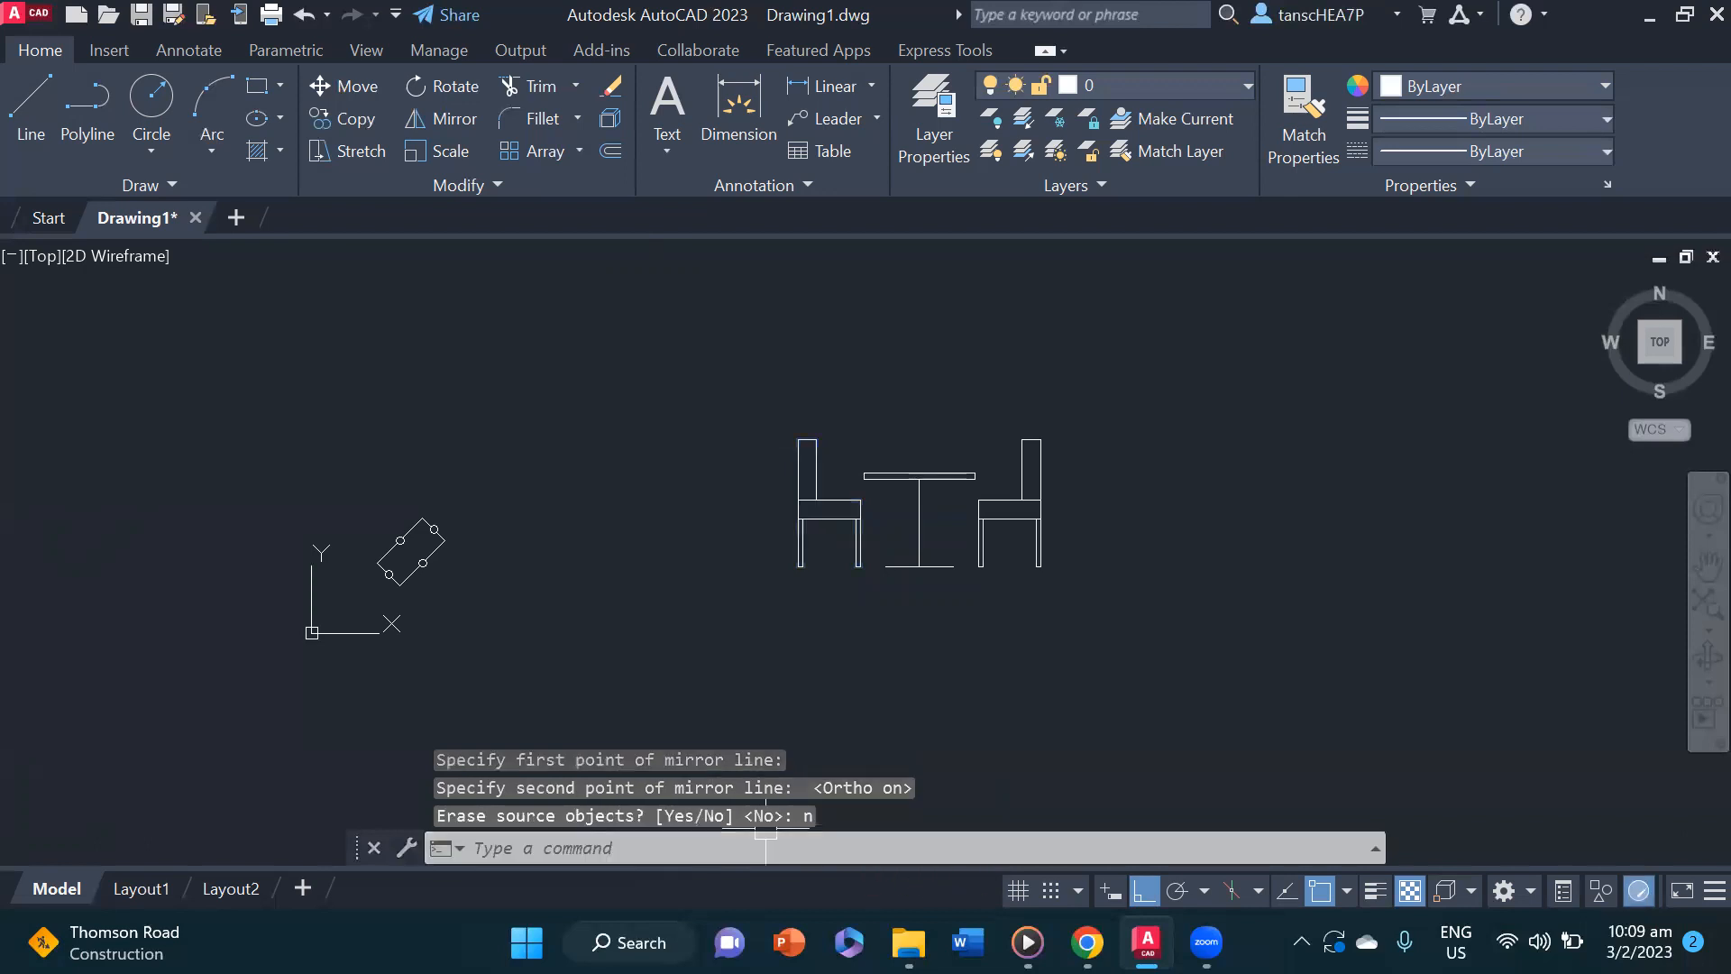
pyautogui.scroll(4, 878, 514)
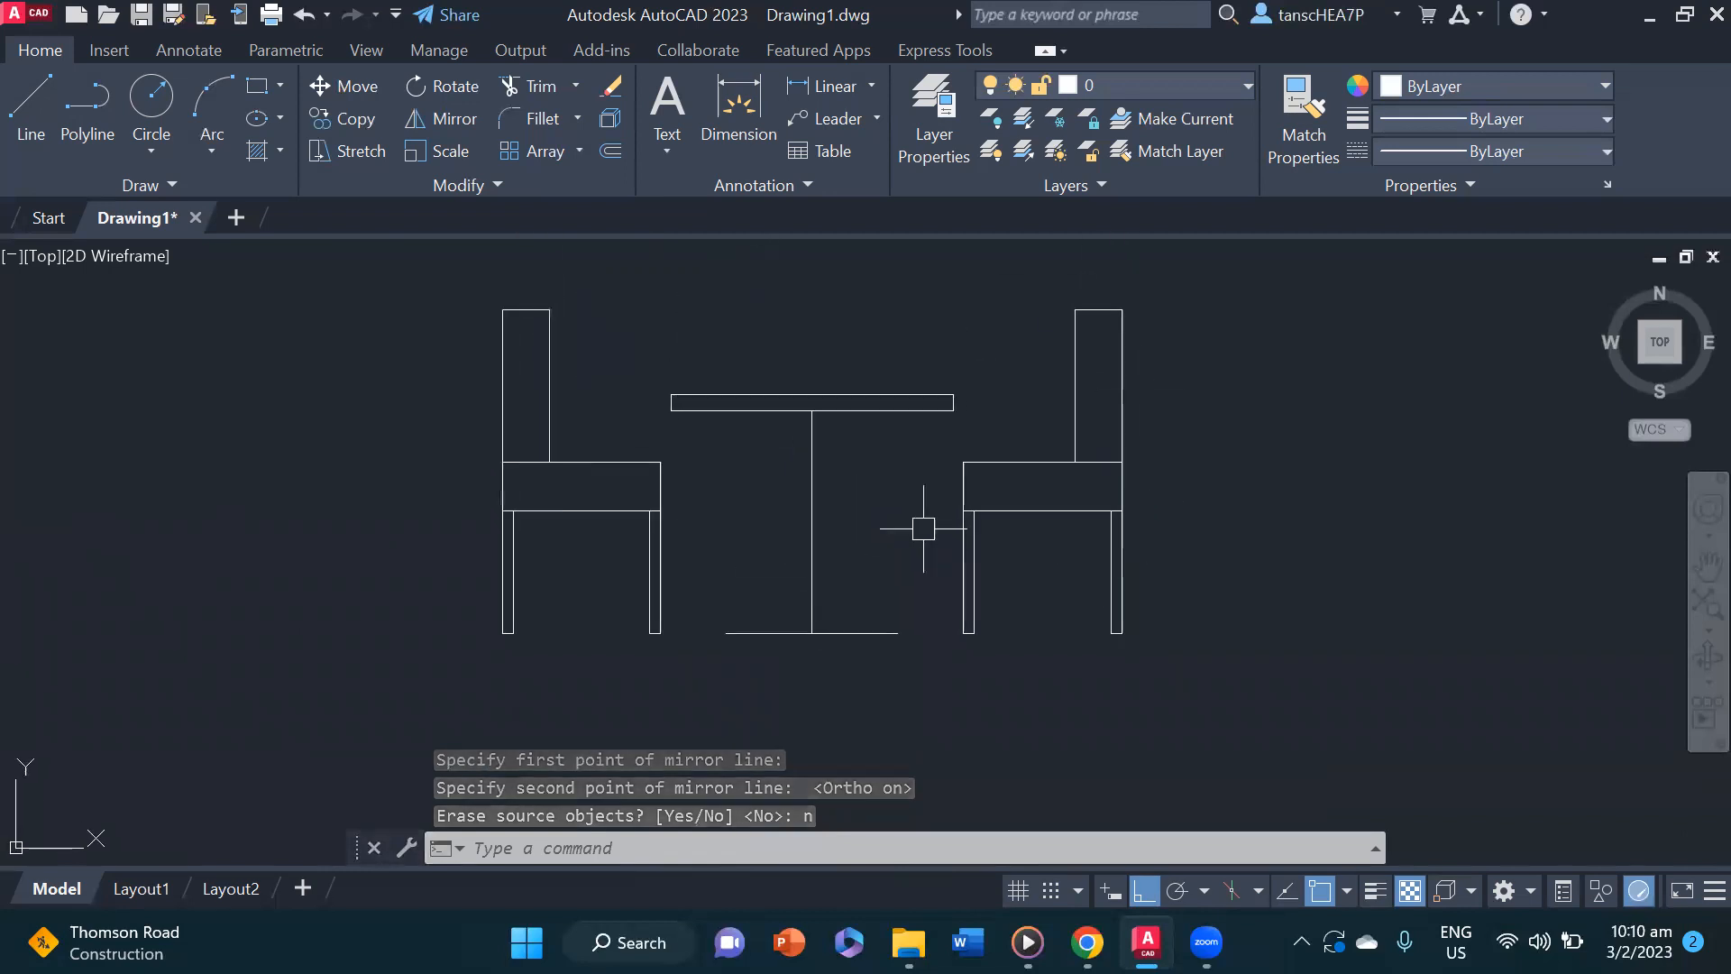
pyautogui.scroll(-2, 897, 504)
pyautogui.moveTo(897, 512); pyautogui.dragTo(788, 518, button='middle')
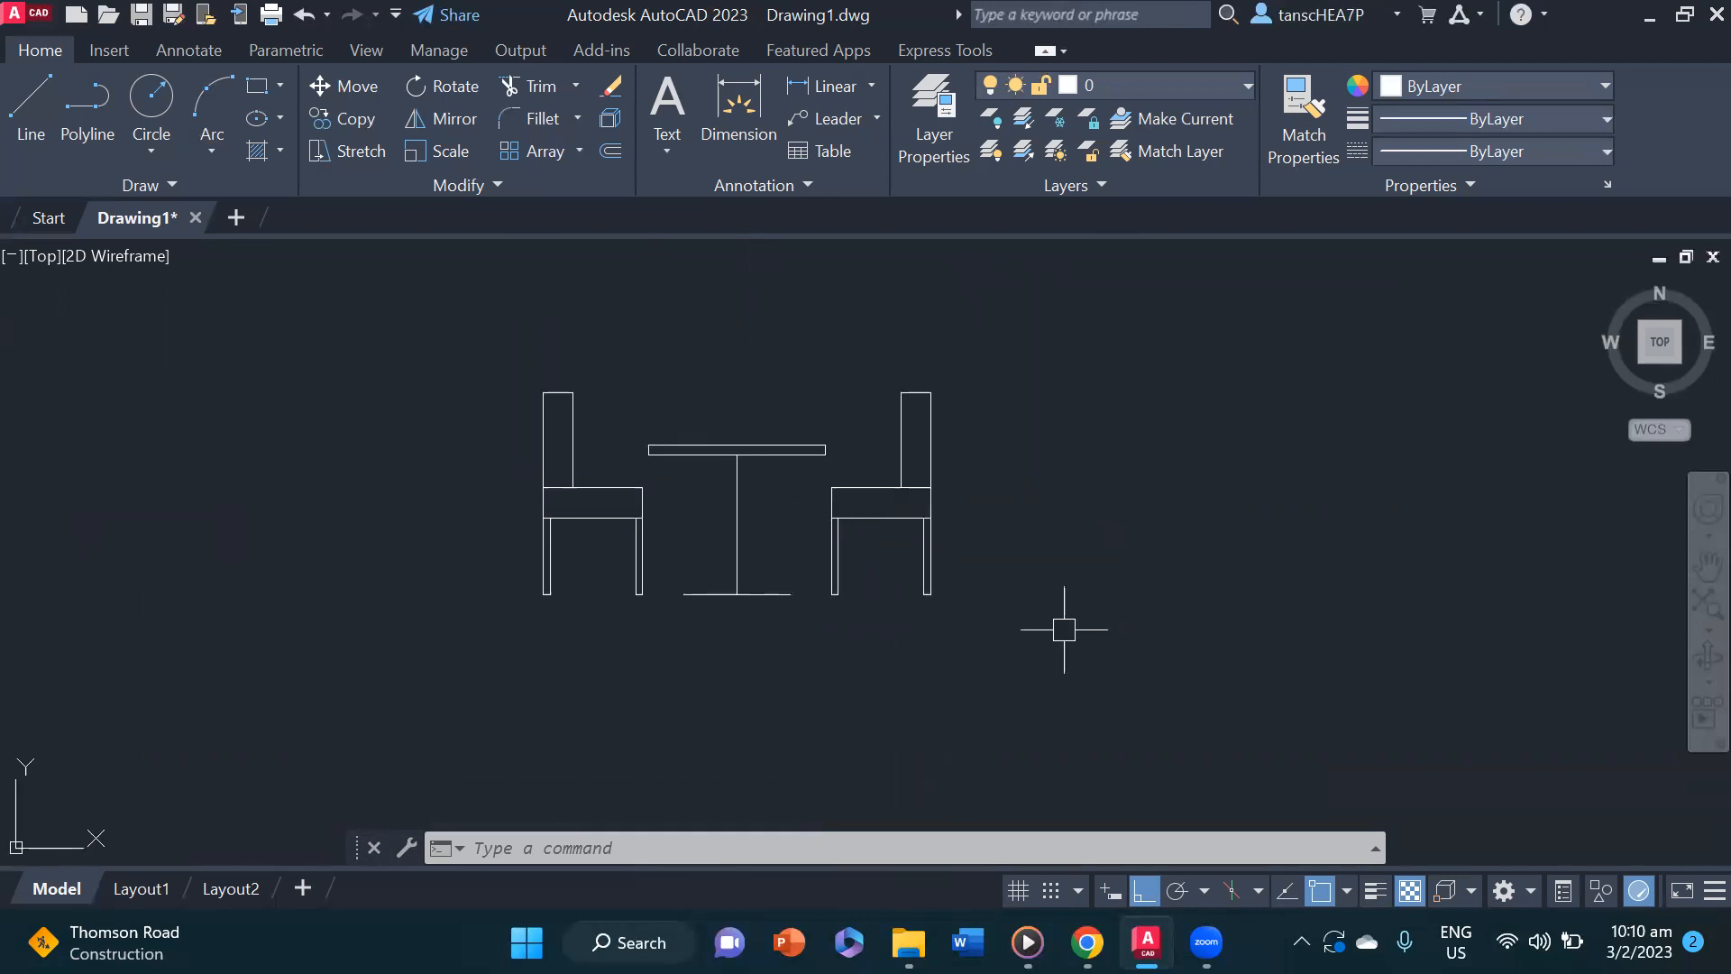
pyautogui.scroll(3, 631, 486)
pyautogui.moveTo(542, 454); pyautogui.dragTo(552, 496, button='middle')
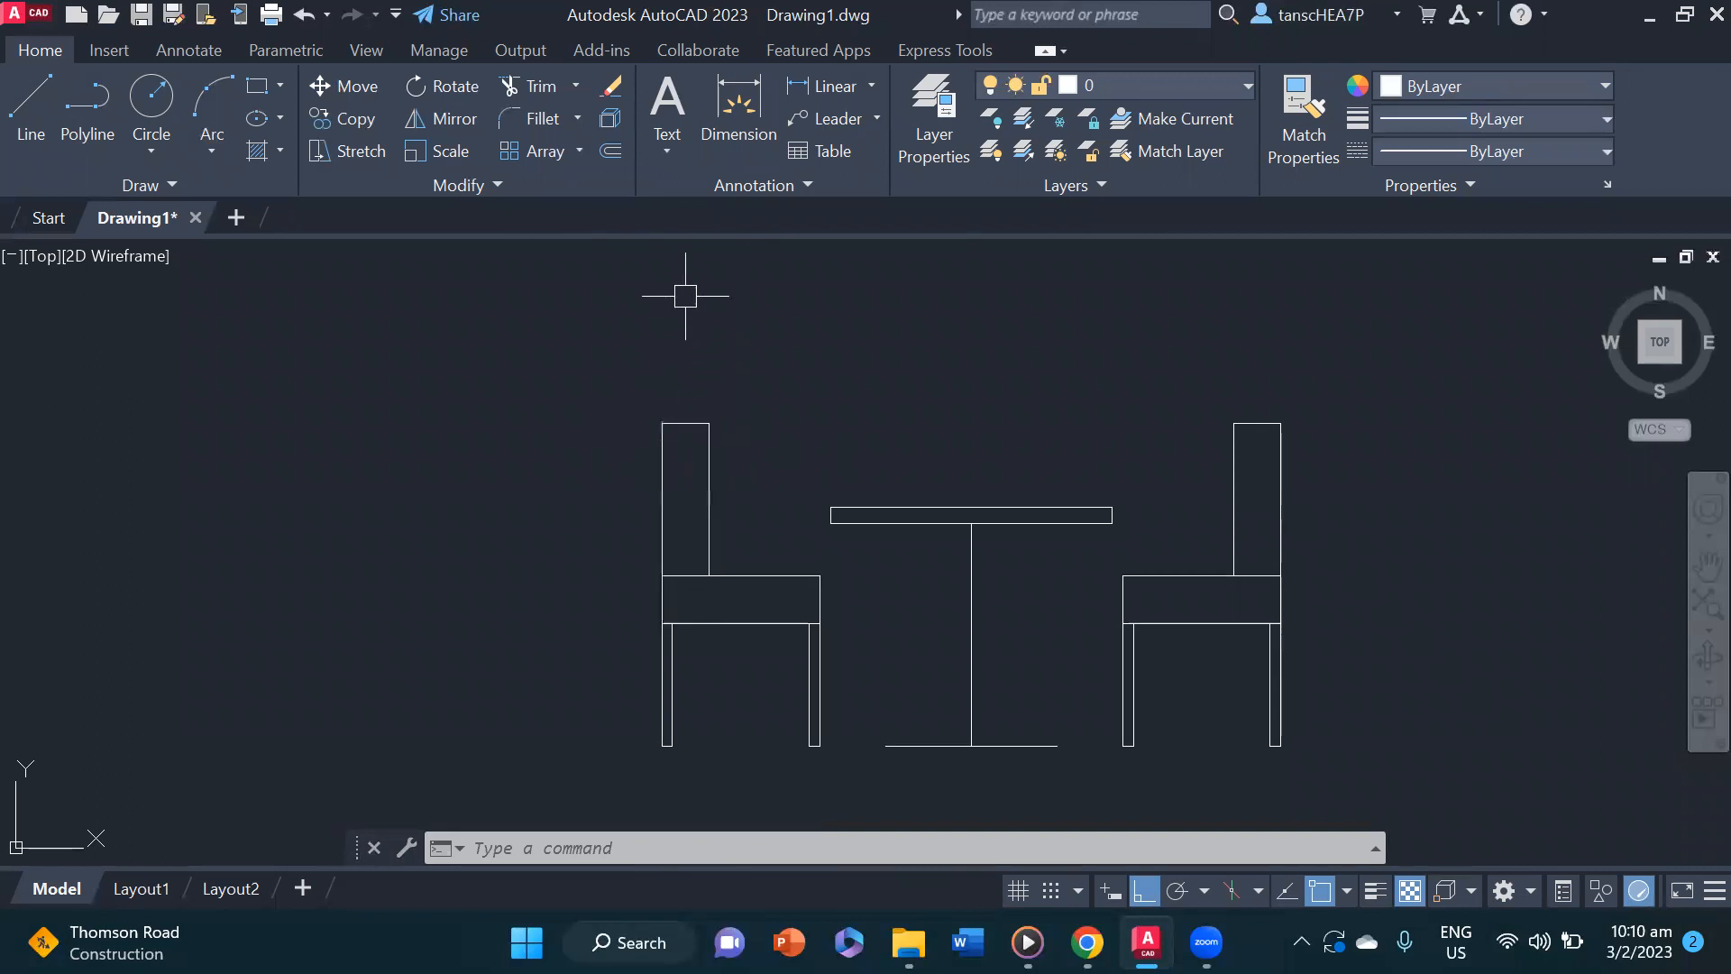
pyautogui.scroll(2, 688, 411)
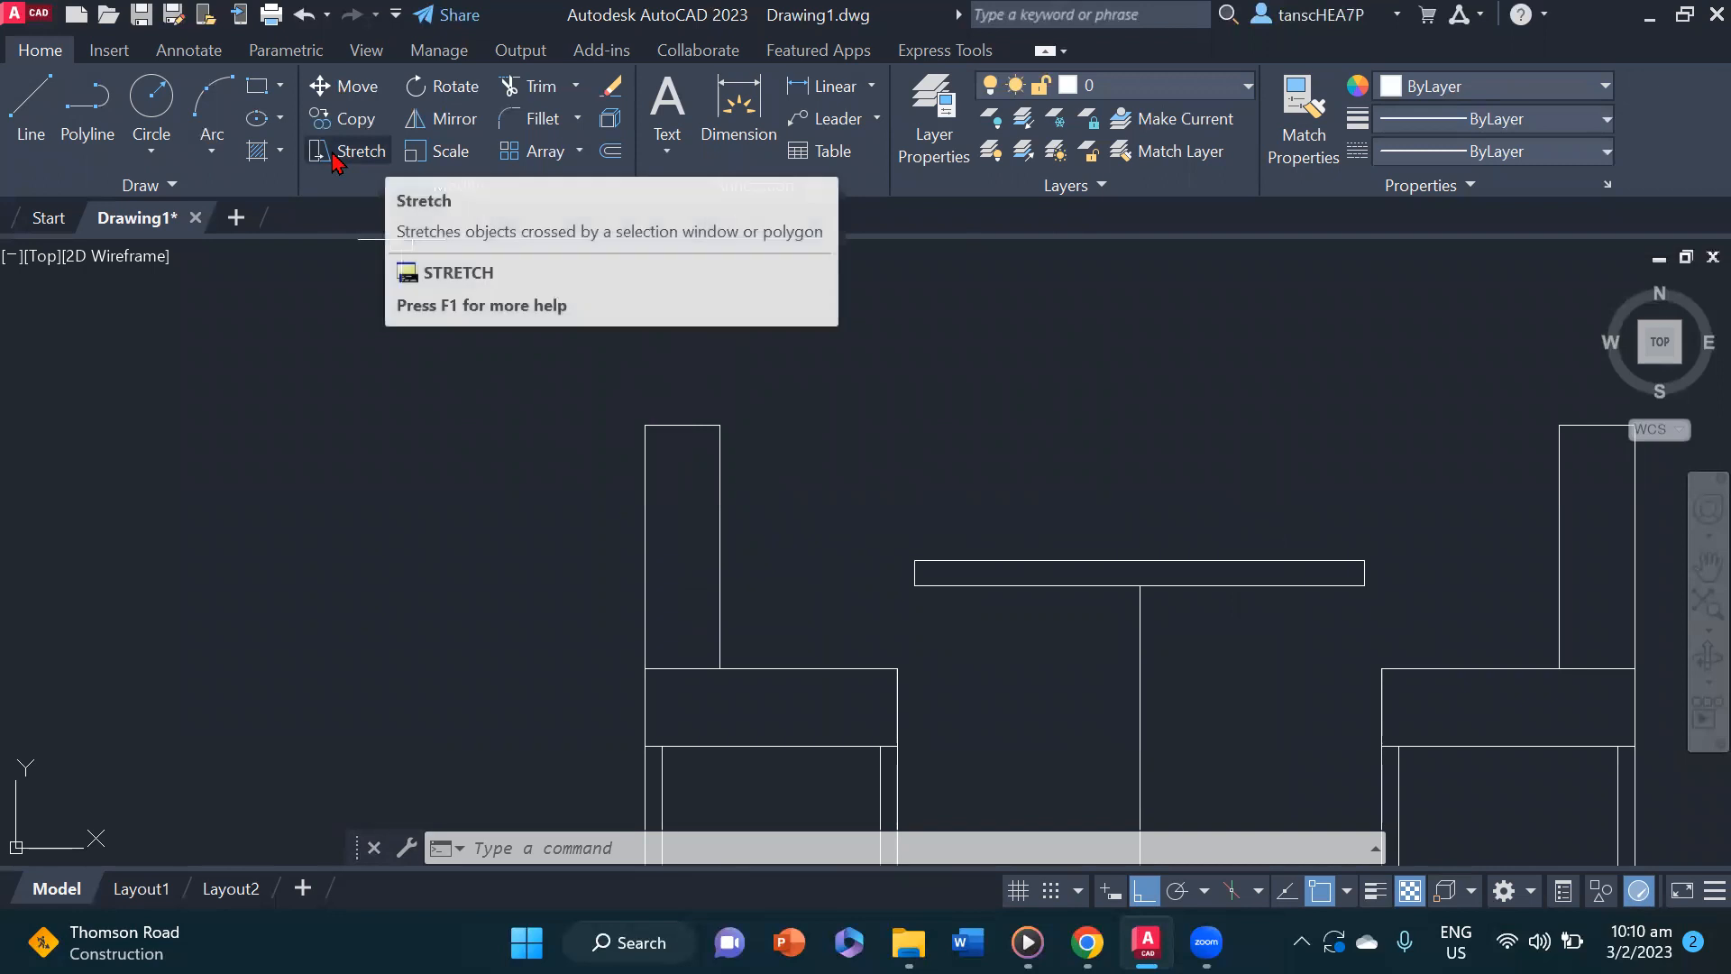
# - Stretch the tops of both chair backs straight up by about 750 units, using a crossing selection and the first chair's top-left corner as base point
pyautogui.click(361, 155)
pyautogui.scroll(-2, 572, 446)
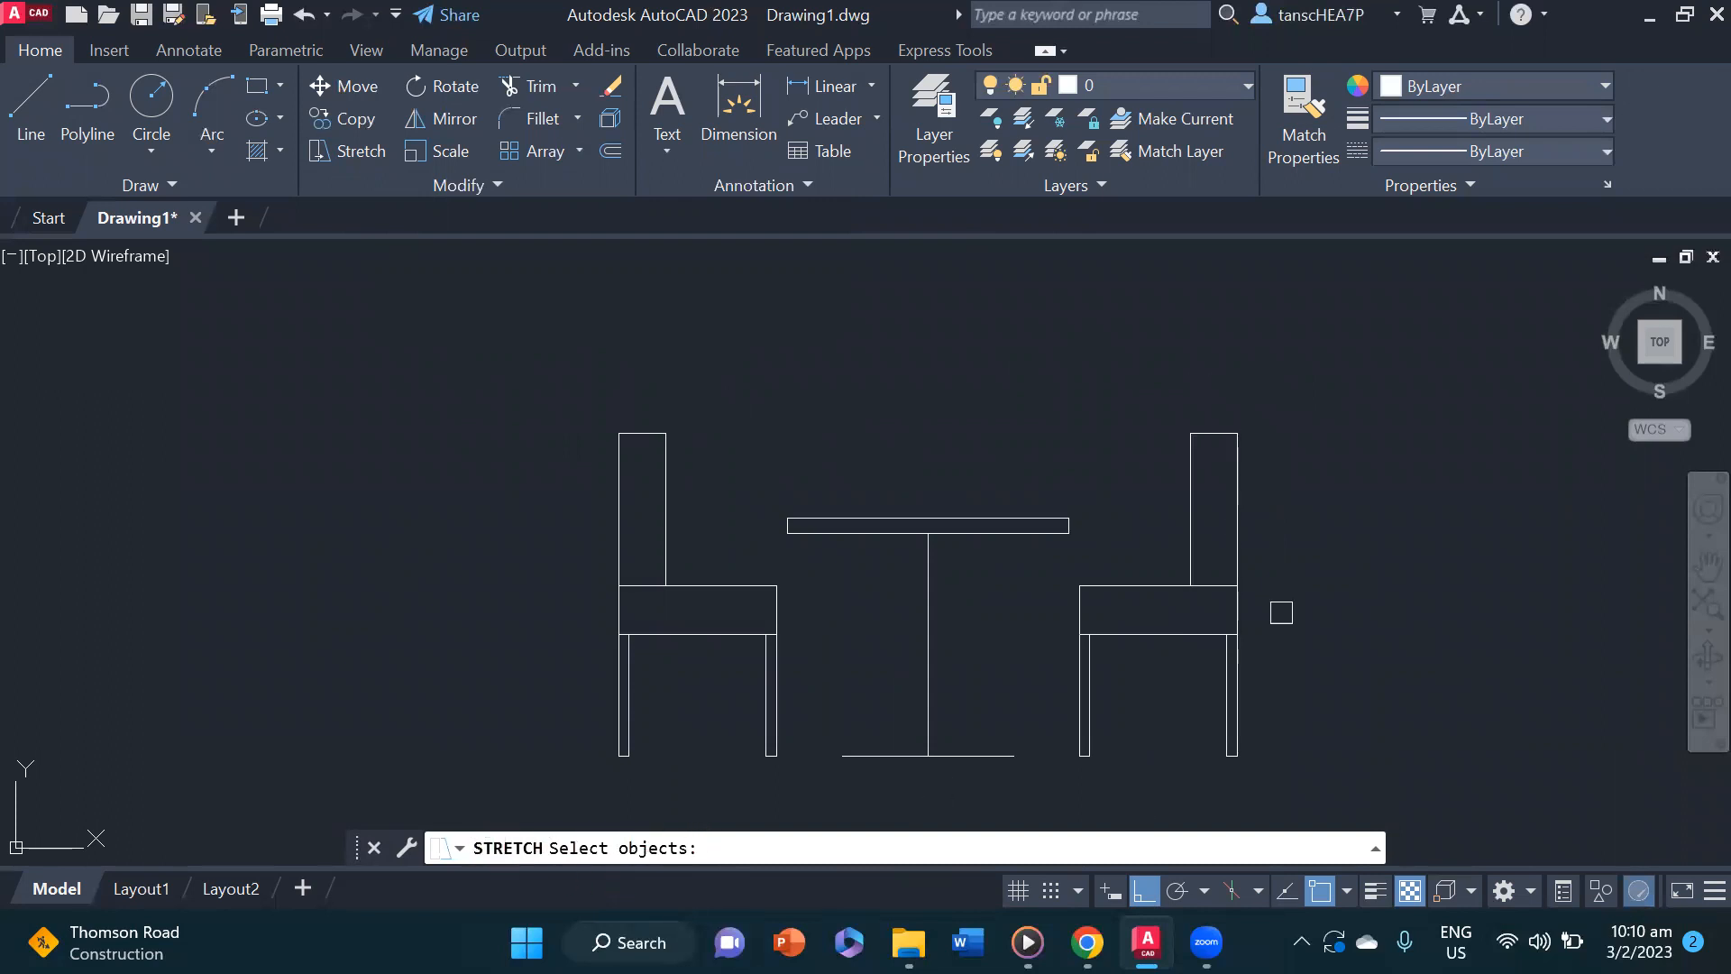
pyautogui.scroll(-3, 1262, 356)
pyautogui.click(1262, 356)
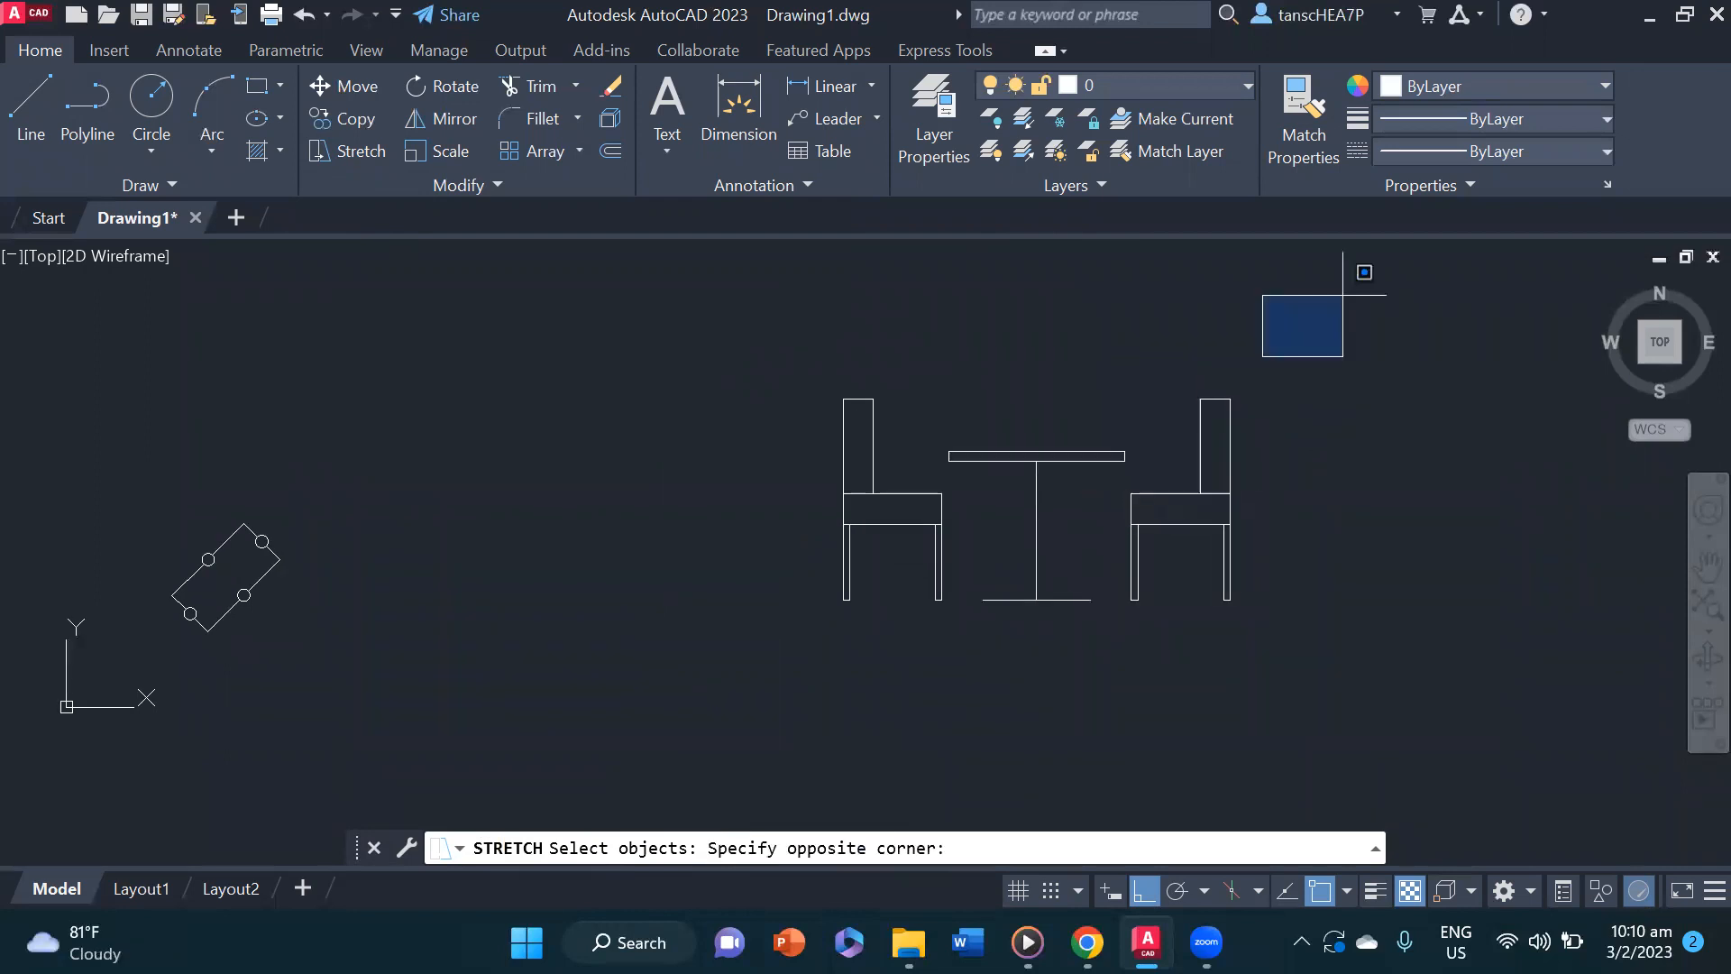
pyautogui.click(1358, 265)
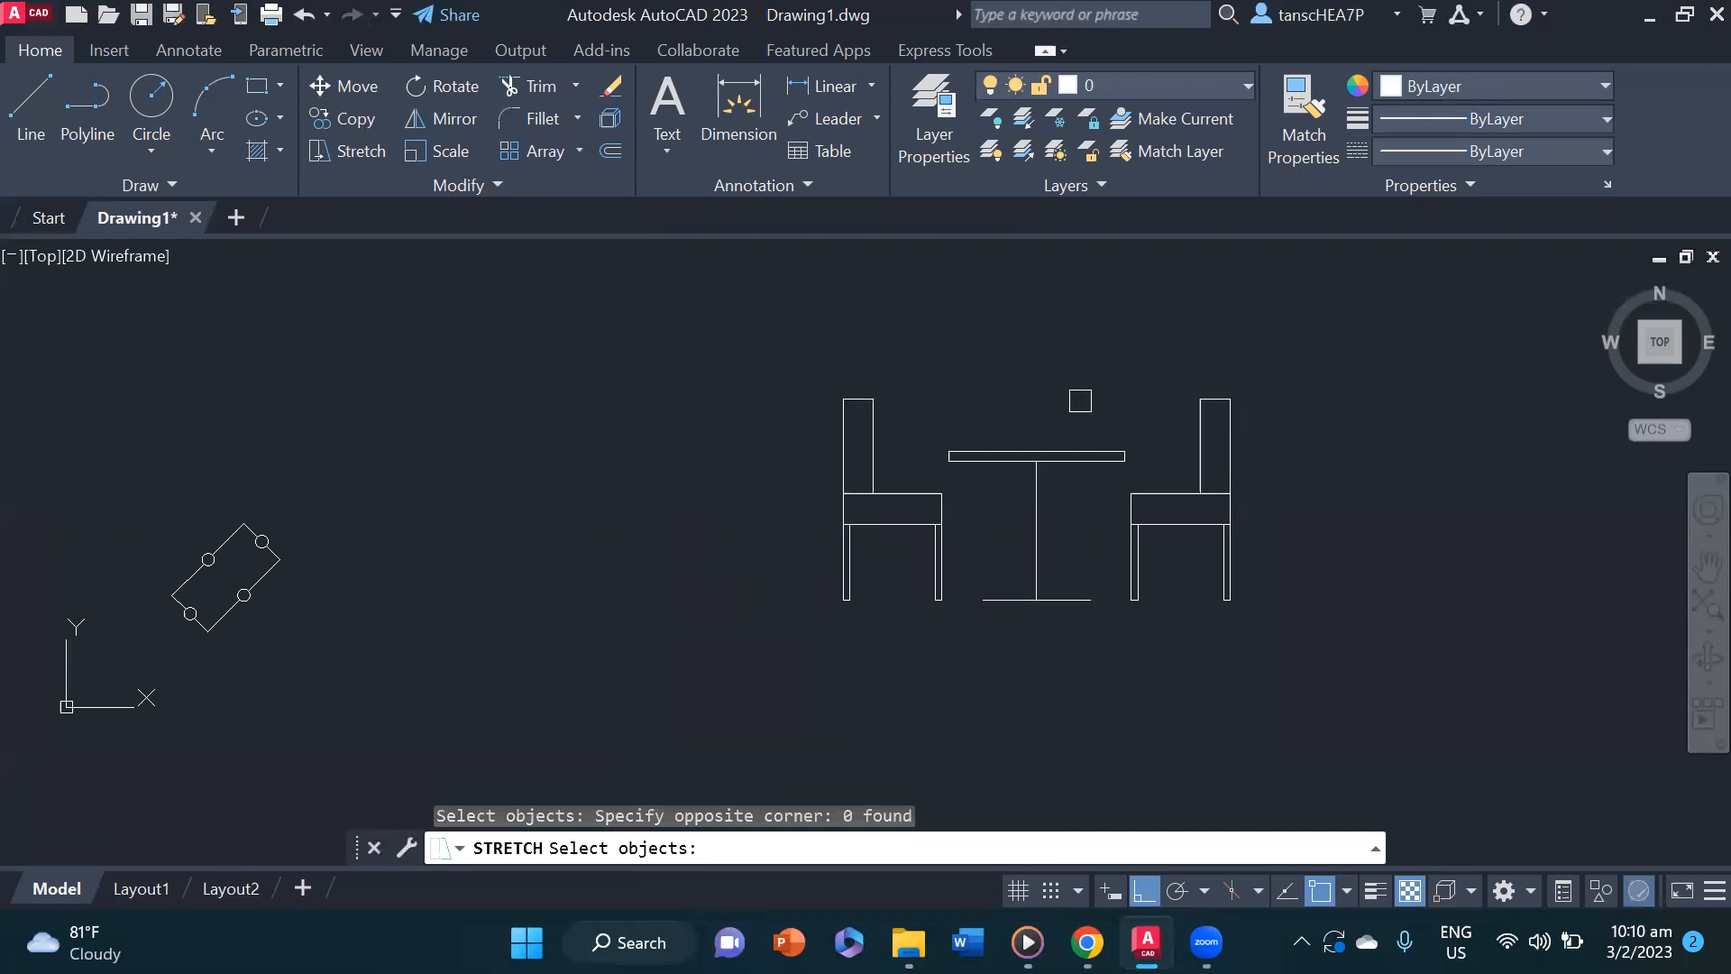
pyautogui.click(1310, 360)
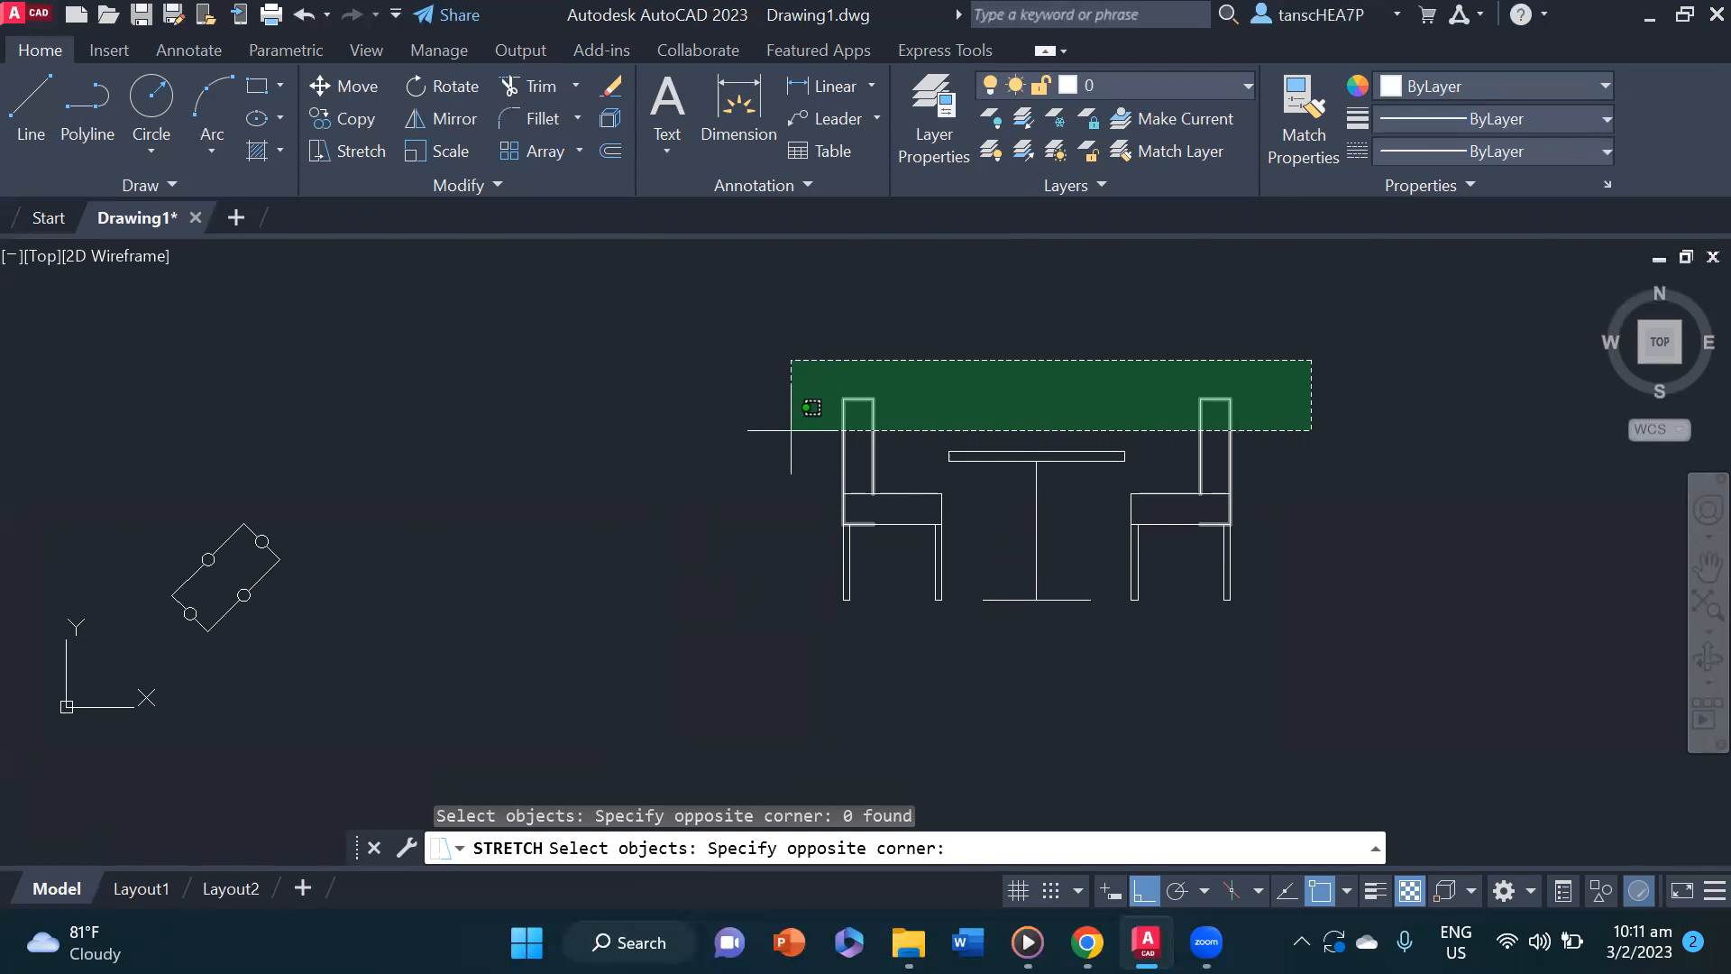
pyautogui.click(792, 430)
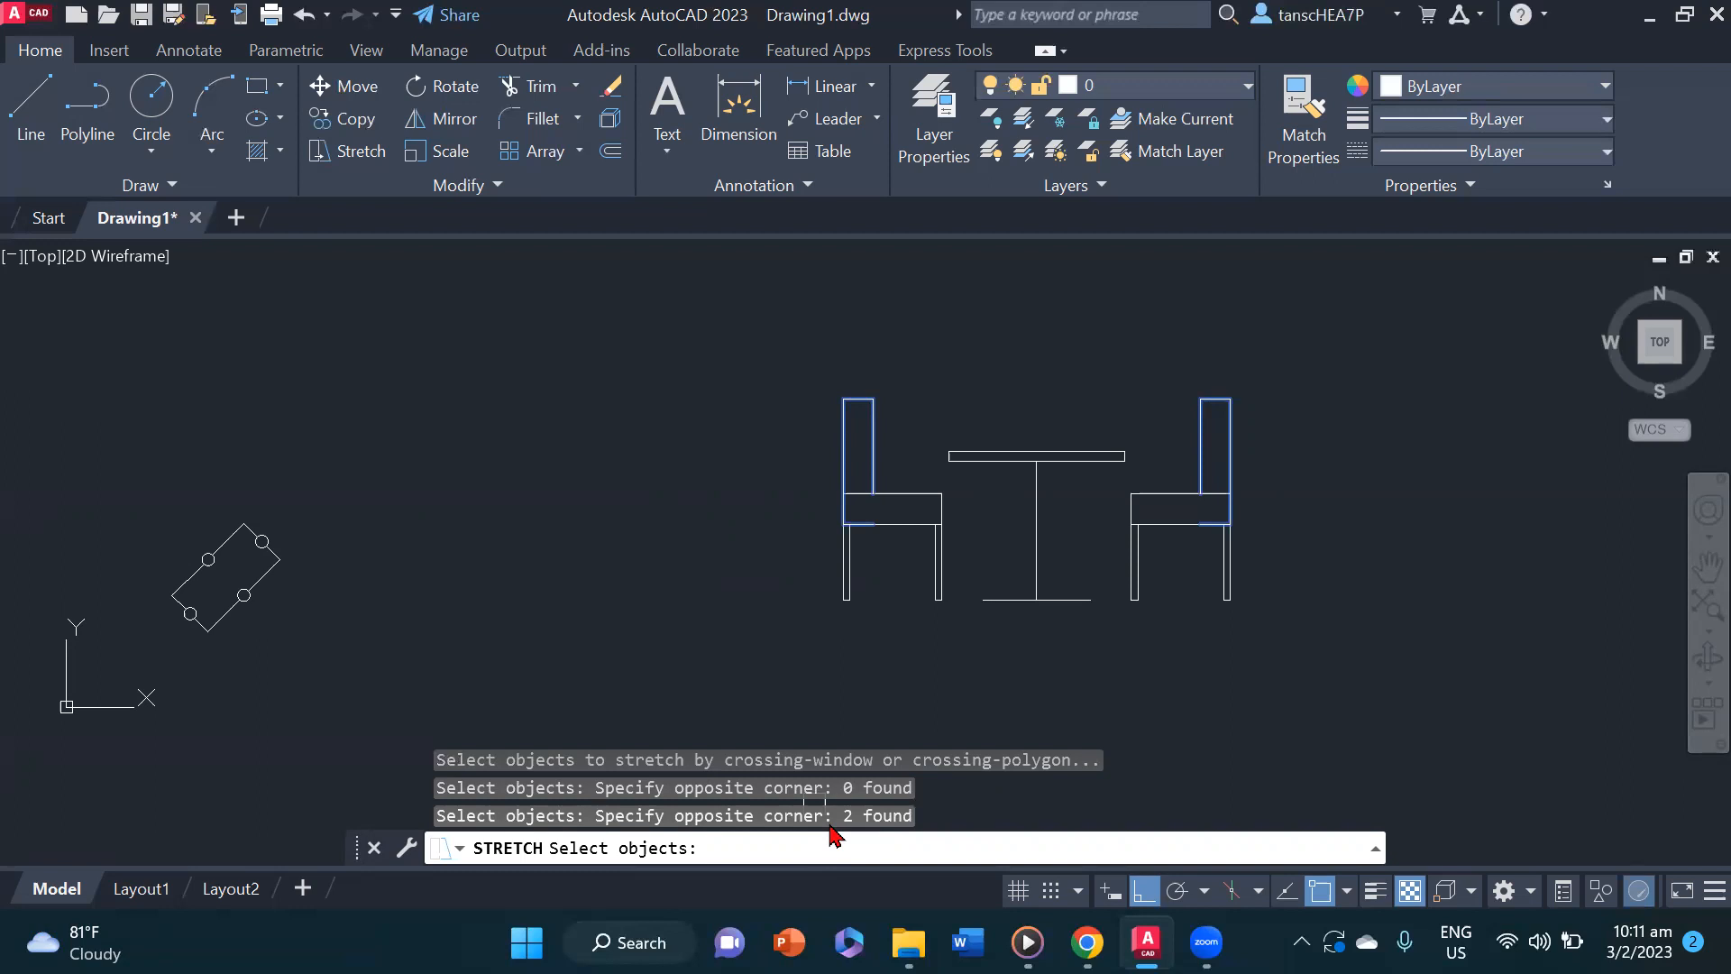
pyautogui.press('Return')
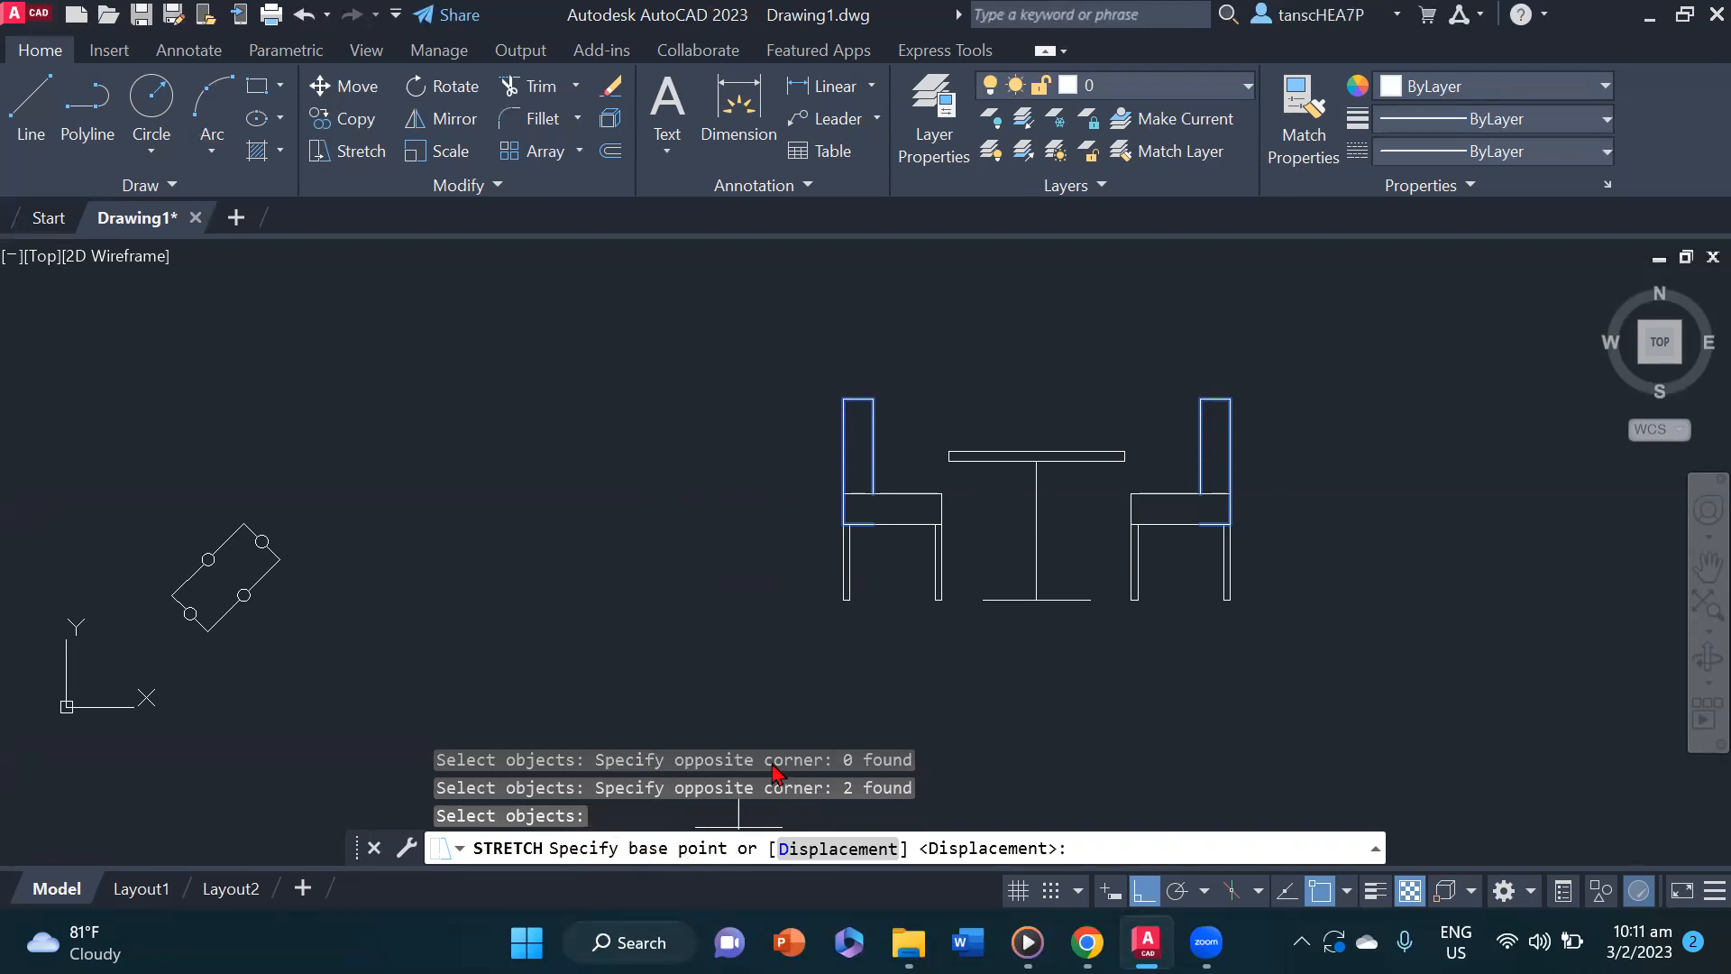
pyautogui.click(843, 398)
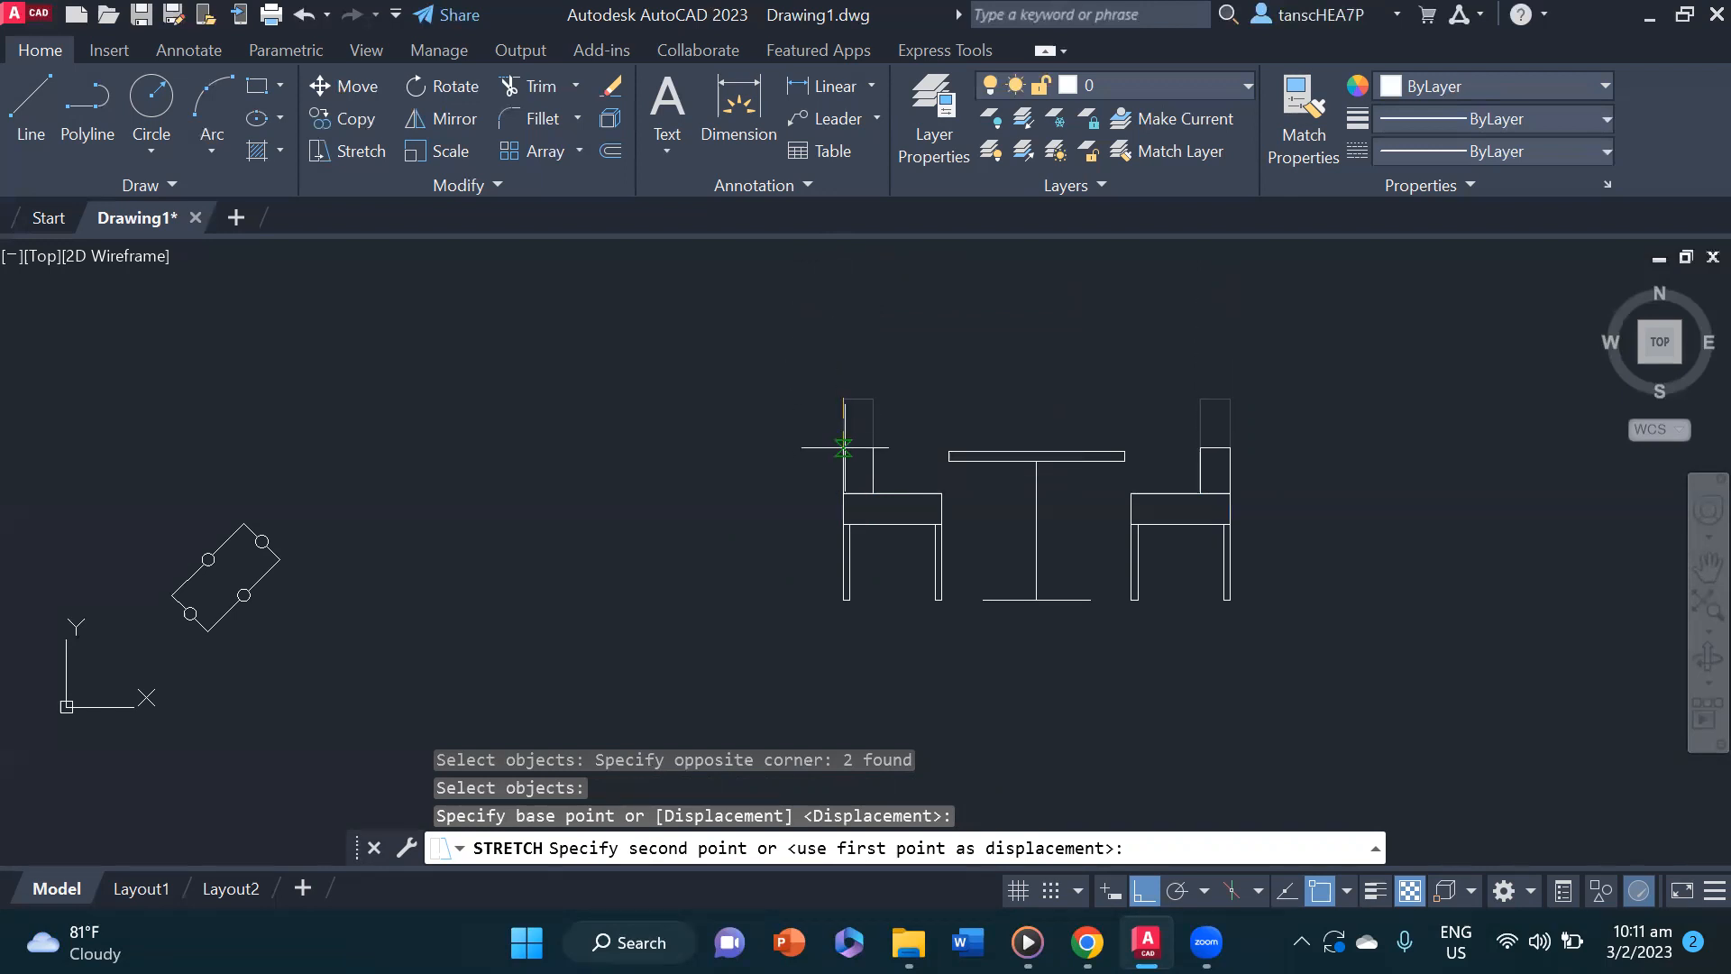
pyautogui.moveTo(841, 342); pyautogui.dragTo(838, 449, button='middle')
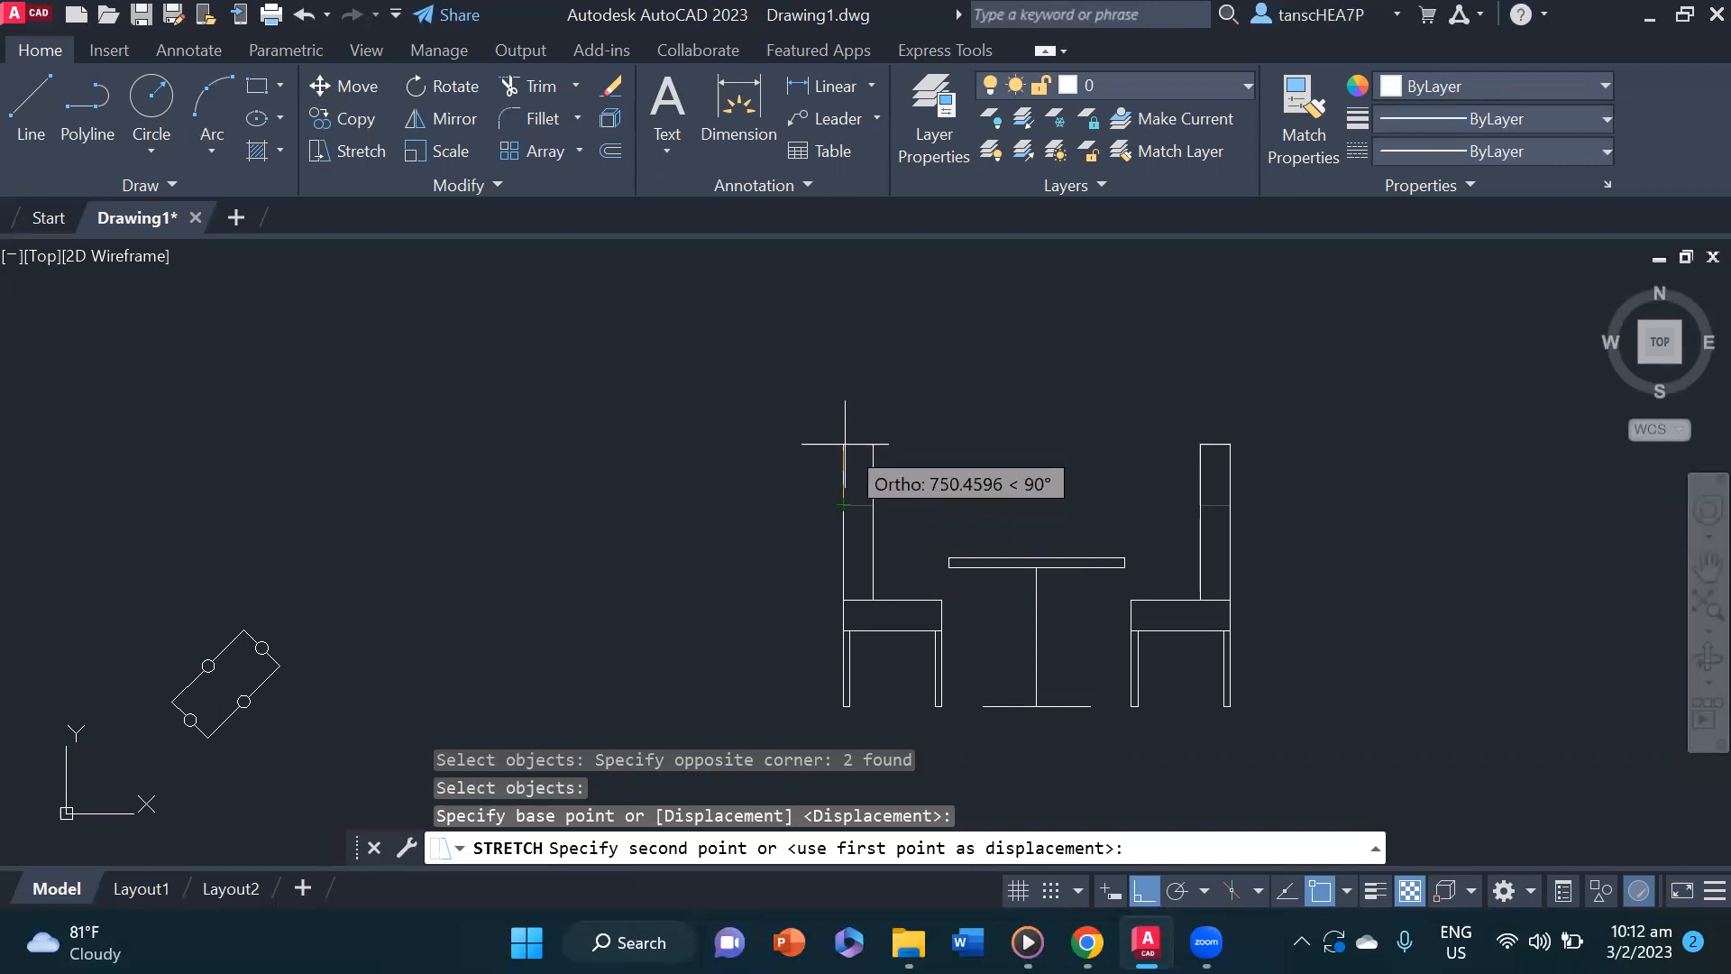
pyautogui.click(845, 443)
pyautogui.moveTo(1110, 545); pyautogui.dragTo(1099, 371, button='middle')
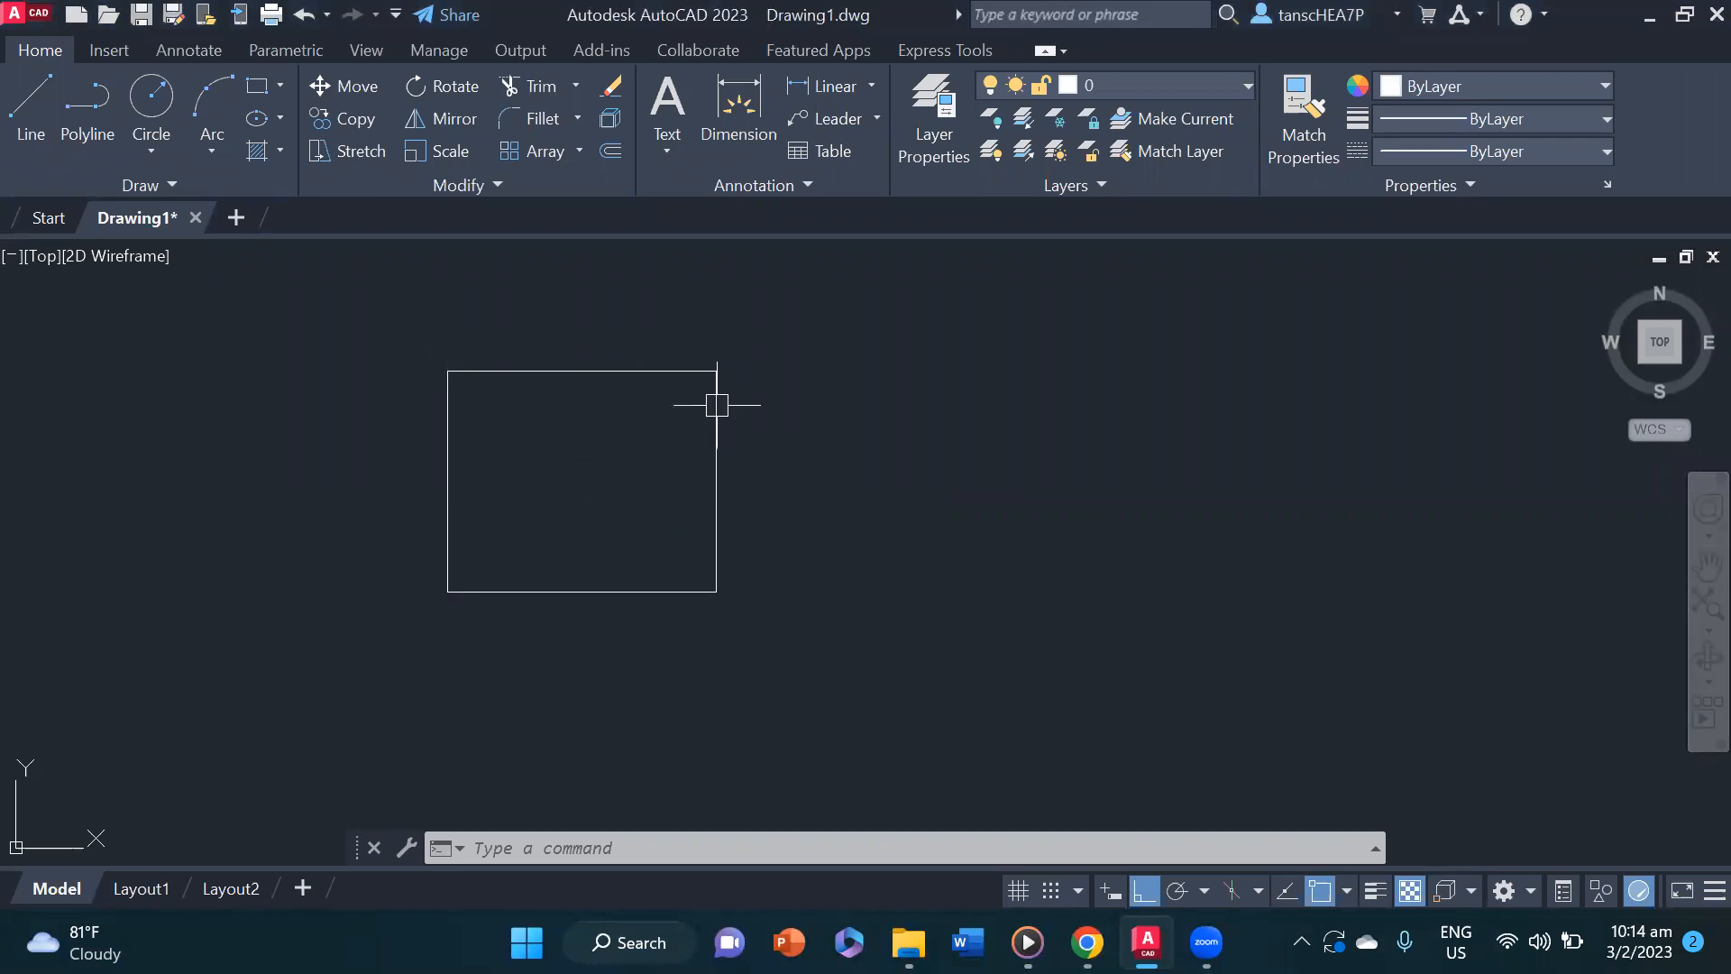
# - Fillet the upper-left corner of the rectangle with a radius of 15
pyautogui.moveTo(538, 475); pyautogui.dragTo(630, 445, button='middle')
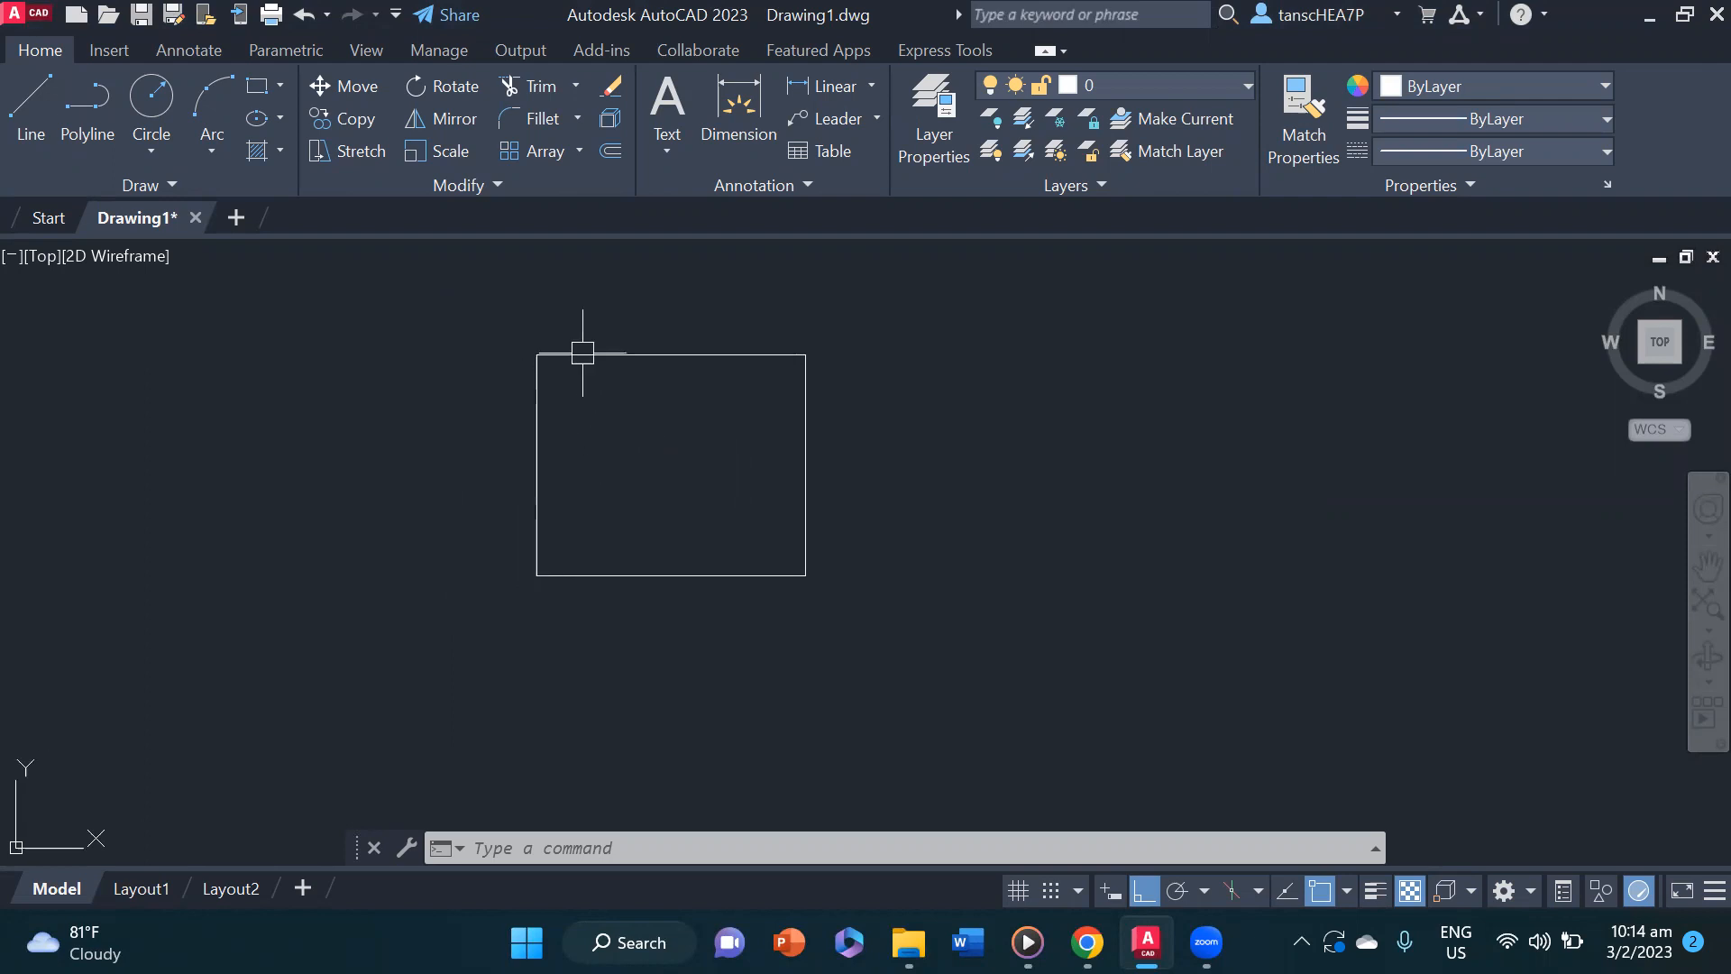
pyautogui.scroll(4, 566, 360)
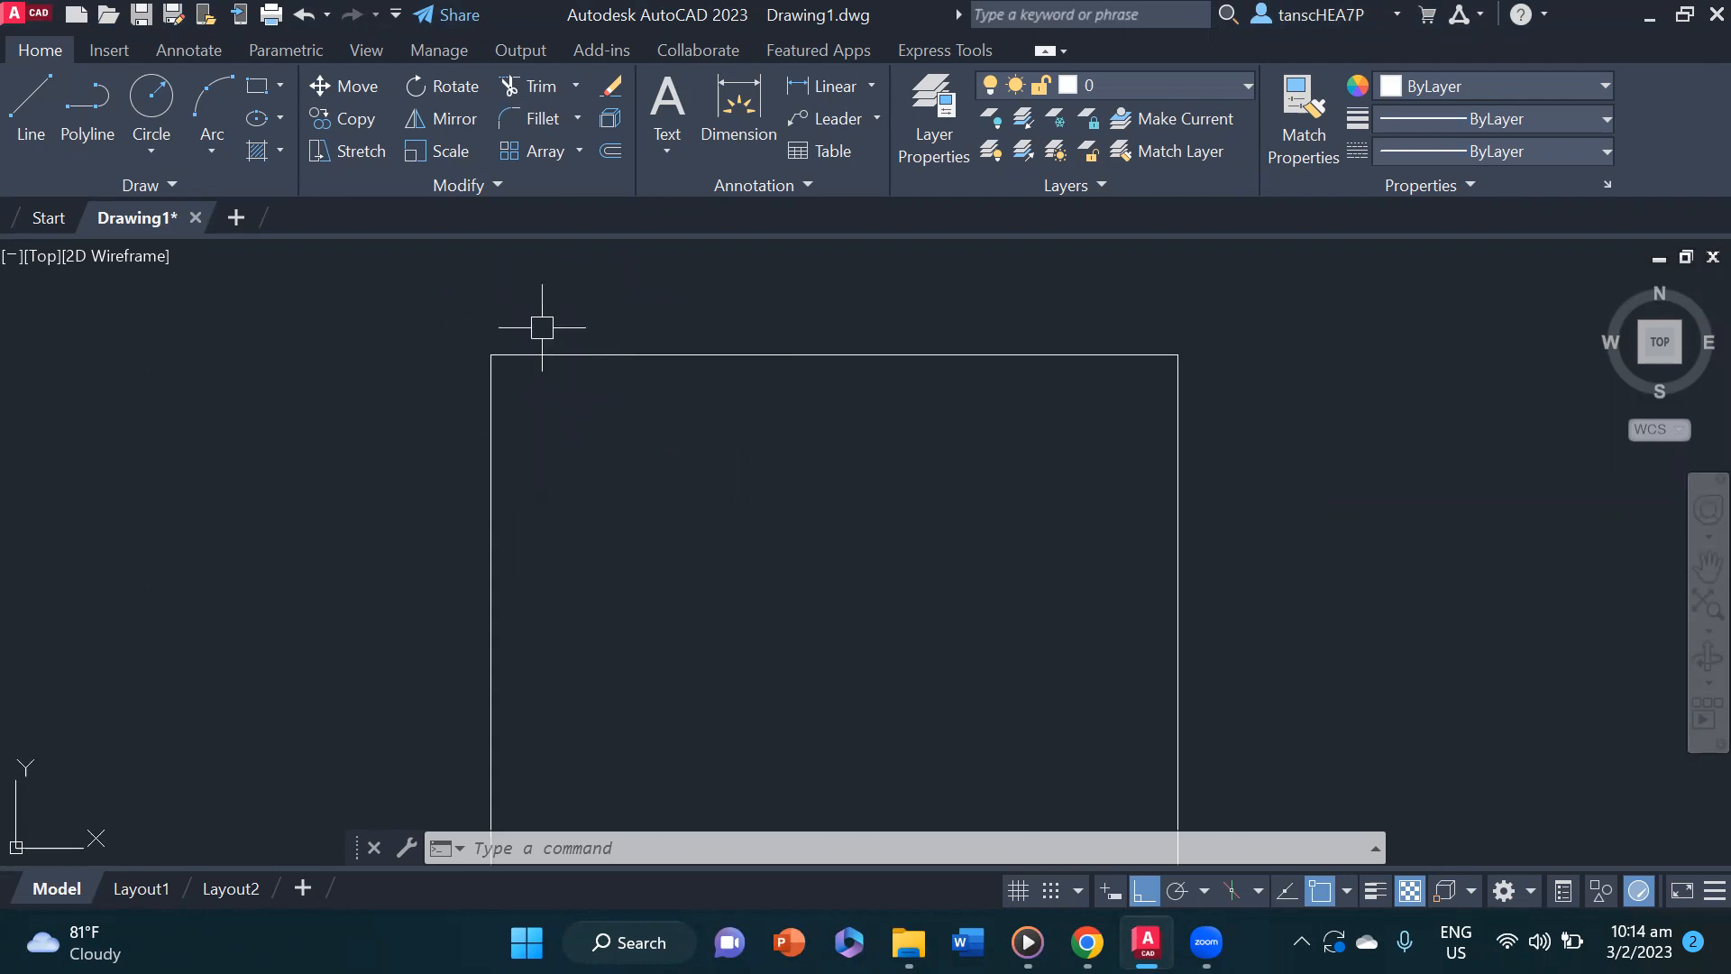
pyautogui.scroll(-2, 480, 409)
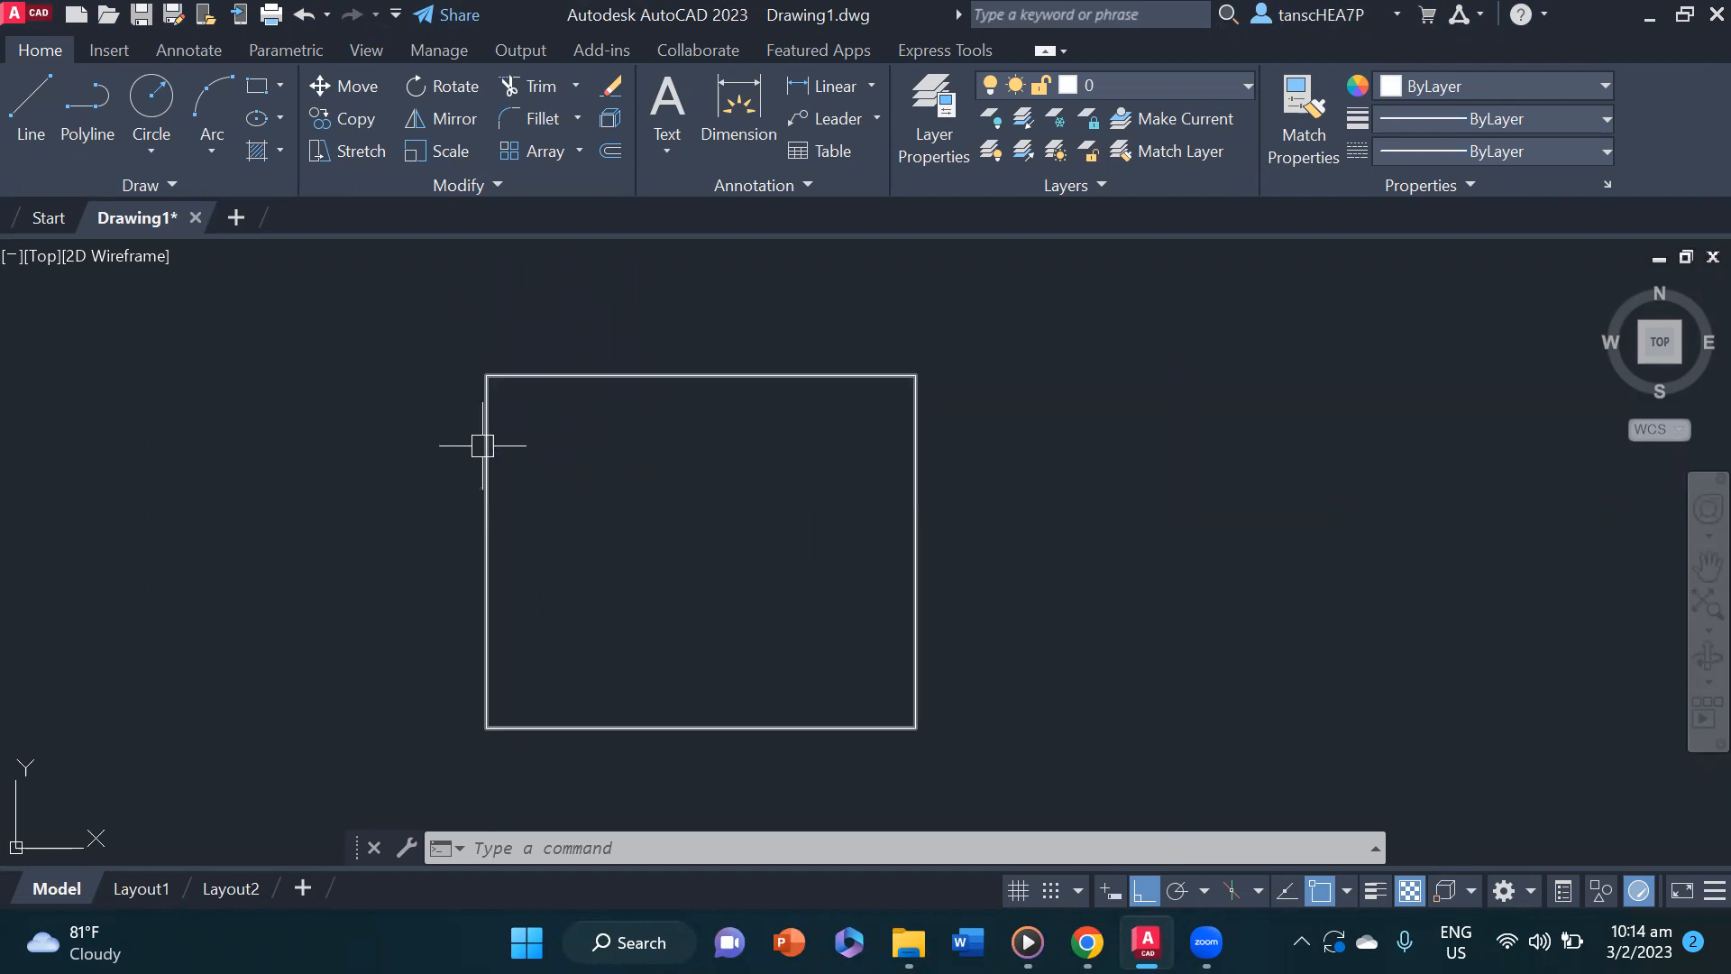
pyautogui.moveTo(629, 448); pyautogui.dragTo(654, 422, button='middle')
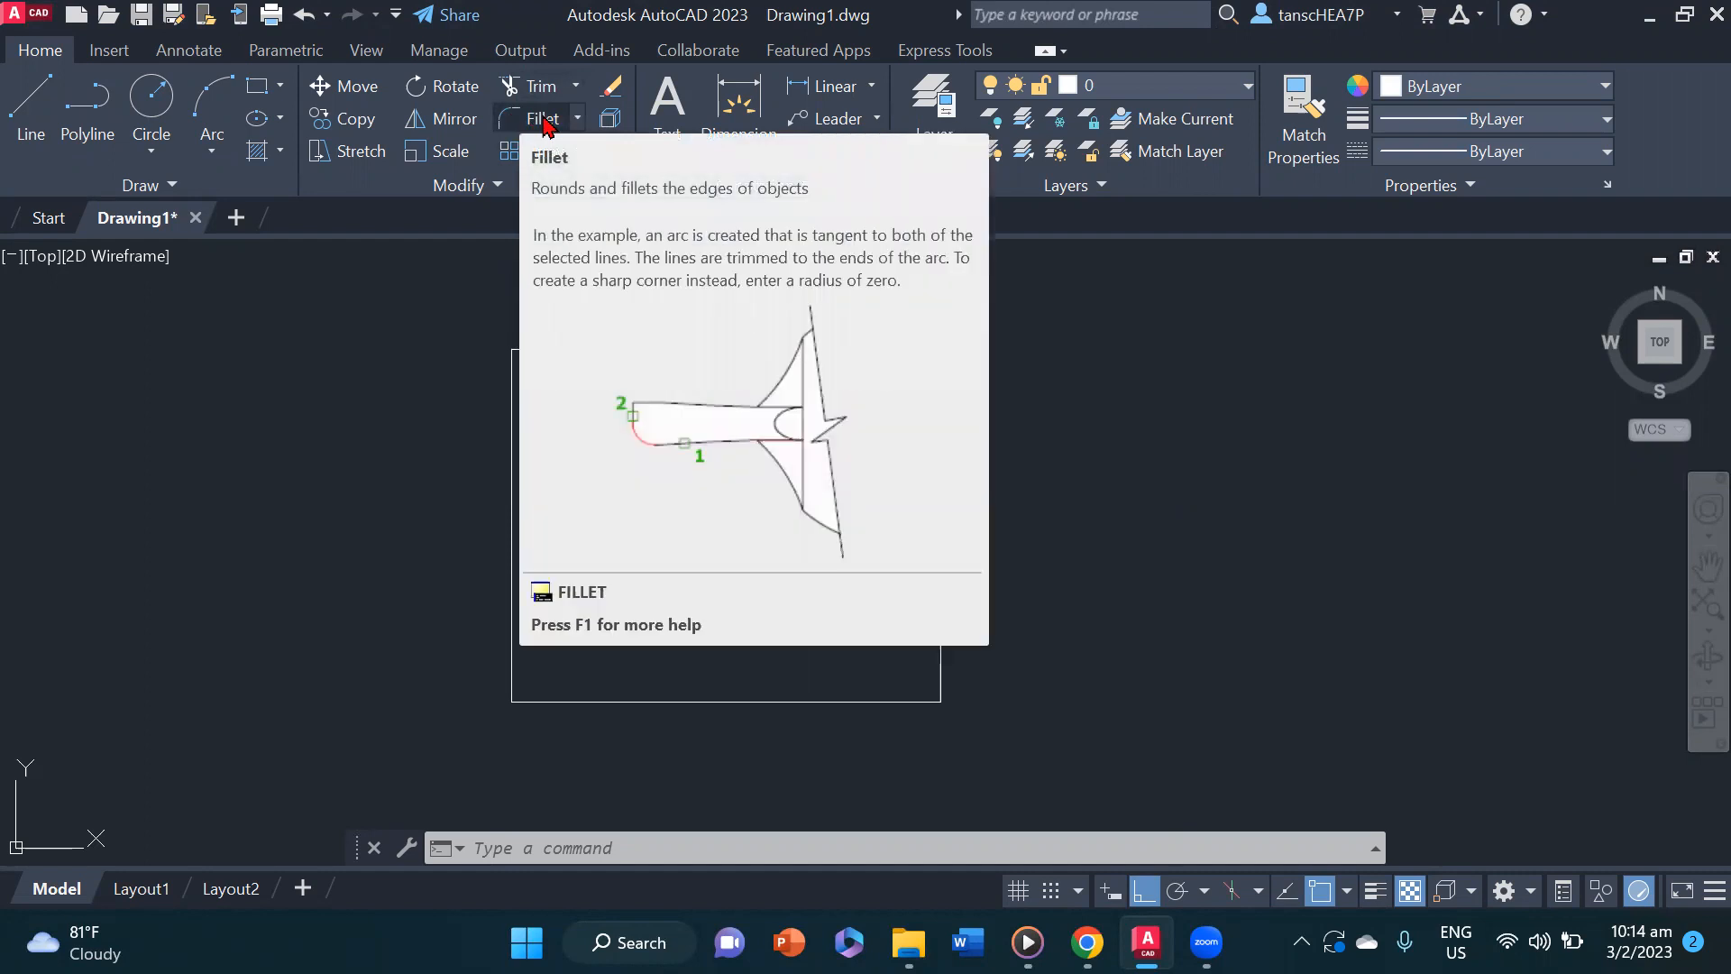
pyautogui.click(542, 120)
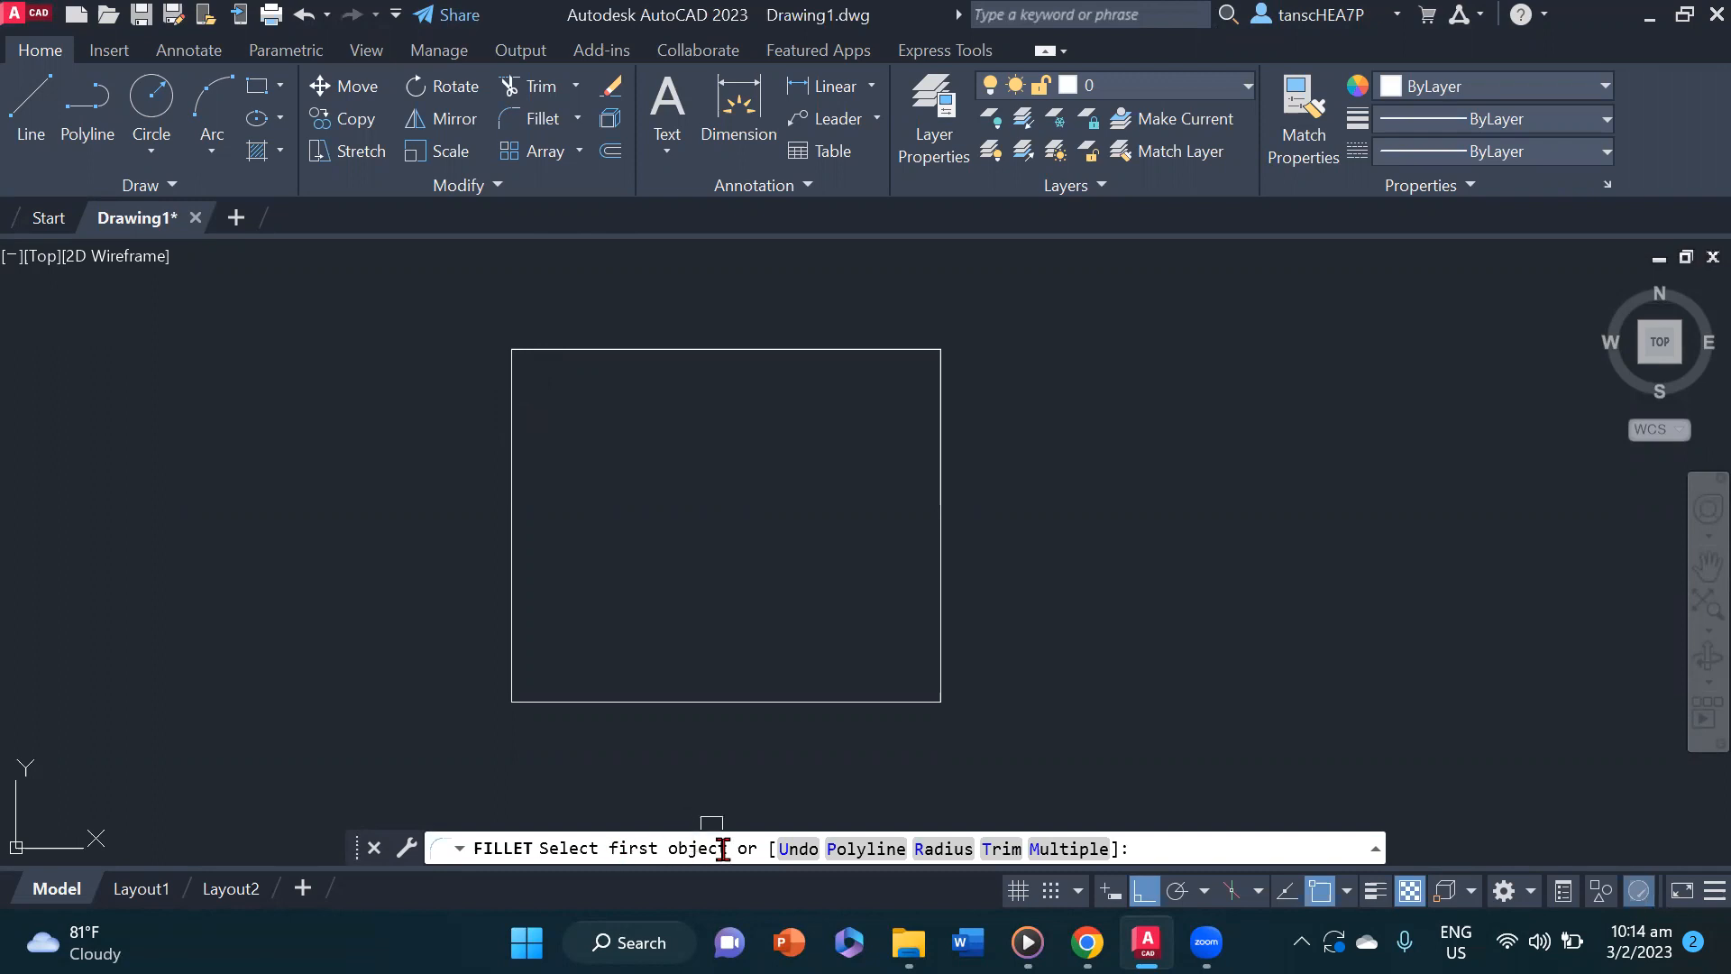
pyautogui.click(941, 850)
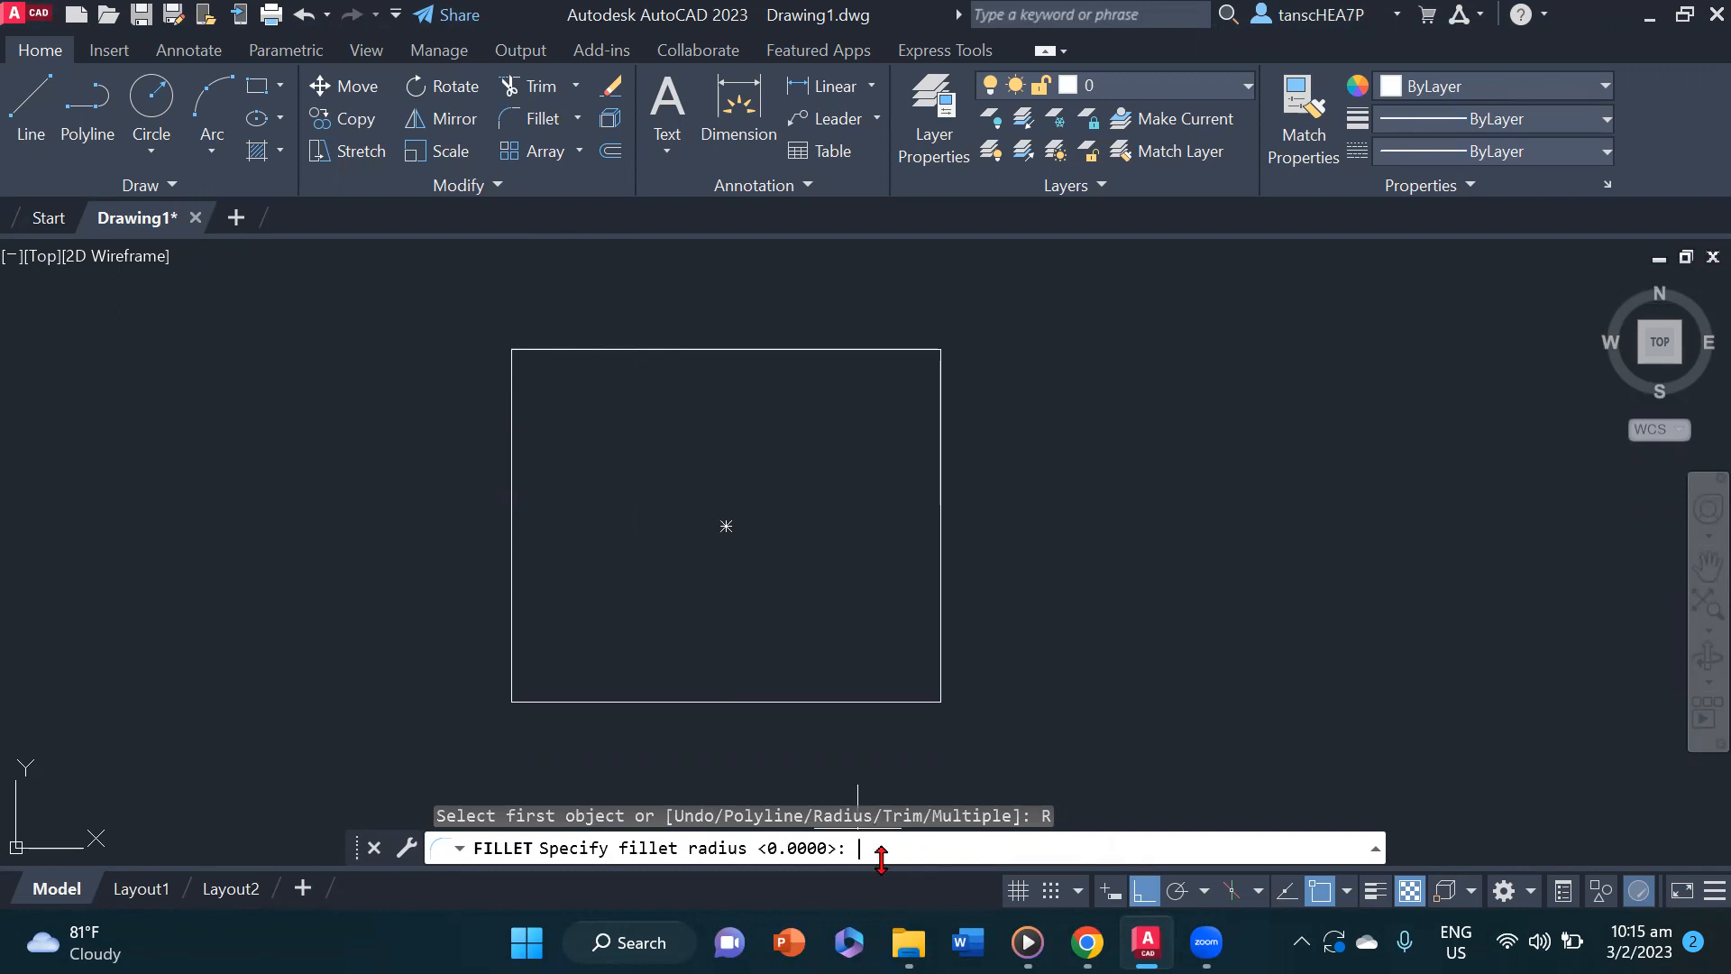
pyautogui.press('Return')
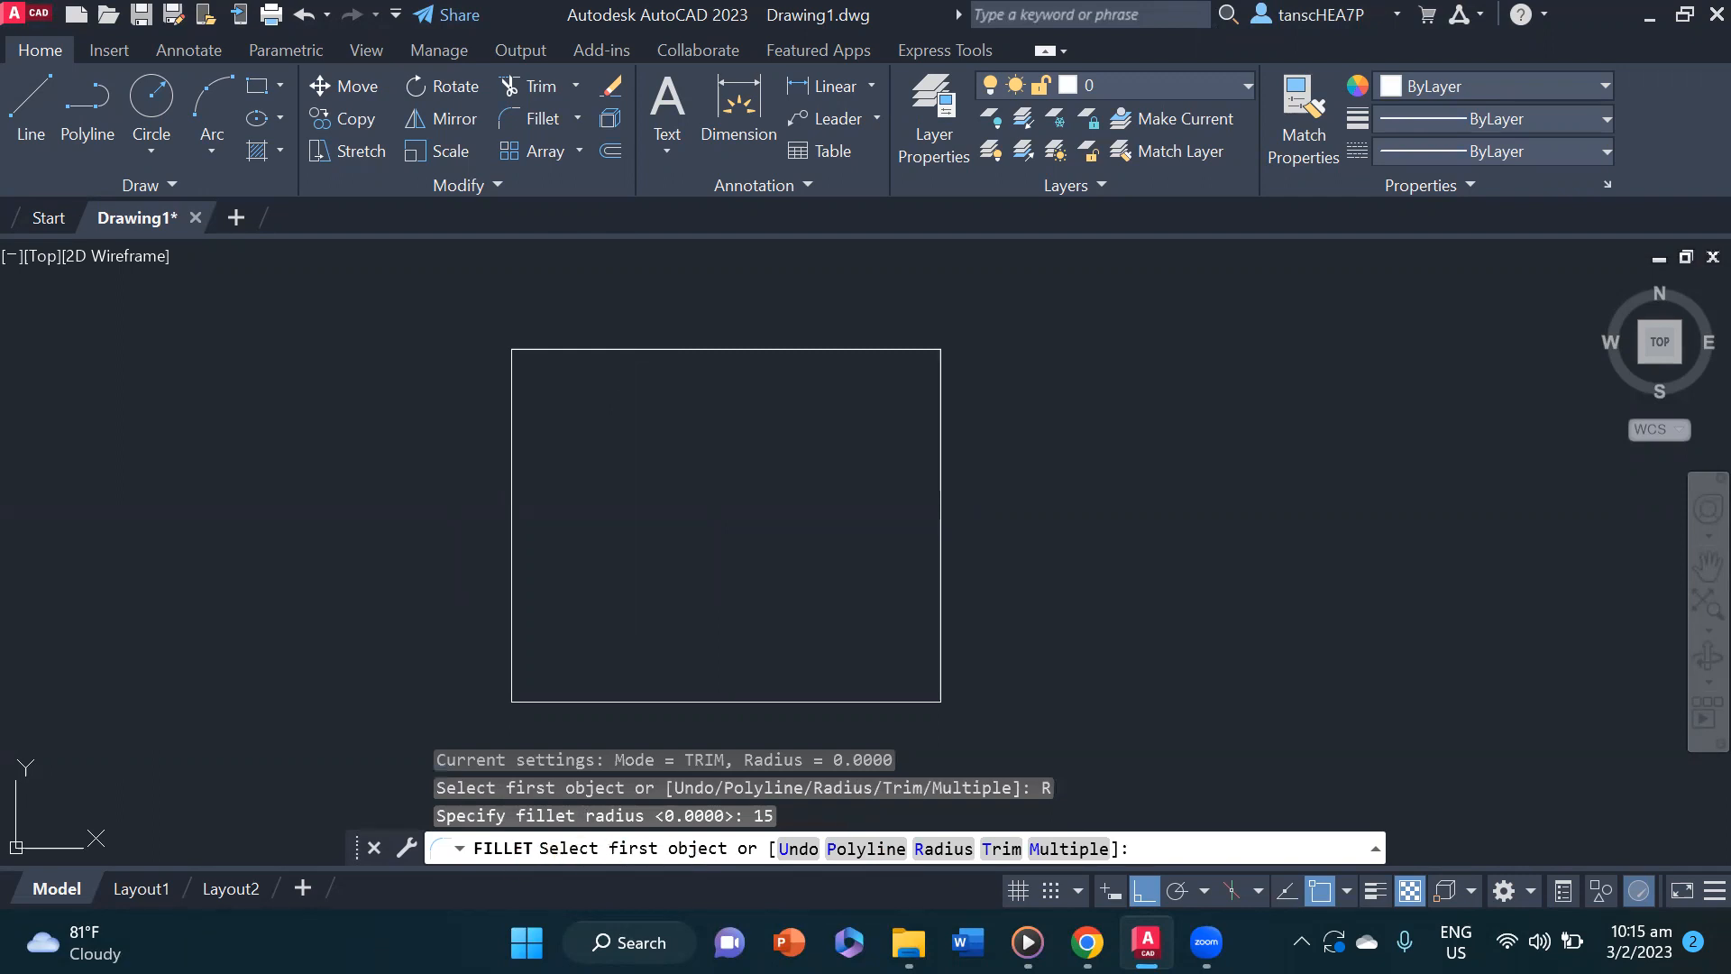
pyautogui.click(559, 350)
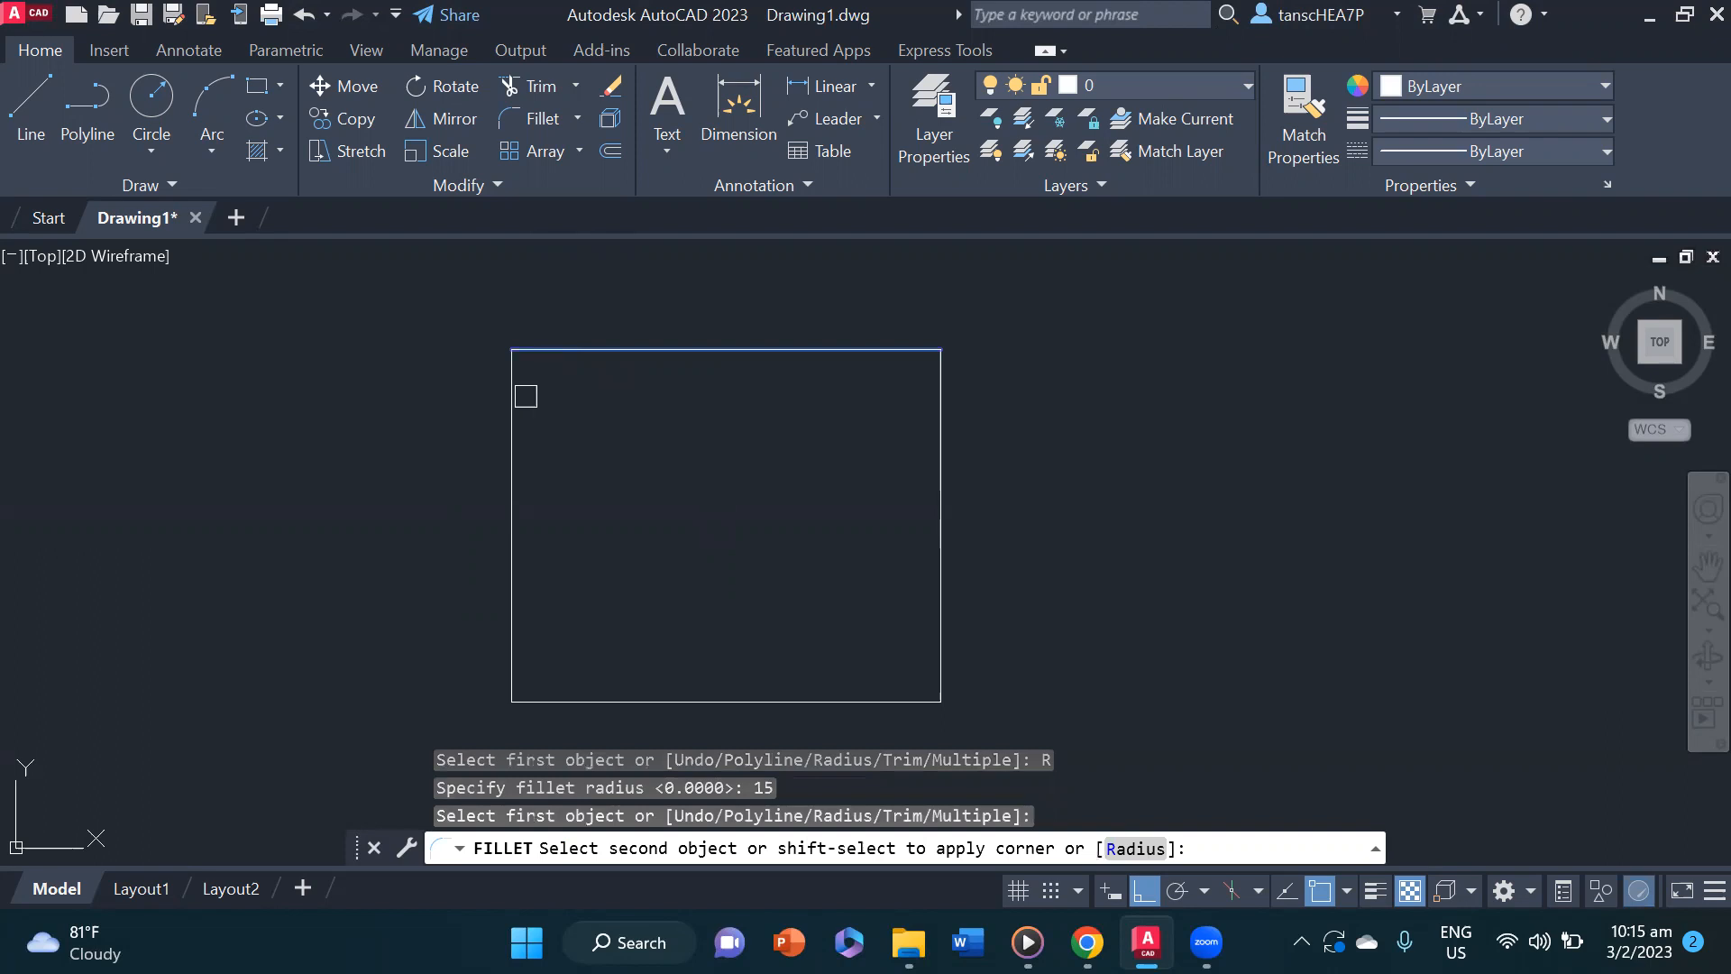
pyautogui.click(517, 418)
pyautogui.scroll(5, 541, 379)
pyautogui.moveTo(498, 400); pyautogui.dragTo(470, 539, button='middle')
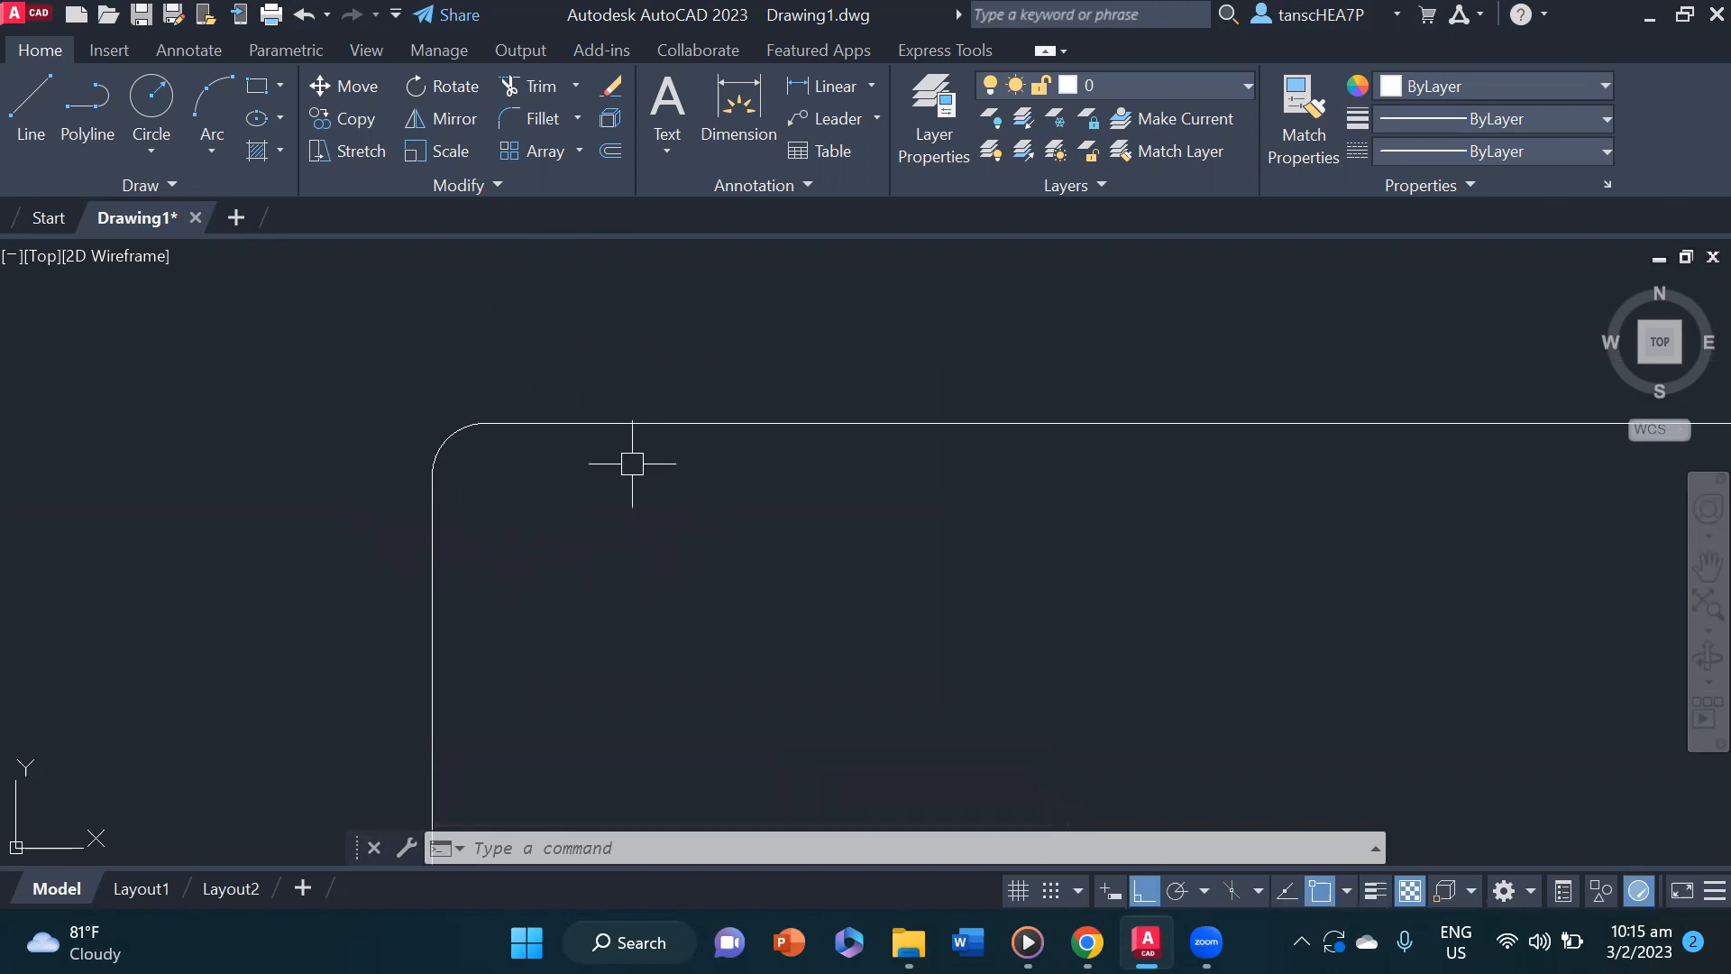
pyautogui.scroll(-3, 558, 505)
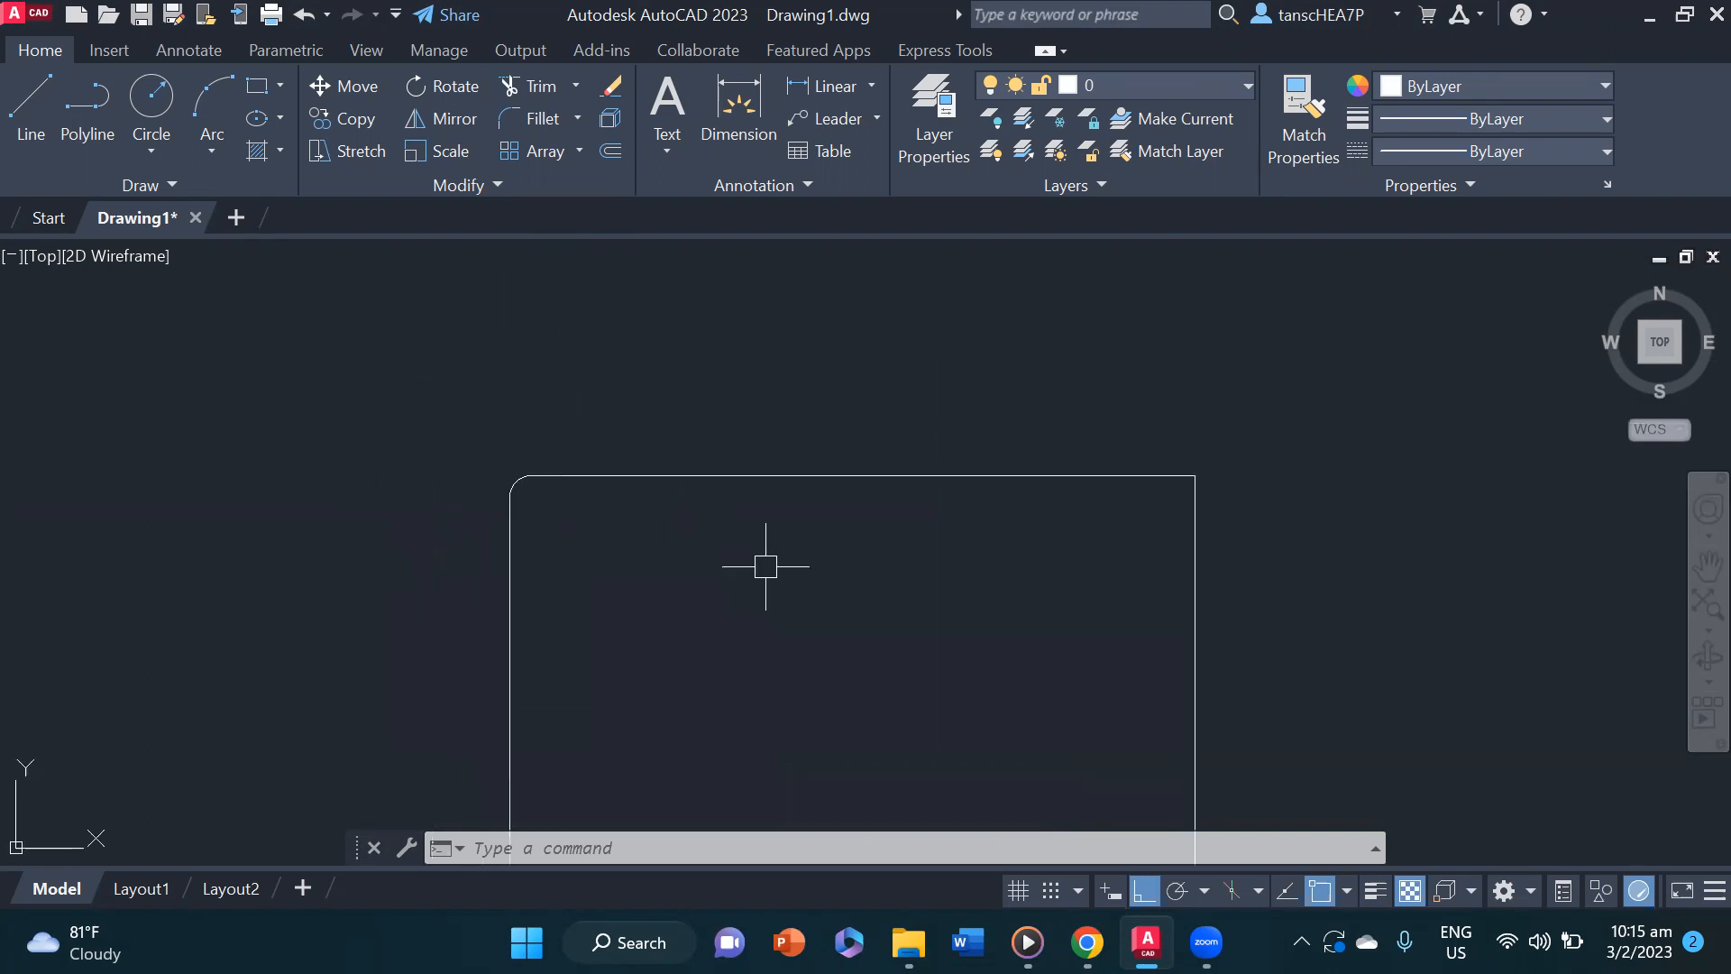
pyautogui.moveTo(761, 576); pyautogui.dragTo(707, 402, button='middle')
pyautogui.scroll(-2, 704, 405)
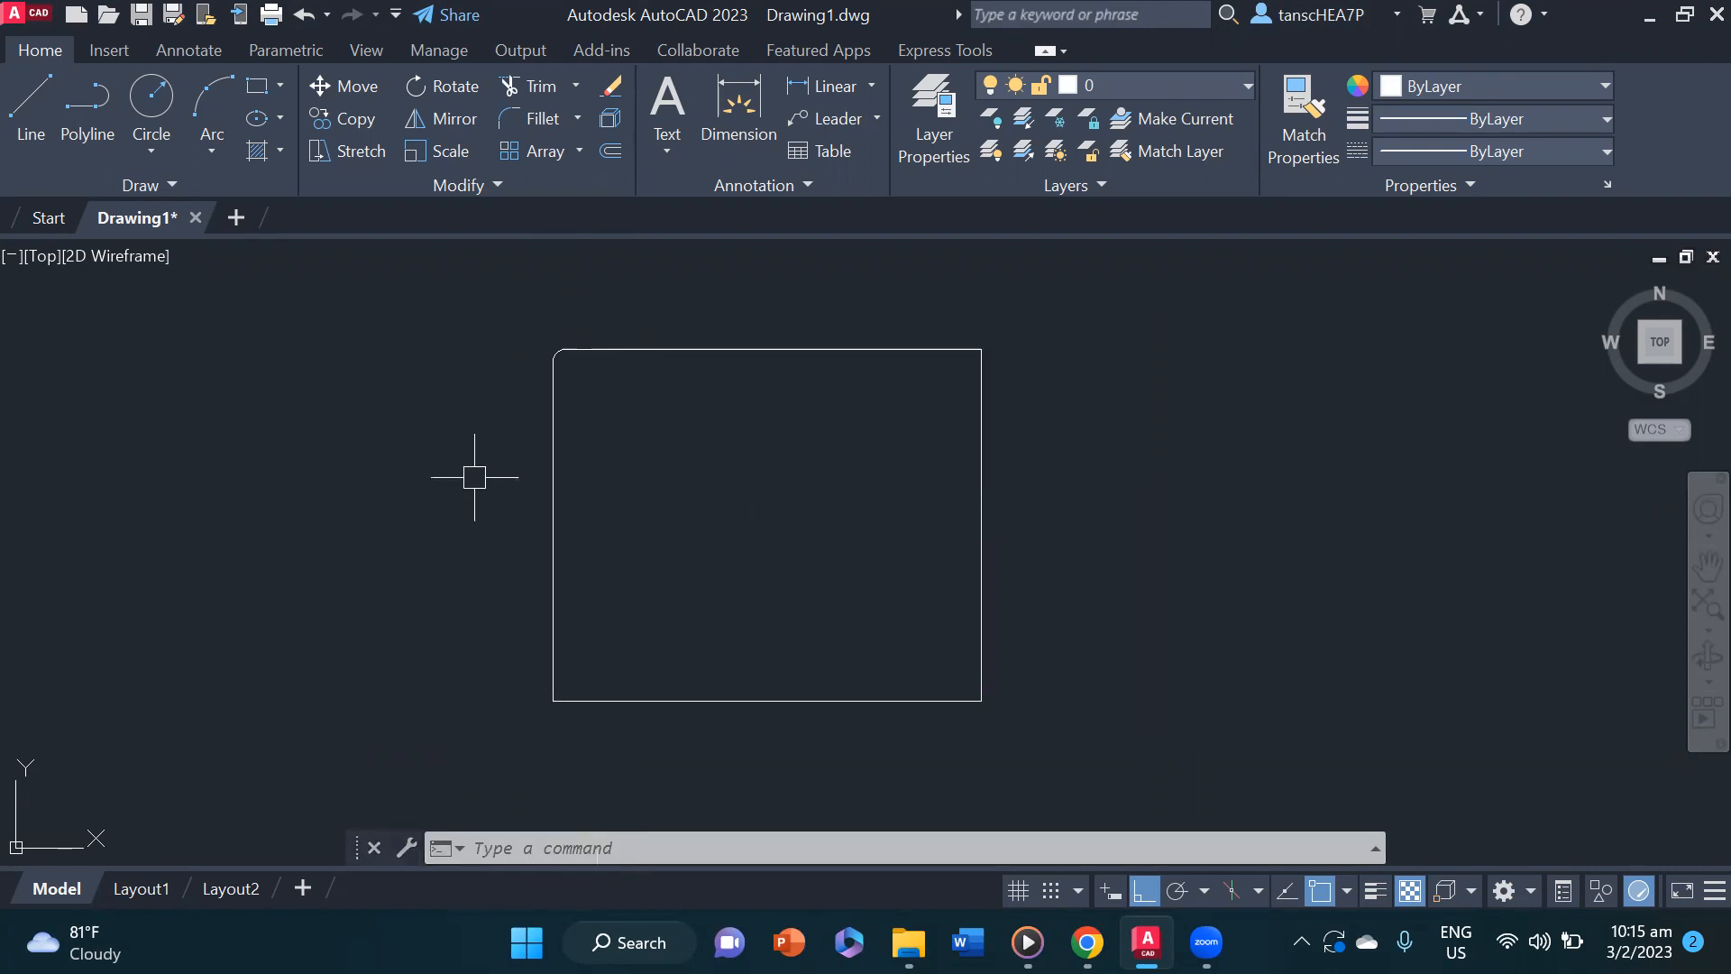
# - Fillet the rectangle's three remaining sharp corners with a radius of 25, using the Multiple option, and end the command
pyautogui.click(539, 118)
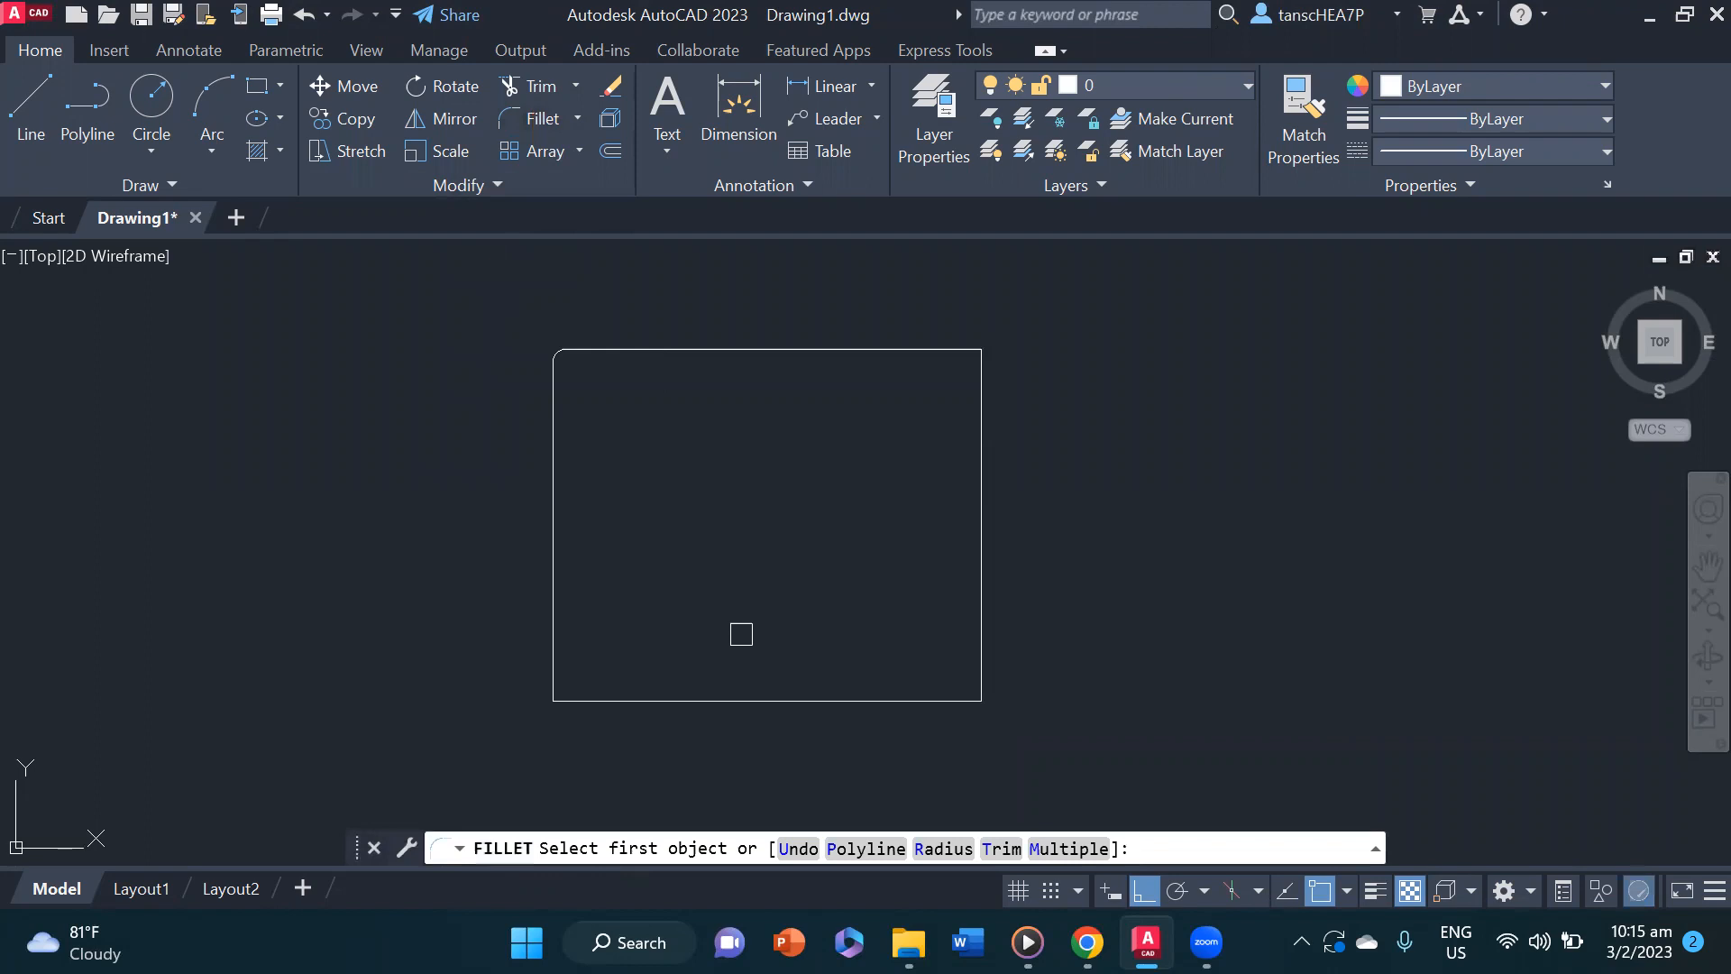
pyautogui.write('r')
pyautogui.press('Return')
pyautogui.write('25')
pyautogui.press('Return')
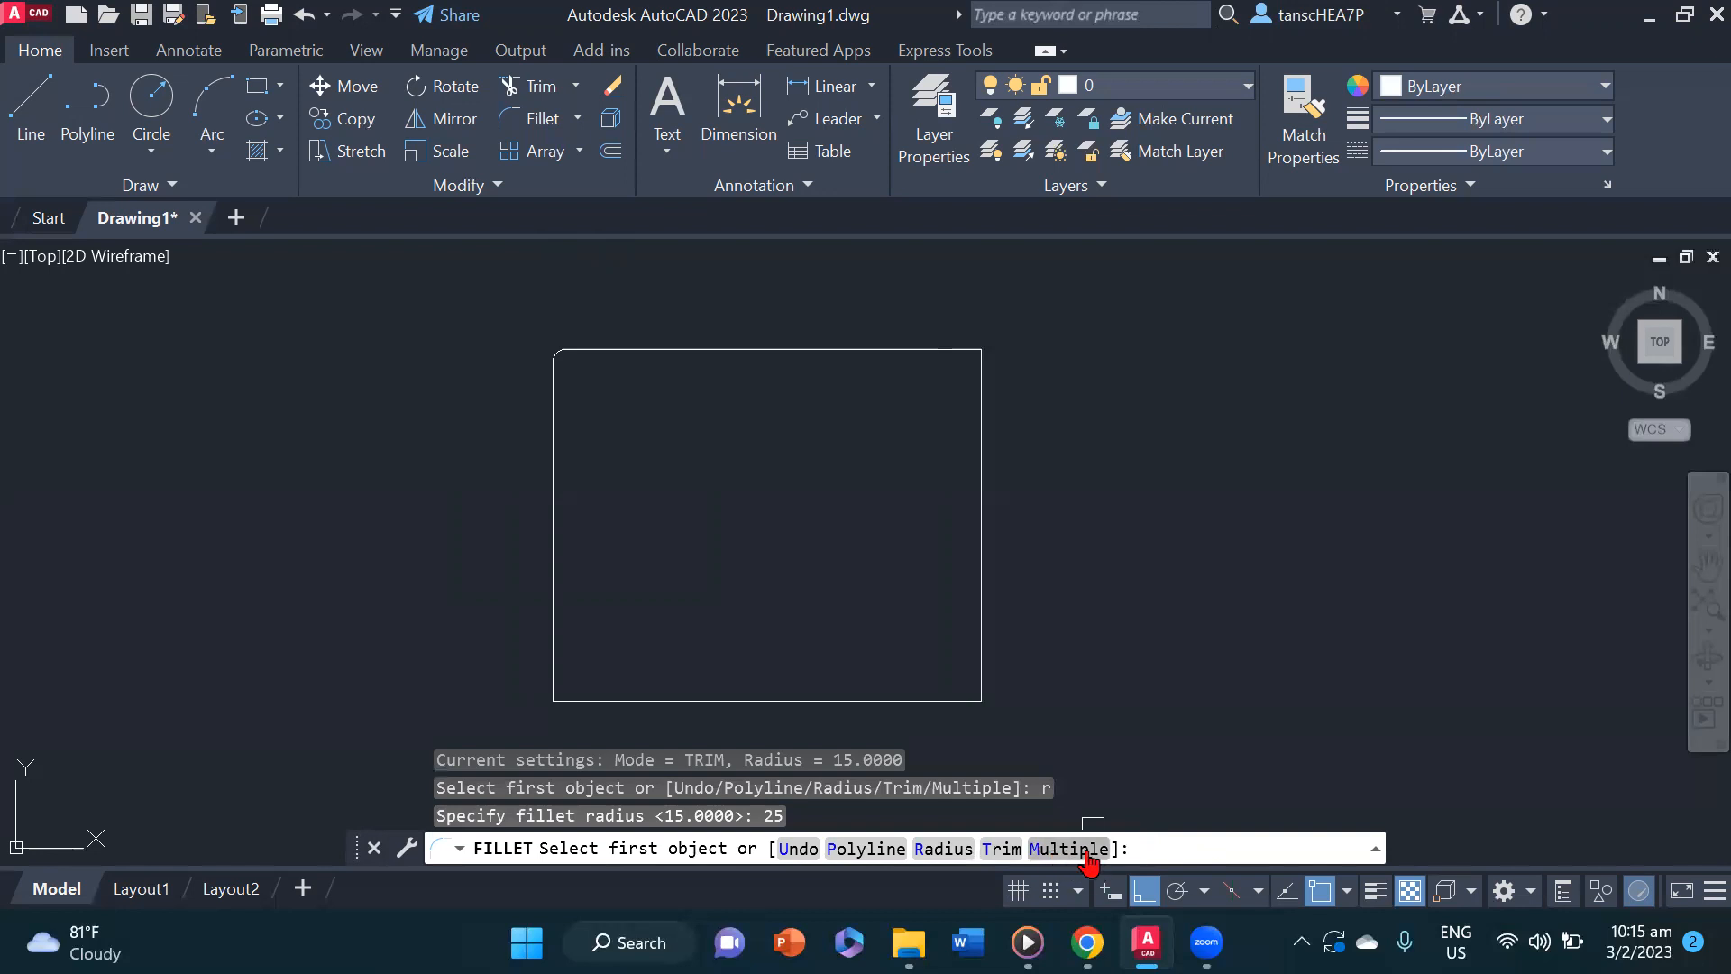
pyautogui.click(1068, 849)
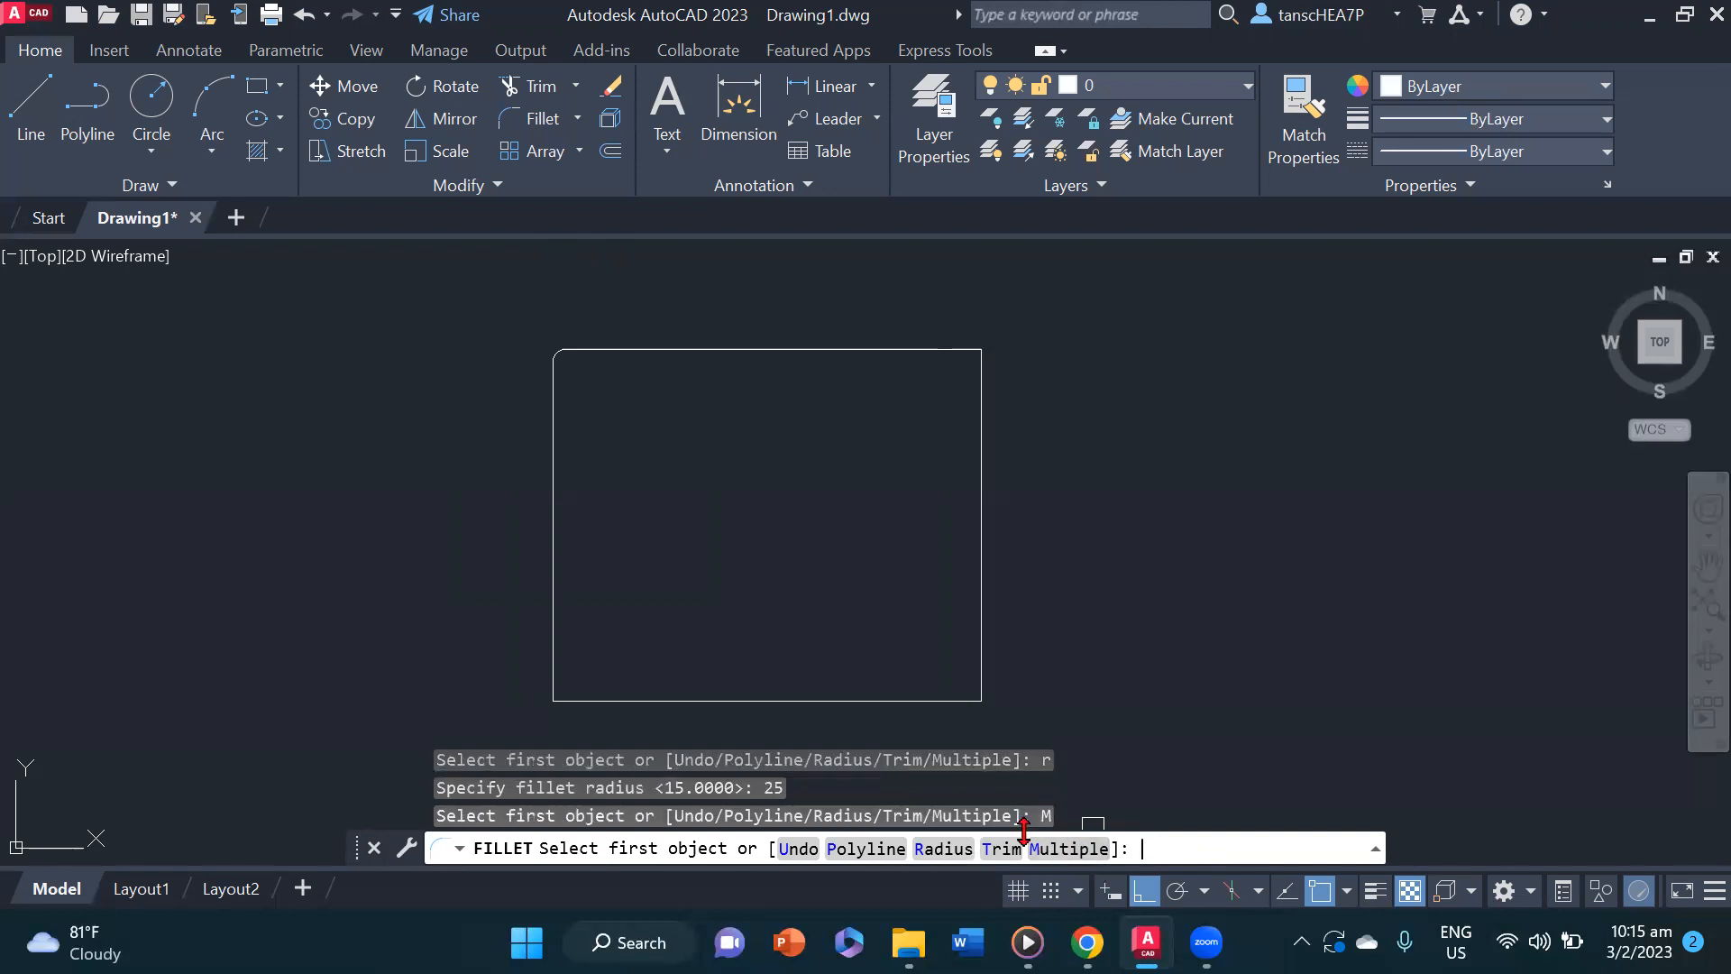
pyautogui.click(980, 451)
pyautogui.click(978, 452)
pyautogui.scroll(-2, 911, 423)
pyautogui.click(952, 531)
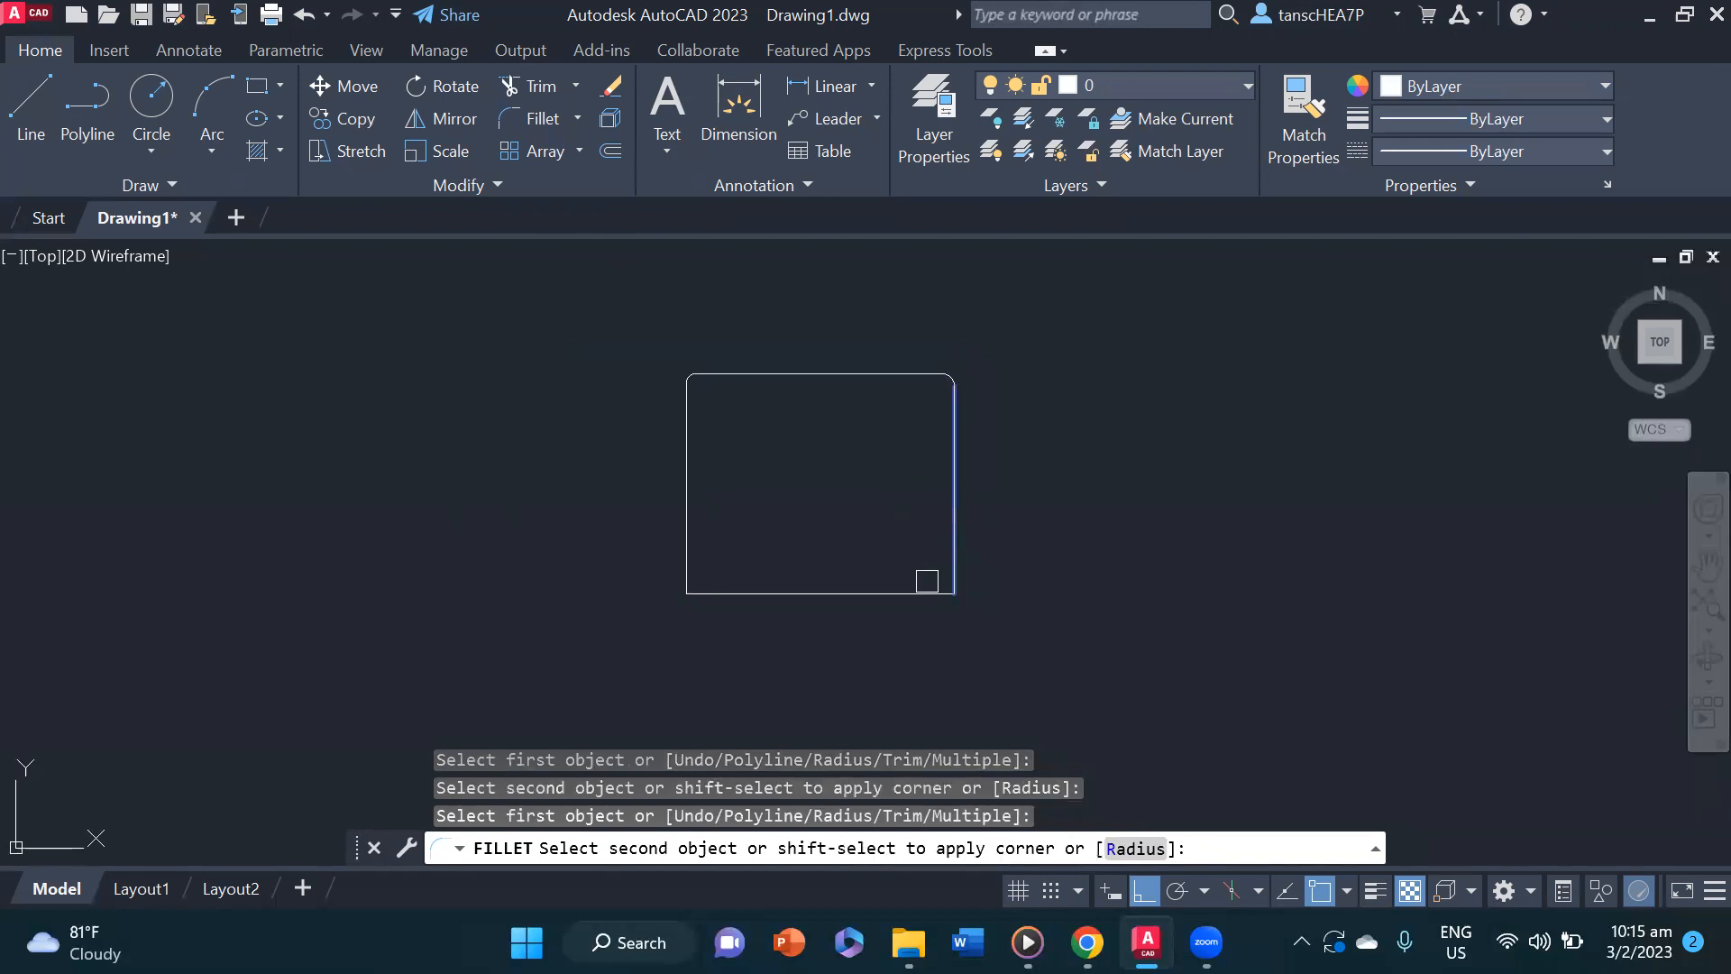
pyautogui.click(916, 593)
pyautogui.click(753, 591)
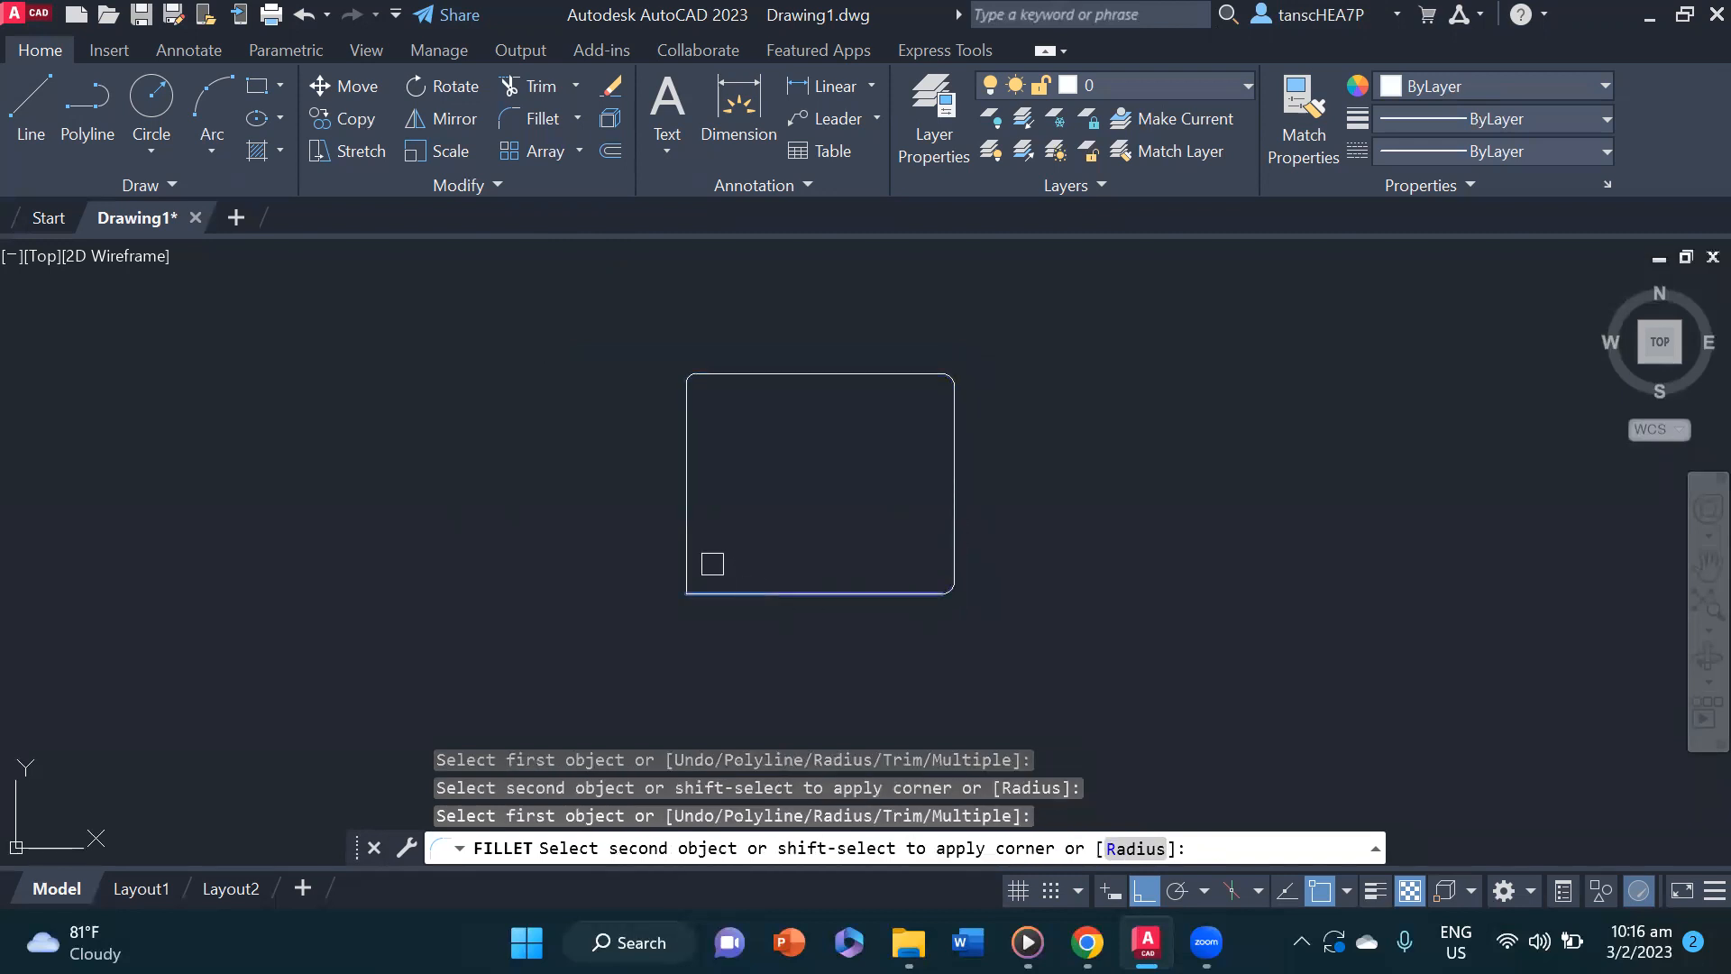
pyautogui.click(686, 552)
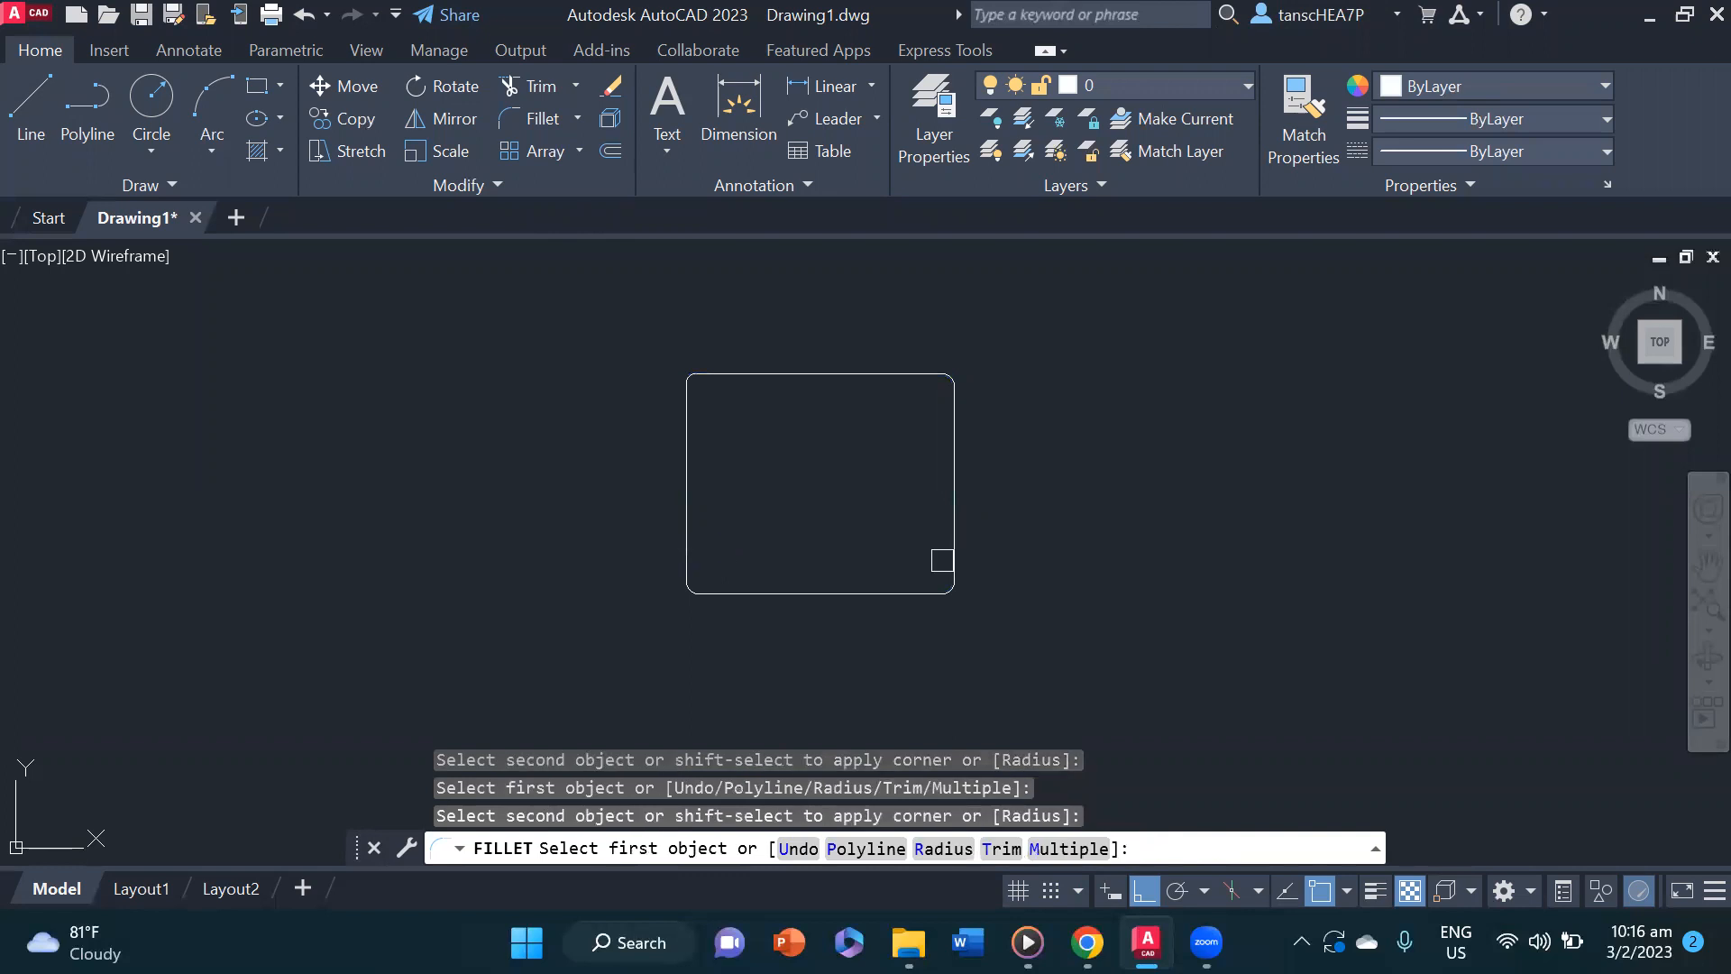
pyautogui.moveTo(1008, 525); pyautogui.dragTo(858, 526, button='middle')
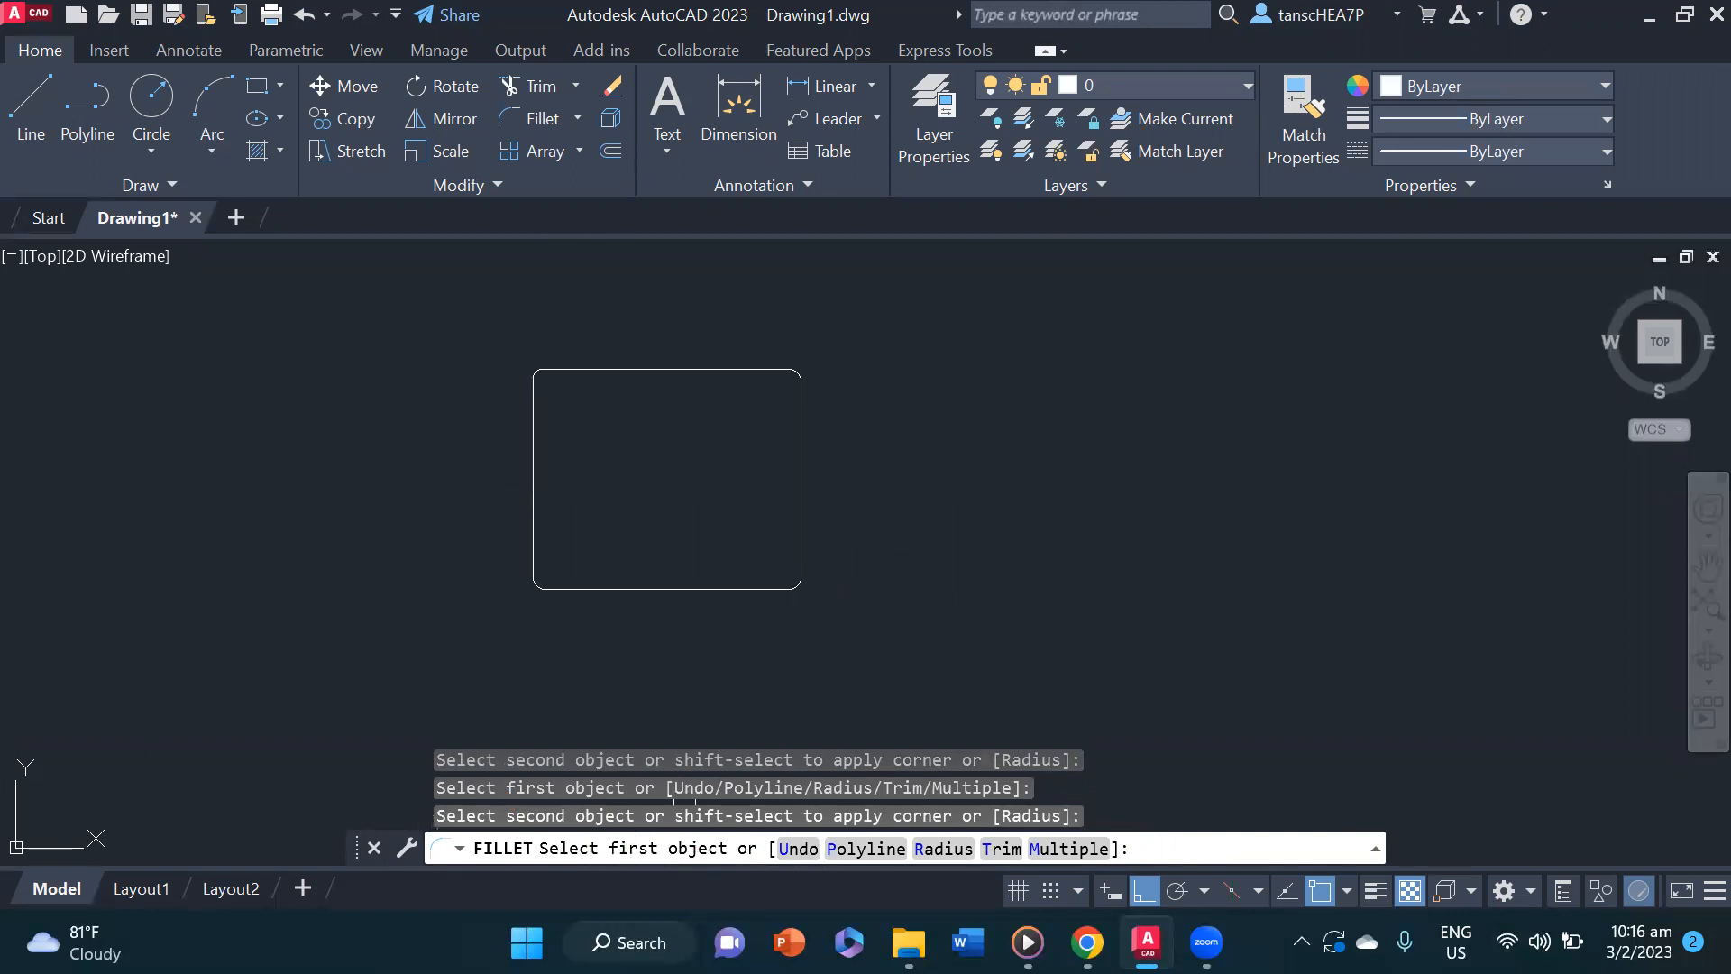
pyautogui.press('Escape')
# - Draw an open four-tread stair-shaped polyline descending to the right of the rounded rectangle, with its second tread about 293 units long
pyautogui.write('pl')
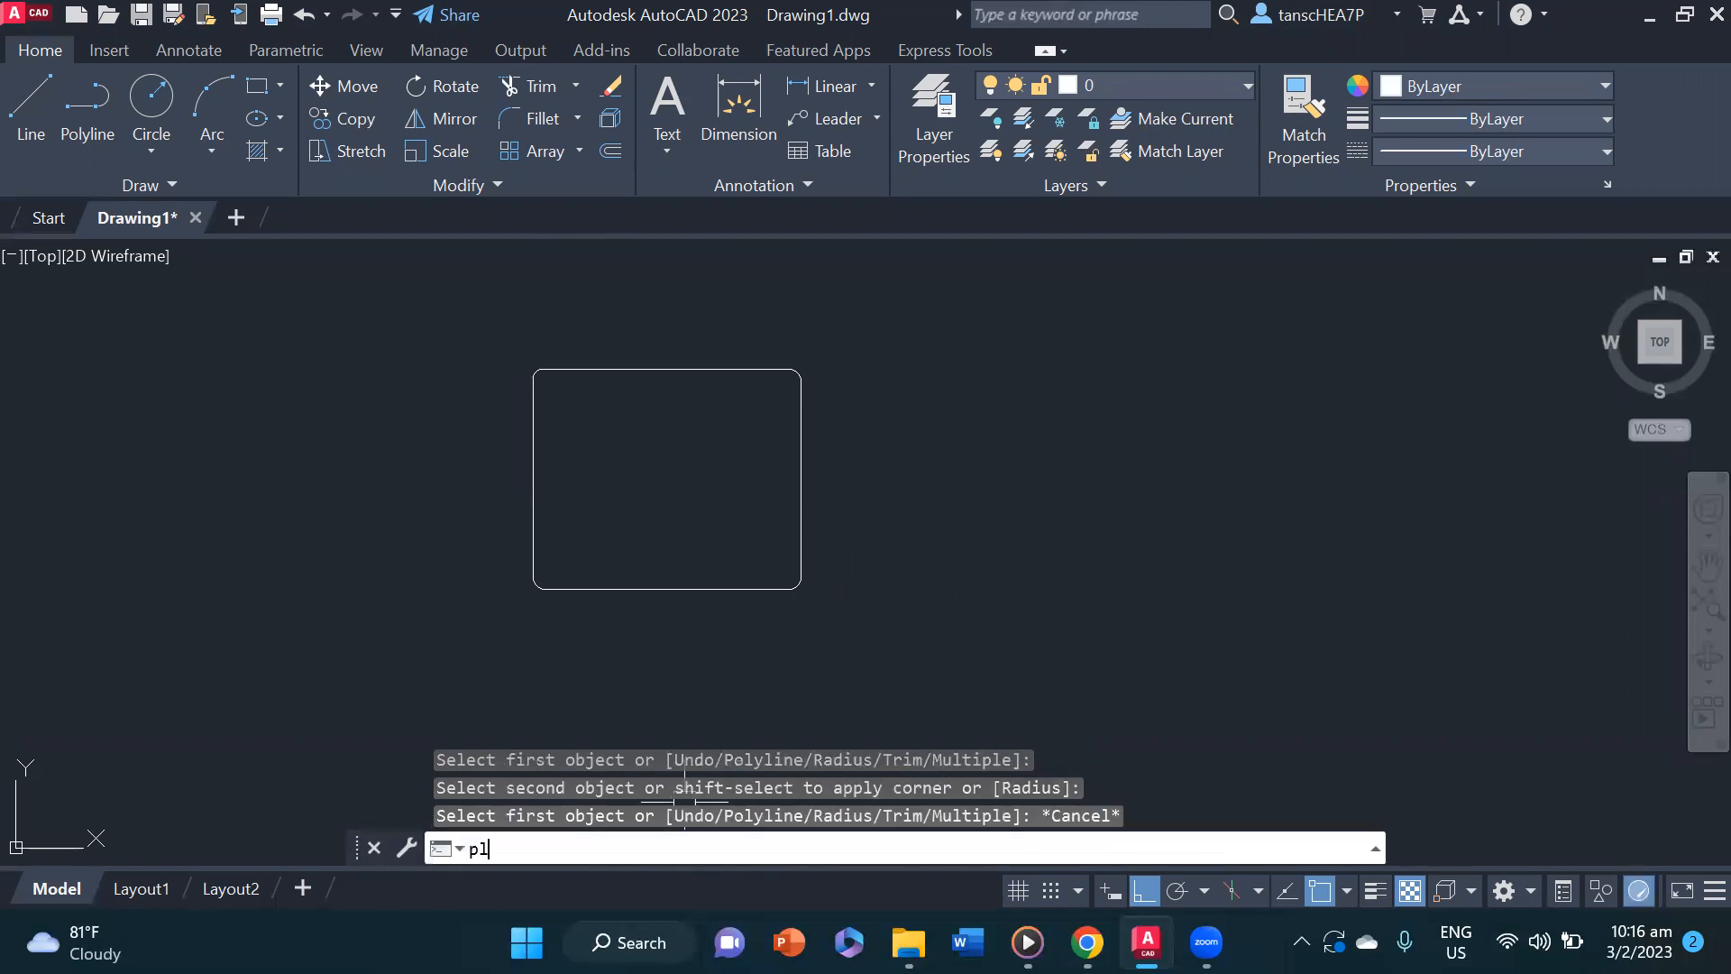
pyautogui.press('Return')
pyautogui.moveTo(974, 426); pyautogui.dragTo(712, 419, button='middle')
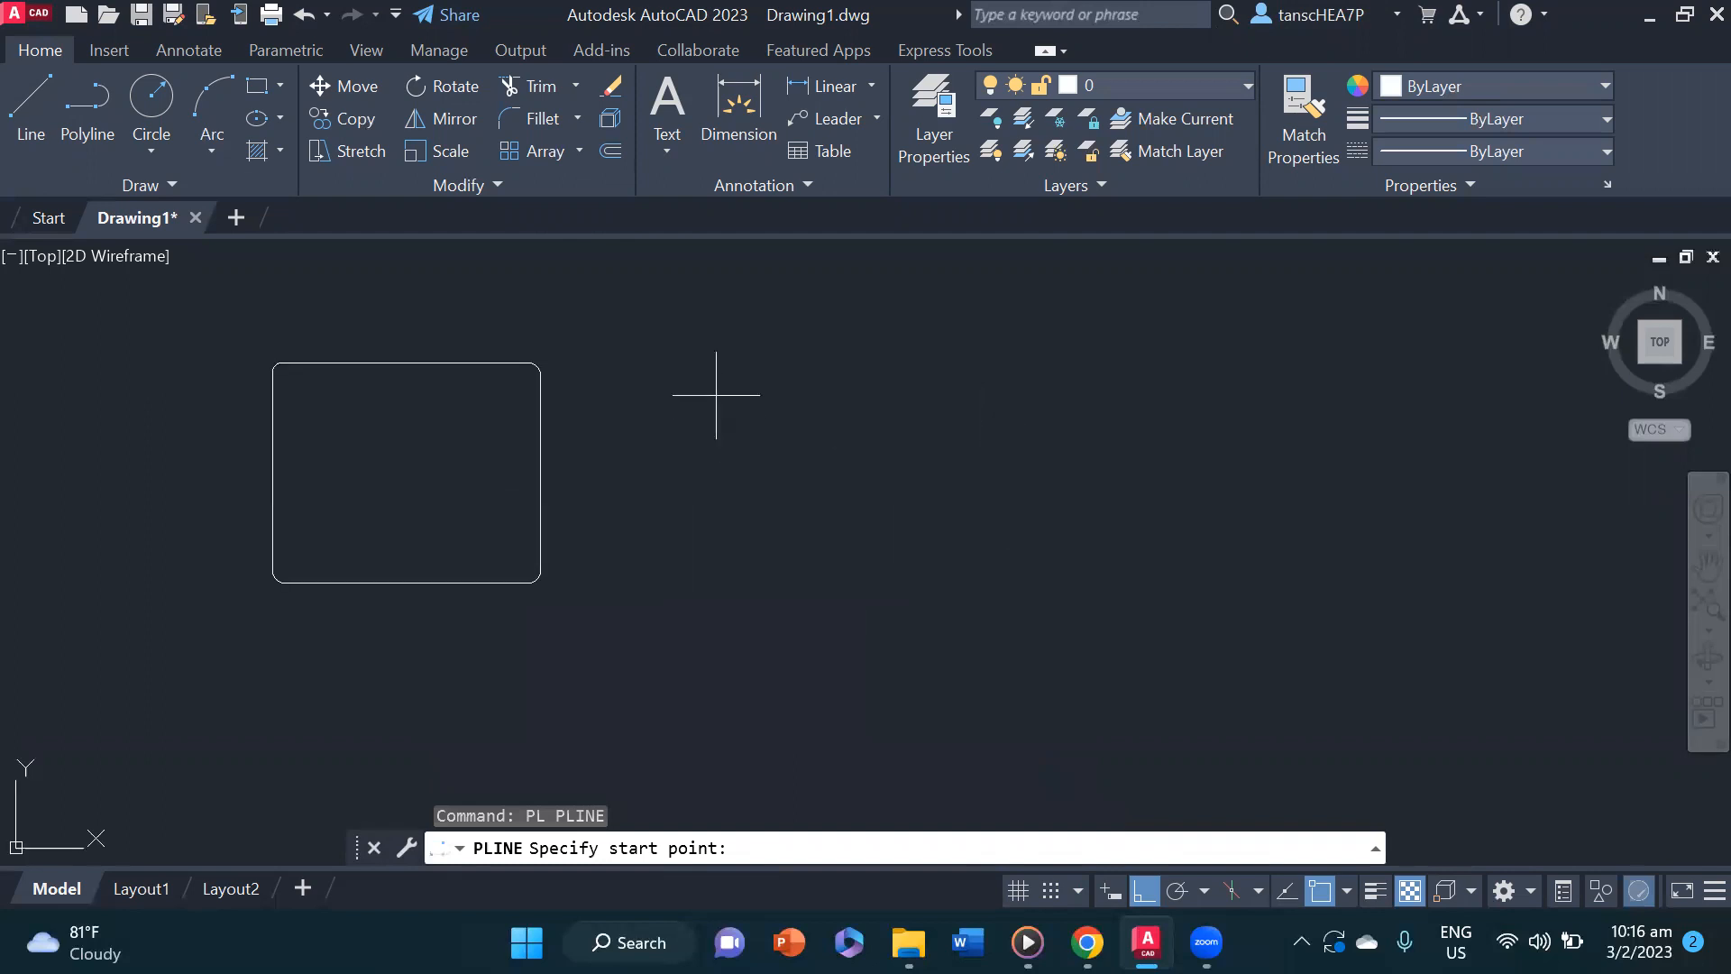
pyautogui.click(690, 314)
pyautogui.click(809, 314)
pyautogui.click(809, 401)
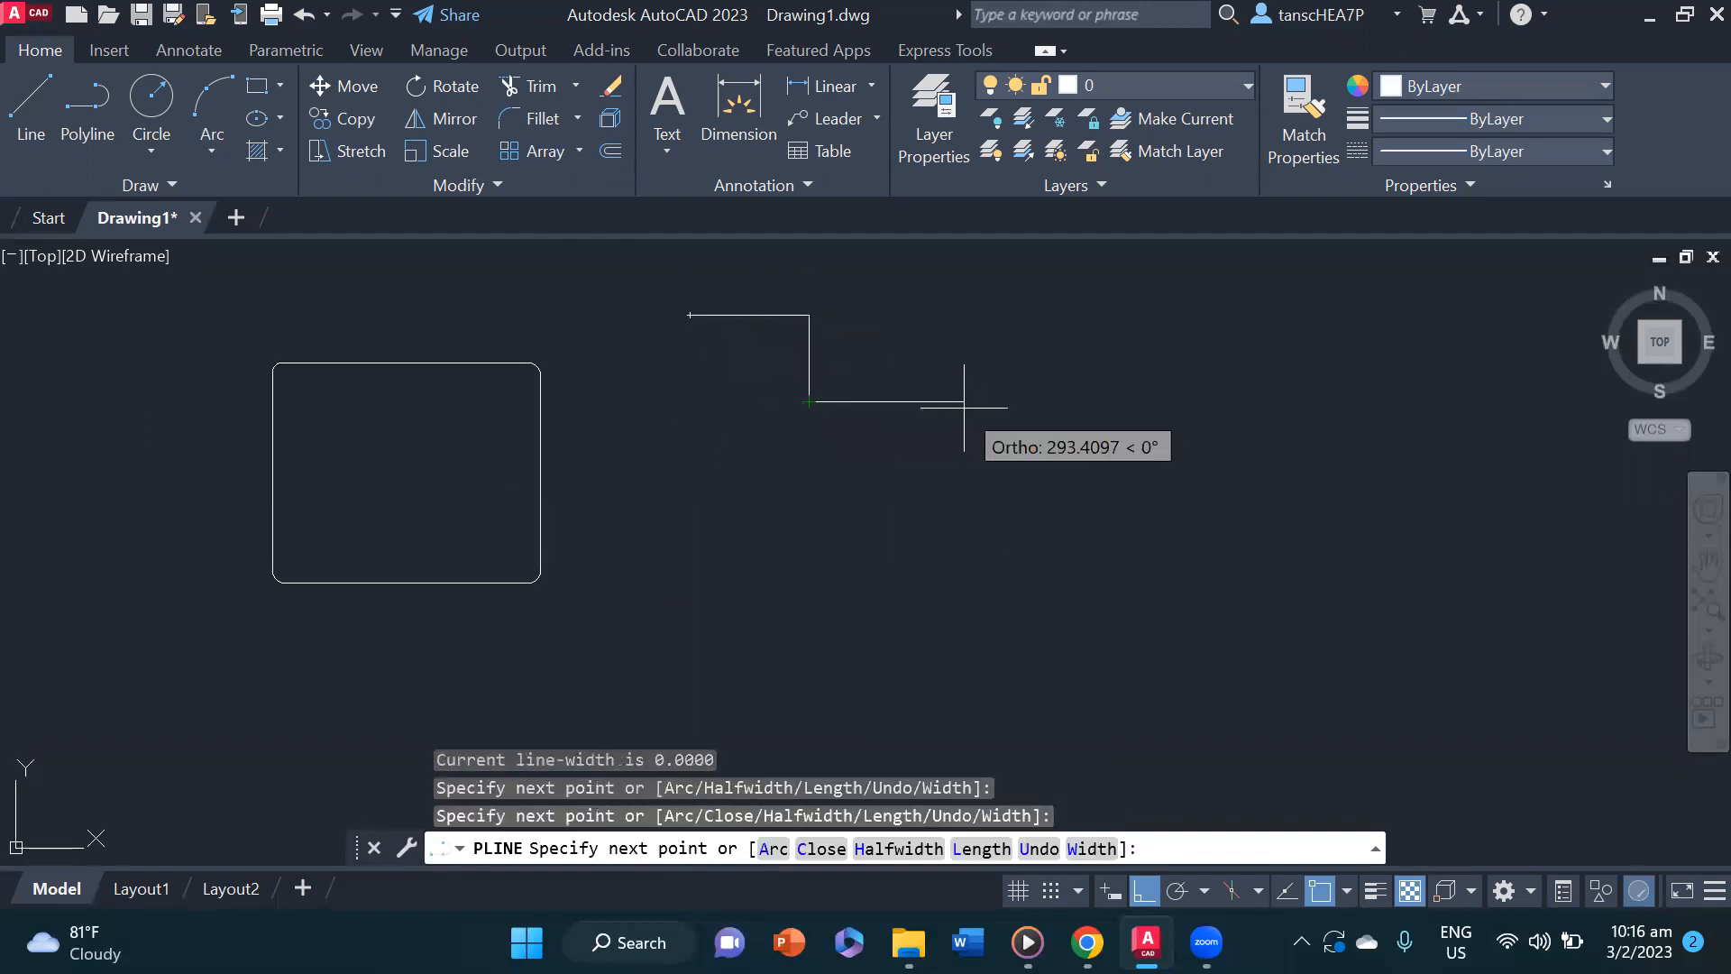
pyautogui.click(964, 401)
pyautogui.click(964, 495)
pyautogui.click(1194, 495)
pyautogui.click(1195, 592)
pyautogui.scroll(3, 688, 386)
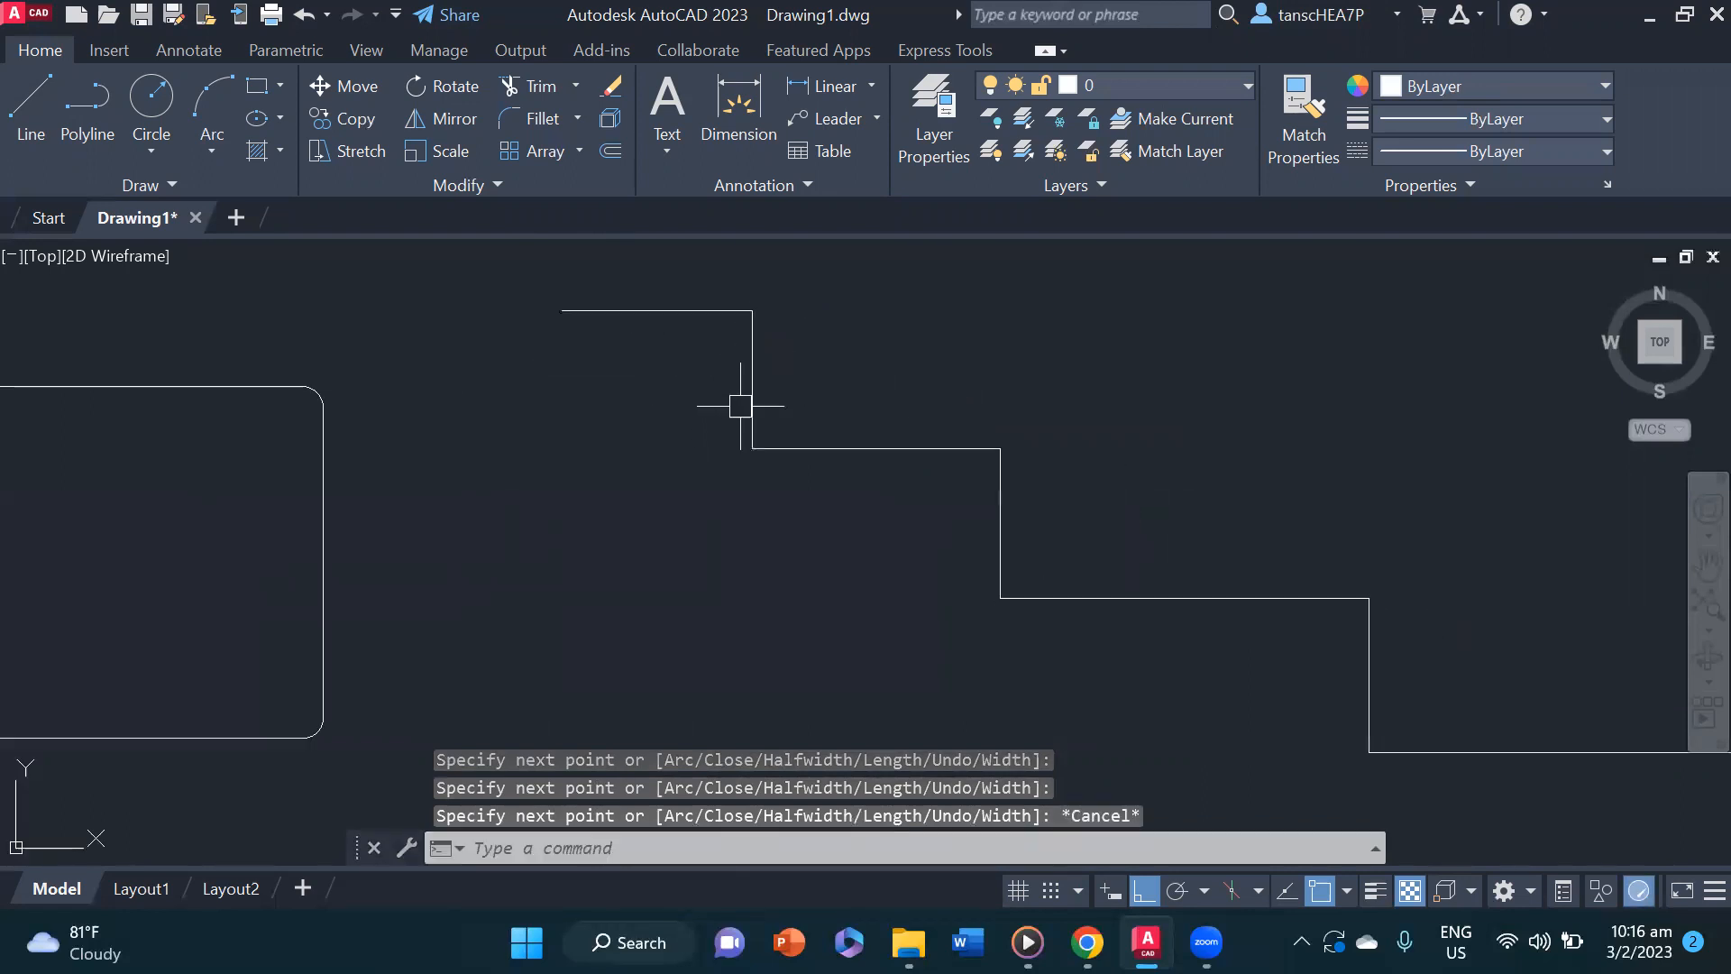
# - Fillet all corners of the stair-shaped polyline at once, using the Polyline option
pyautogui.scroll(-2, 1001, 487)
pyautogui.click(541, 120)
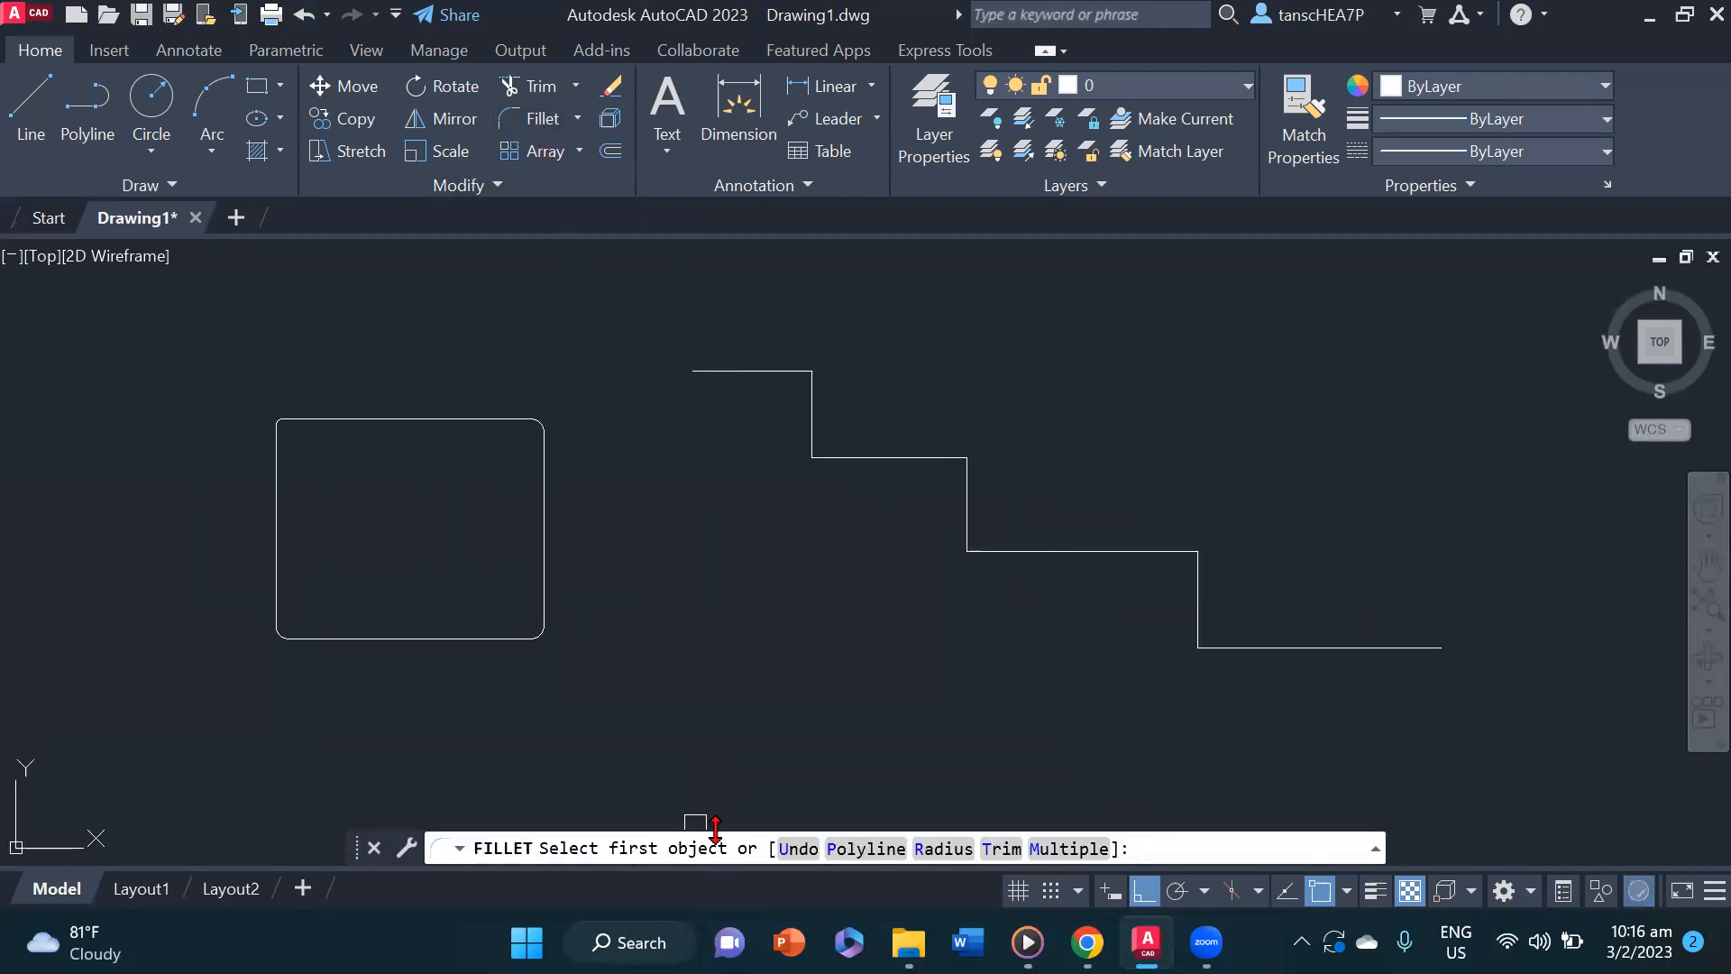
pyautogui.click(866, 850)
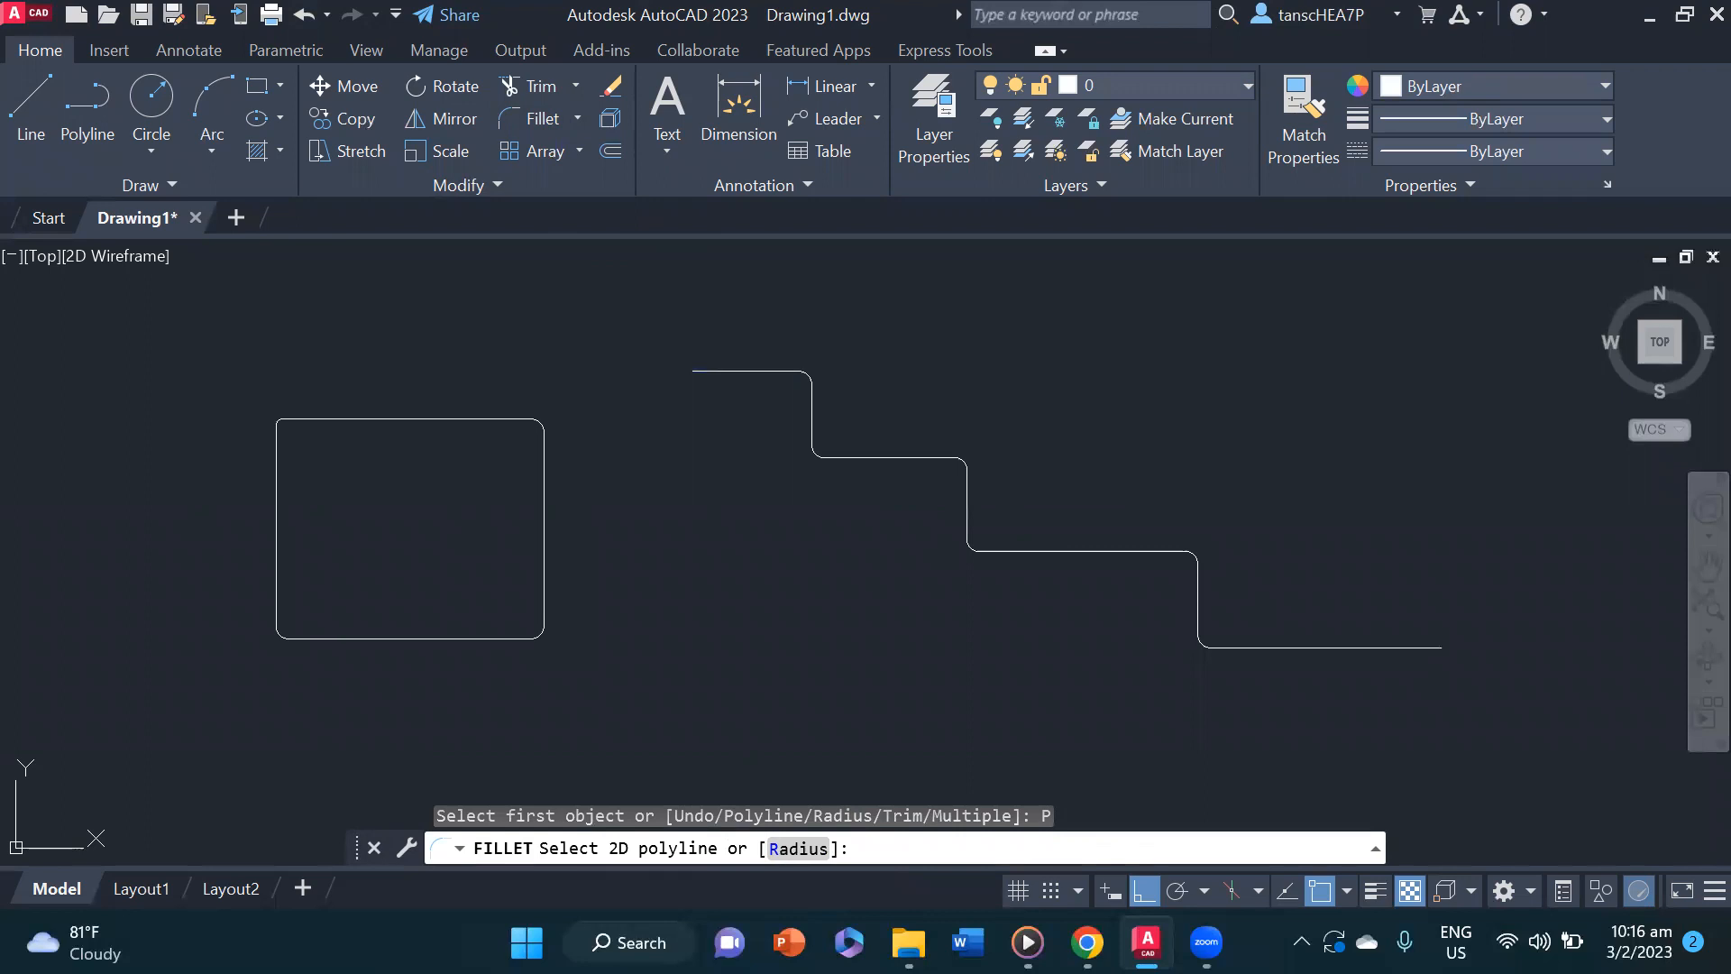
pyautogui.click(893, 458)
pyautogui.moveTo(1082, 578); pyautogui.dragTo(1080, 516, button='middle')
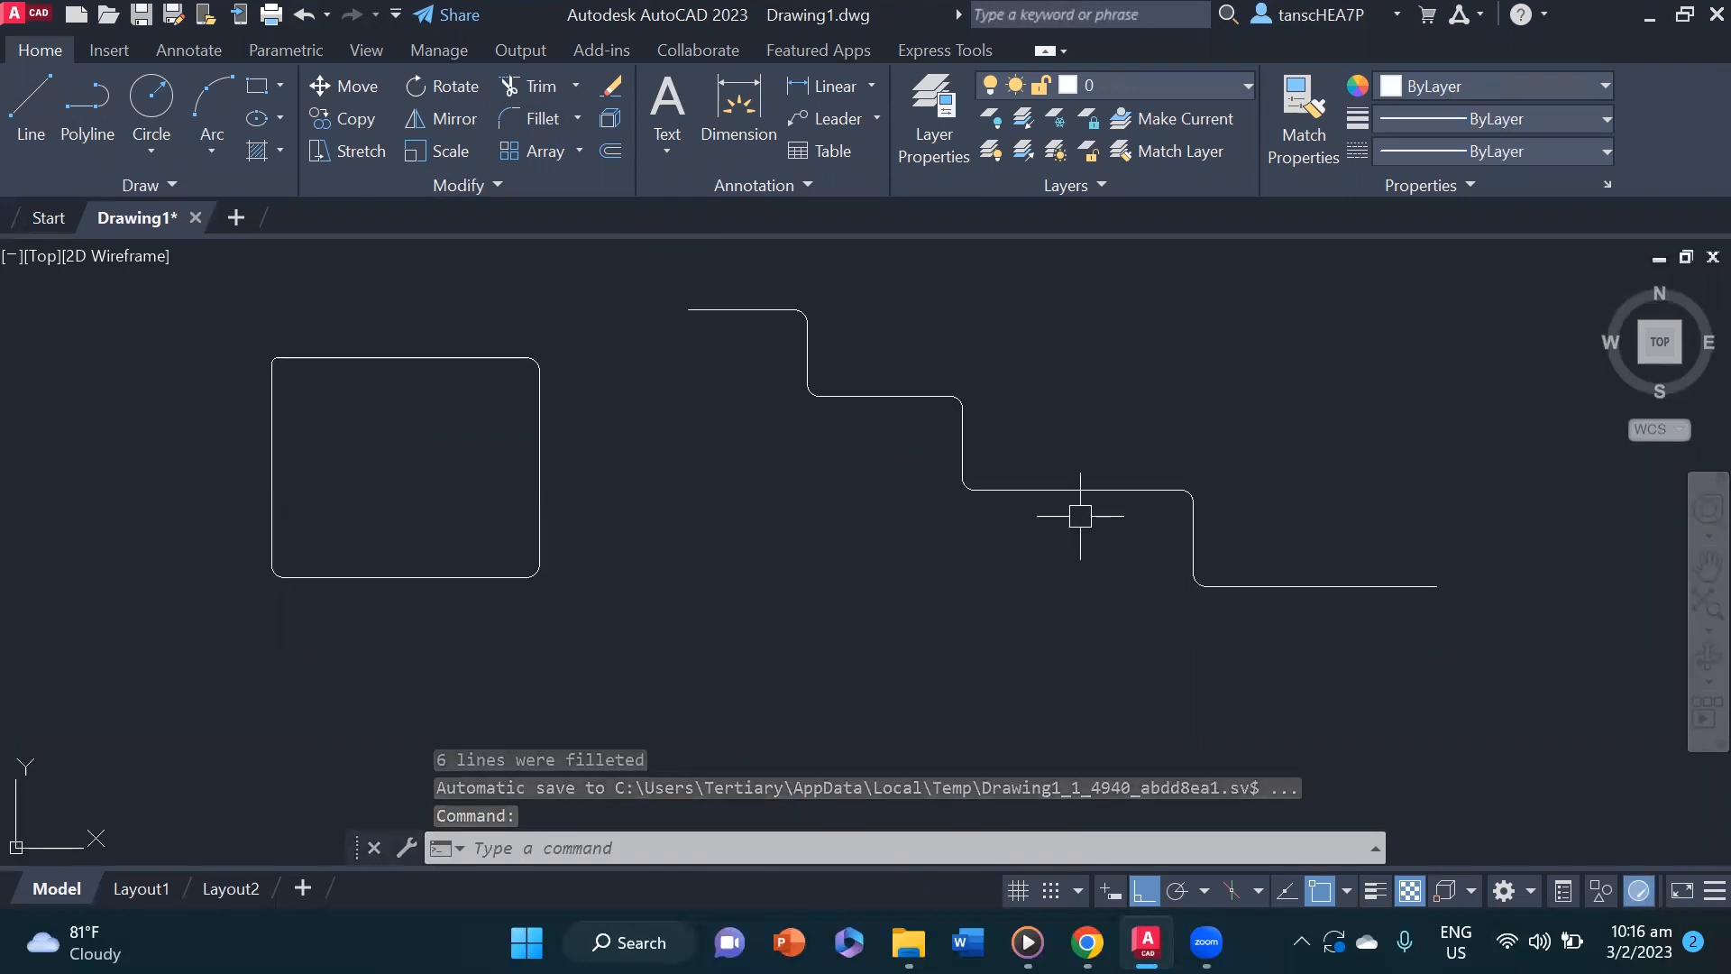
pyautogui.scroll(-2, 857, 551)
pyautogui.scroll(2, 782, 544)
pyautogui.moveTo(731, 540); pyautogui.dragTo(826, 537, button='middle')
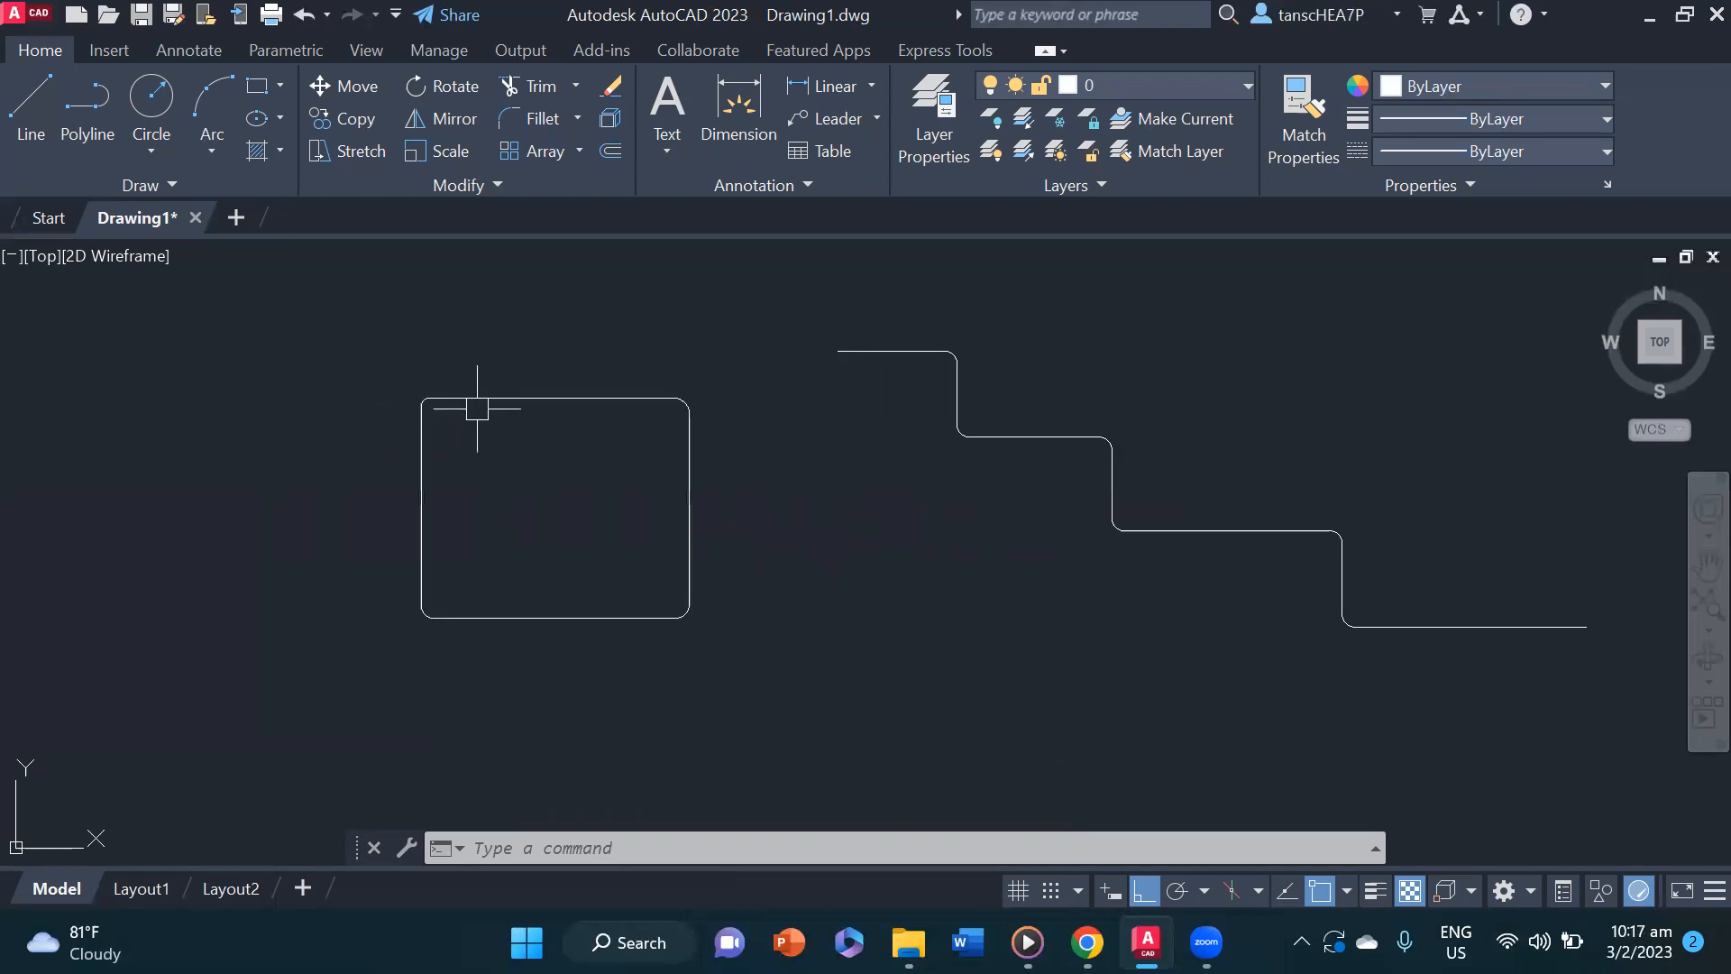
pyautogui.moveTo(475, 478); pyautogui.dragTo(525, 456, button='middle')
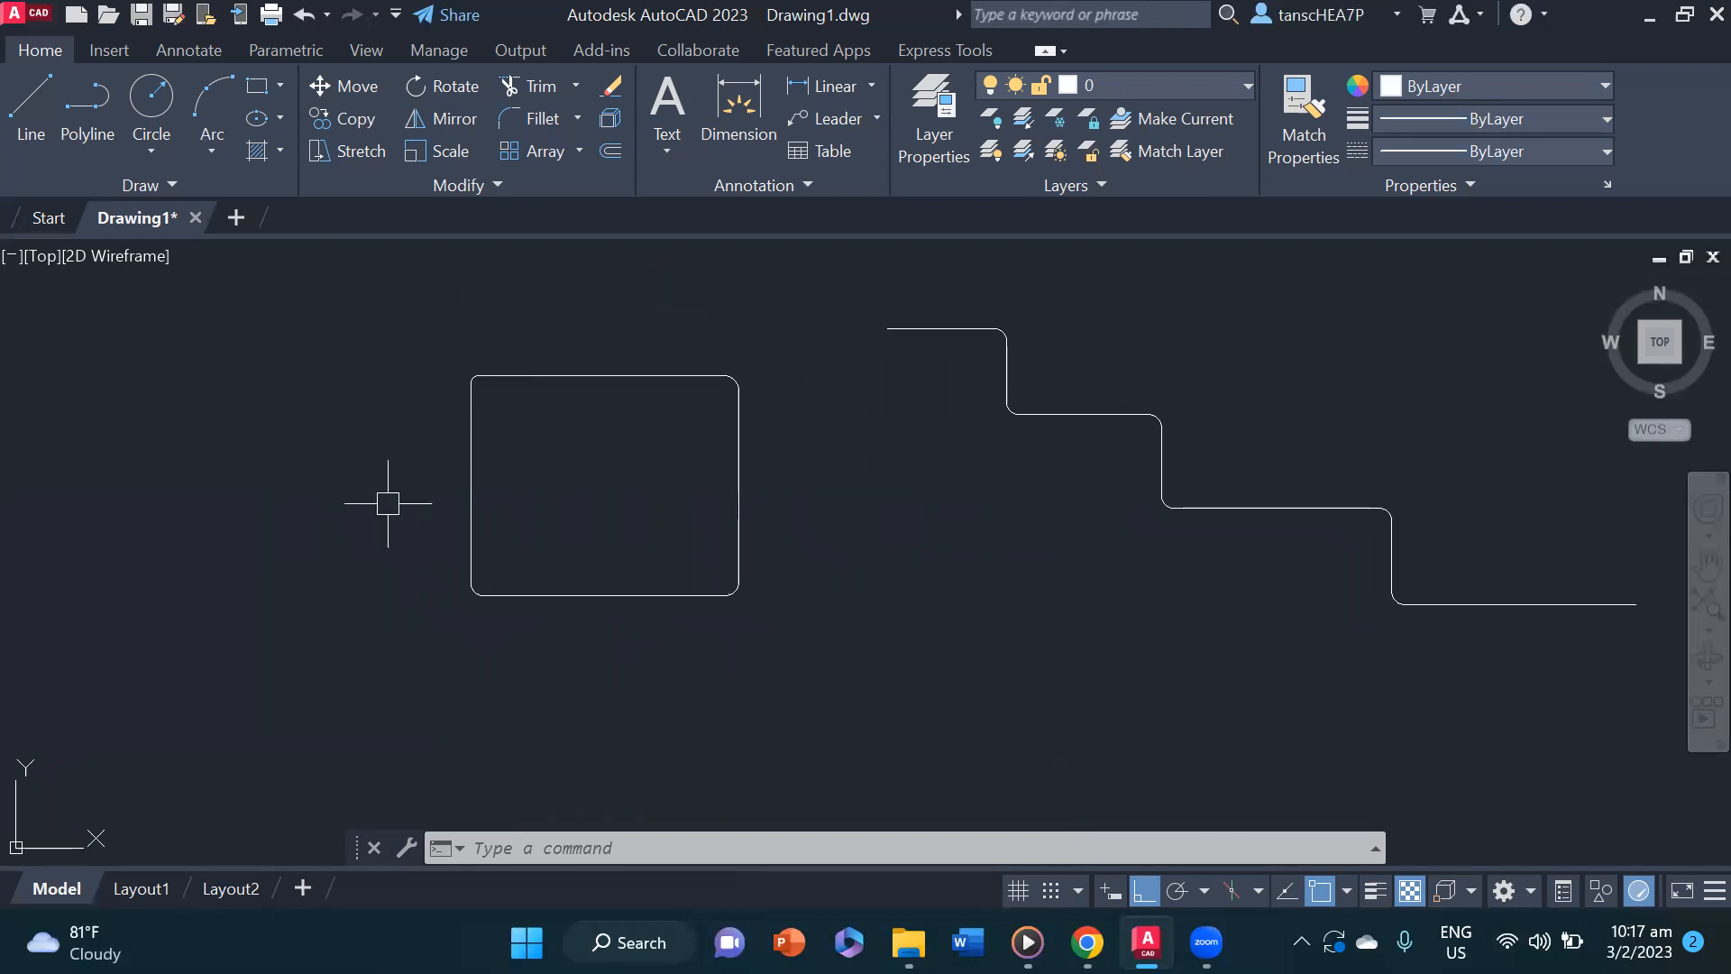
pyautogui.moveTo(587, 525); pyautogui.dragTo(623, 505, button='middle')
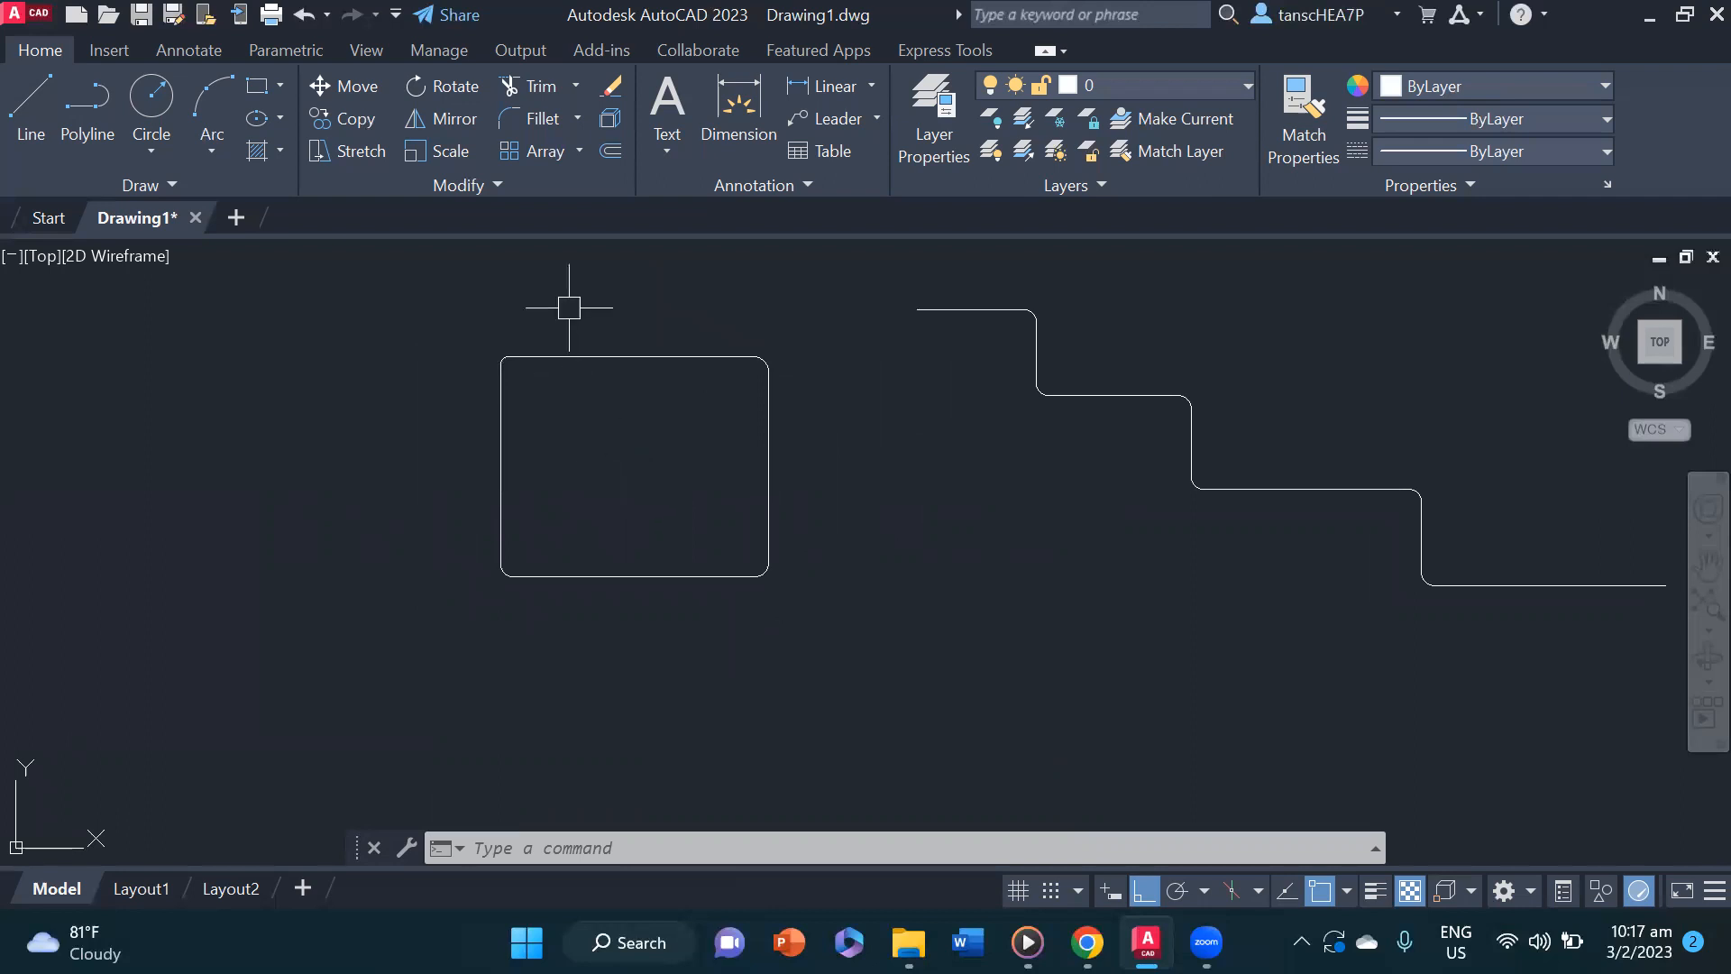
# - Offset the rounded rectangle outward by a distance of 20
pyautogui.click(611, 154)
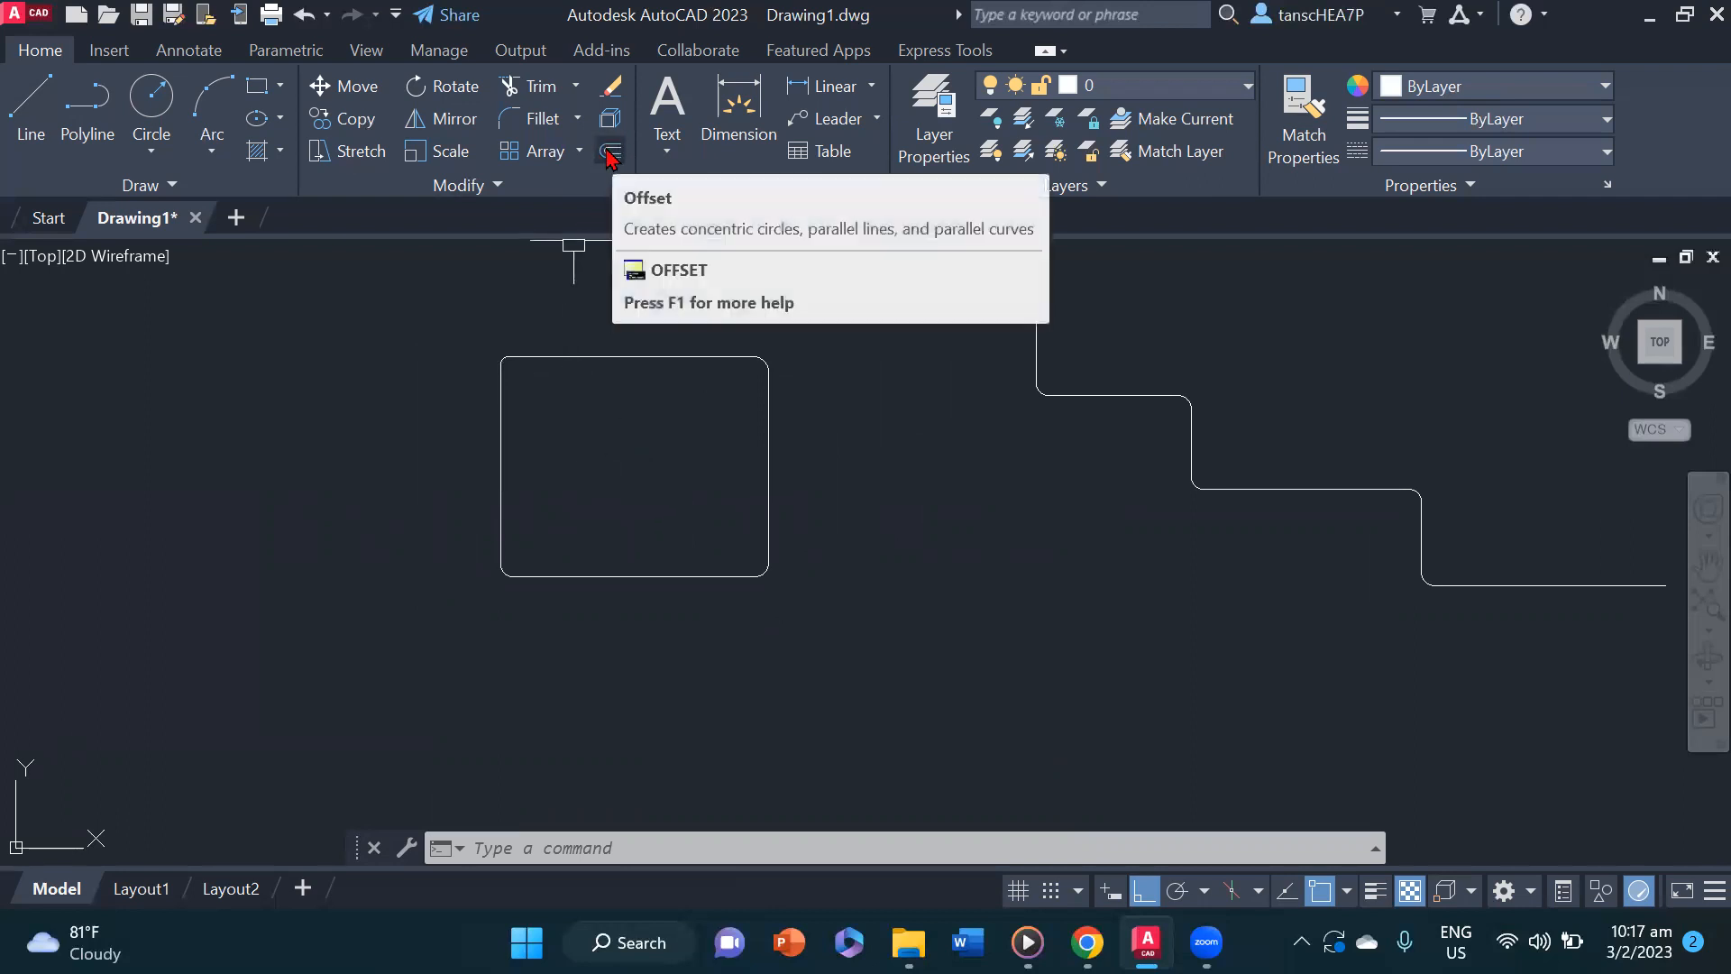
pyautogui.click(611, 153)
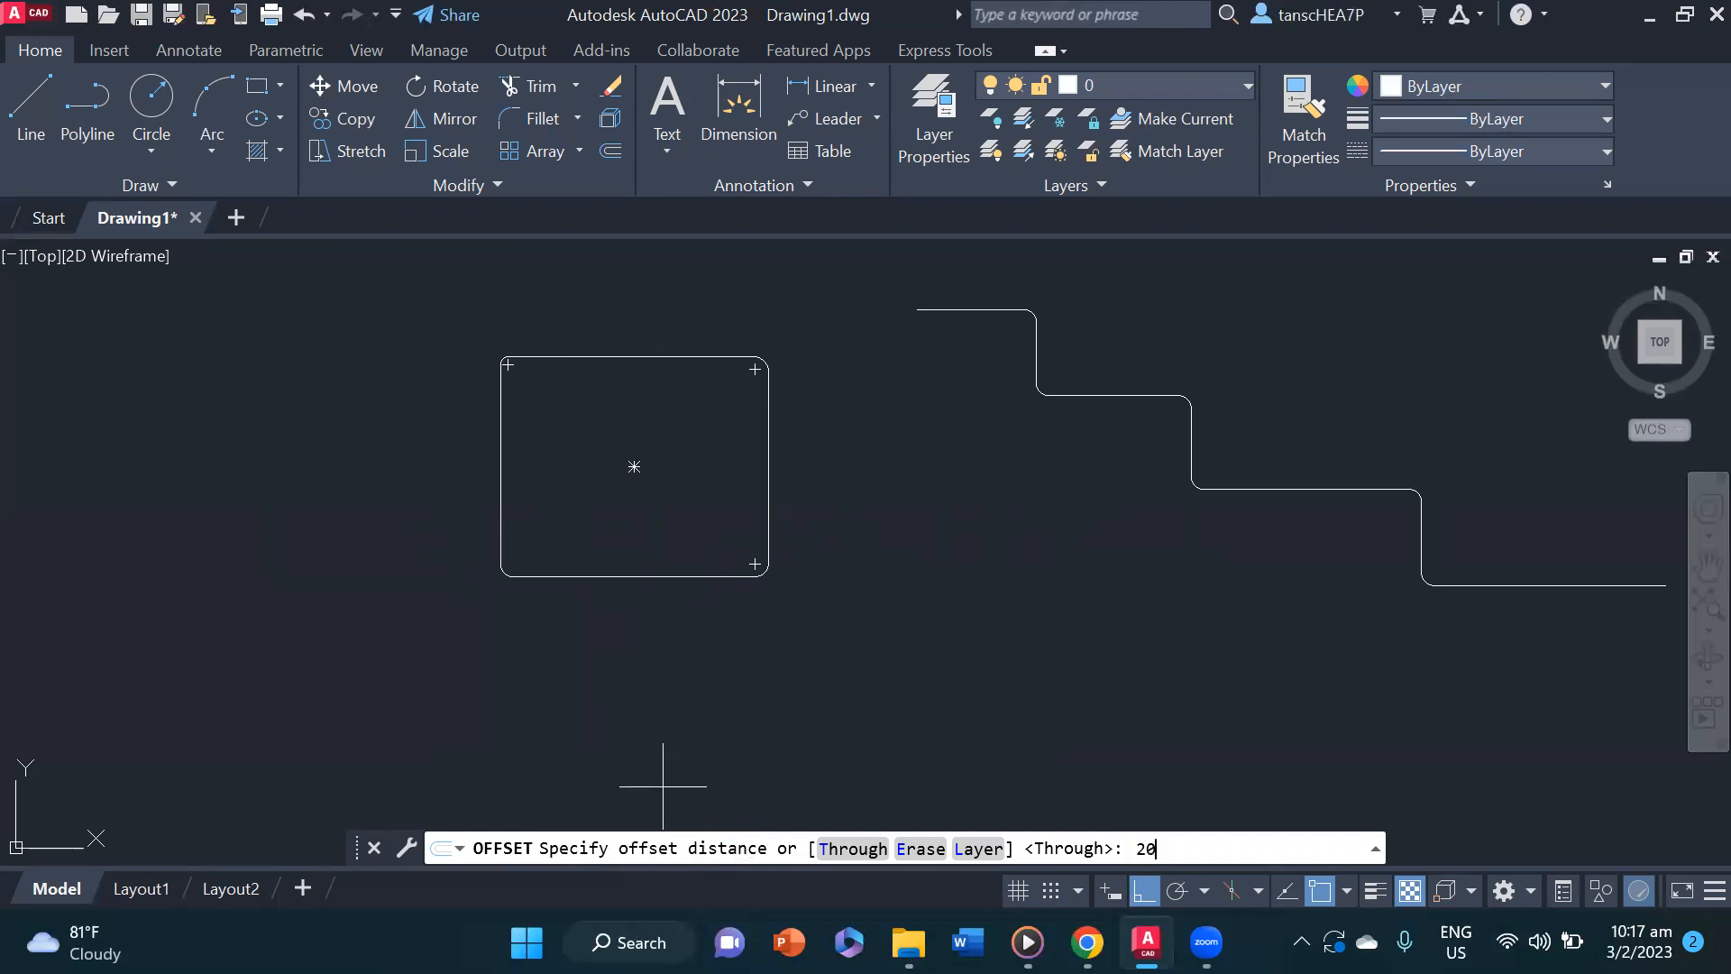
pyautogui.press('Return')
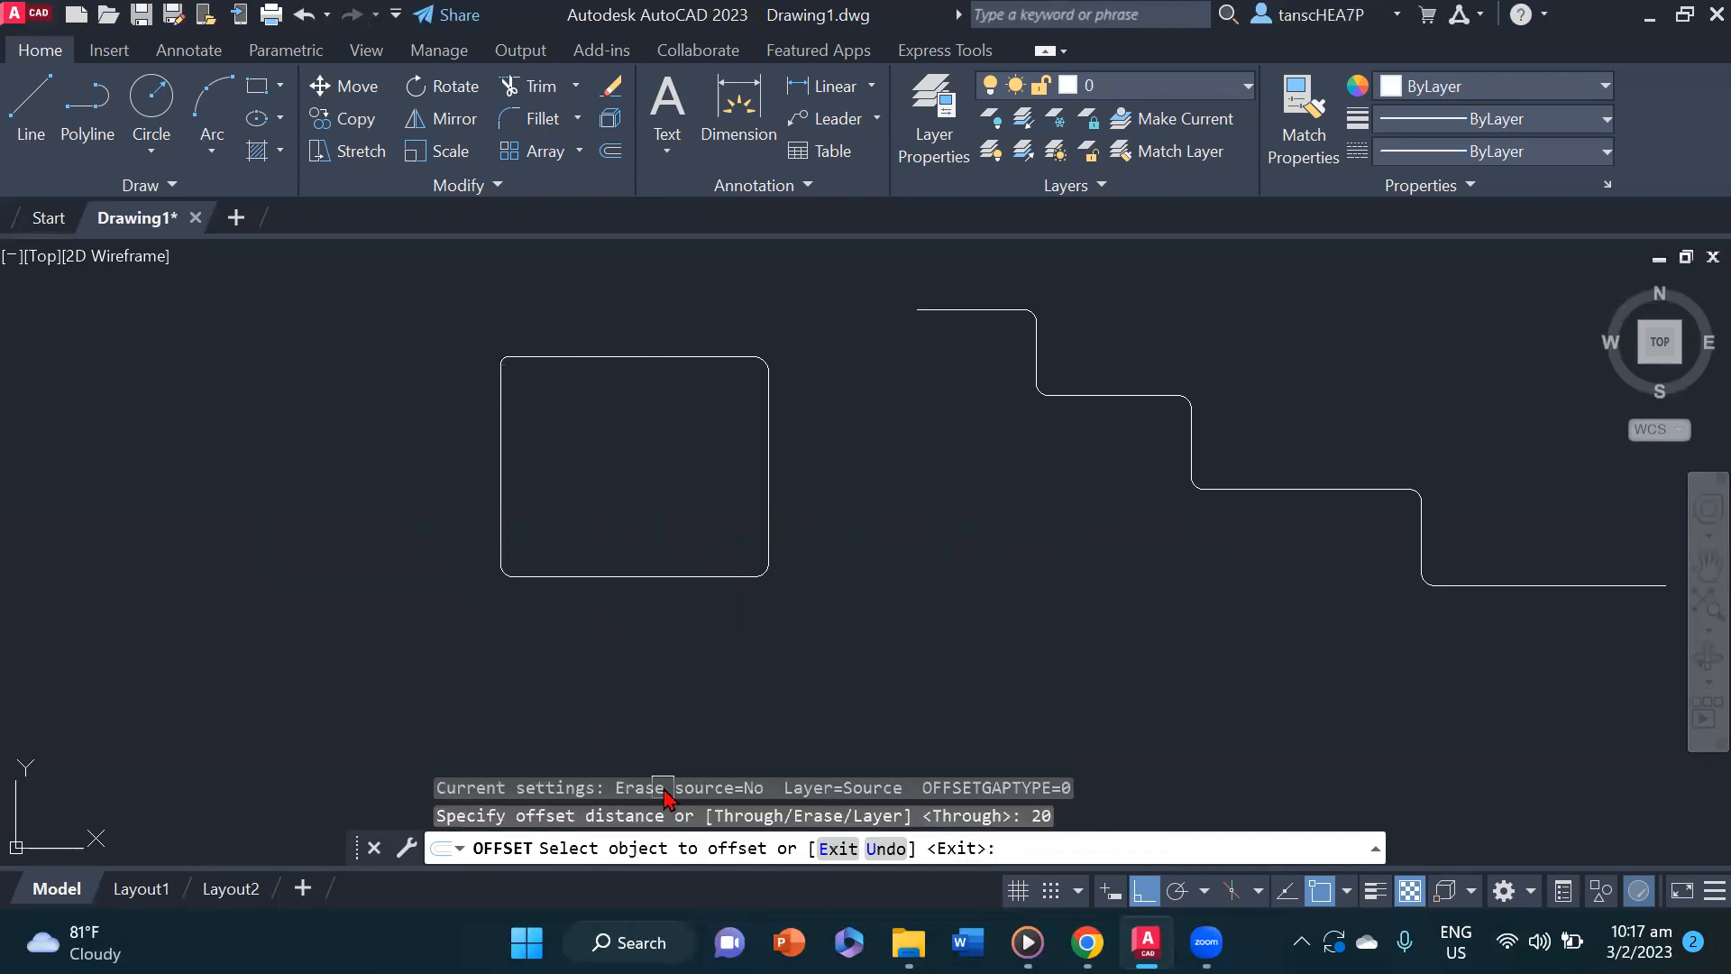
pyautogui.click(638, 582)
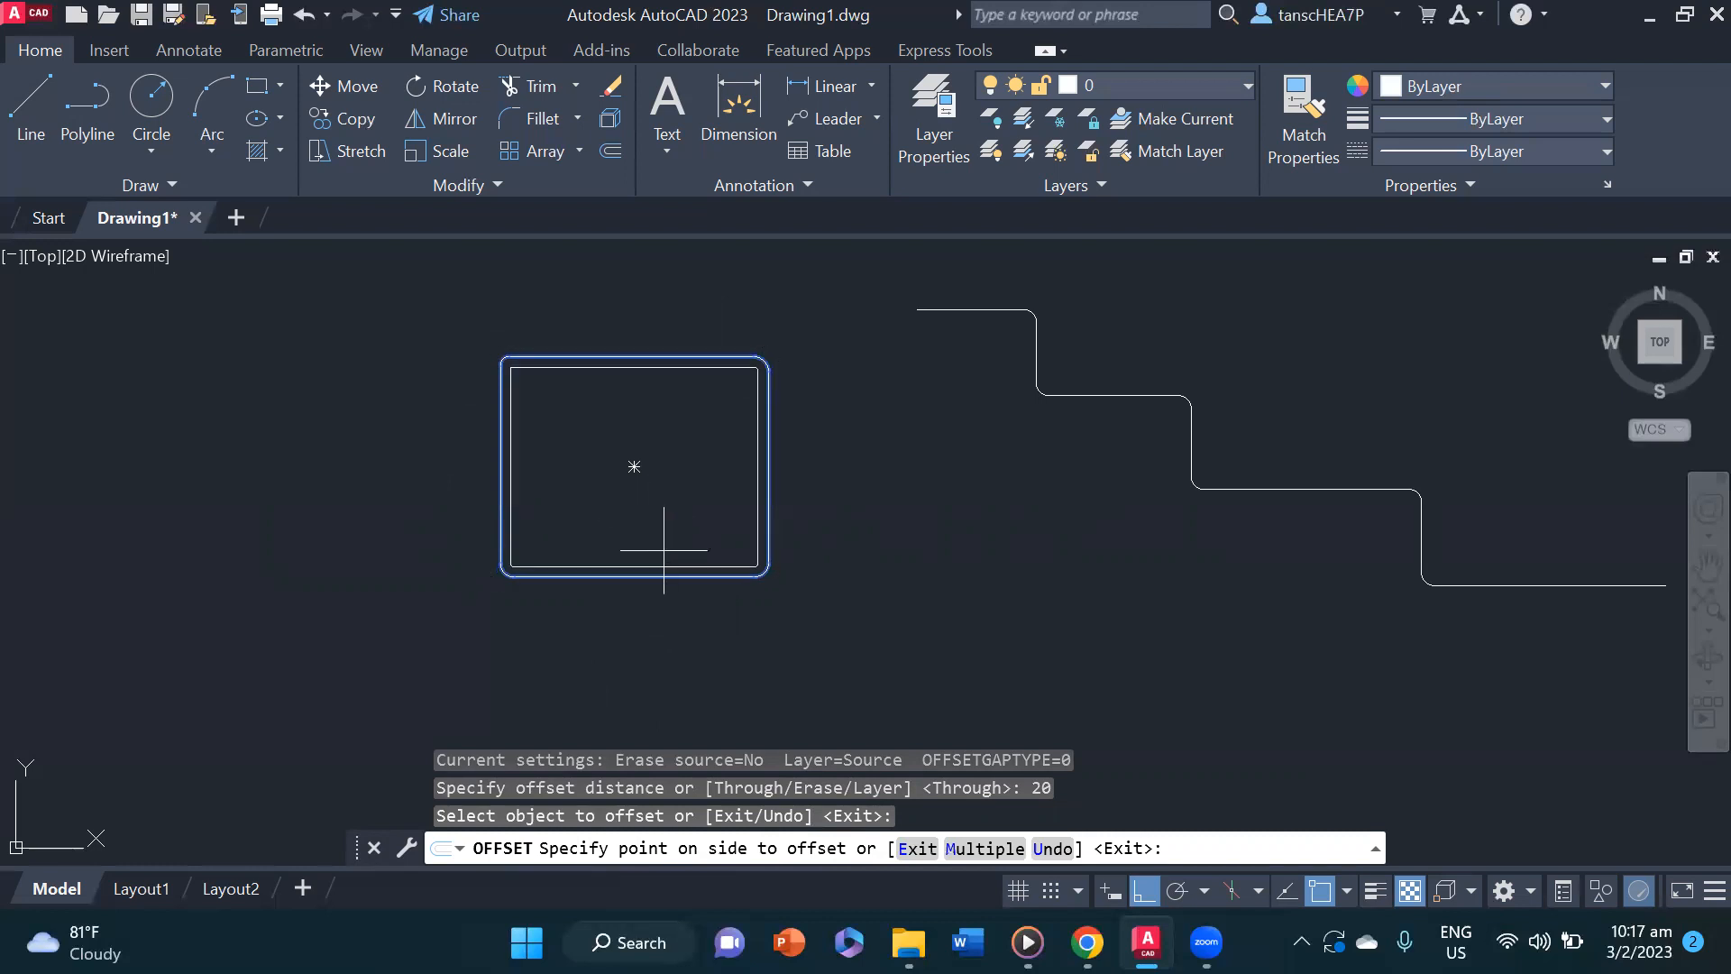
pyautogui.click(668, 604)
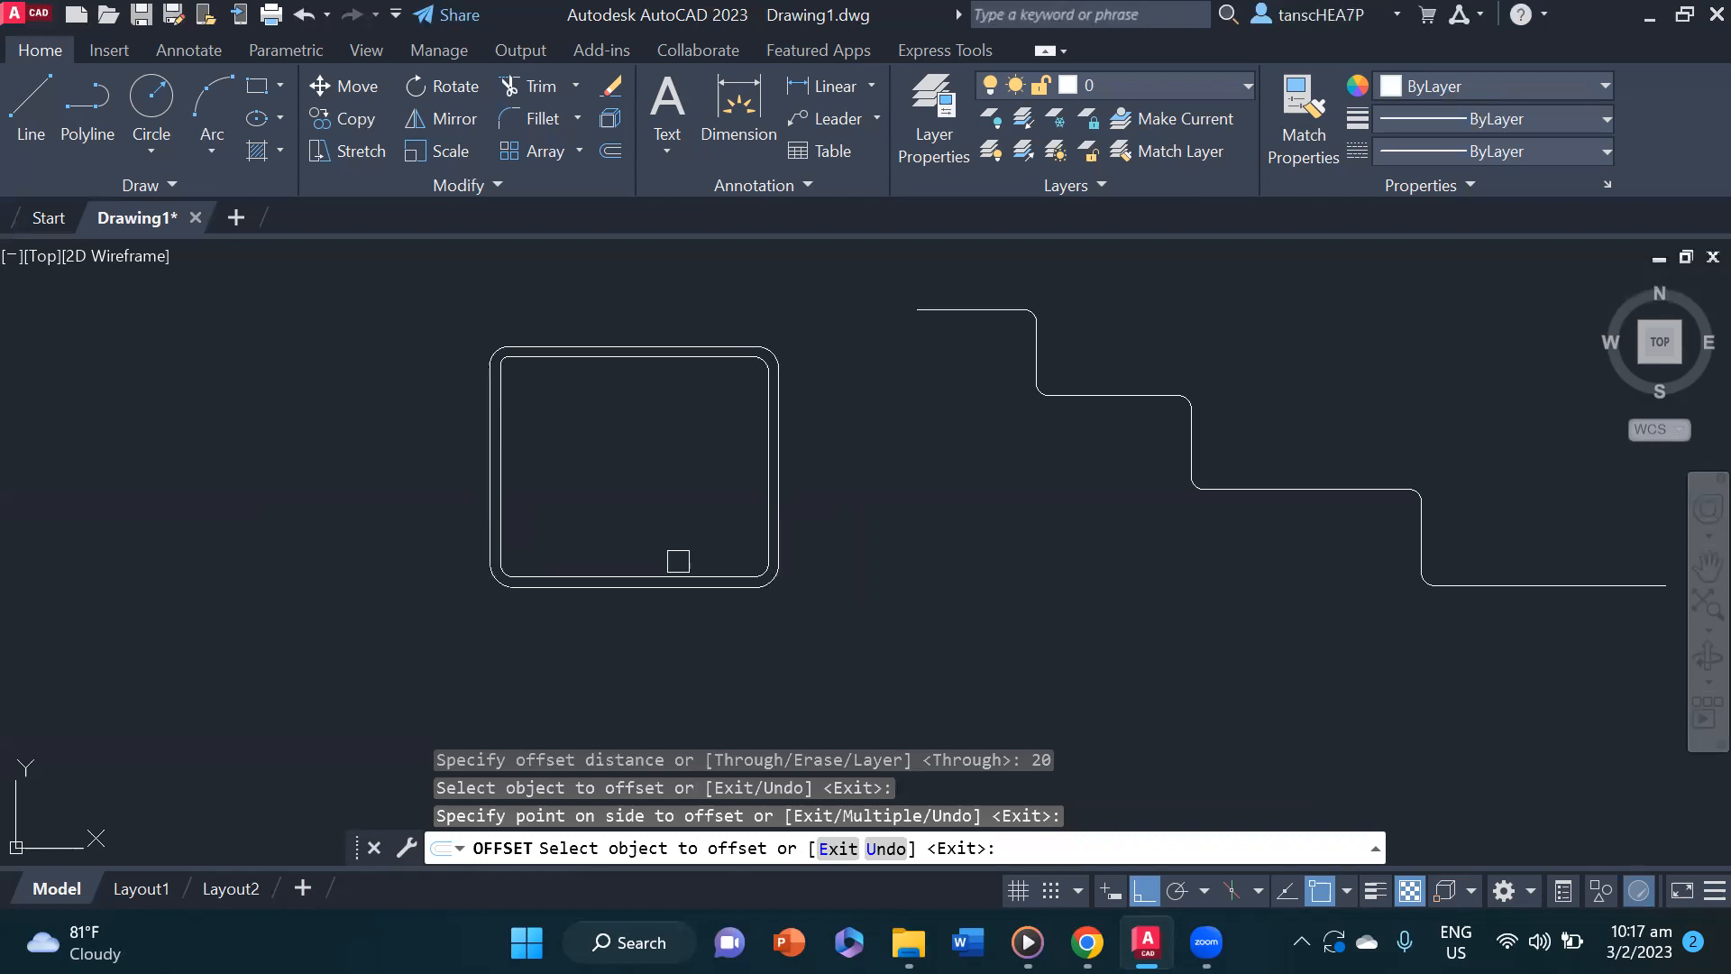
# - Offset the stair-shaped polyline at the same distance of 20 with the Multiple option, making five copies above and two below, and end the command
pyautogui.moveTo(905, 529); pyautogui.dragTo(689, 520, button='middle')
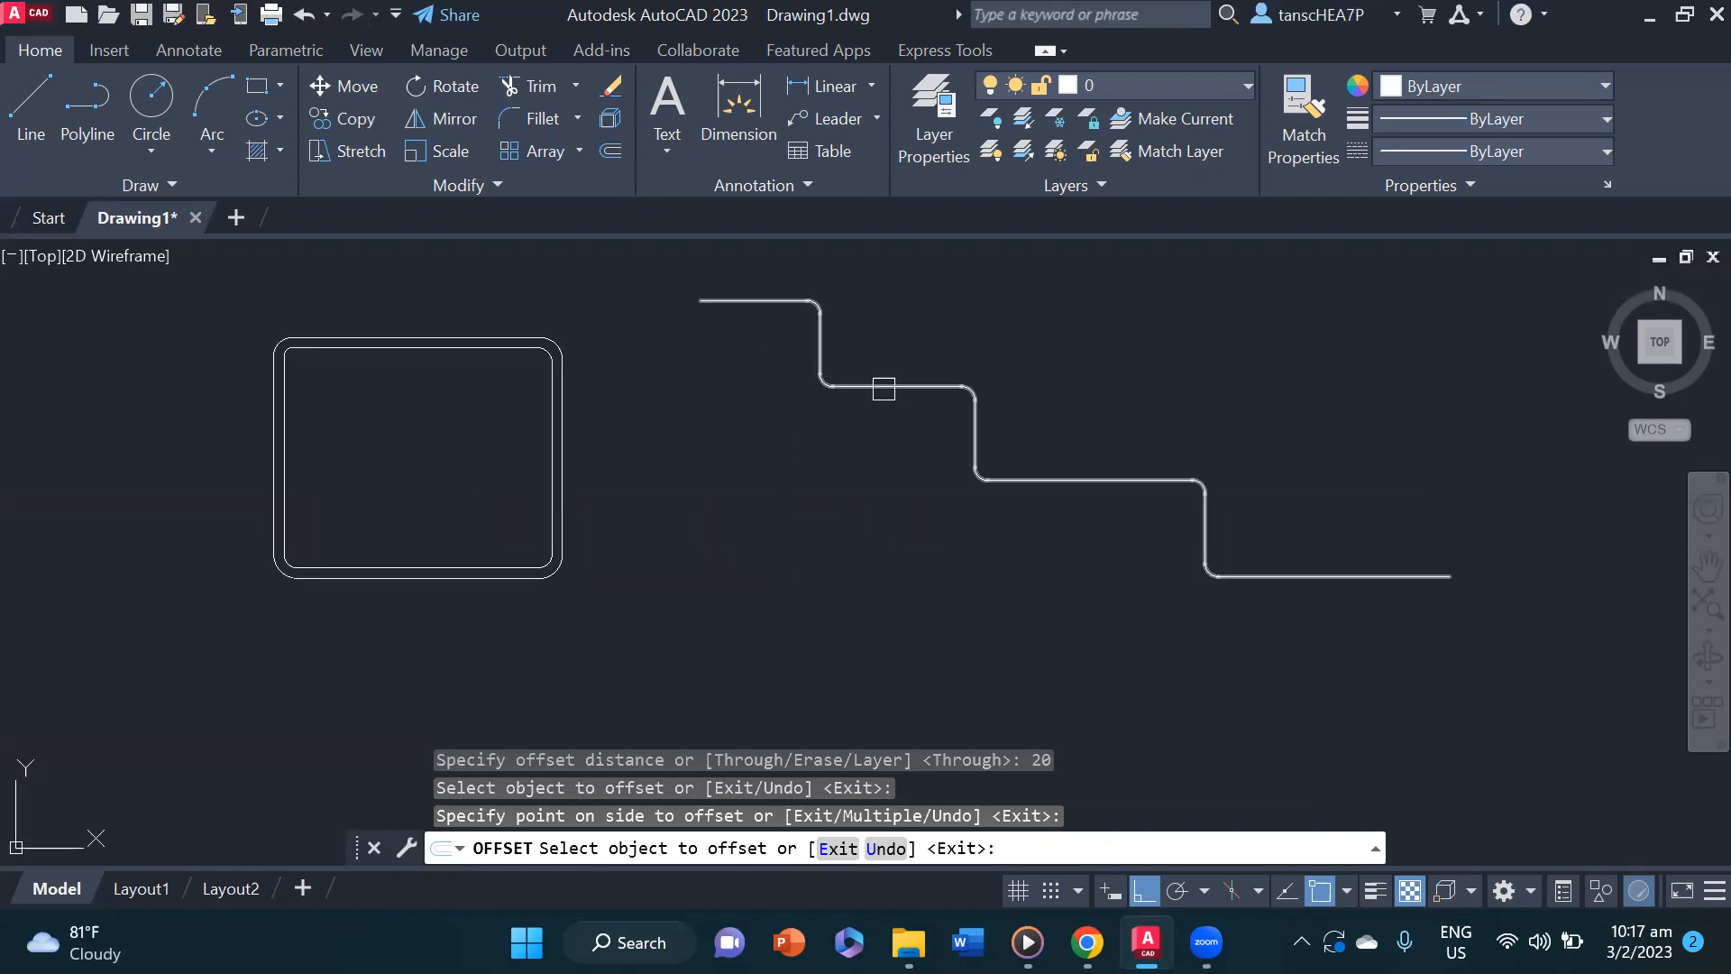
pyautogui.click(884, 386)
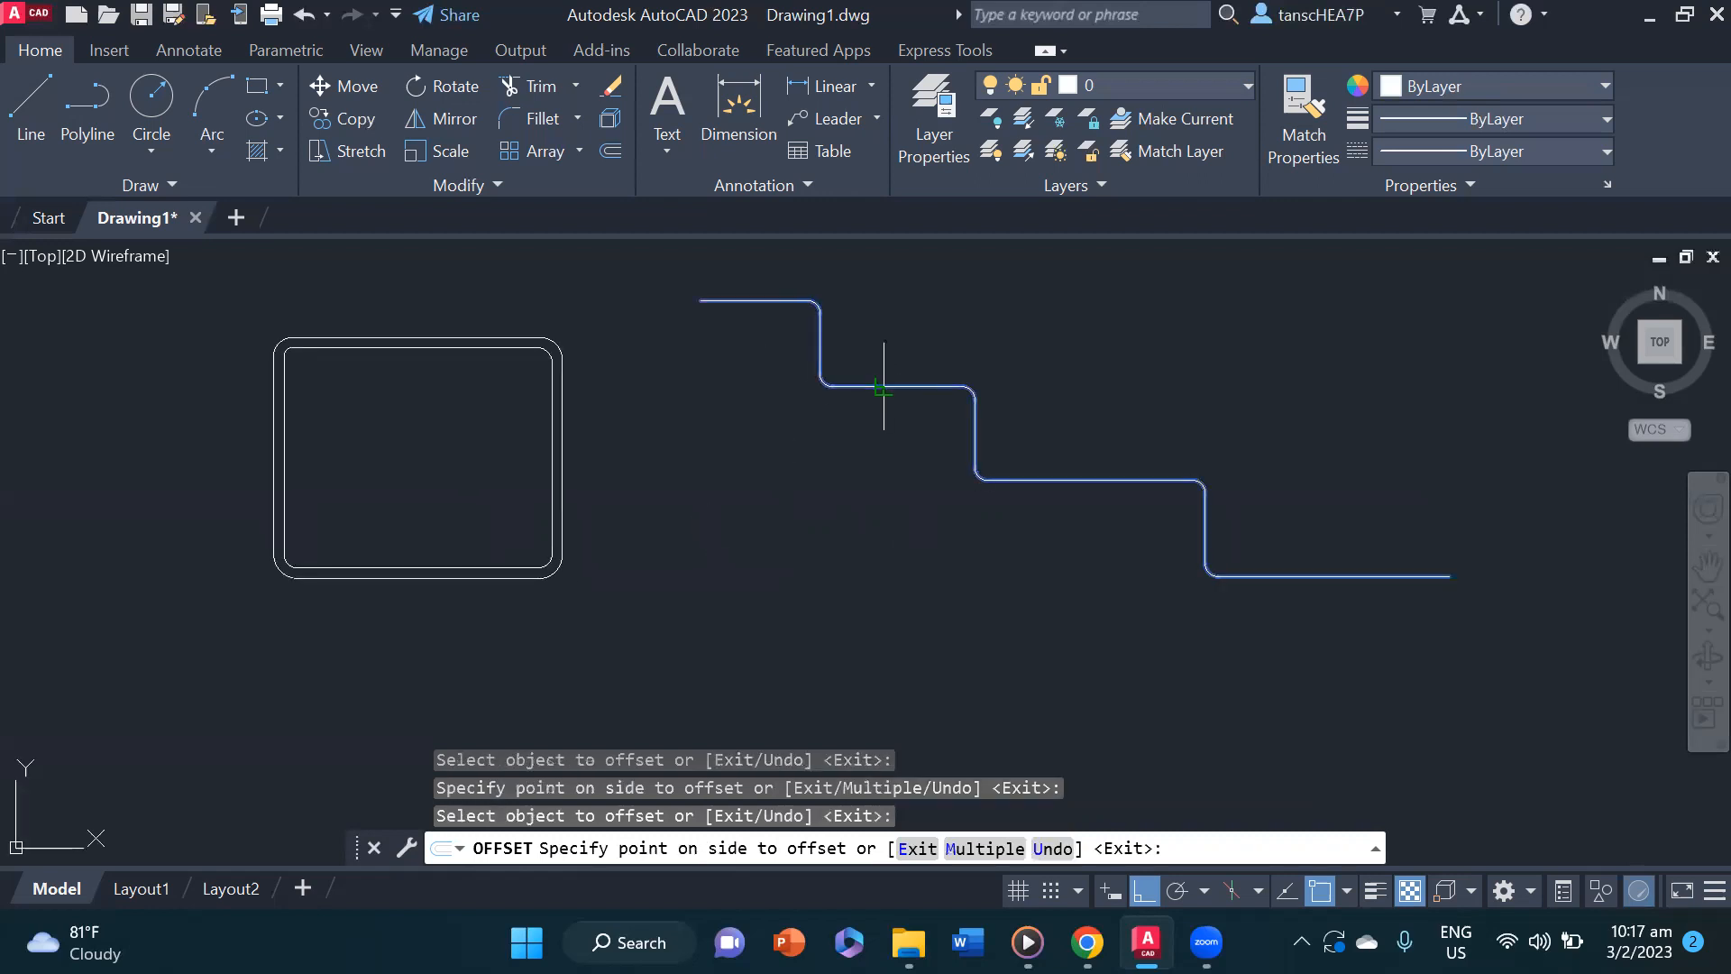
pyautogui.click(992, 848)
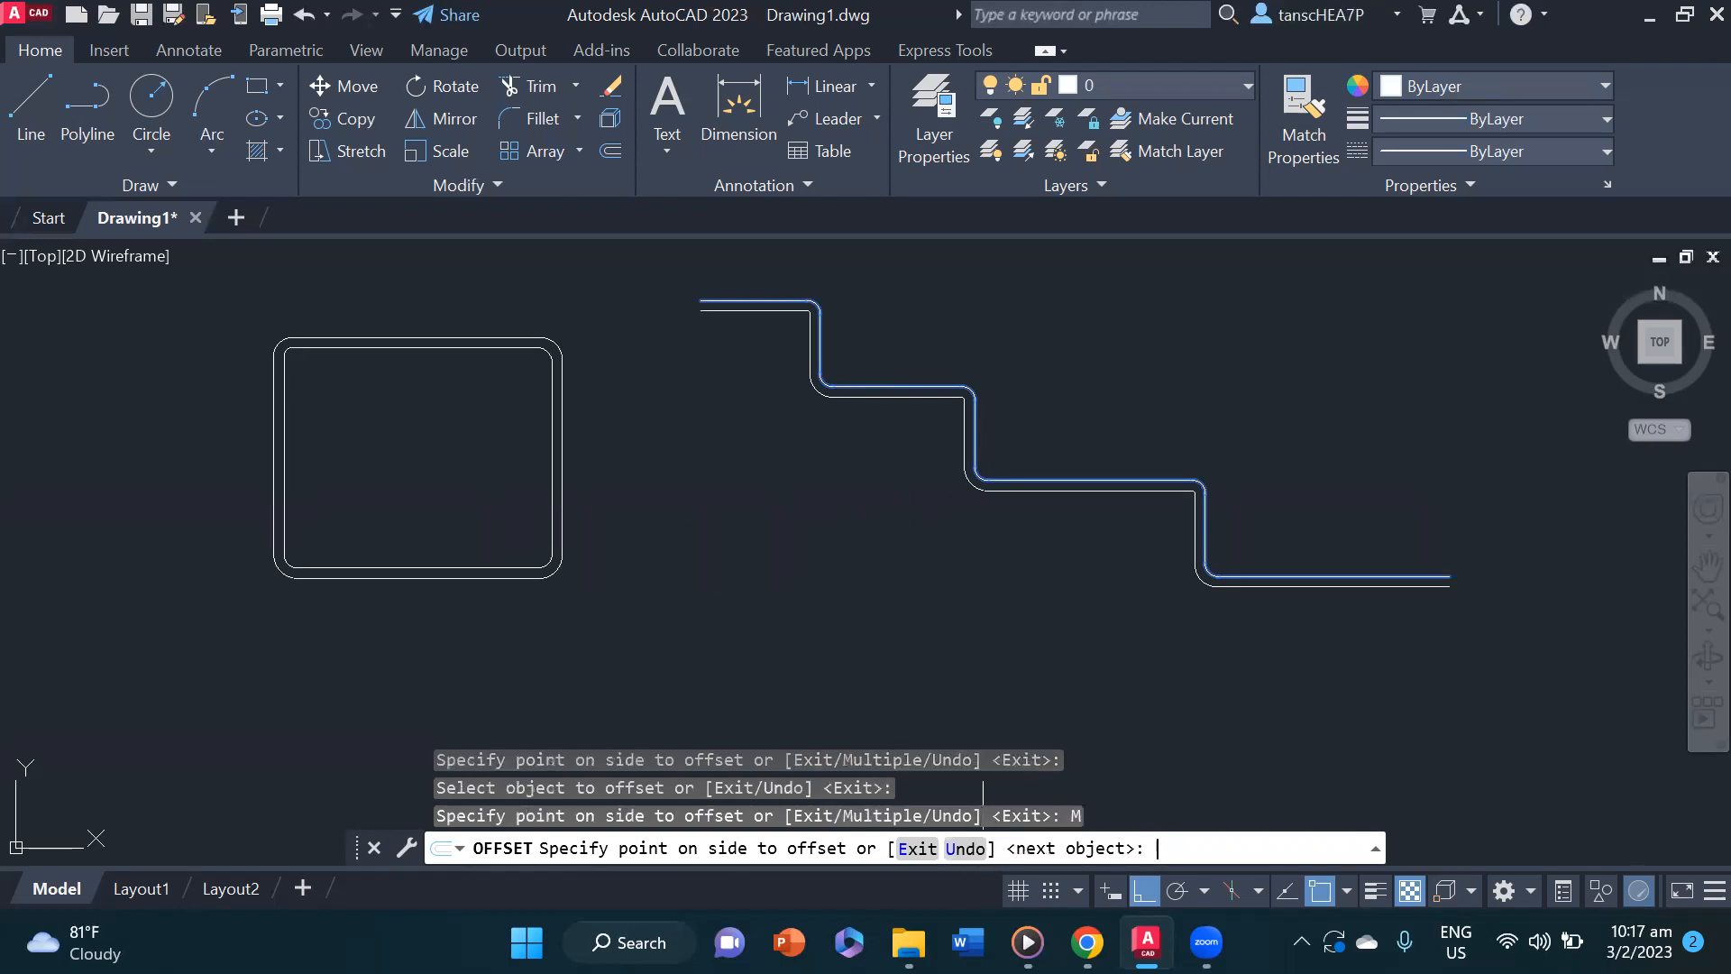
pyautogui.click(1093, 397)
pyautogui.click(1106, 390)
pyautogui.click(1124, 368)
pyautogui.click(1135, 368)
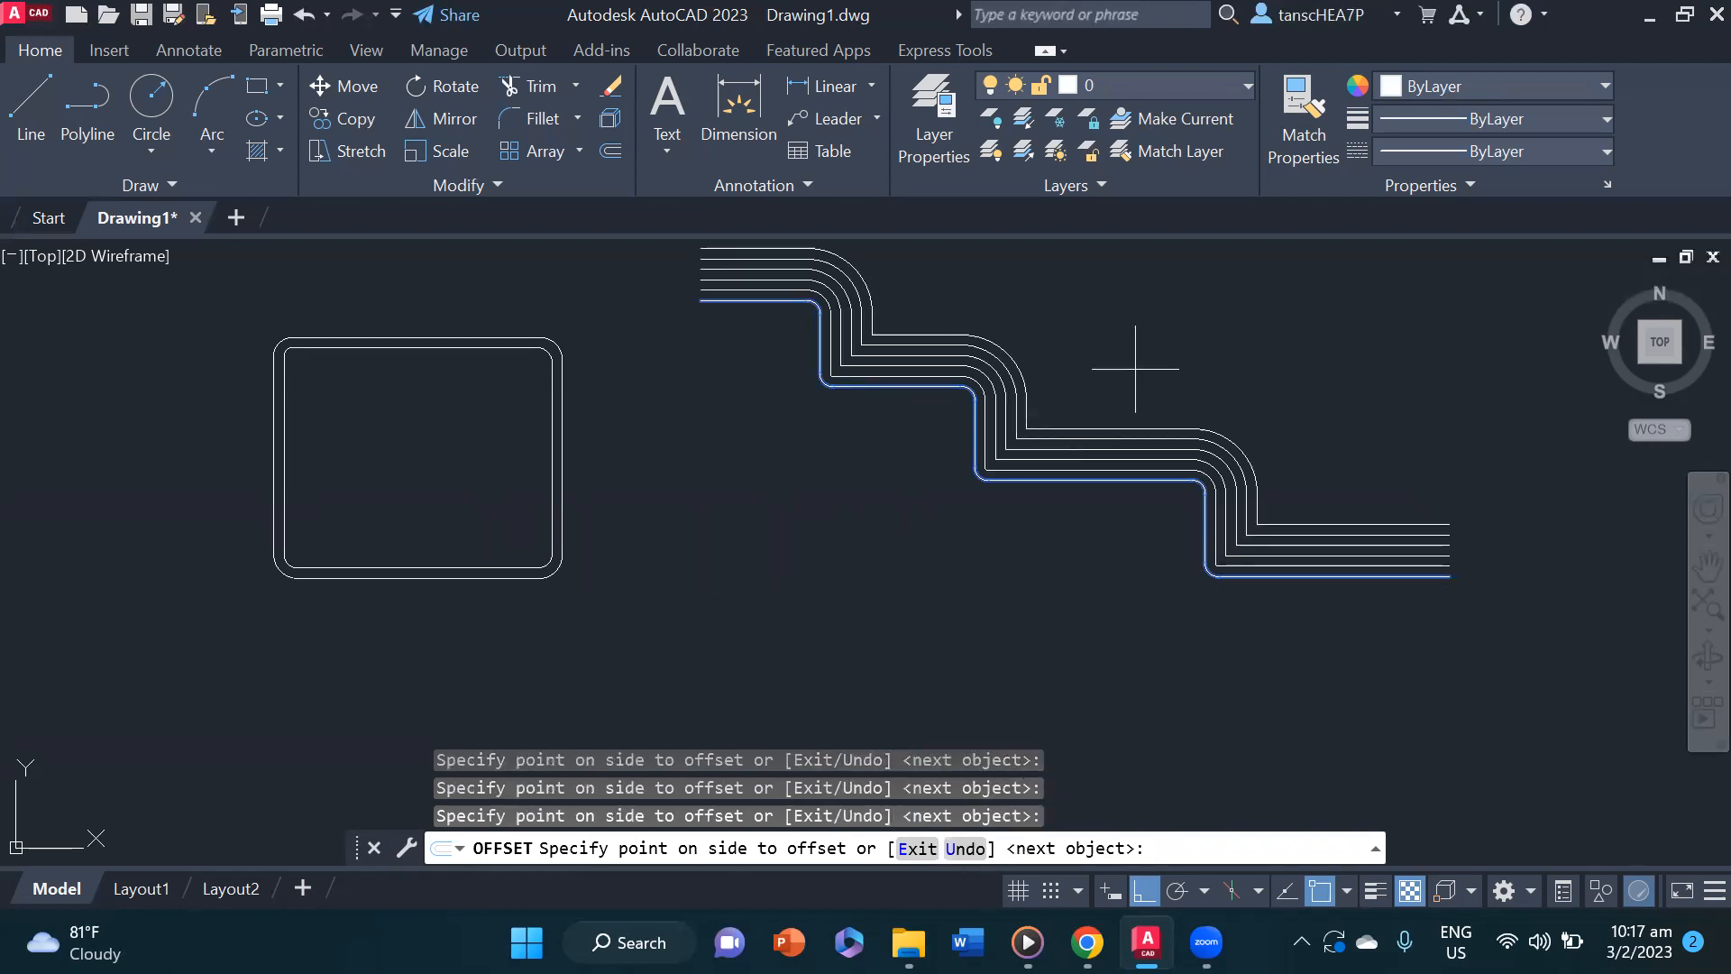
pyautogui.click(861, 465)
pyautogui.click(851, 506)
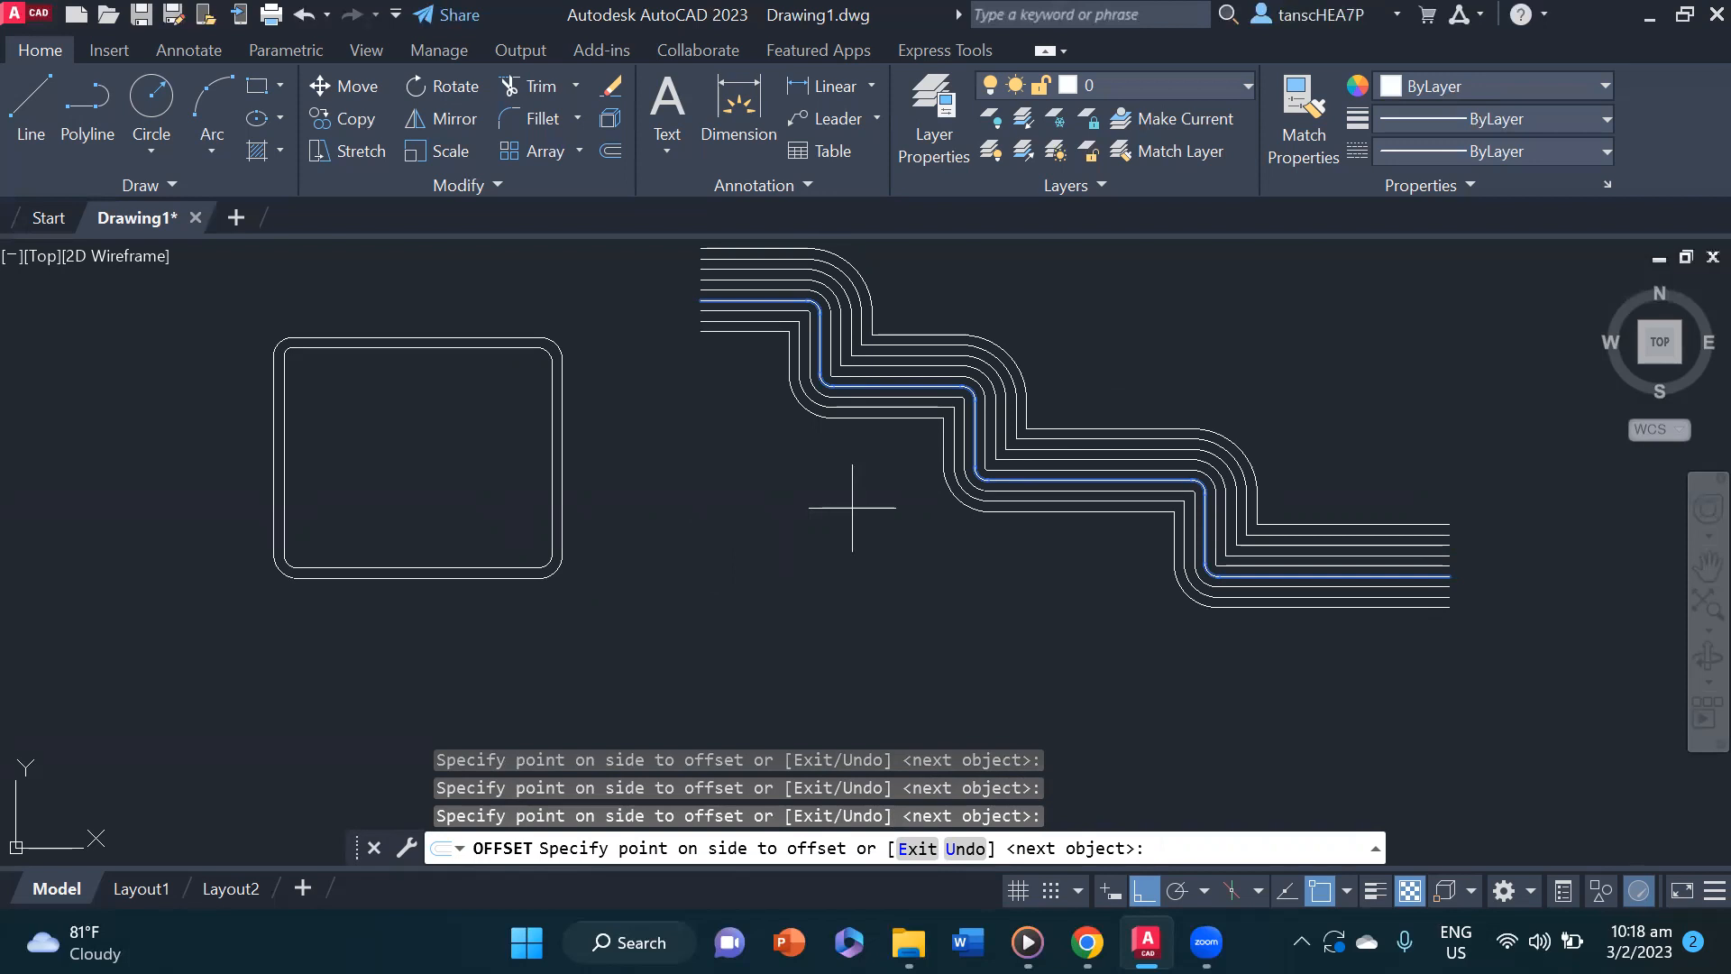
pyautogui.press('Escape')
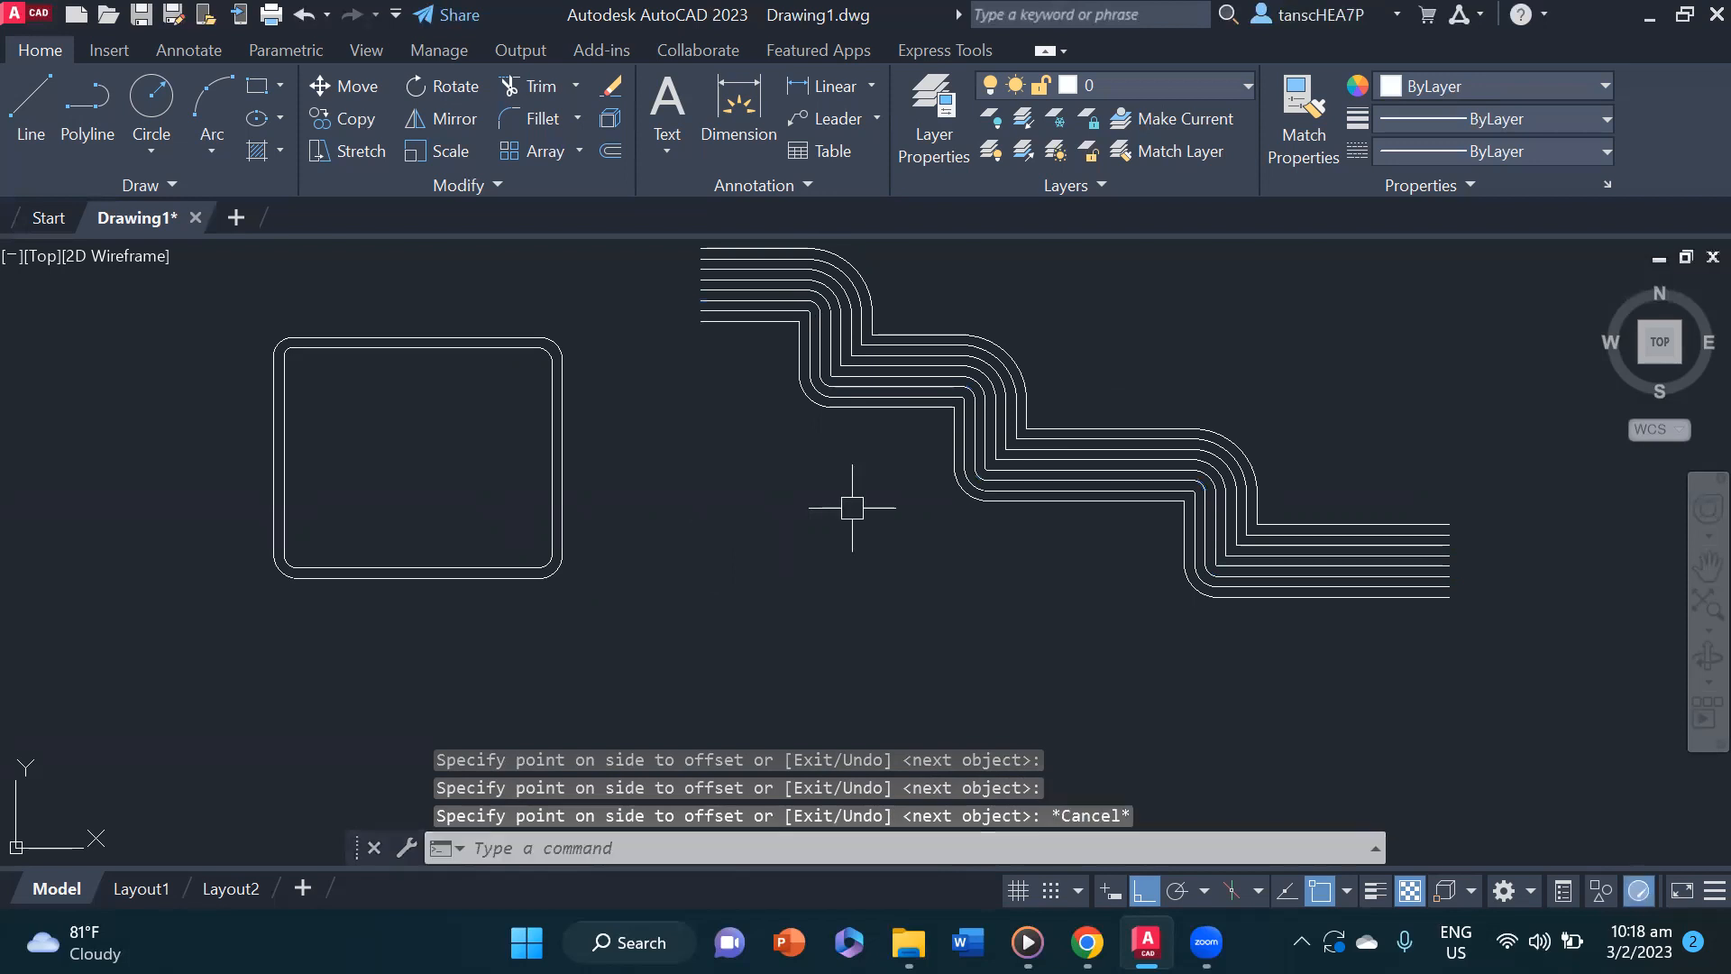
# - Offset the original, inner rounded rectangle inward by a distance of 10 and end the command
pyautogui.click(610, 153)
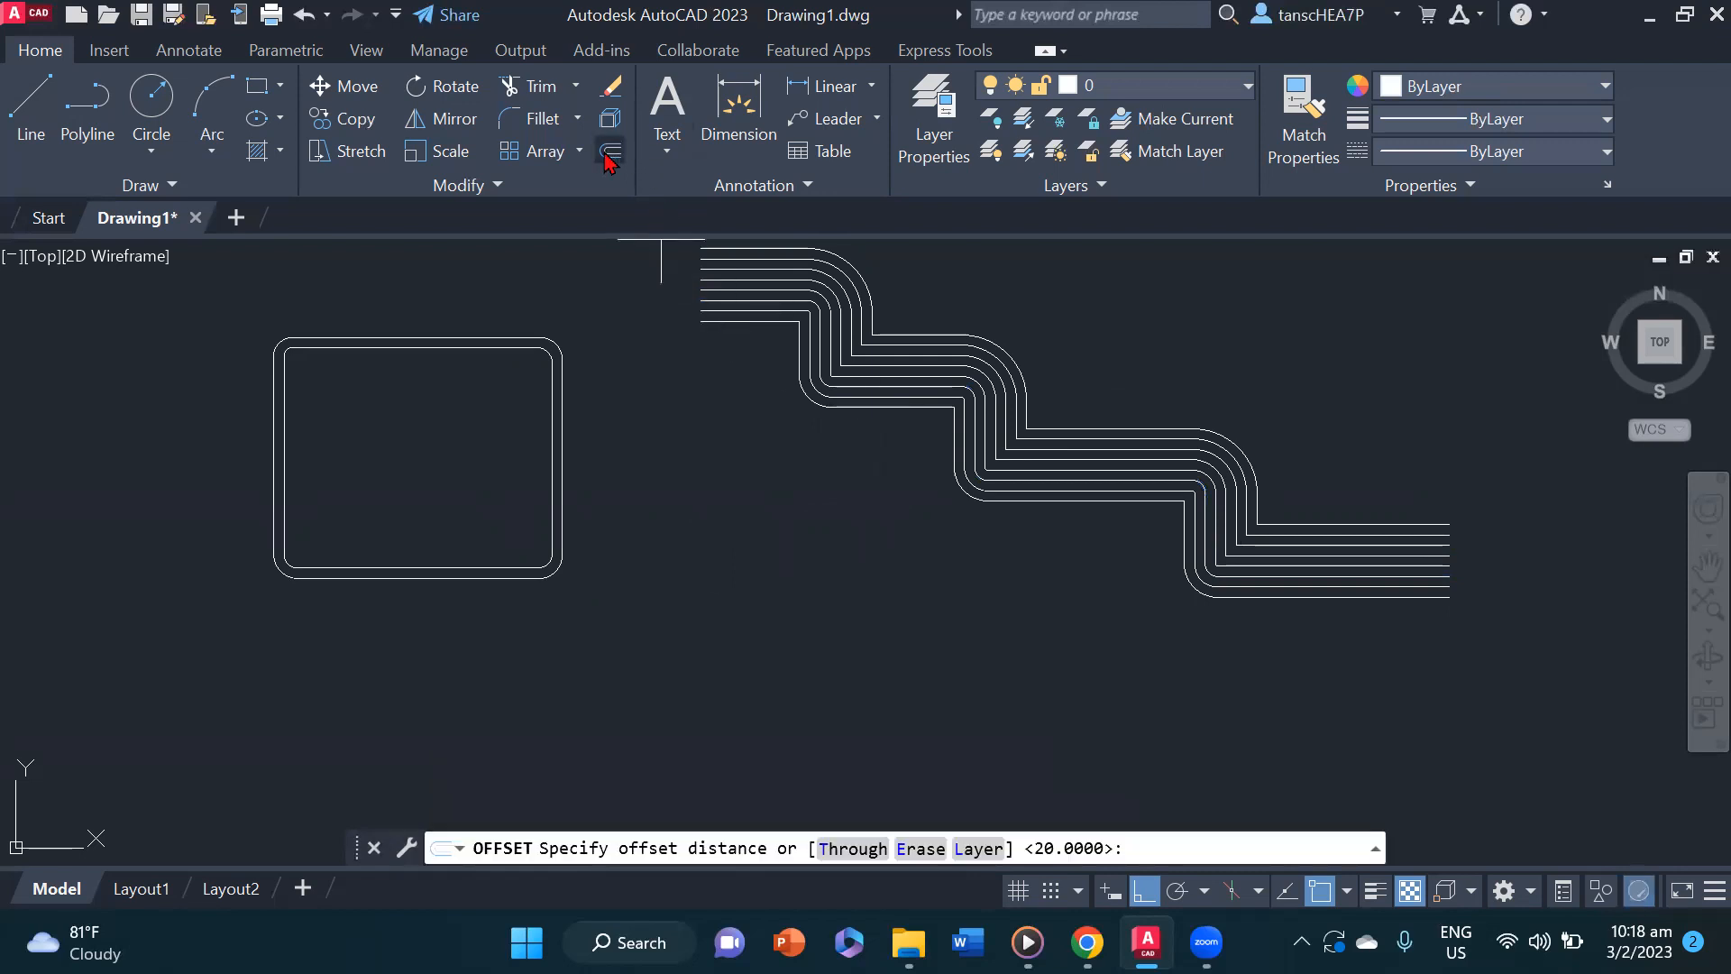
pyautogui.write('10')
pyautogui.press('Return')
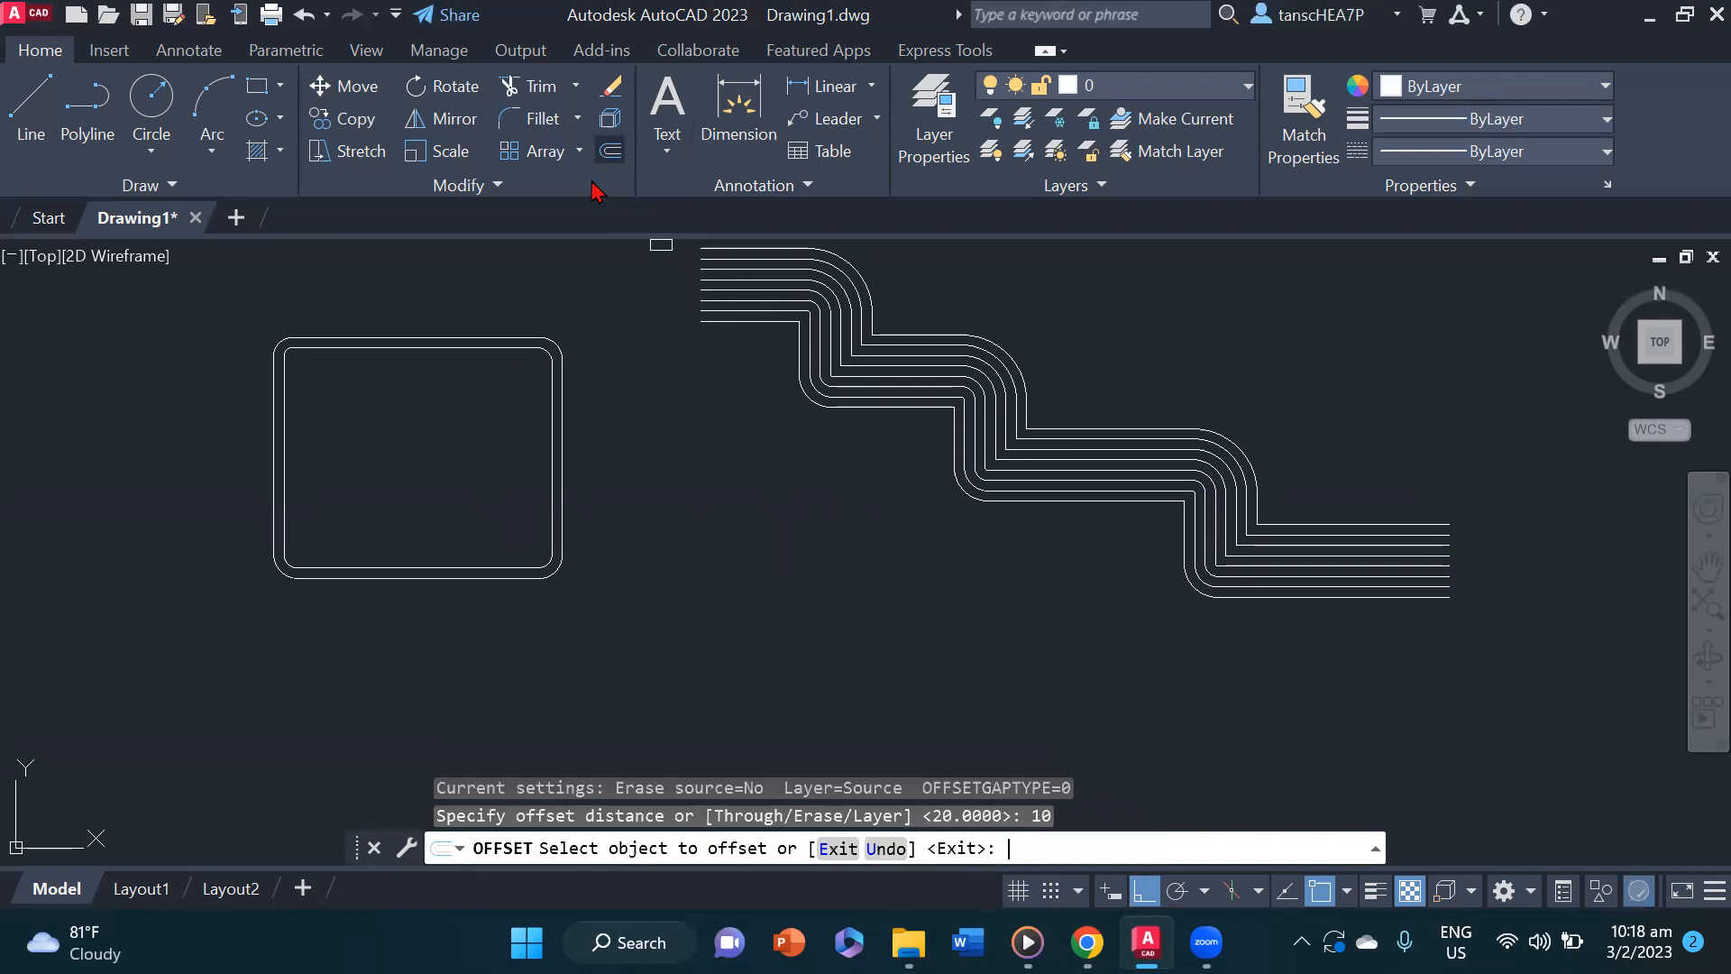
pyautogui.click(366, 567)
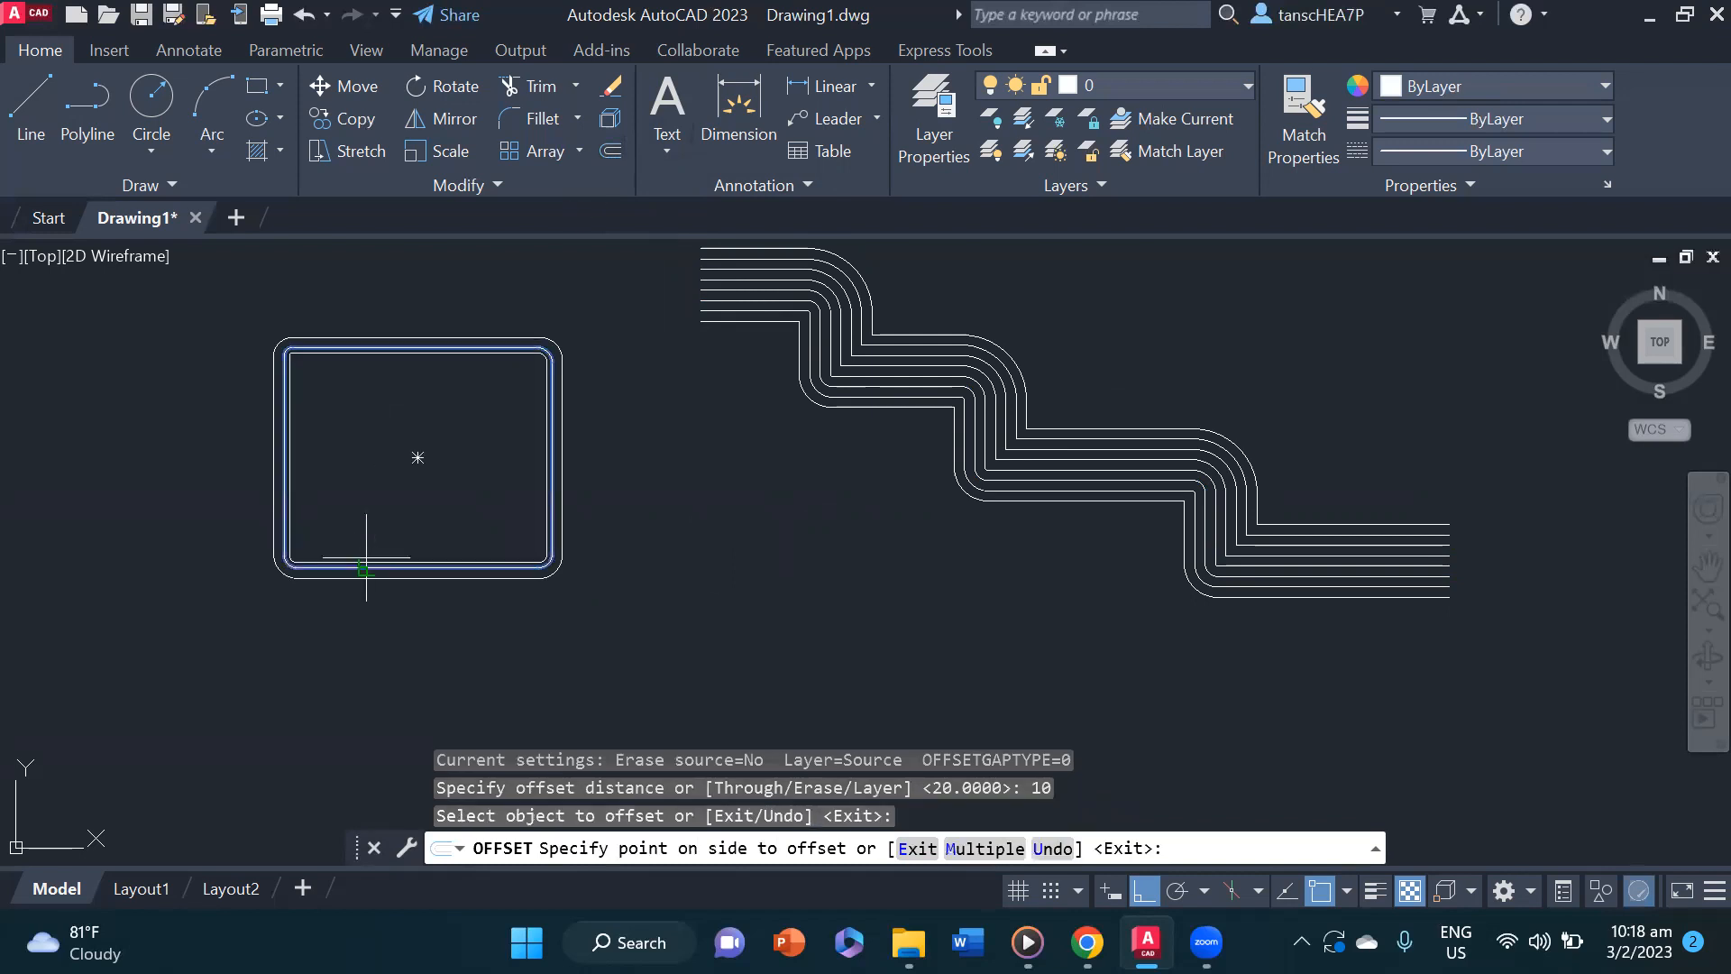
pyautogui.click(366, 541)
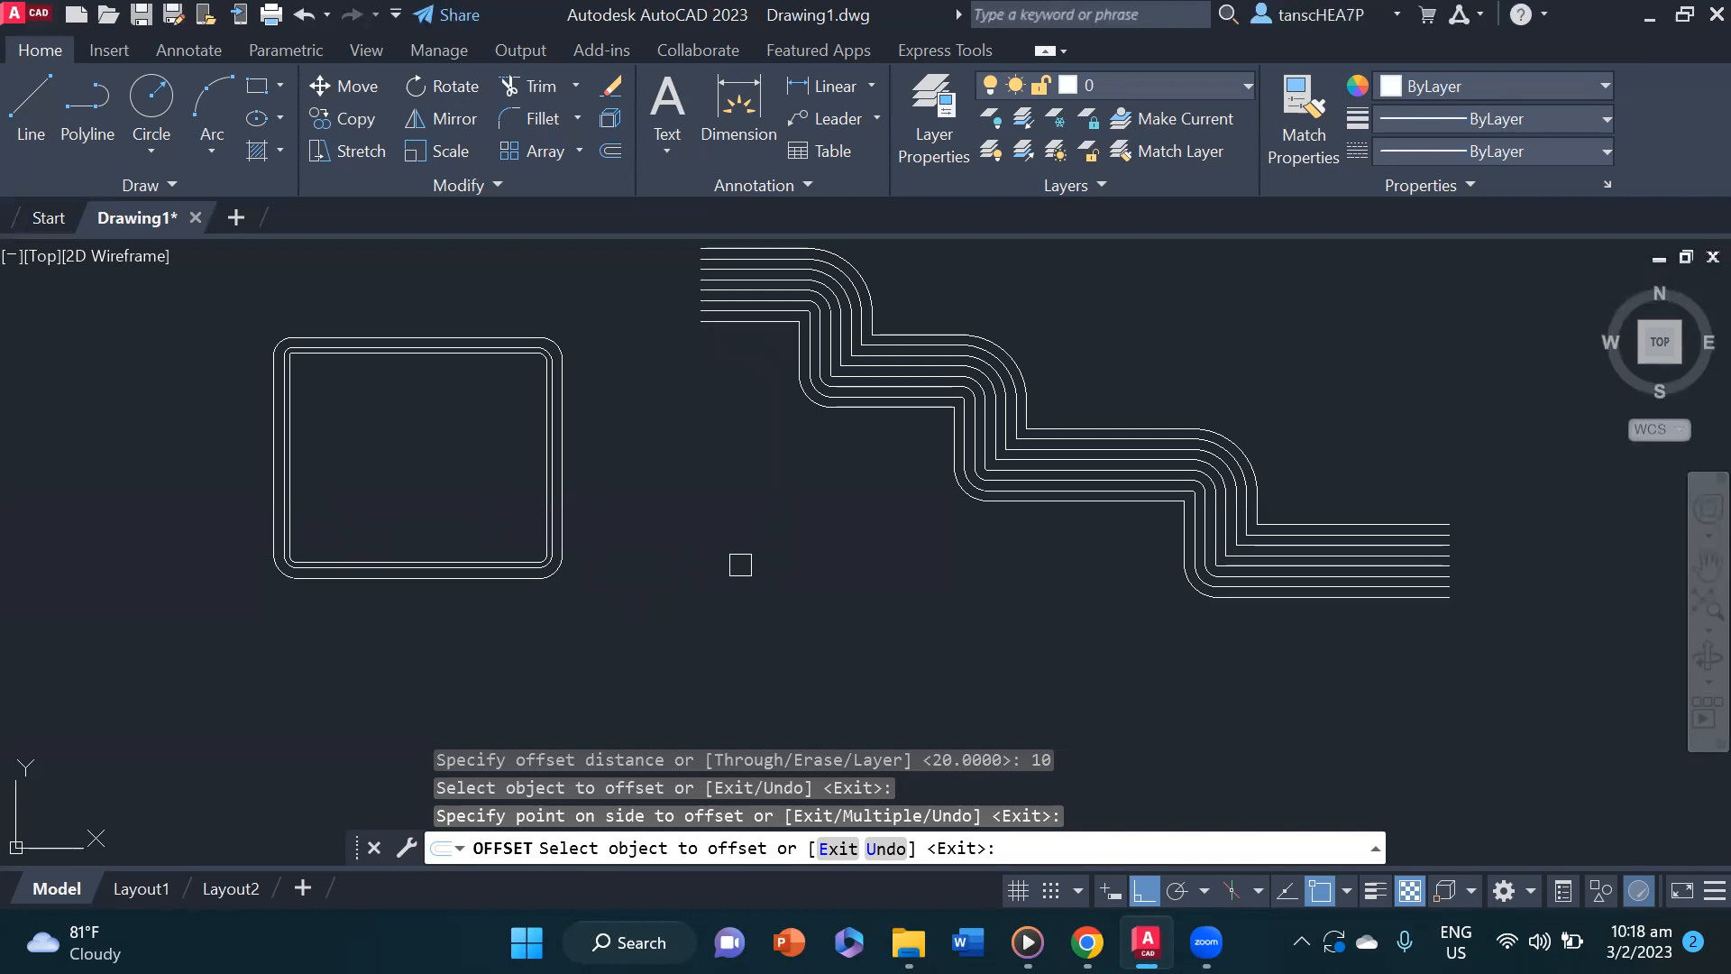
pyautogui.press('Escape')
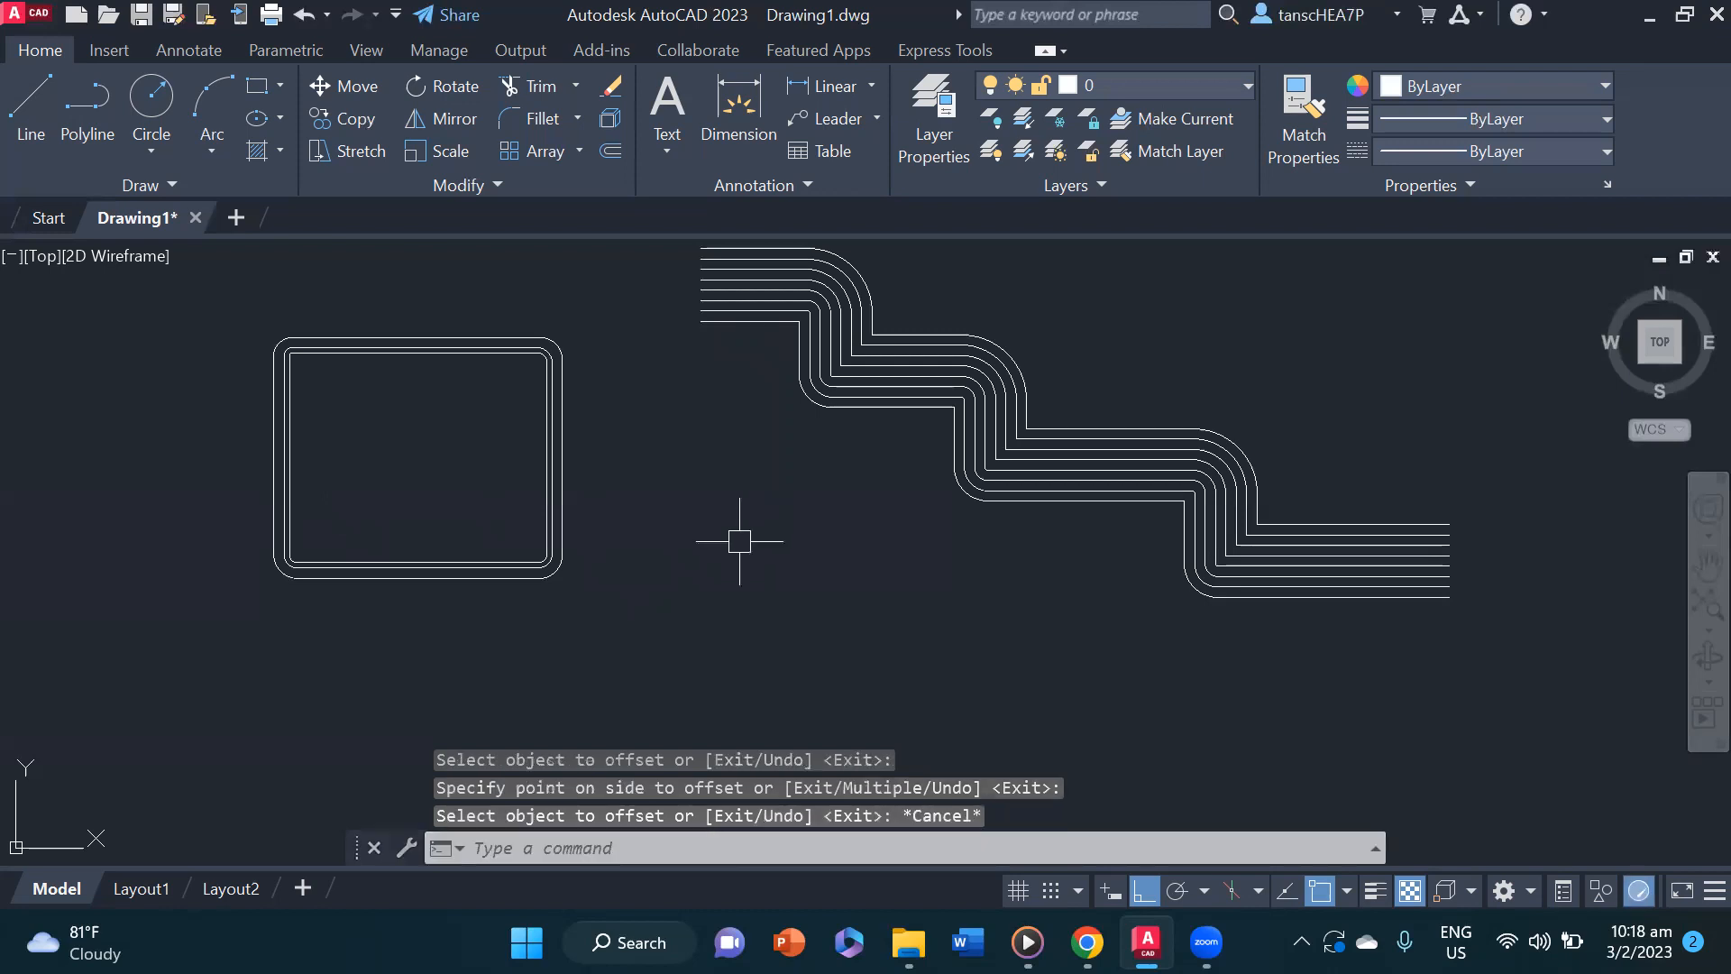